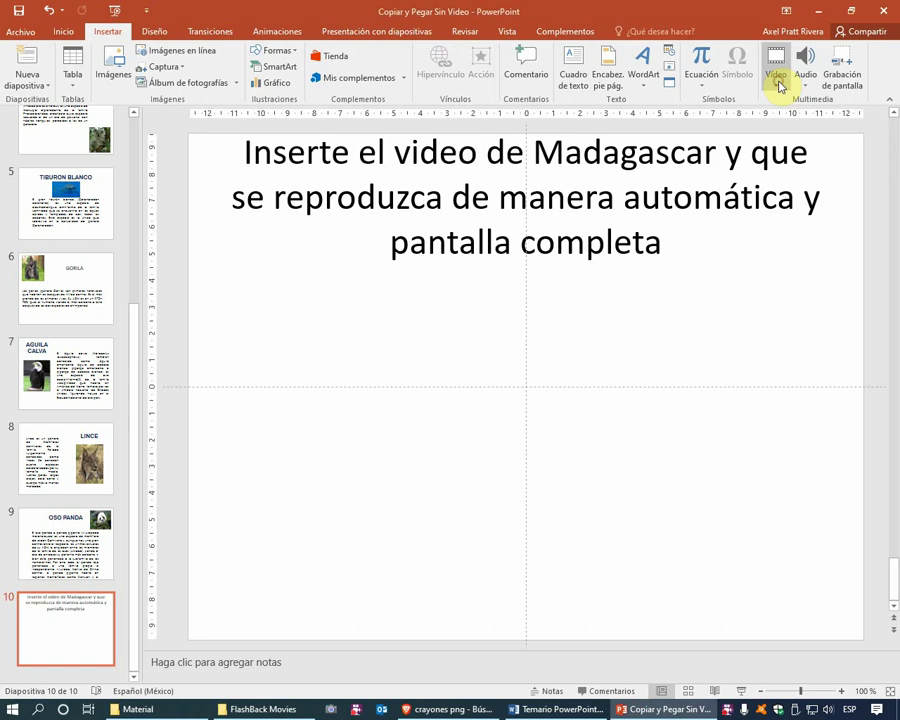
Insert the Madagascar video from POWER_POINT > PowerPoint 2016 > Material onto slide 10
left_click(780, 88)
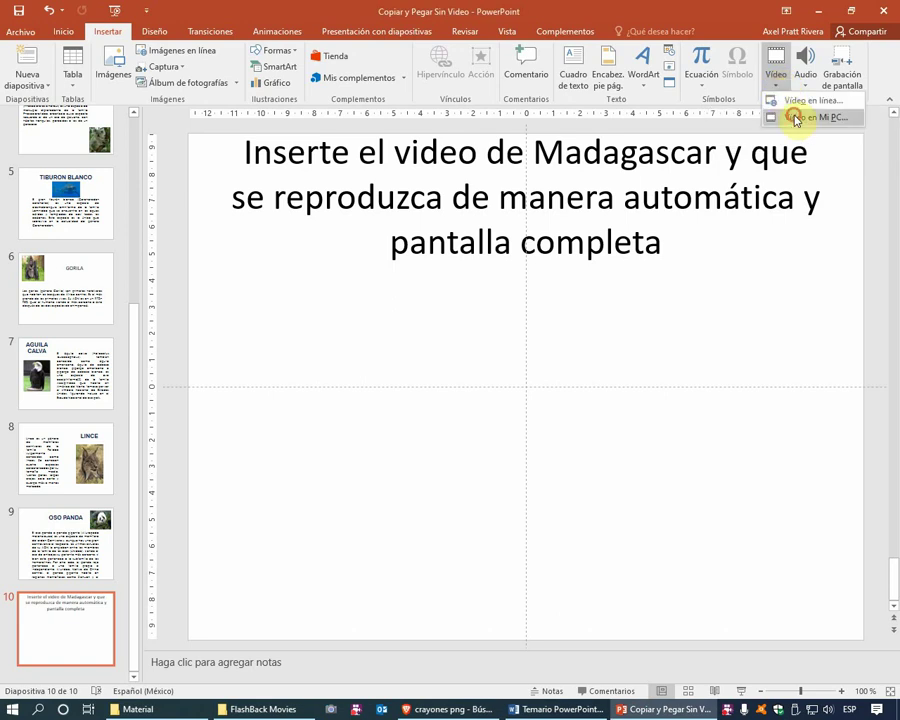
left_click(796, 118)
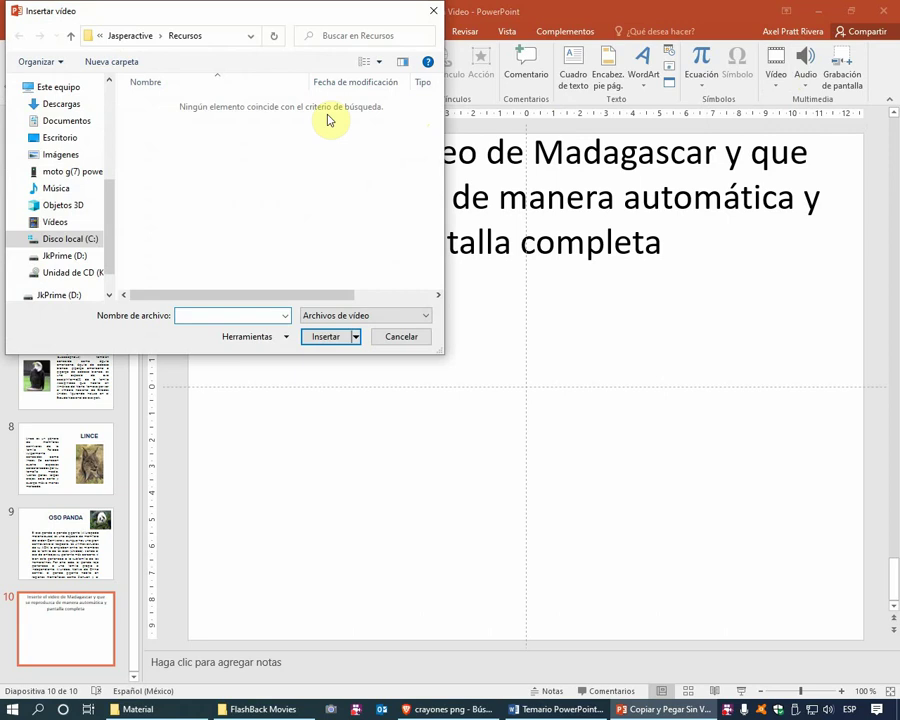
left_click_drag(110, 194, 113, 88)
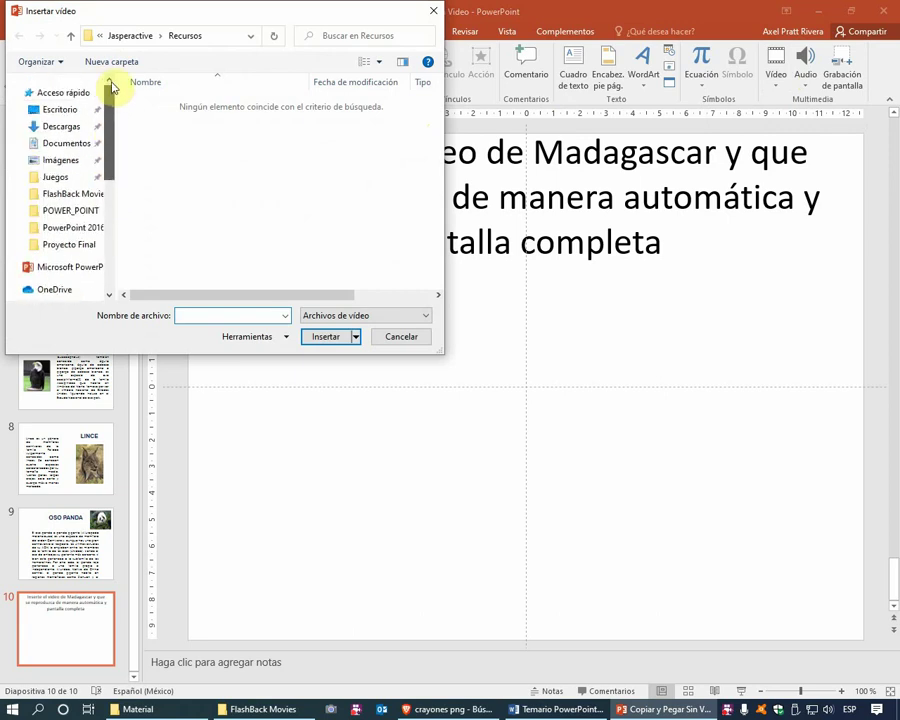
left_click(61, 211)
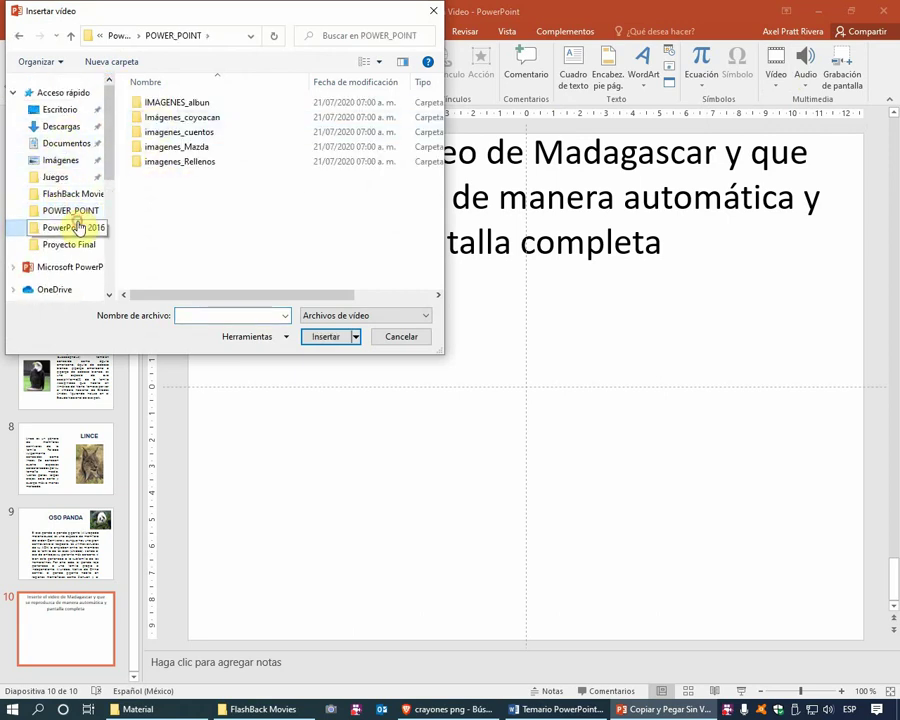
left_click(77, 227)
double_click(146, 101)
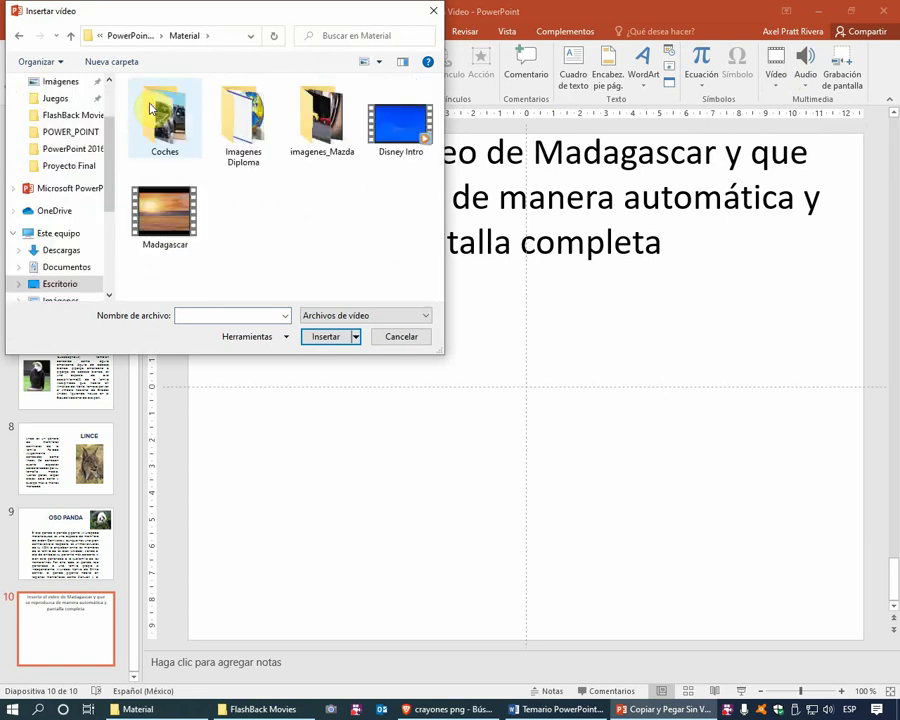
left_click(182, 219)
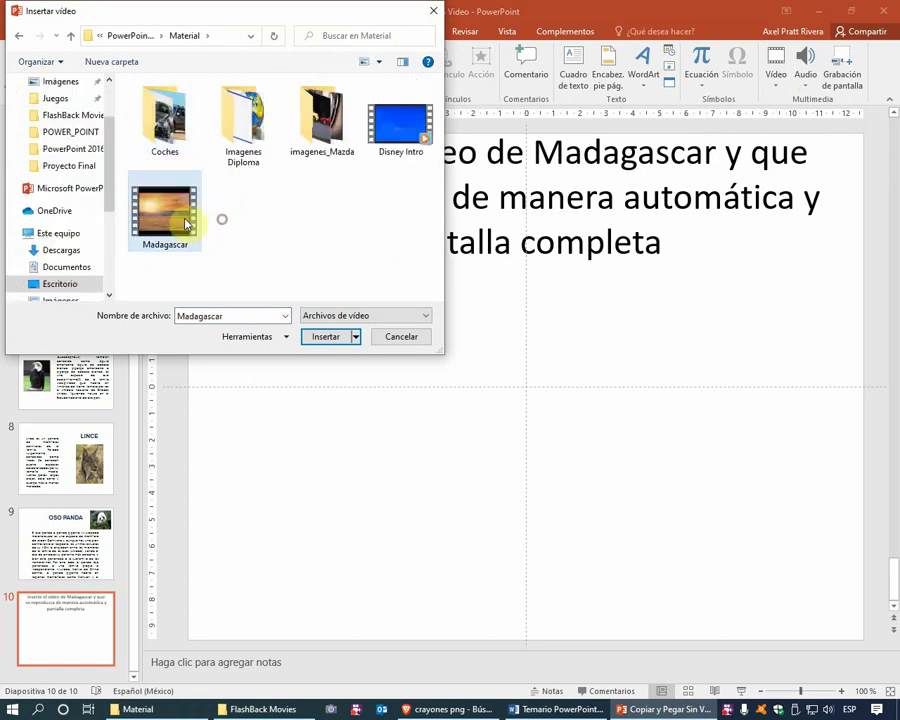
mouse_move(165, 212)
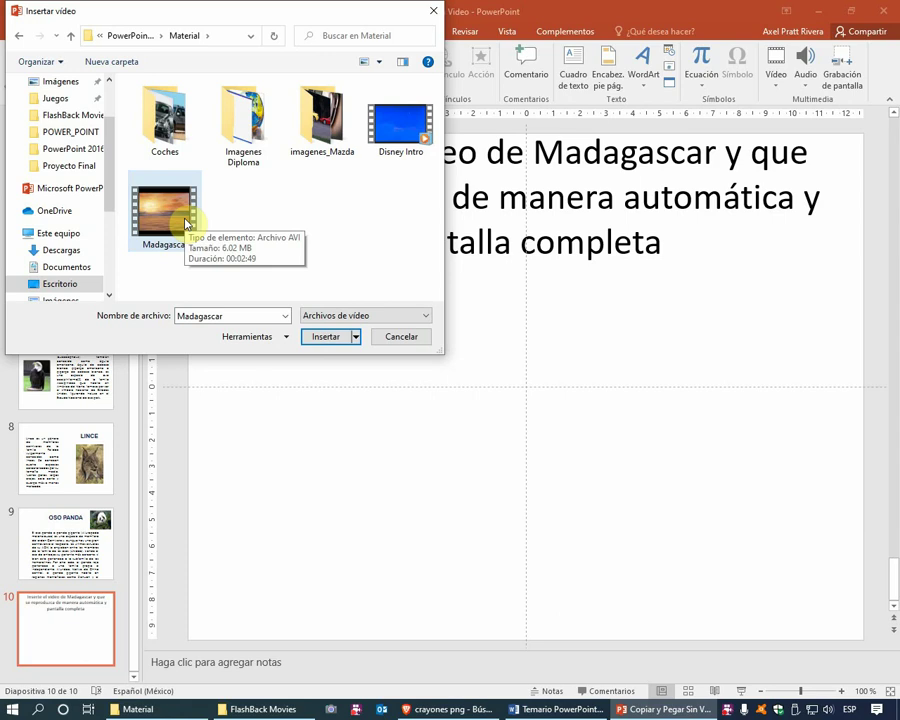
left_click(326, 336)
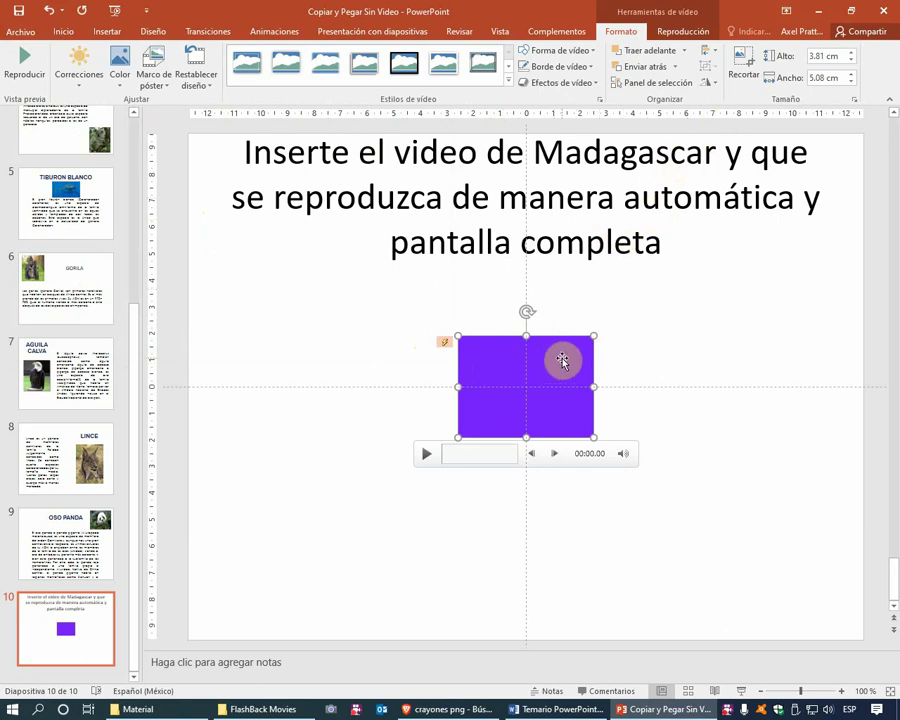
Reselect the Madagascar video and preview it from the Reproducción tab, then pause
left_click(627, 362)
left_click(568, 362)
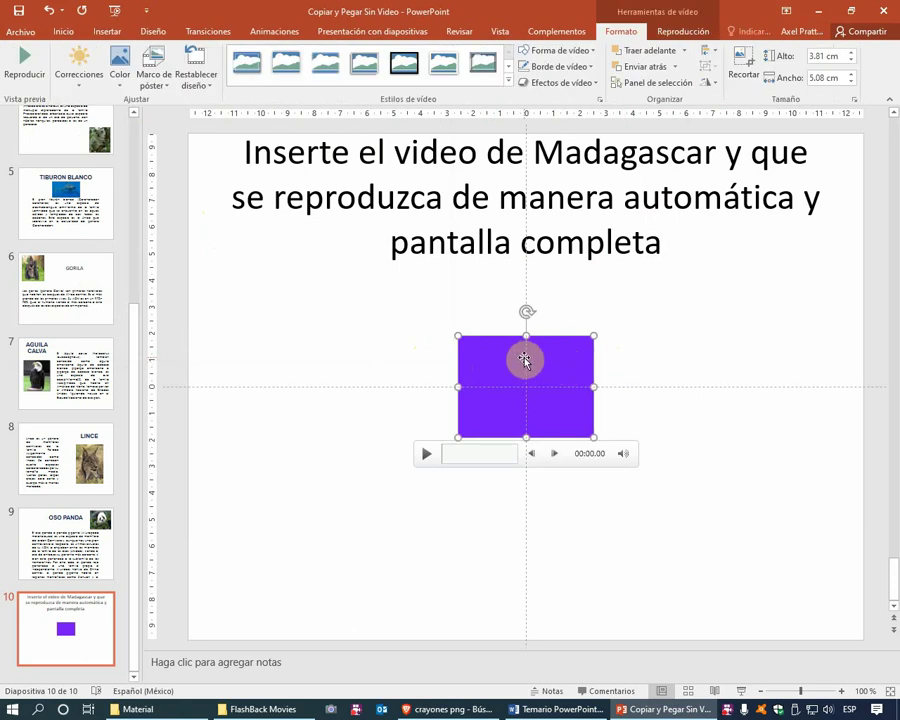
left_click(681, 33)
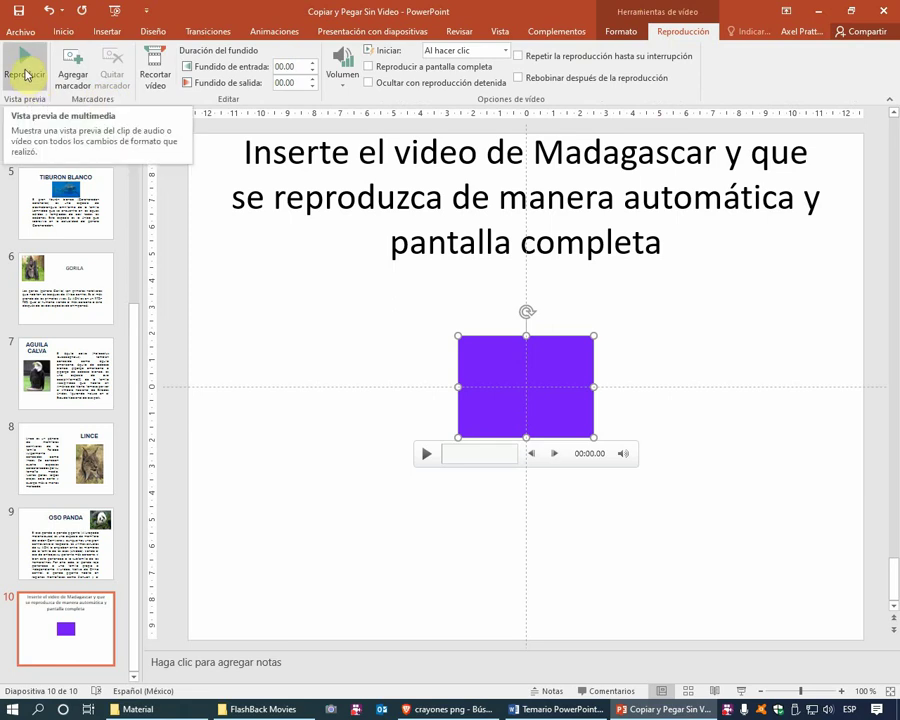
left_click(25, 74)
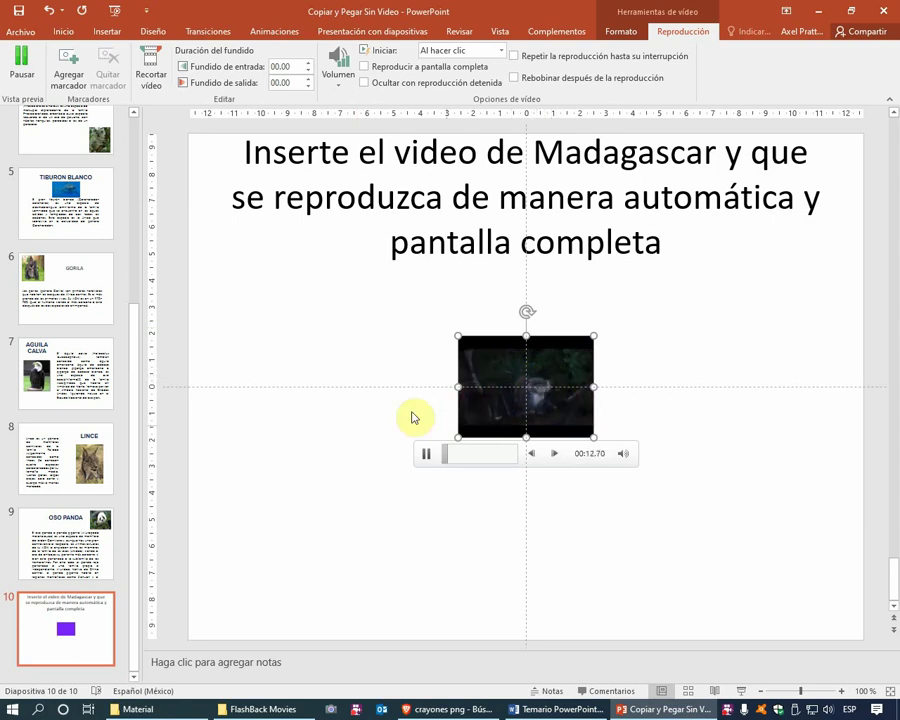
left_click(25, 68)
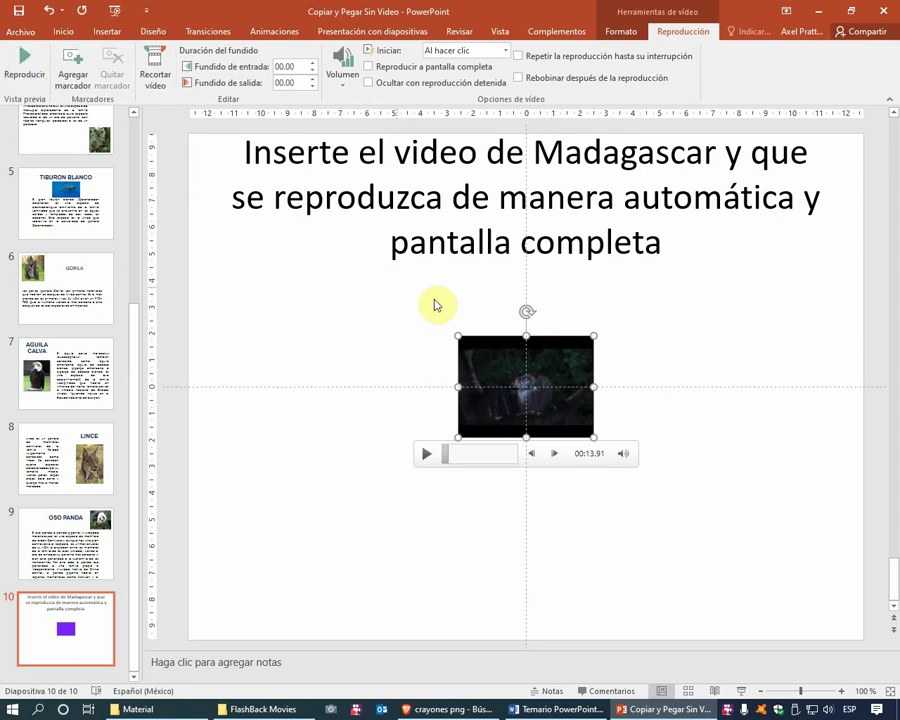
Lower the video volume to Medio, then to the lowest level, previewing in between
left_click(339, 84)
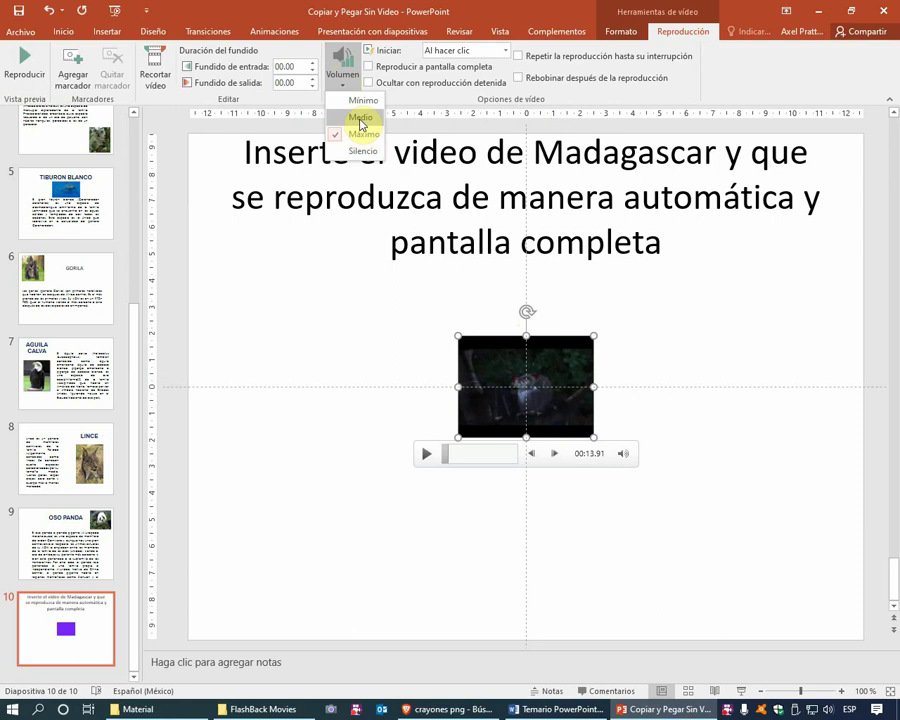
left_click(361, 121)
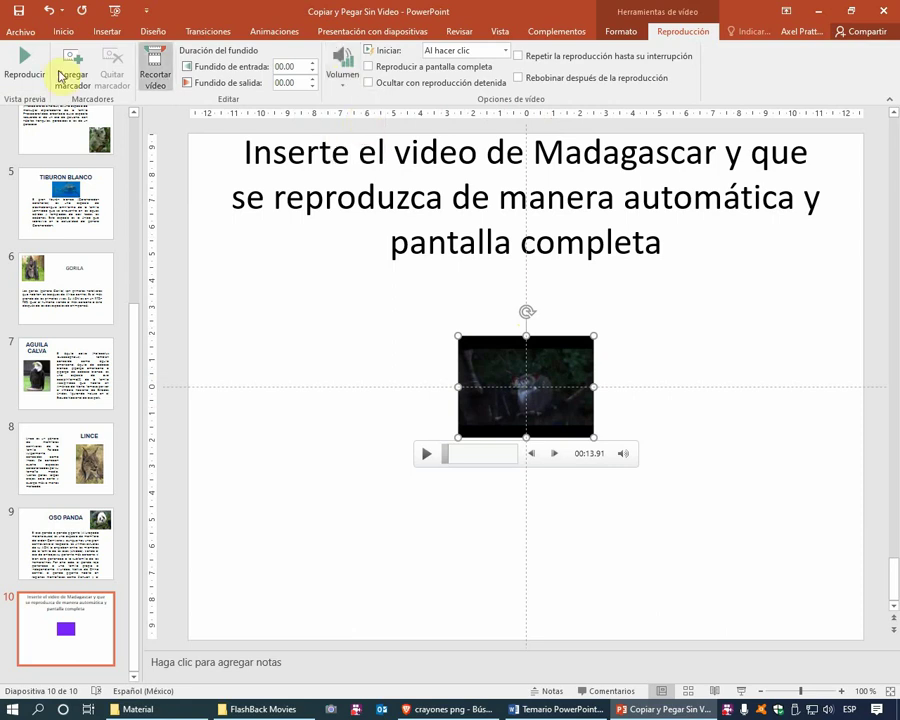
left_click(22, 70)
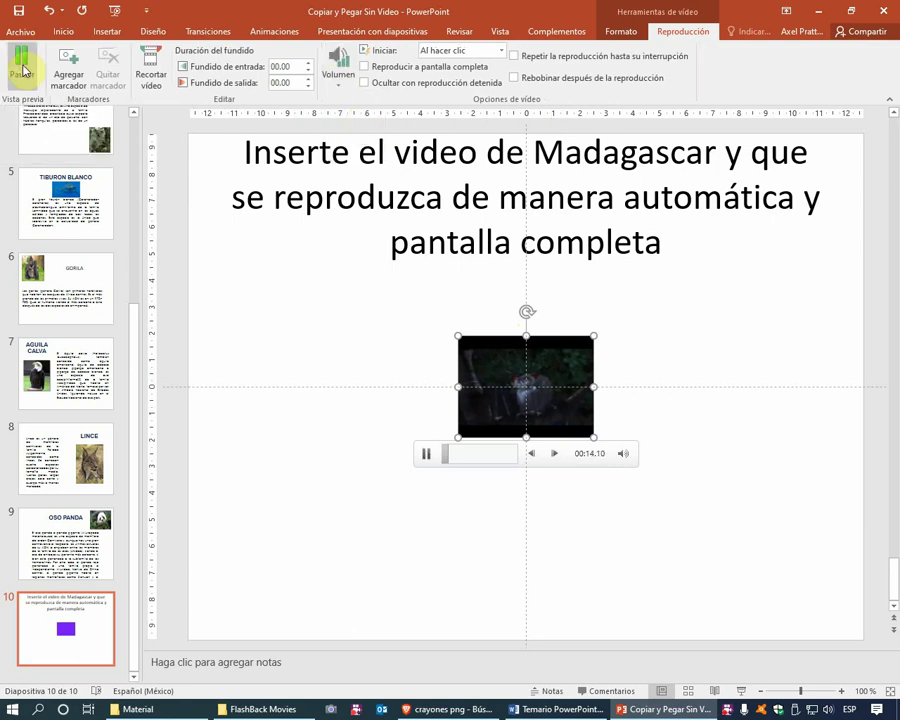
left_click(337, 86)
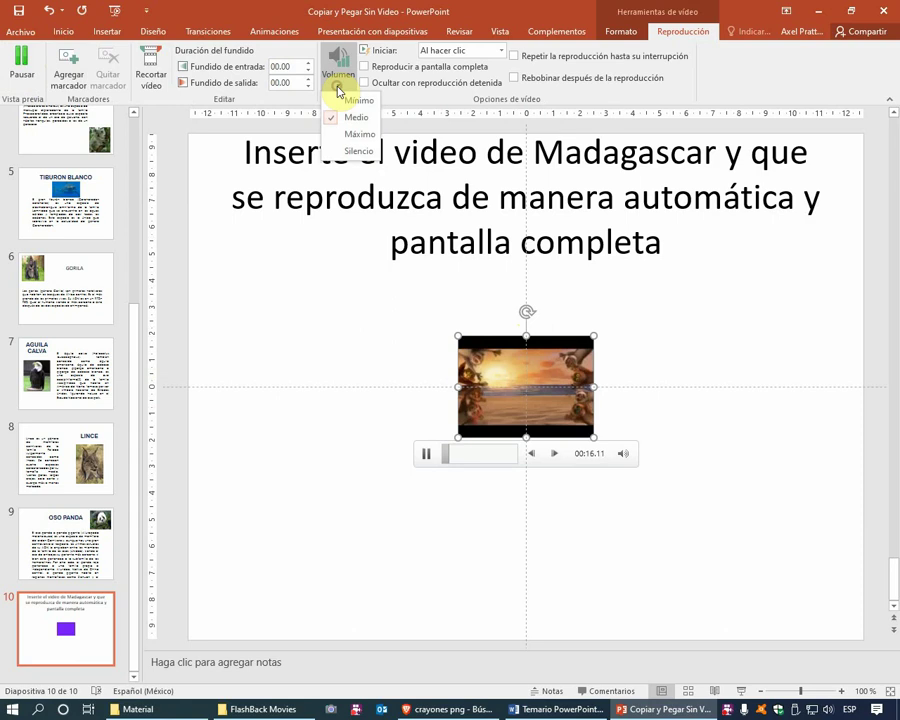
left_click(340, 98)
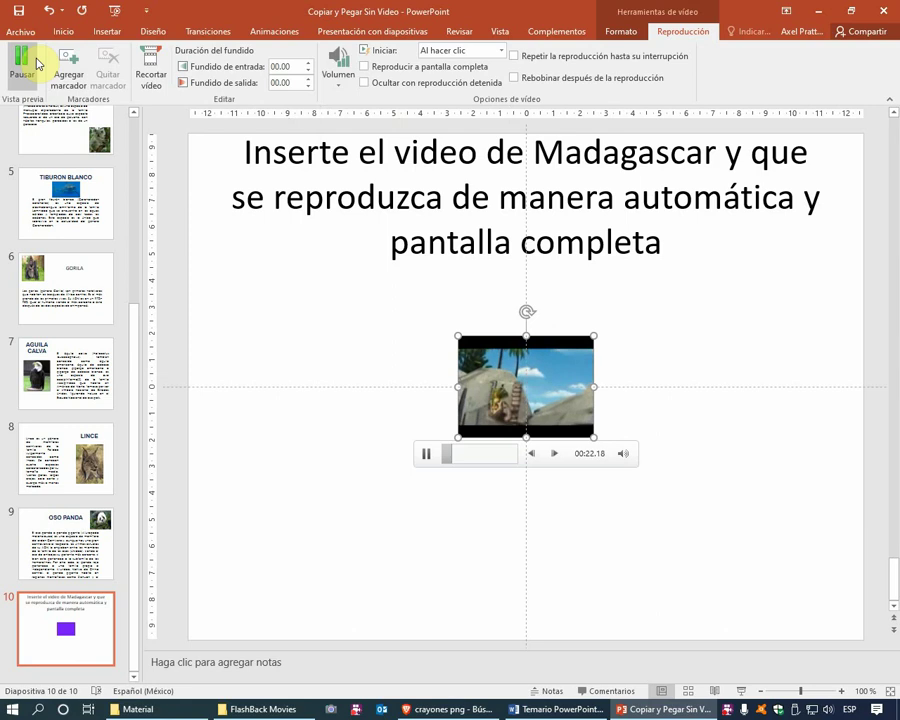
left_click(27, 62)
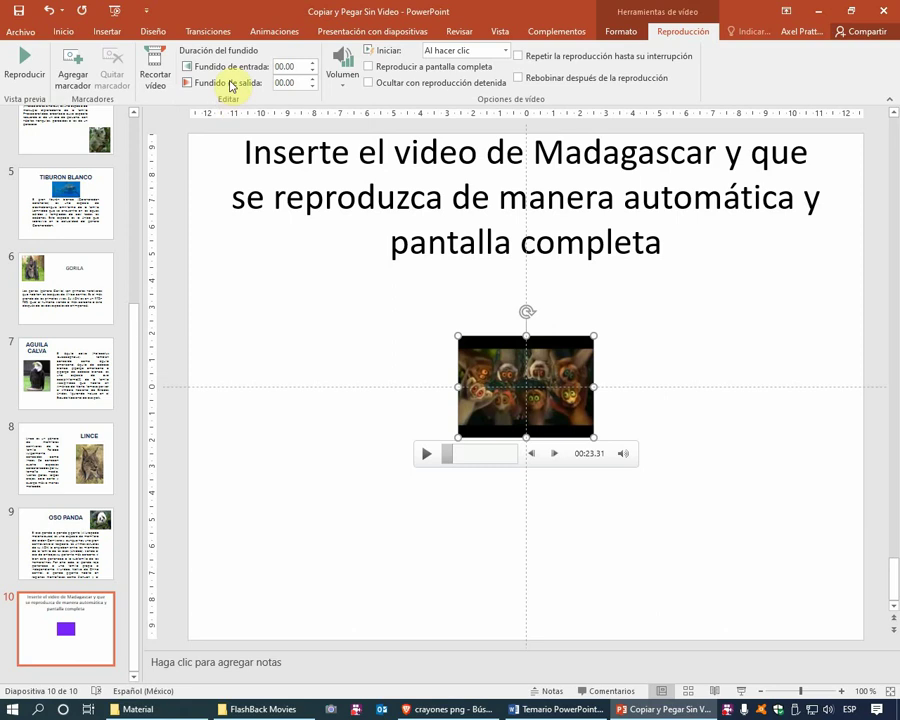
Set the Madagascar video to play full screen and start Automáticamente
left_click(369, 67)
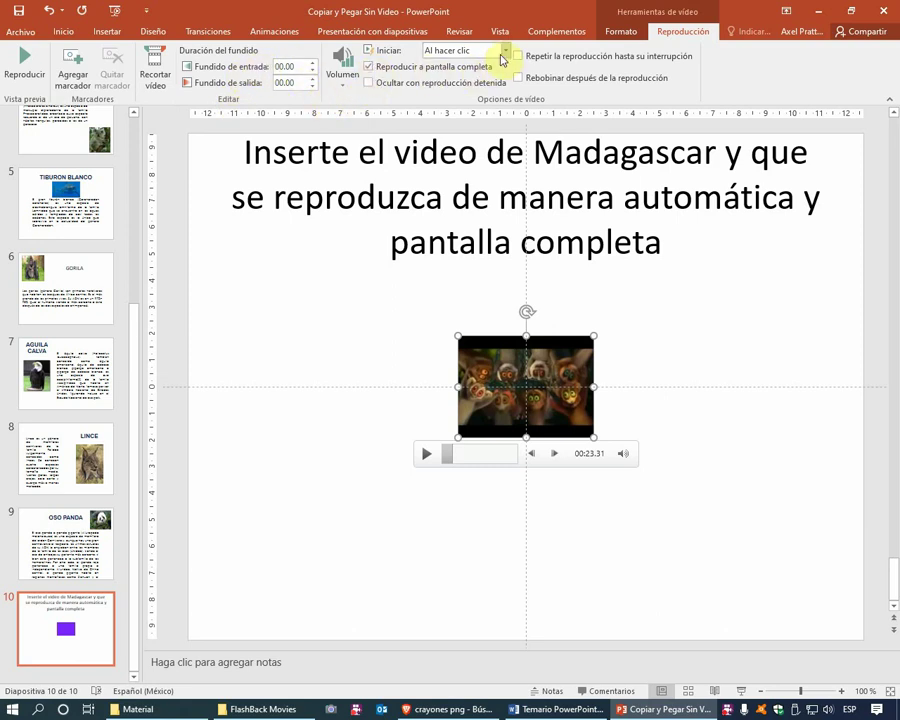
left_click(504, 52)
left_click(475, 66)
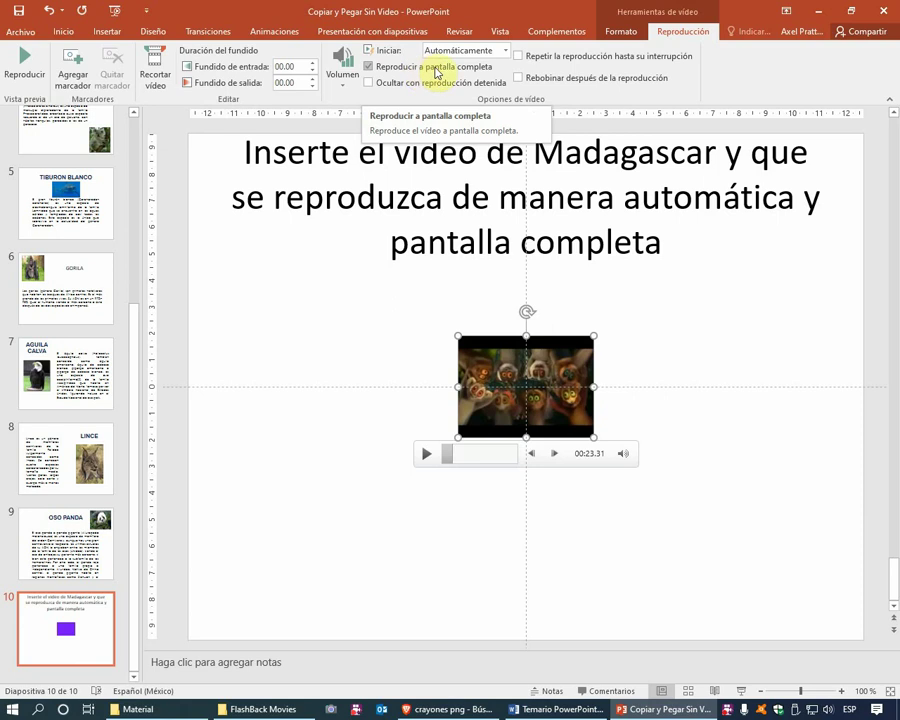
left_click(90, 605)
Move to the TIGRE slide after reviewing the INSTRUCCIONES slide
scroll(72, 524, "up", 3)
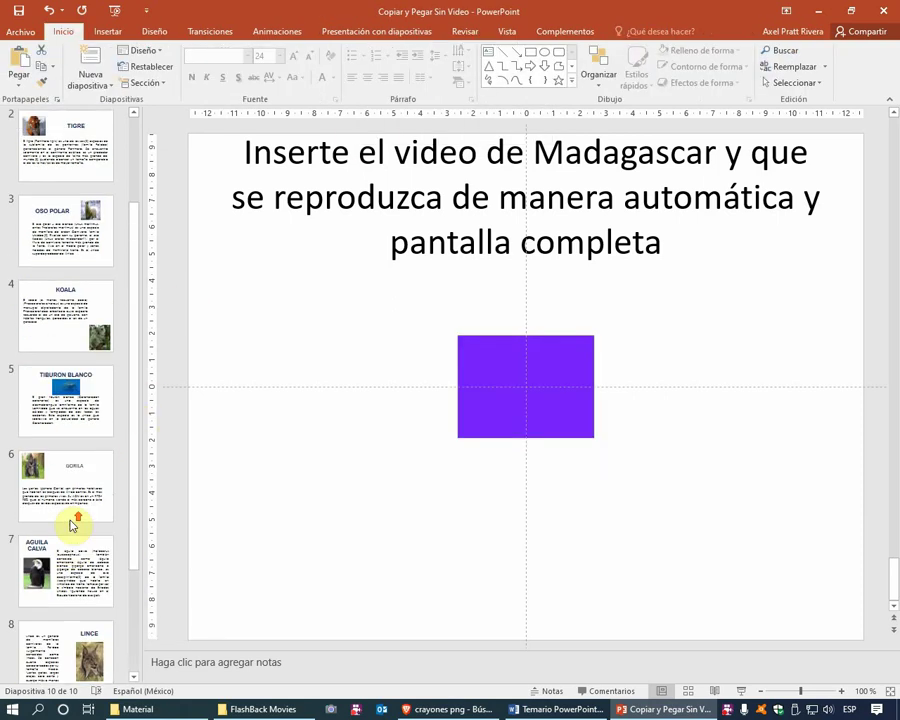
scroll(72, 524, "up", 1)
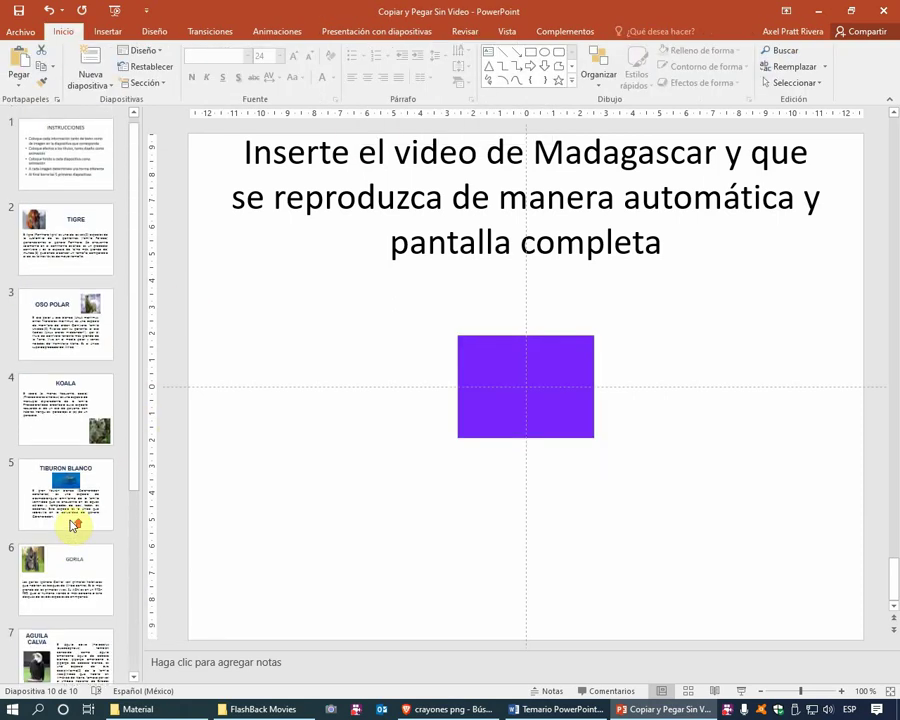
left_click(72, 249)
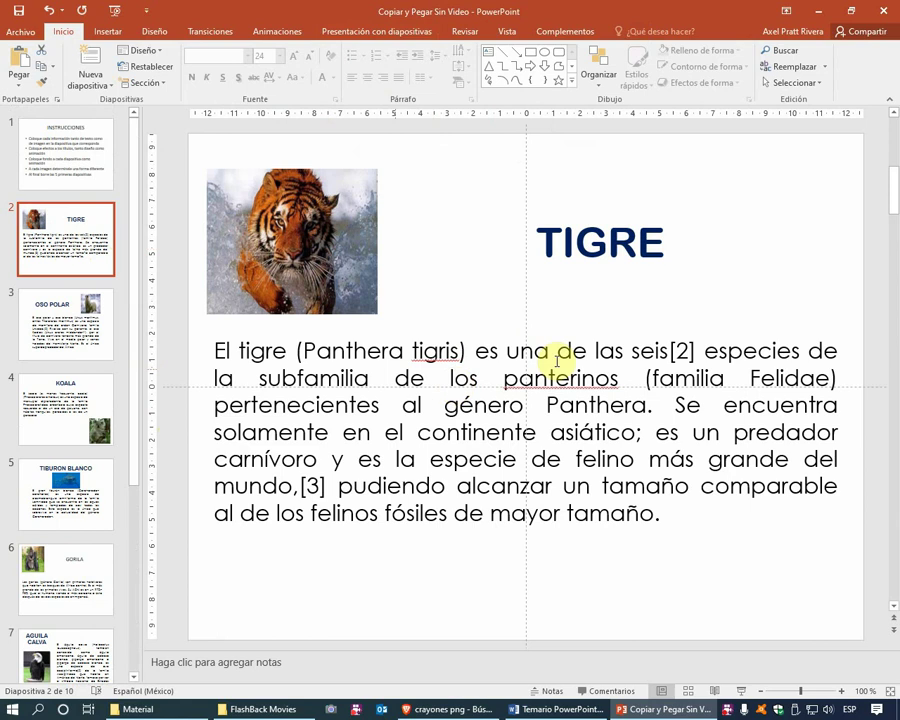
left_click(110, 165)
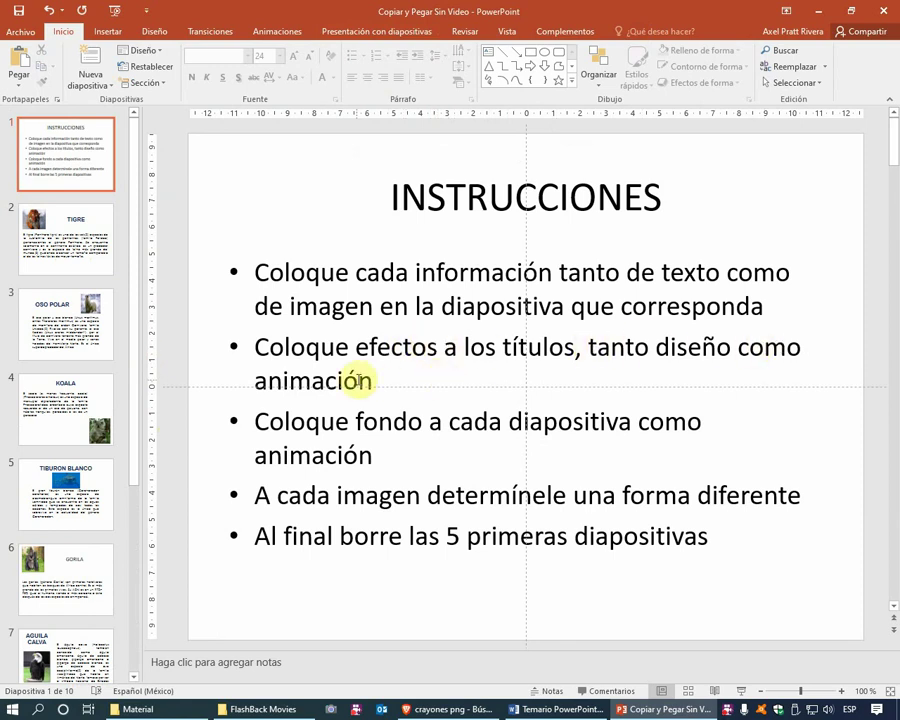
left_click(85, 158)
left_click(82, 214)
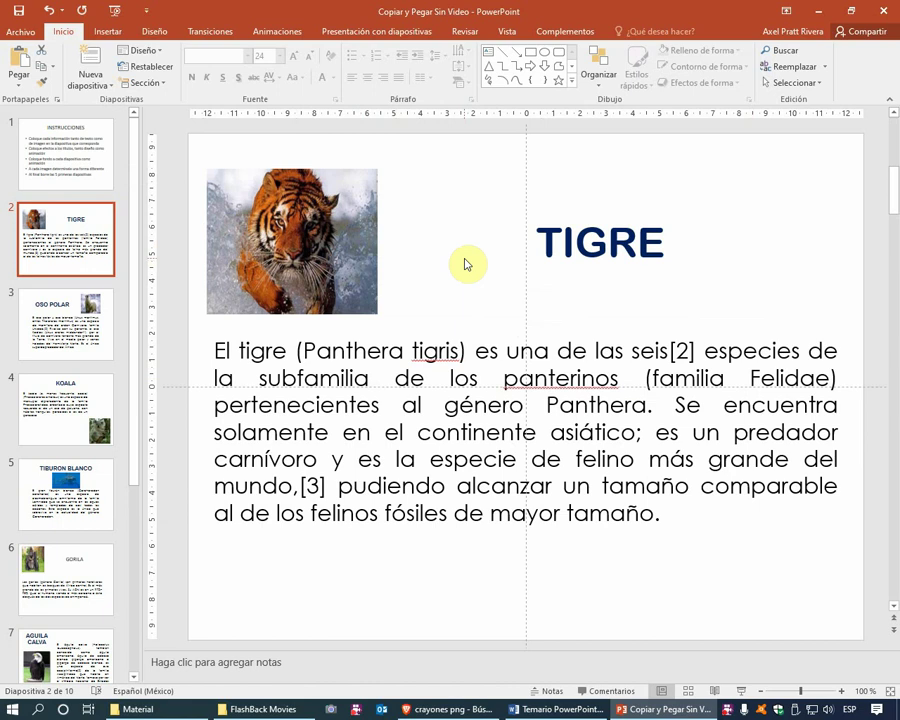
Select the entire TIGRE title box and show the Formato drawing tools
left_click(572, 244)
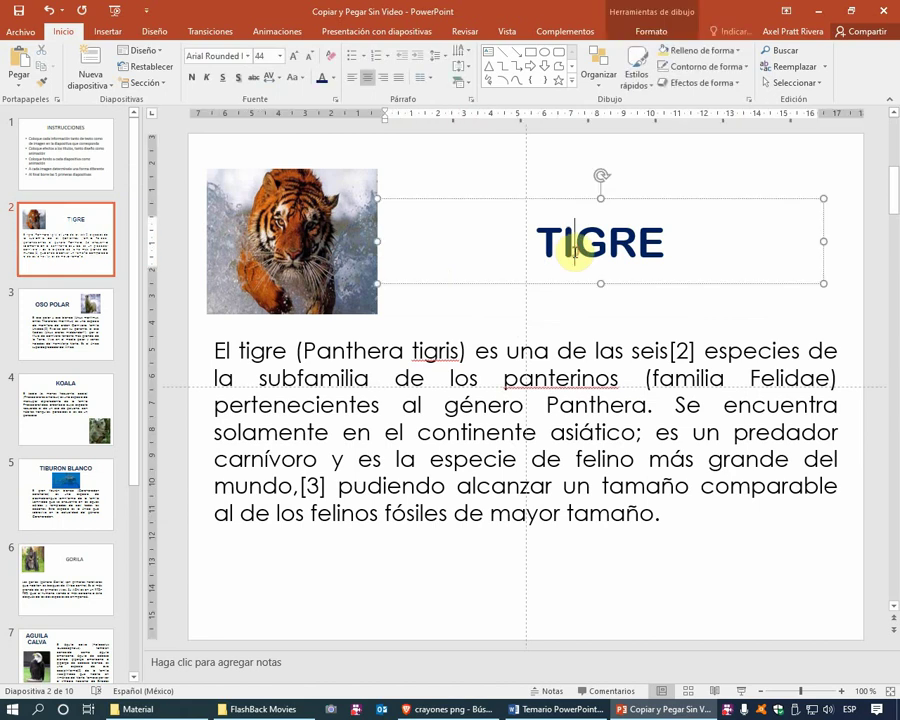
left_click(562, 198)
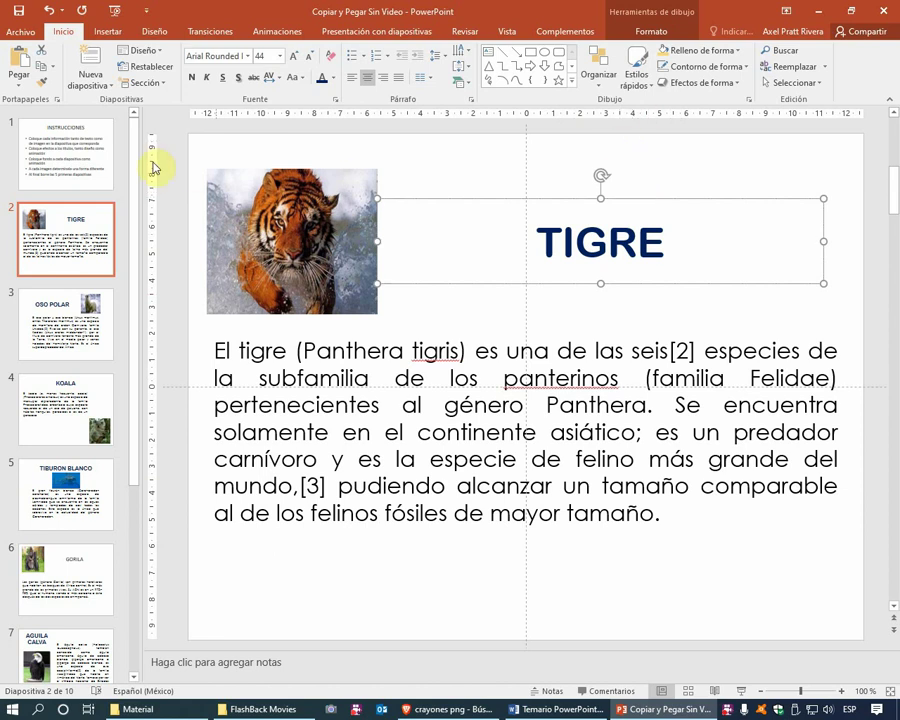
left_click(99, 156)
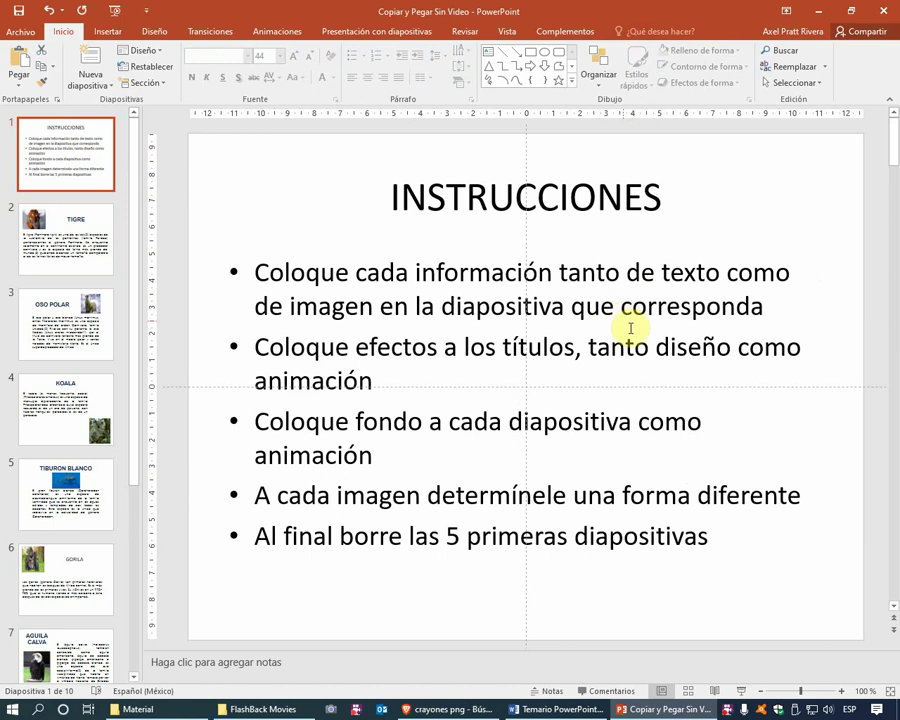
left_click(87, 248)
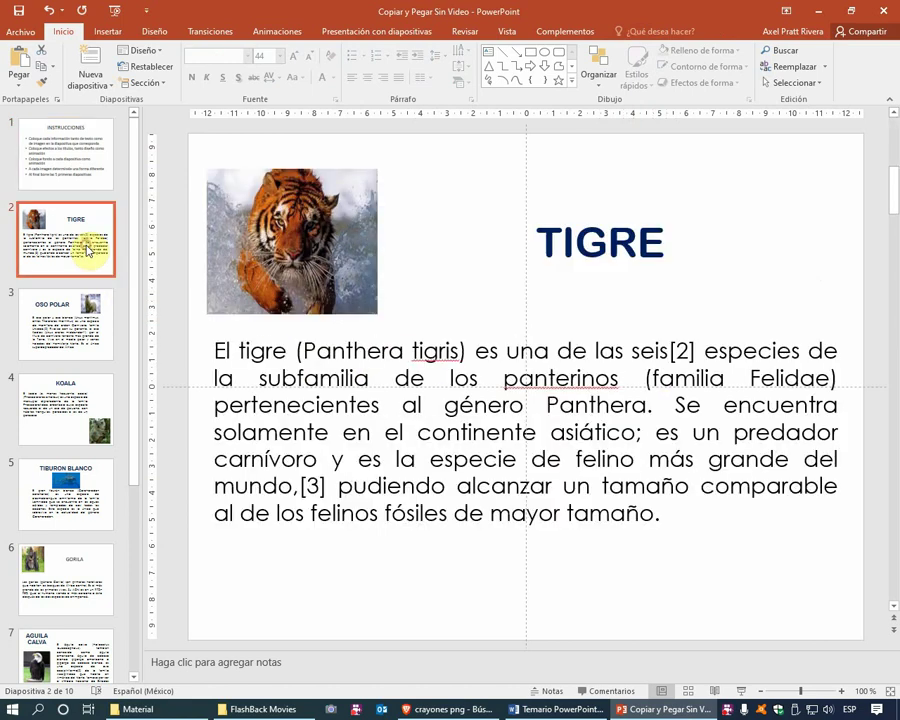
left_click(574, 242)
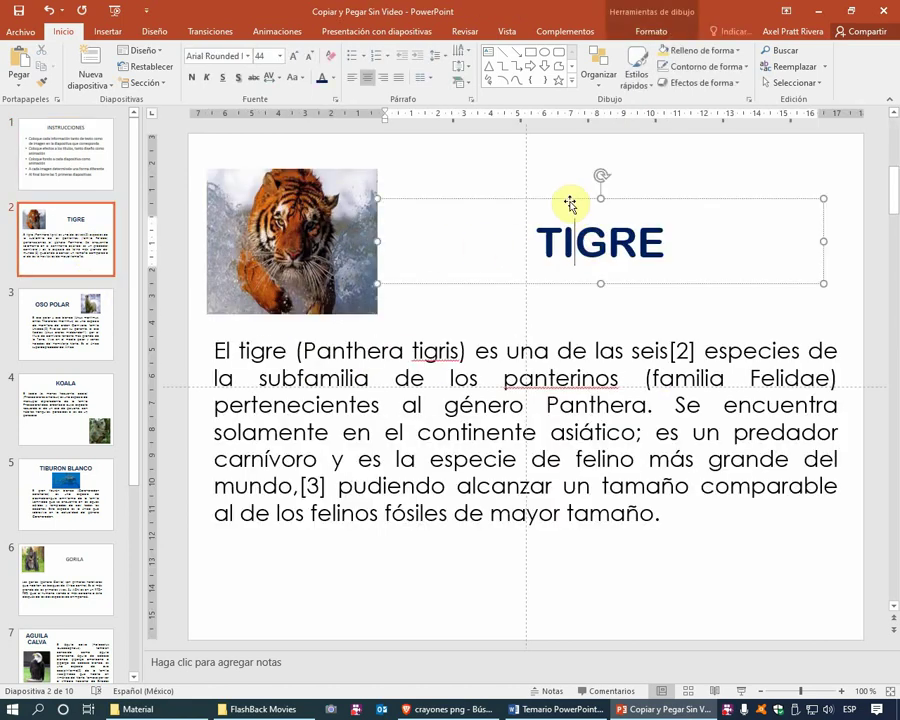
left_click(569, 199)
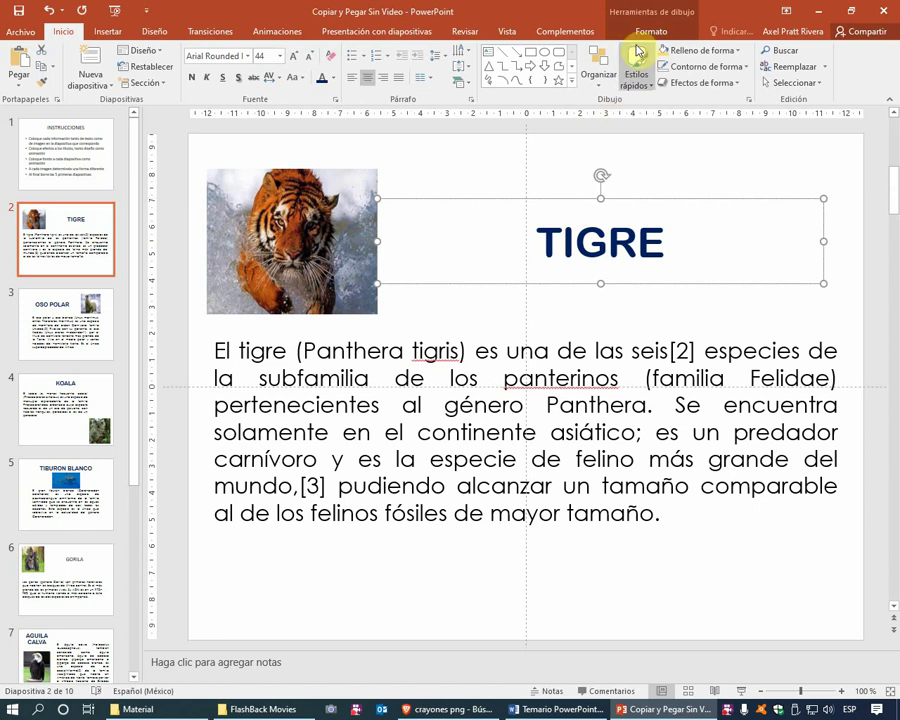
left_click(638, 31)
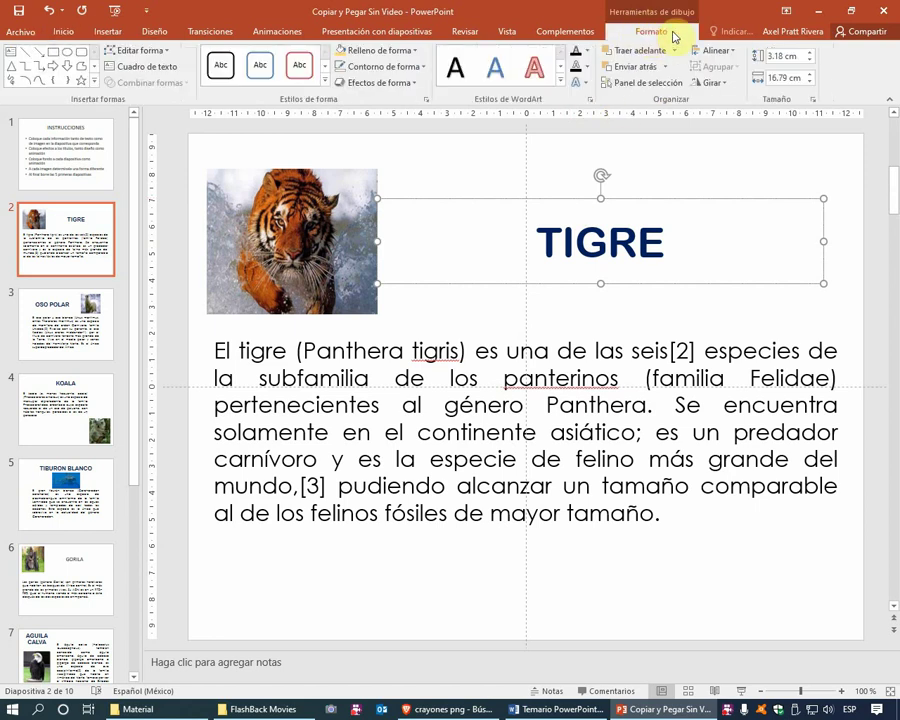
Apply the black WordArt style to TIGRE and fill its text dark red
left_click(560, 86)
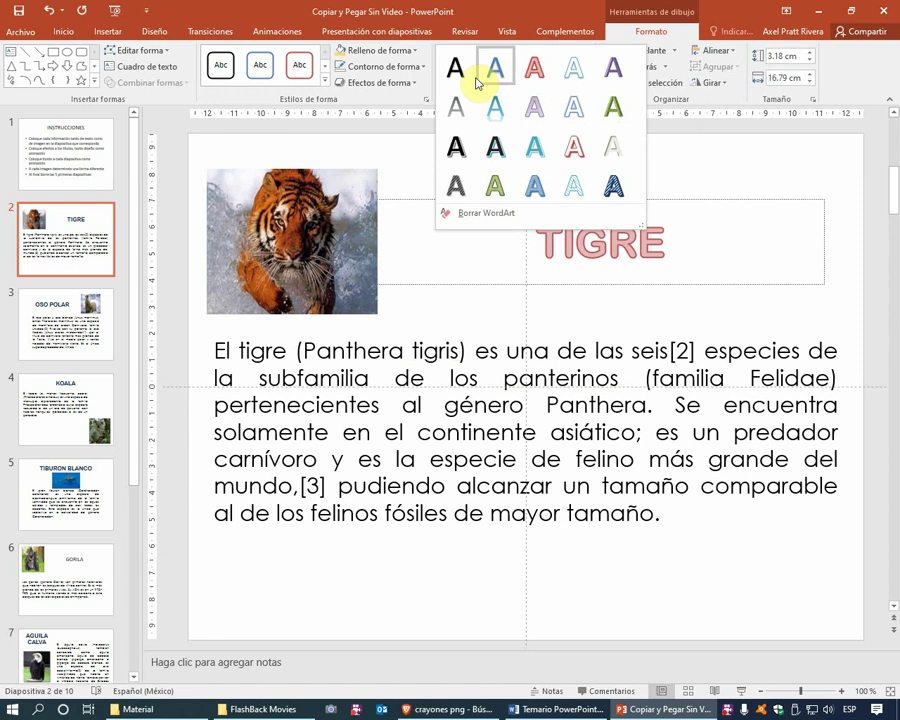
left_click(472, 82)
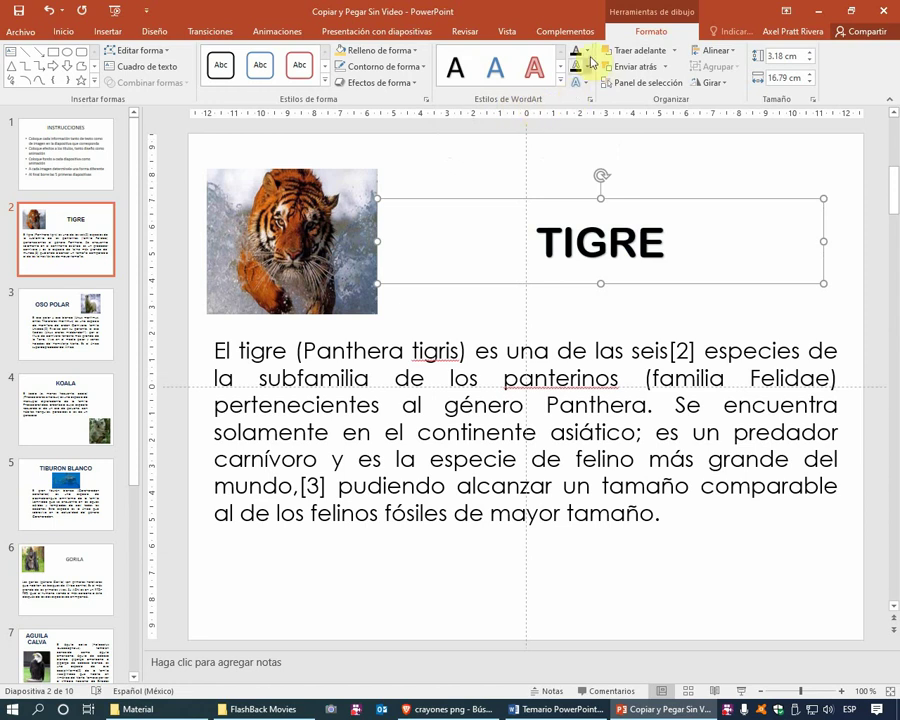
left_click(589, 55)
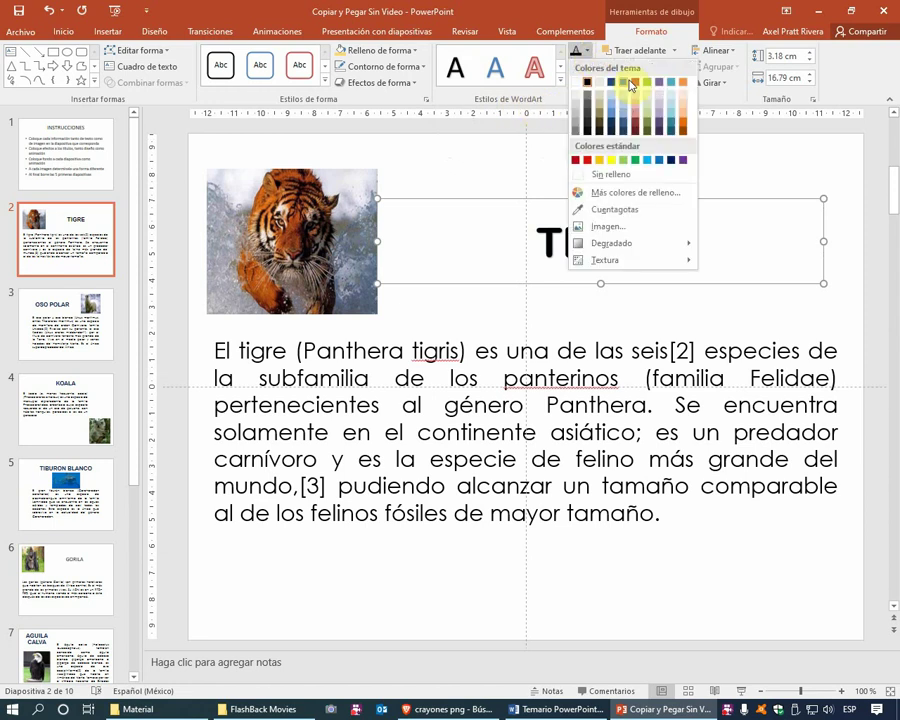
left_click(634, 90)
Give the TIGRE letters a dark text outline 2¼ pt thick
left_click(590, 70)
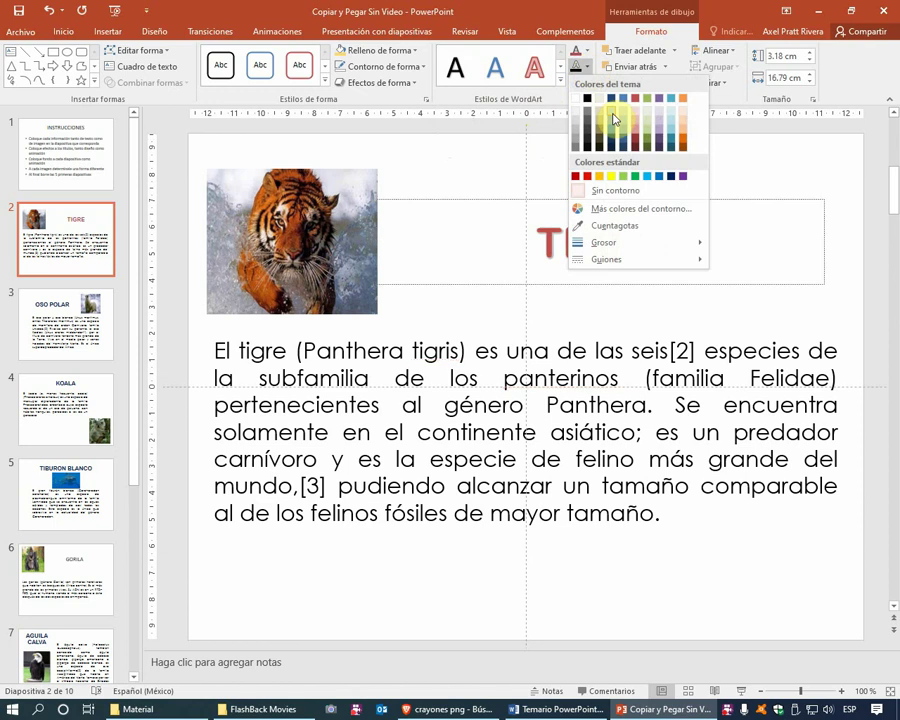
left_click(592, 74)
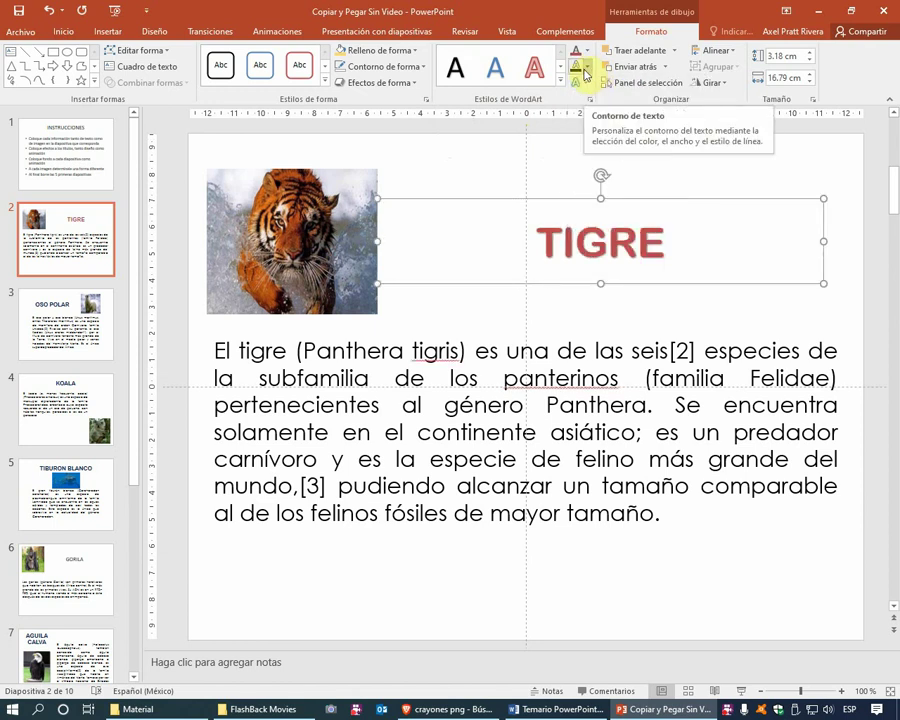
left_click(587, 74)
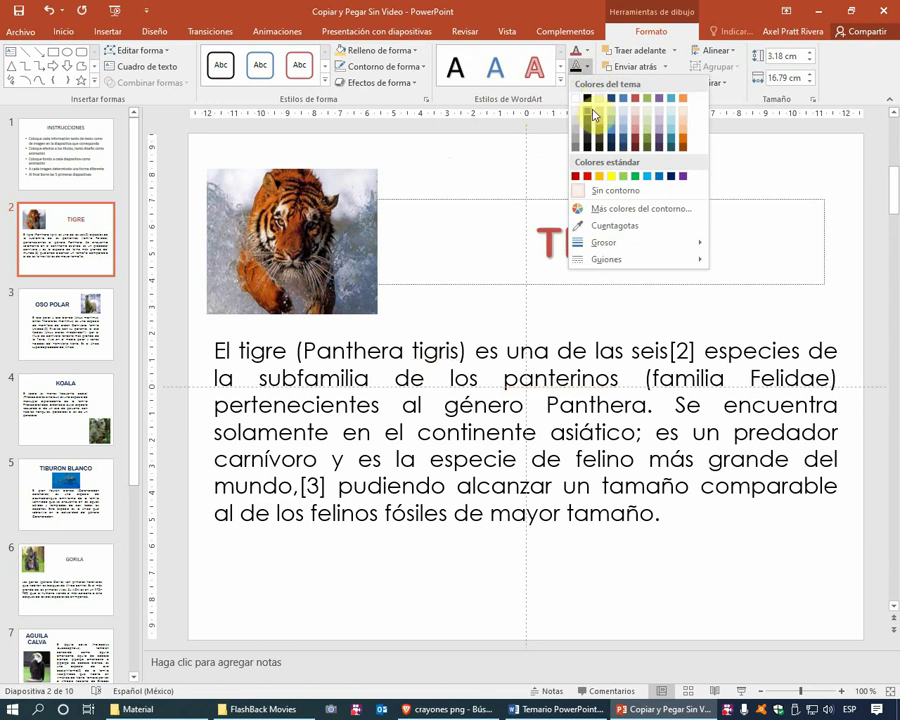
left_click(589, 104)
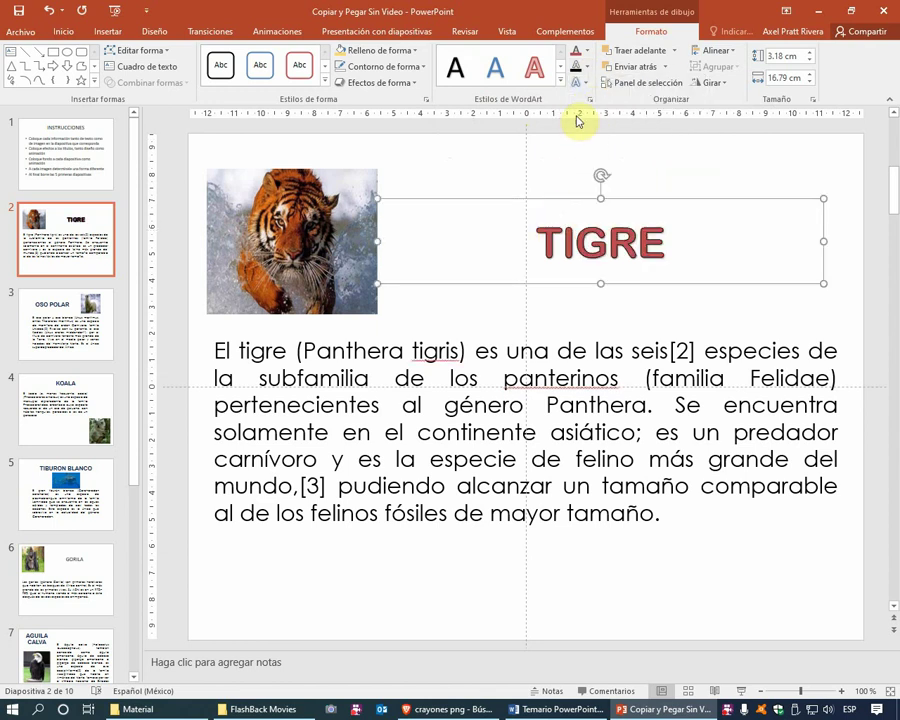
left_click(587, 67)
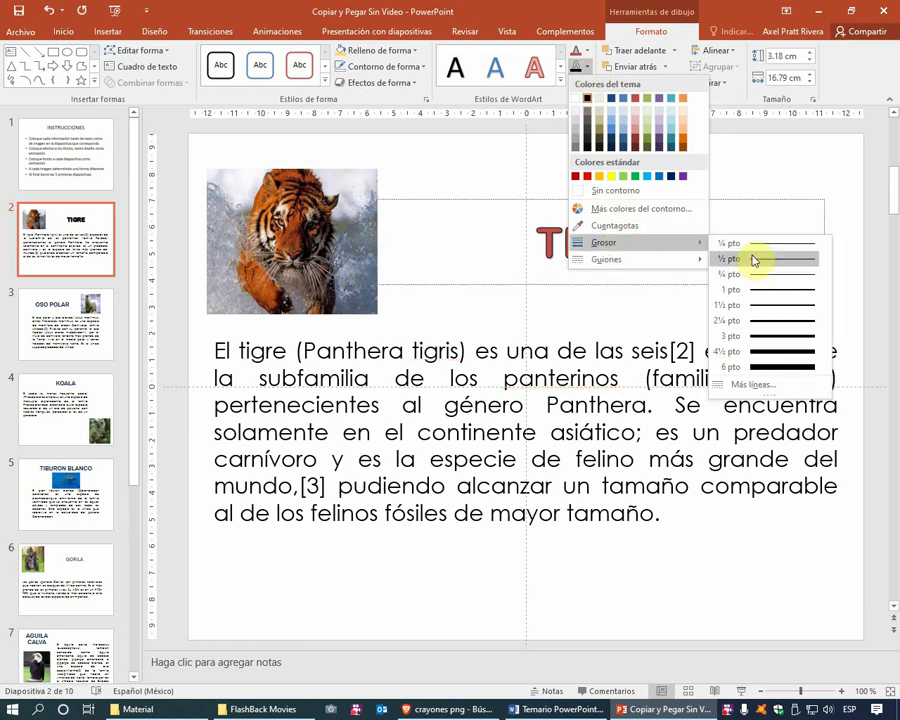
mouse_move(604, 242)
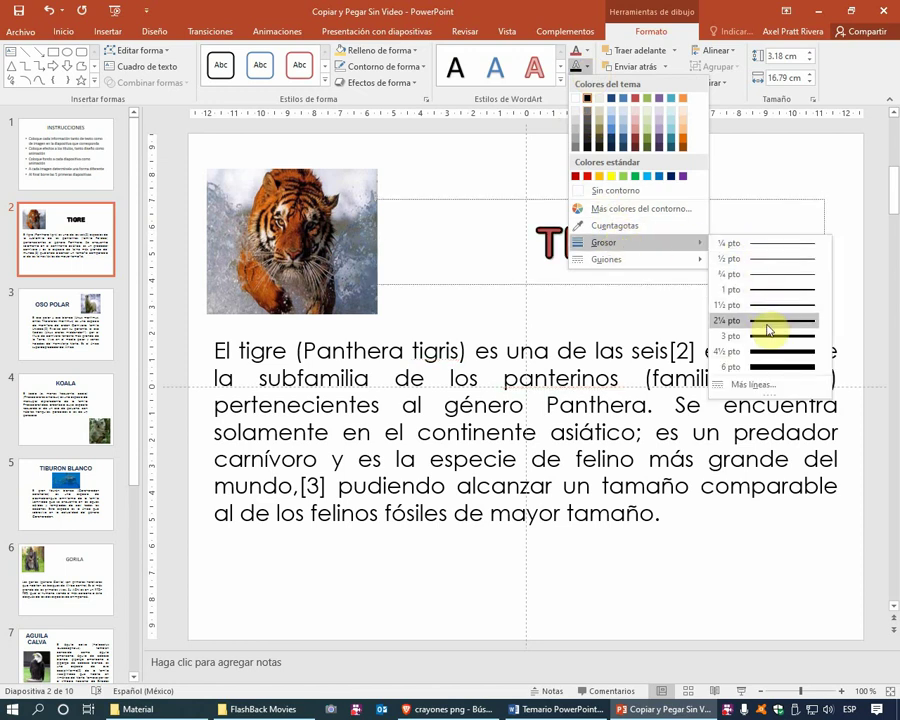
left_click(769, 321)
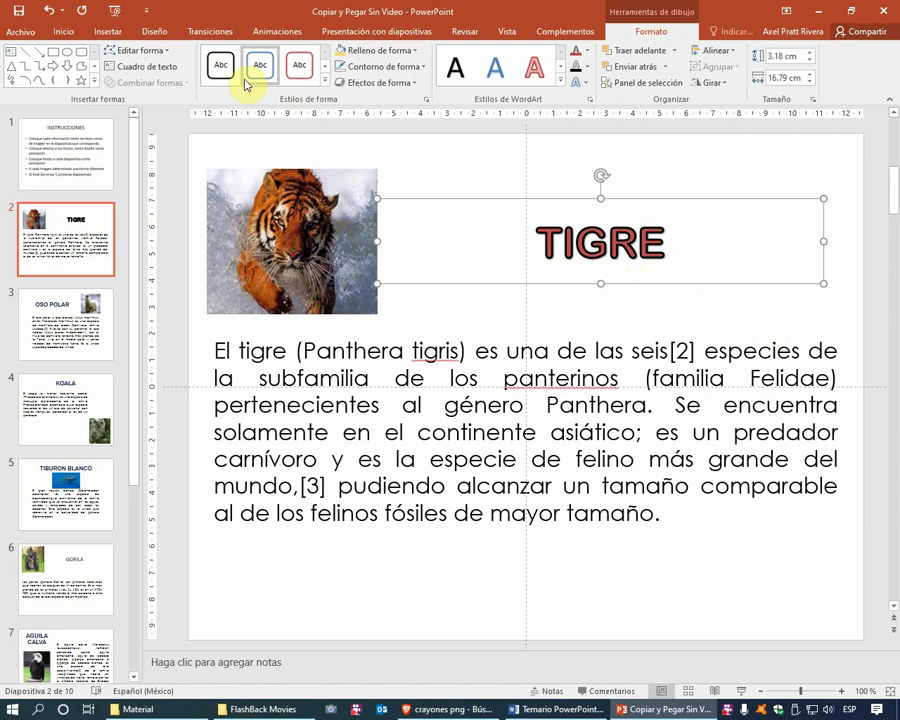
Increase the TIGRE font from 44 to 72 pt with Aumentar tamaño de fuente
left_click(66, 31)
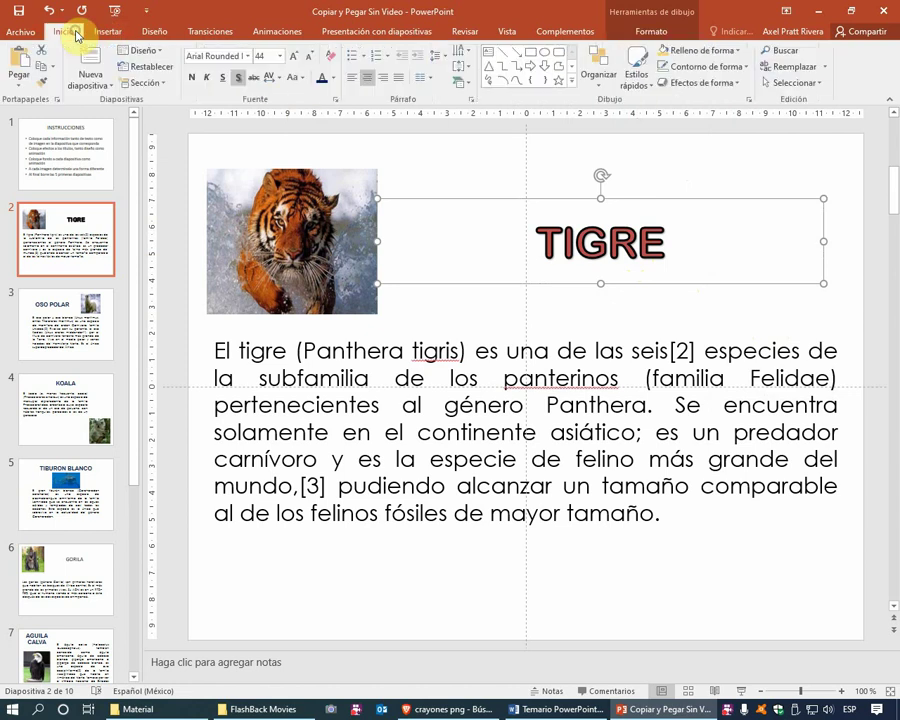
left_click(296, 63)
left_click(296, 63)
left_click(296, 63)
left_click(296, 63)
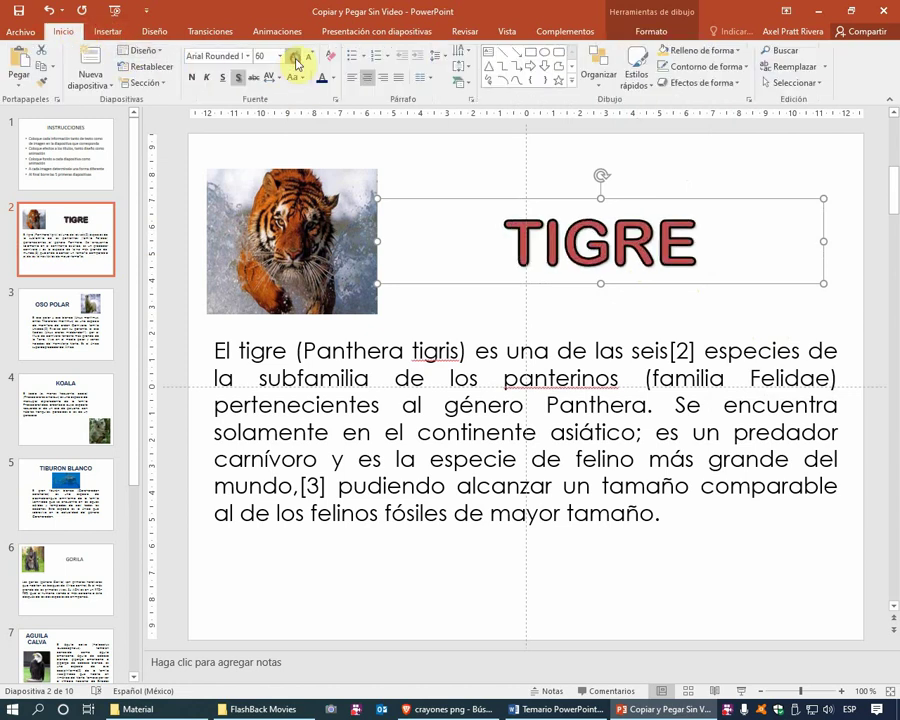
left_click(296, 63)
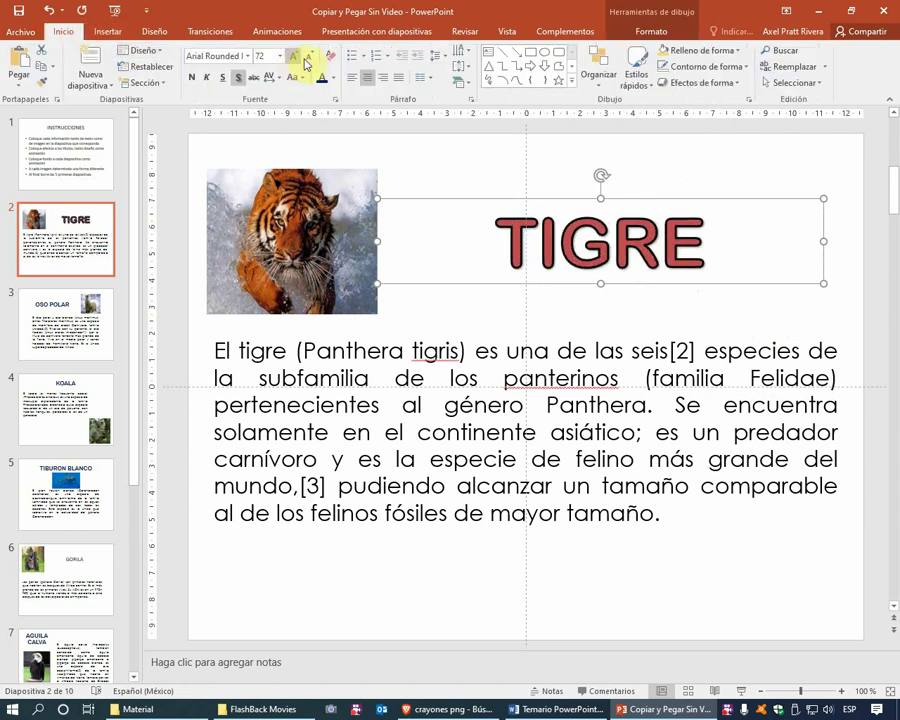
left_click(646, 35)
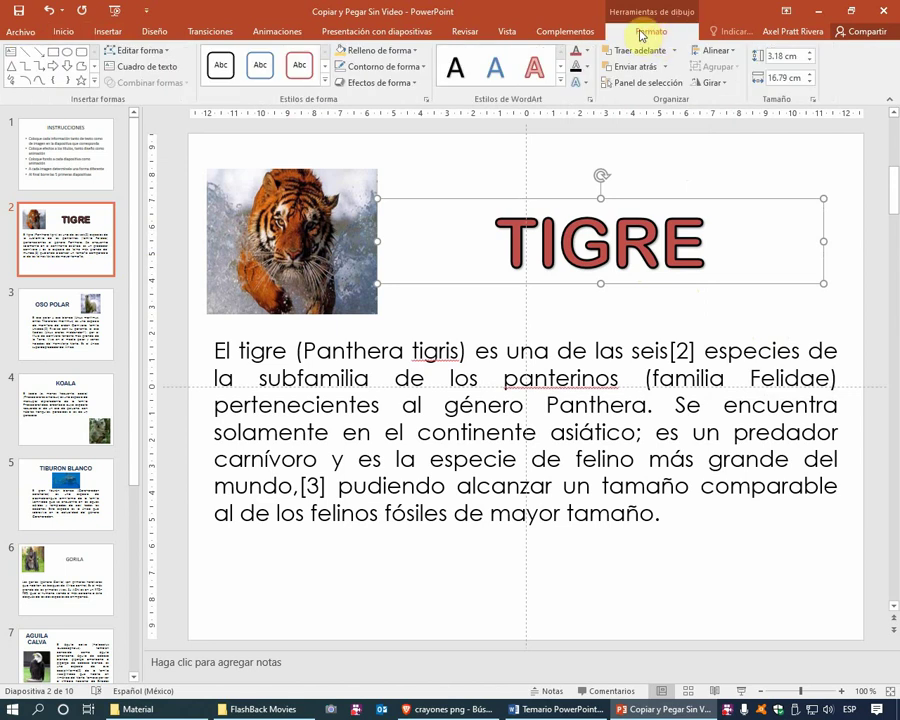
Add a diagonal drop shadow, a reflection and a red glow to the TIGRE lettering
left_click(587, 88)
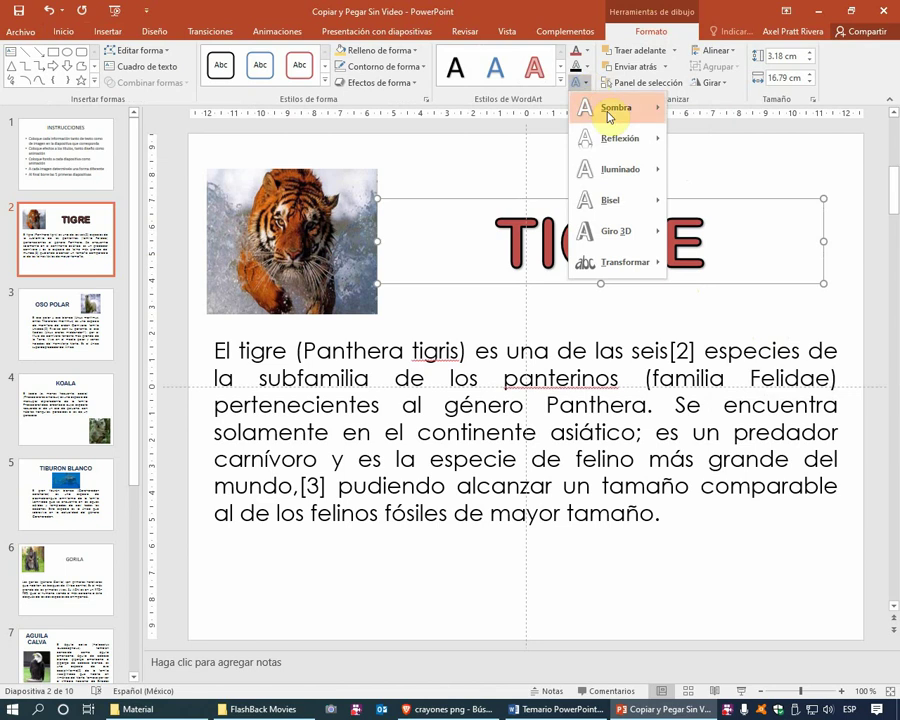
mouse_move(616, 107)
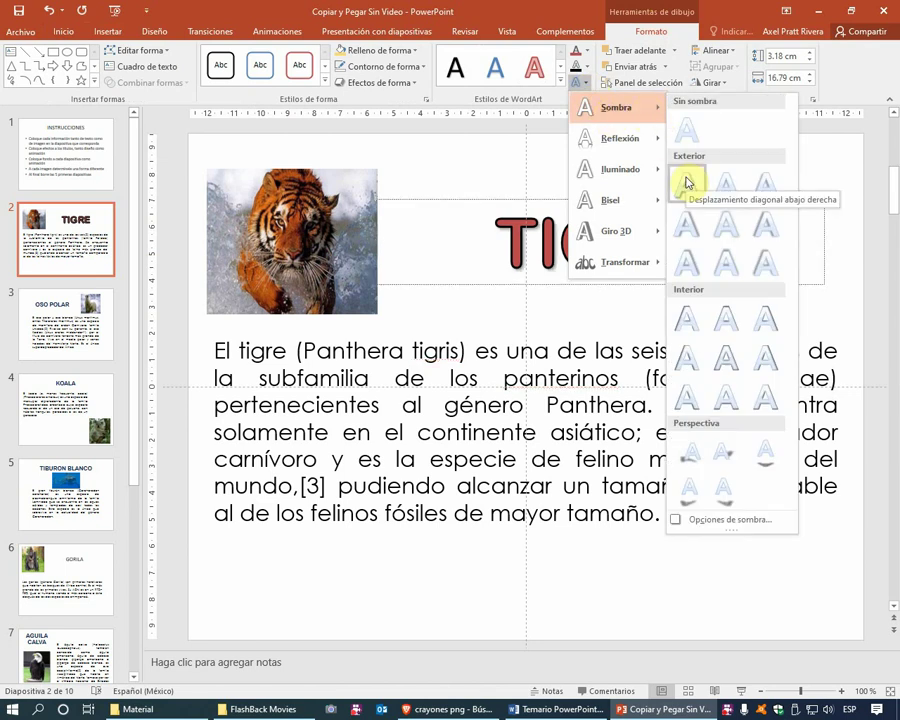
left_click(686, 226)
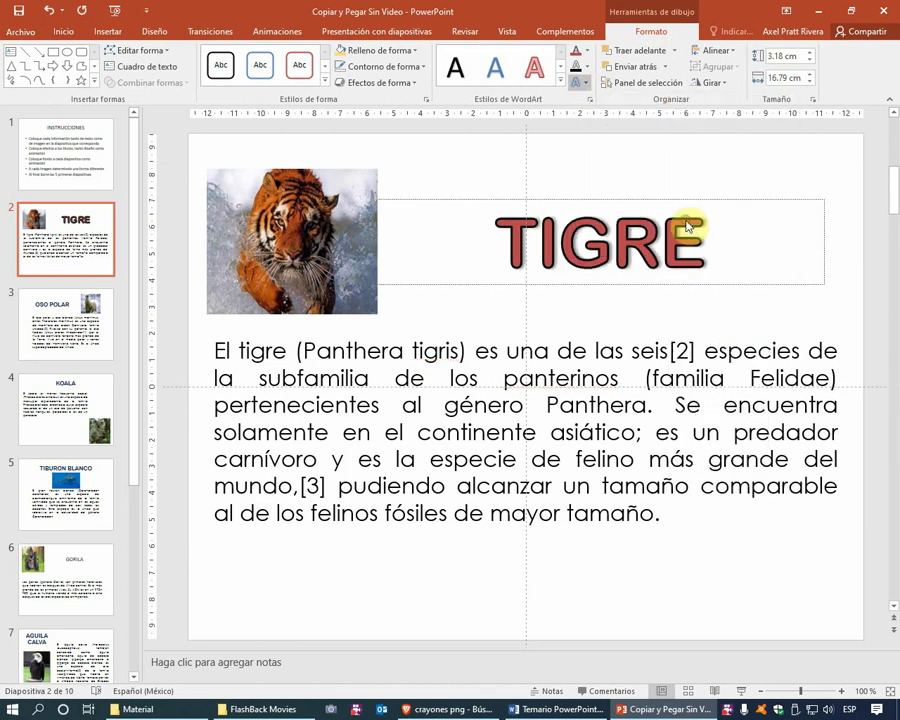
left_click(586, 84)
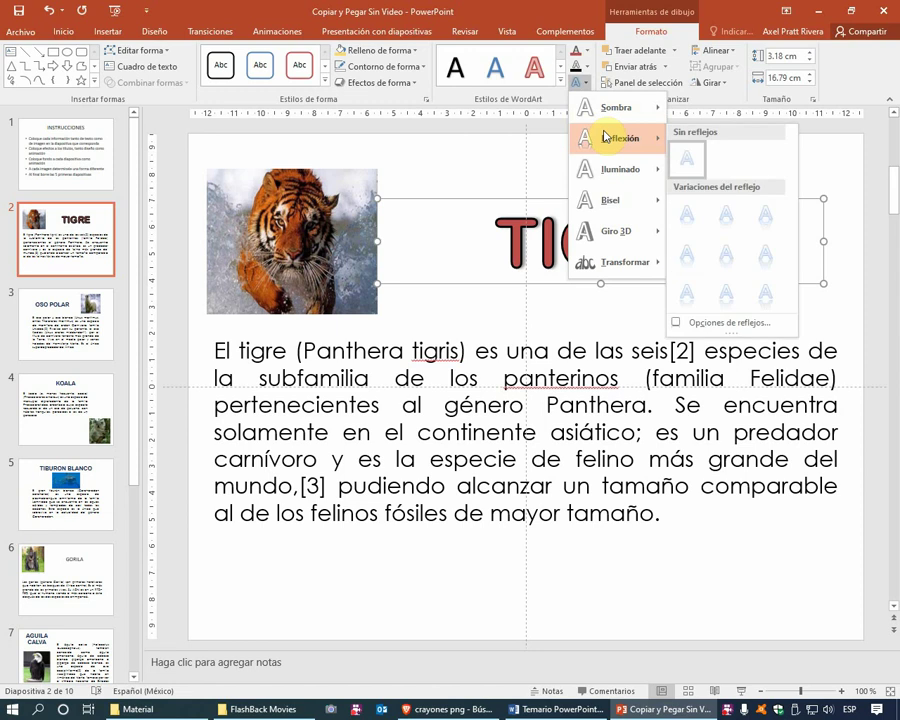
mouse_move(620, 138)
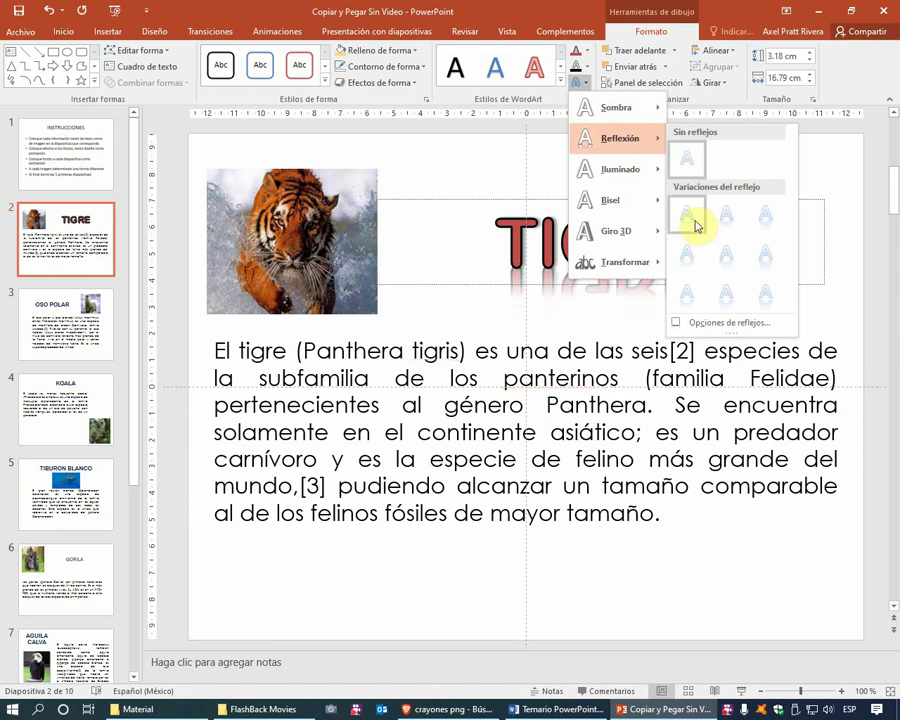
left_click(692, 224)
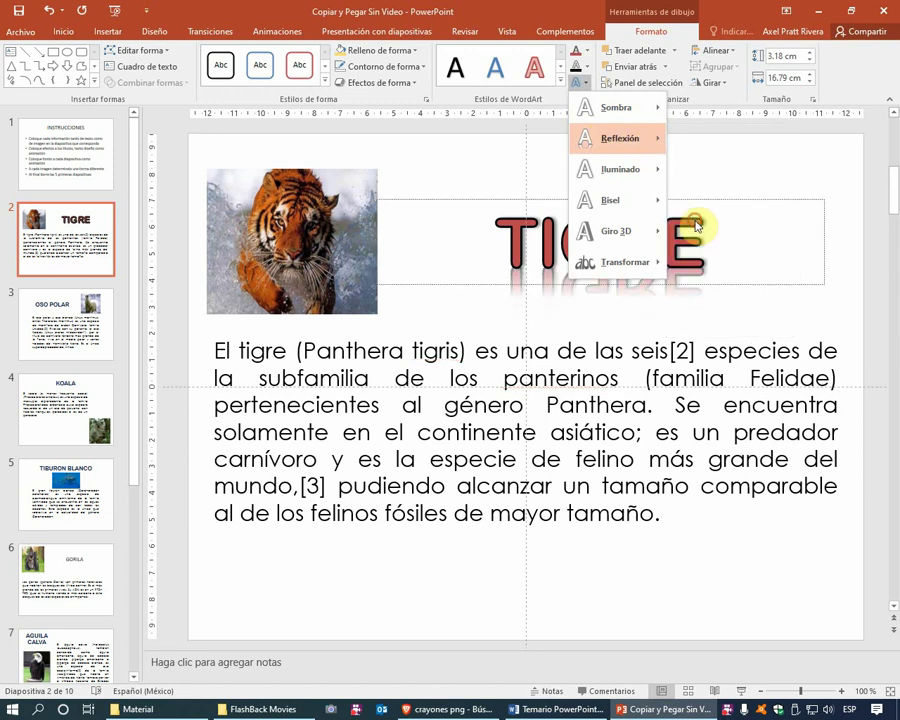
left_click(588, 85)
mouse_move(618, 169)
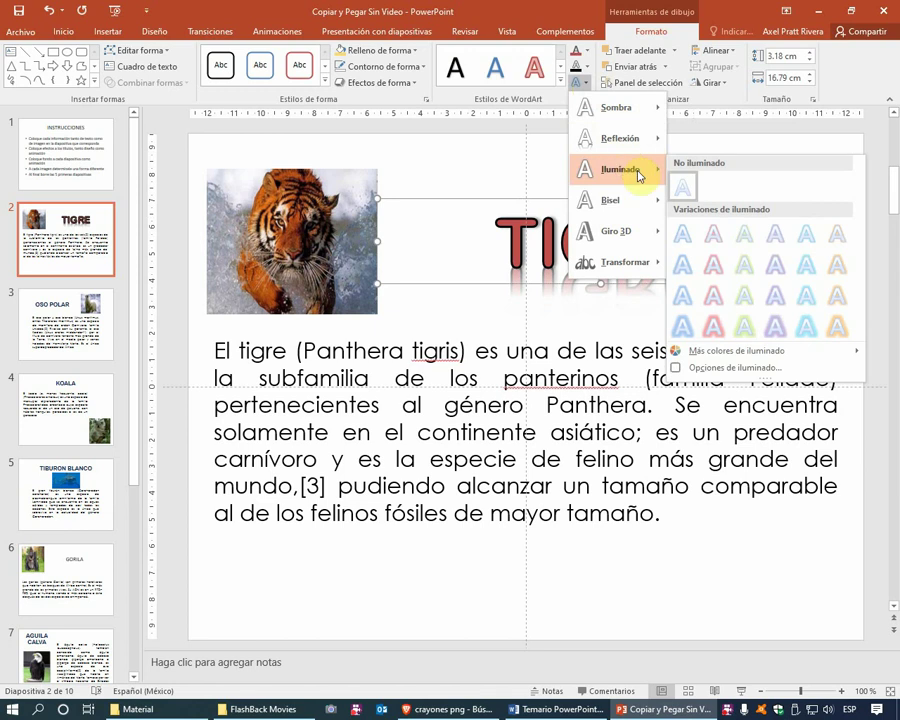
left_click(715, 246)
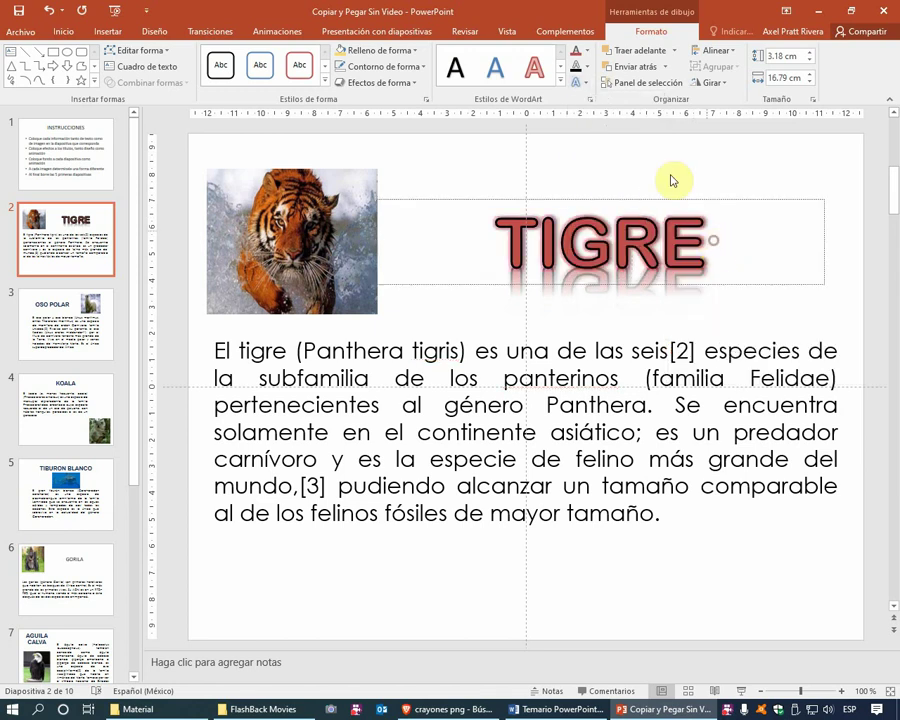
left_click(580, 83)
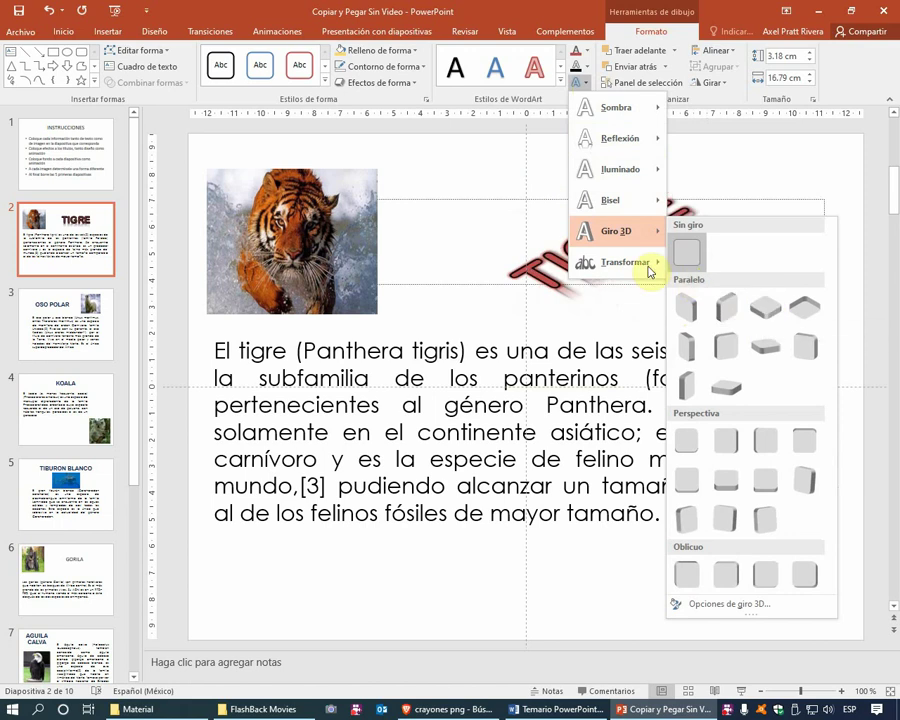
mouse_move(624, 262)
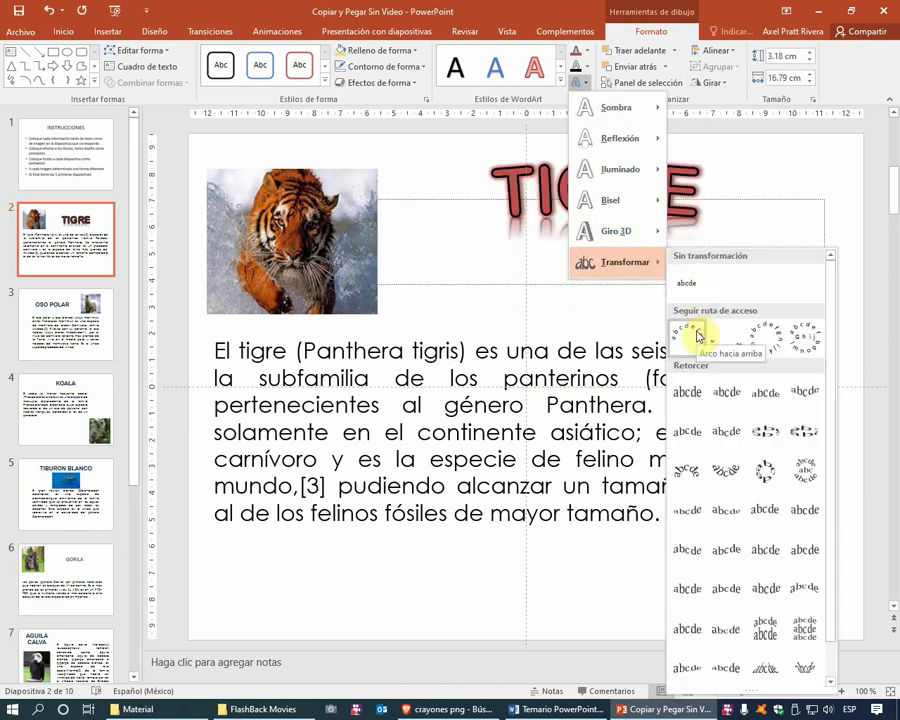
Apply the Arco hacia arriba transform to TIGRE and nudge its box into position
left_click(698, 336)
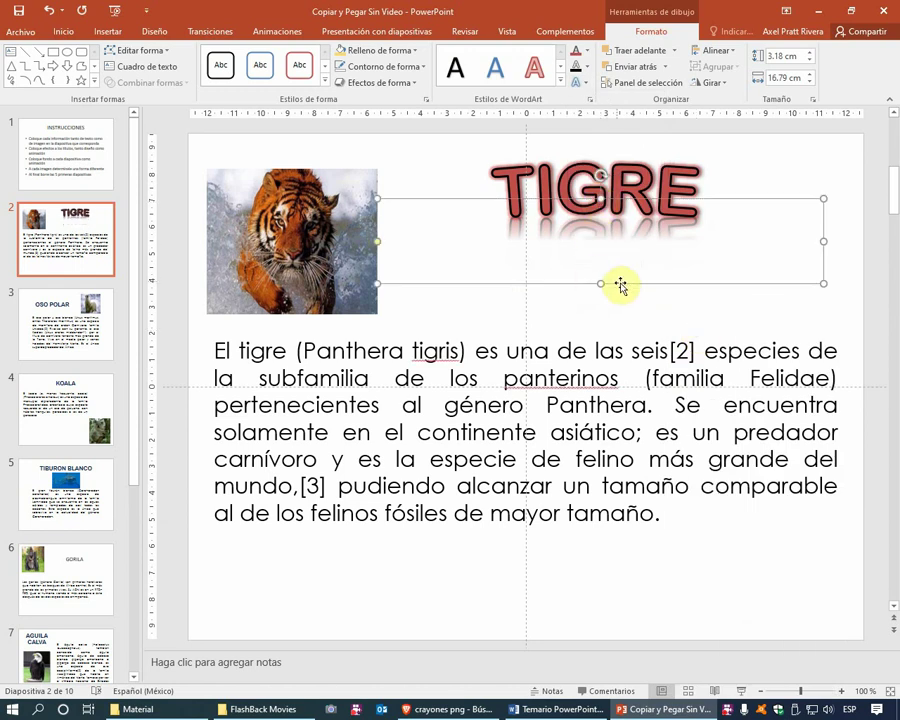
left_click_drag(620, 283, 621, 317)
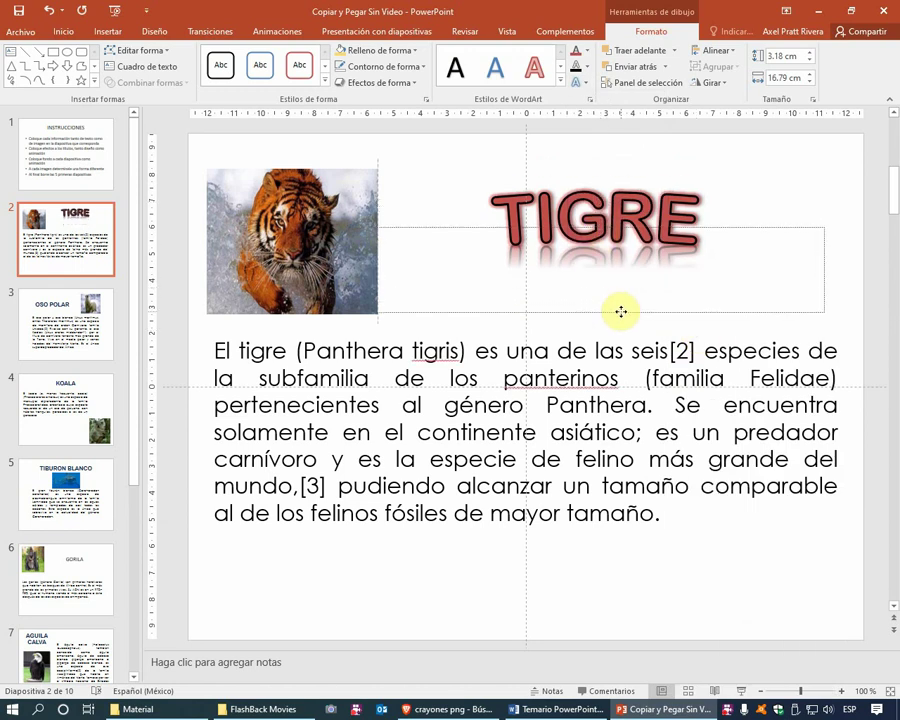
left_click_drag(620, 317, 622, 318)
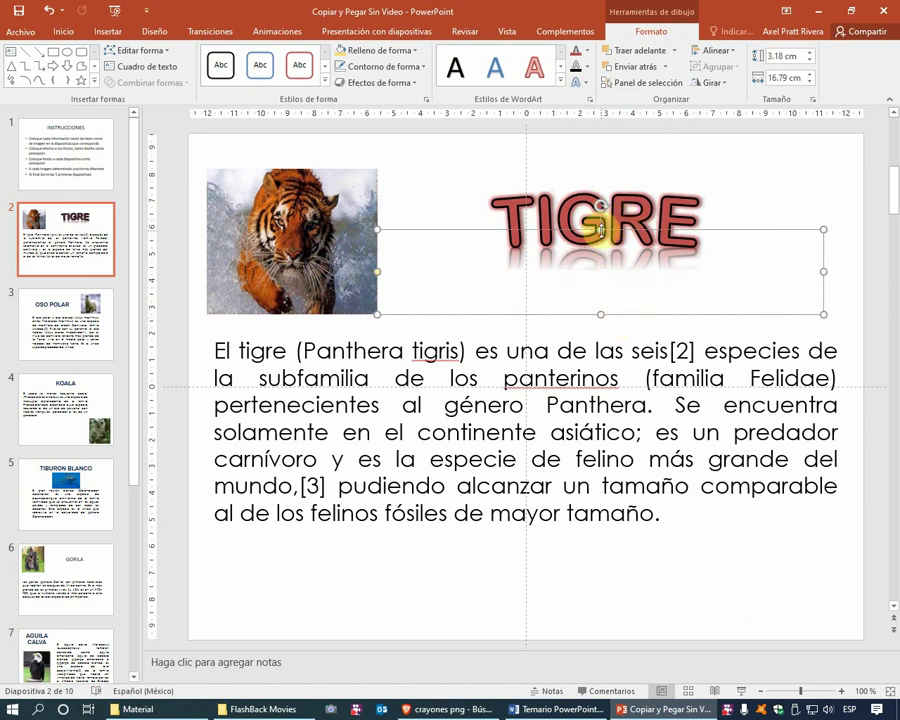
key("ctrl+z")
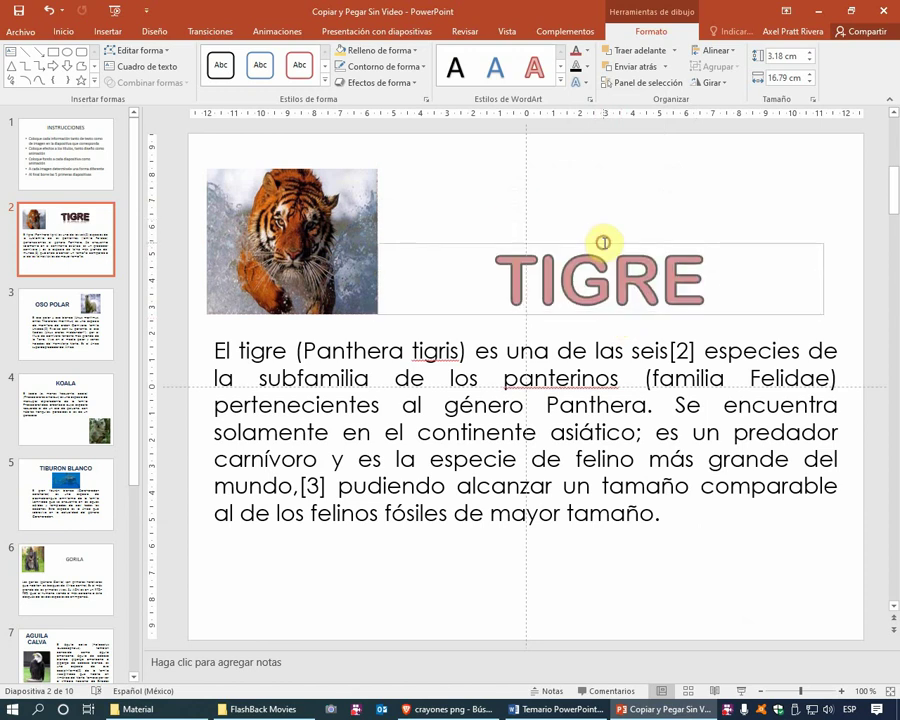
key("ctrl+y")
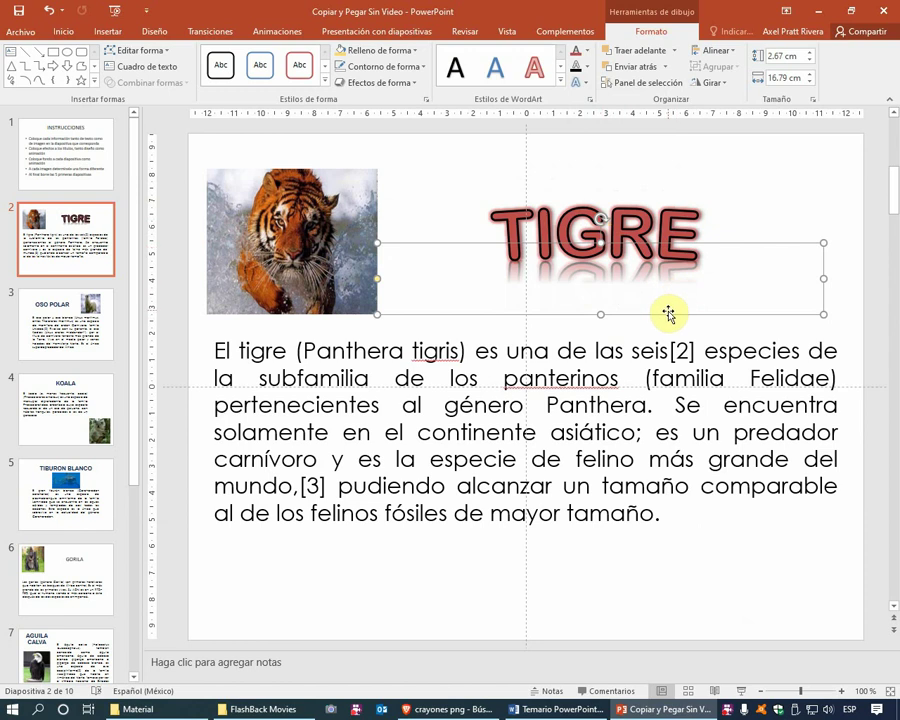
left_click_drag(666, 316, 668, 310)
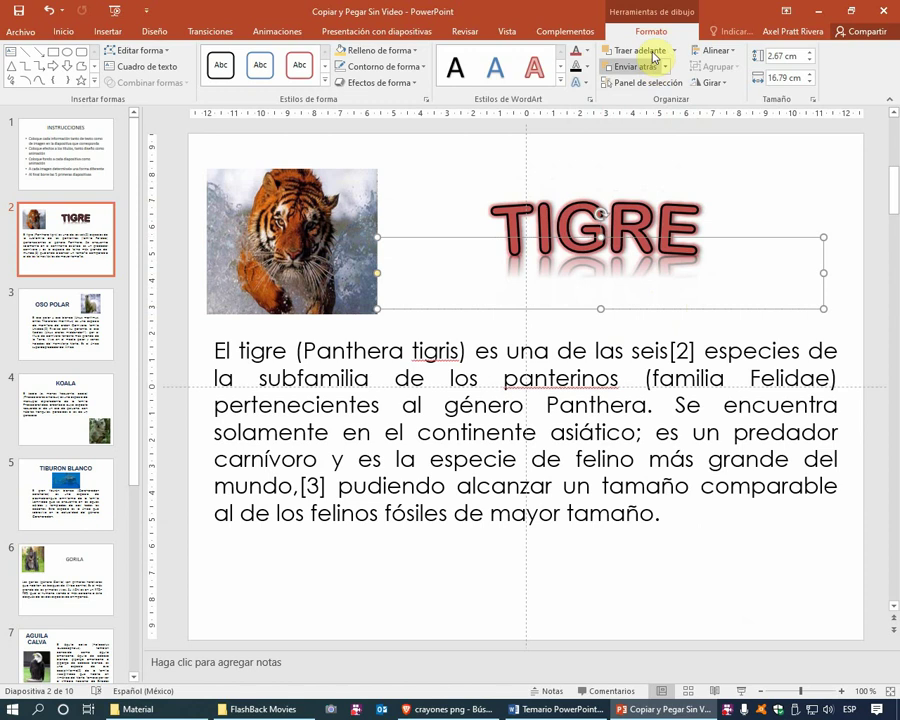
Expand the full animation effects gallery on the Animaciones tab
left_click(268, 33)
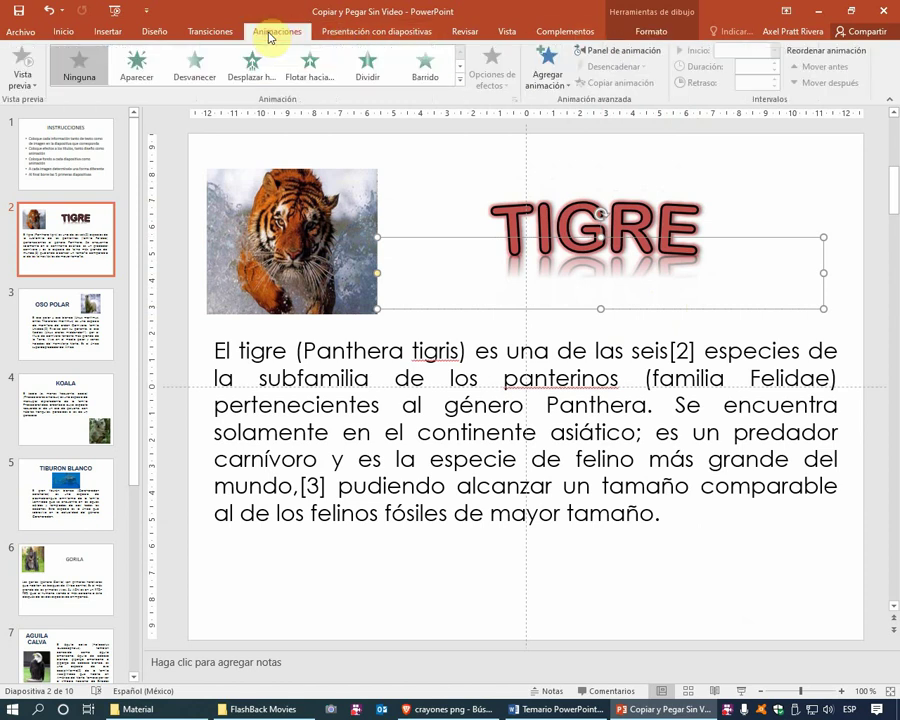
left_click(461, 80)
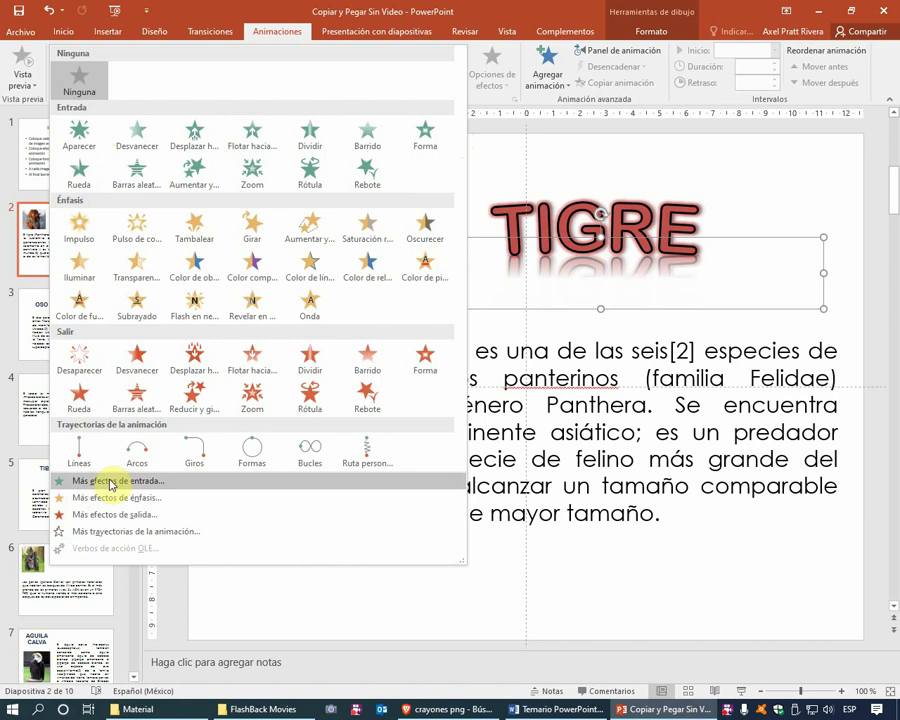
Preview Barrido, Cuadro, Disolver, Persianas, Rótula and Desvanecer entrance effects on the title
left_click(153, 485)
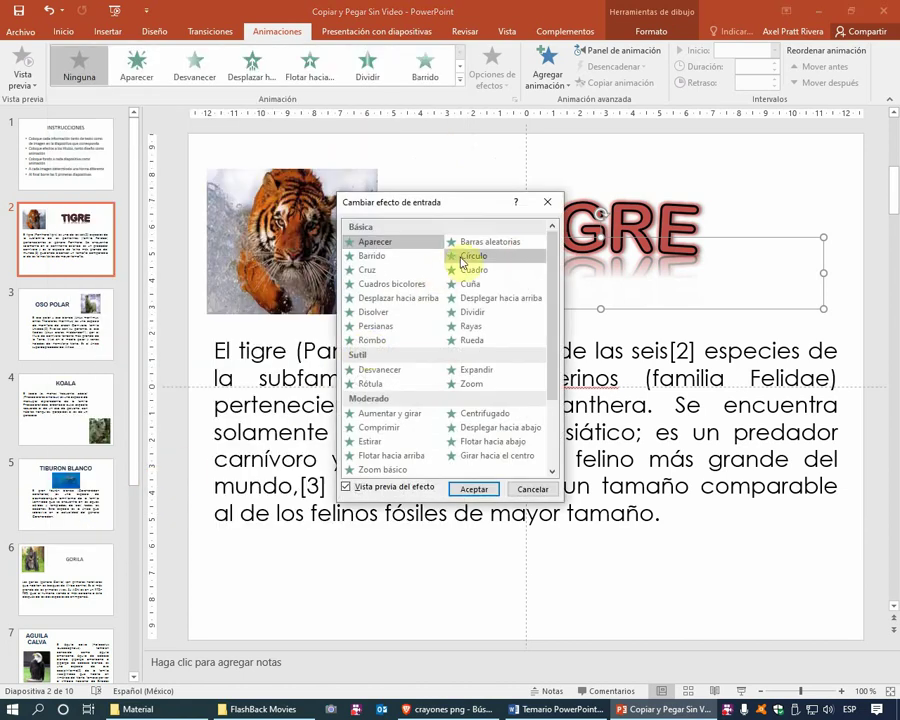
mouse_move(484, 217)
left_mouse_down()
mouse_move(300, 168)
mouse_move(378, 164)
left_mouse_up()
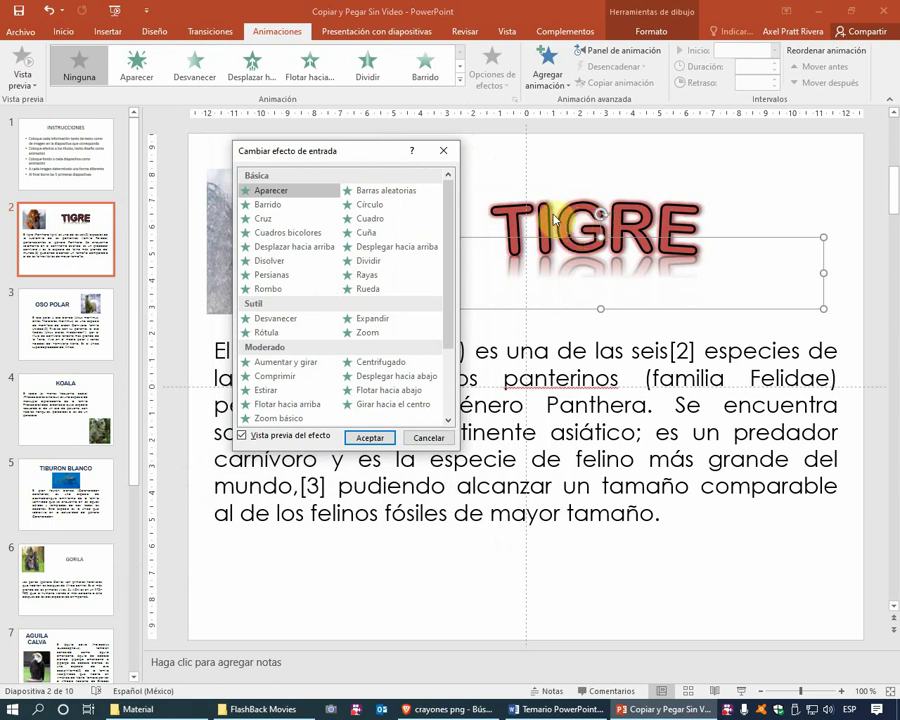
left_click(289, 205)
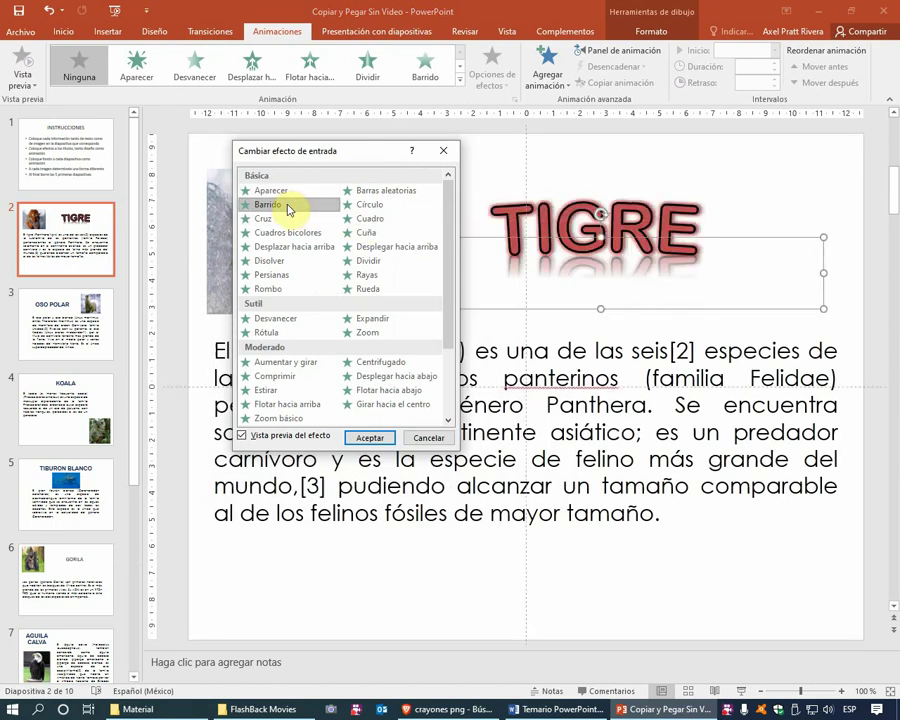
left_click(373, 220)
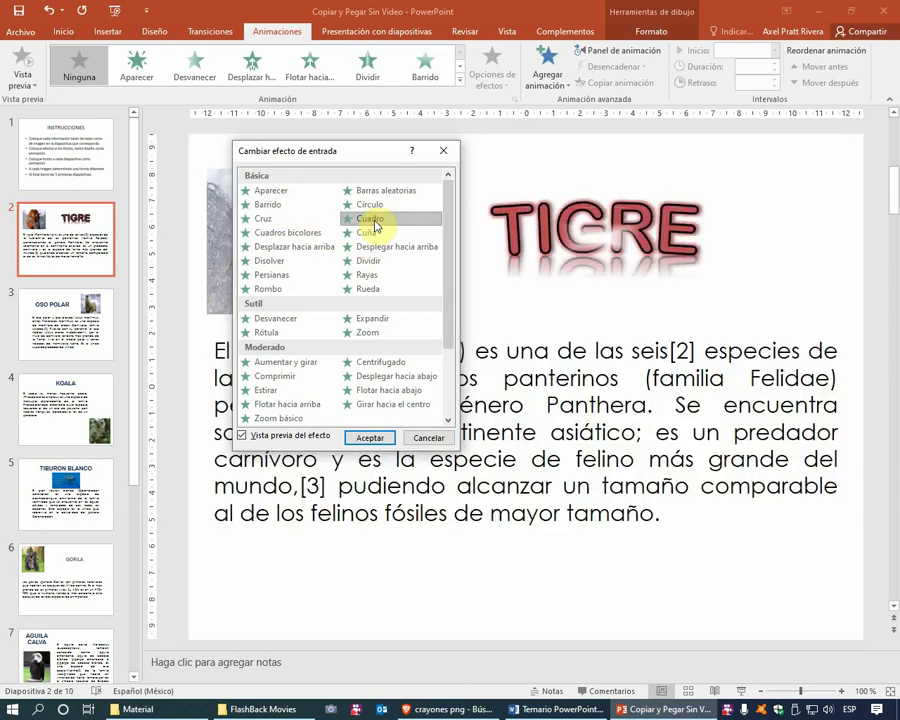
left_click(278, 264)
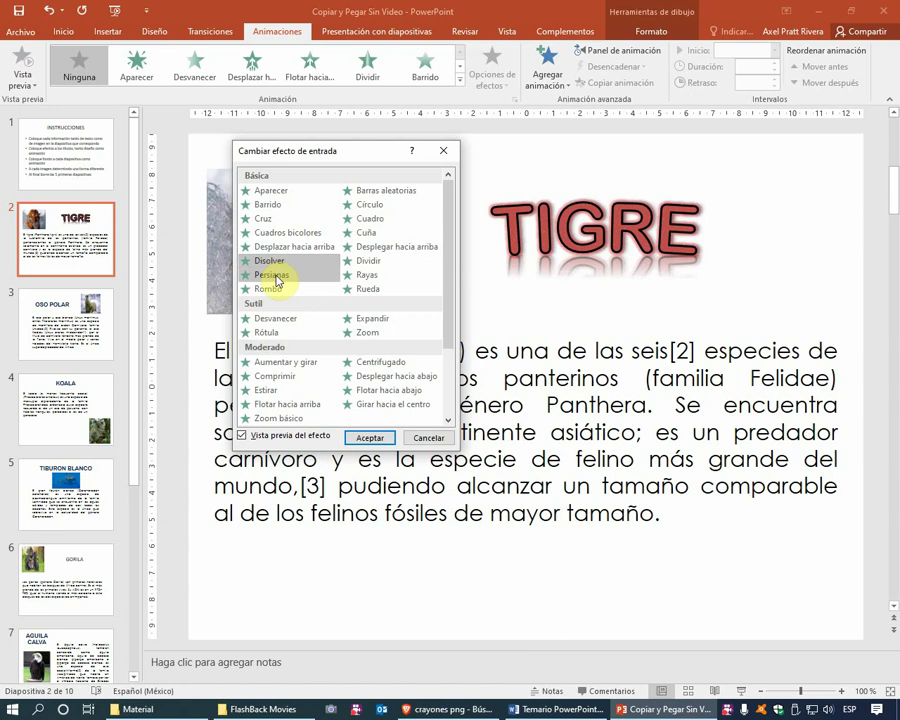
left_click(277, 276)
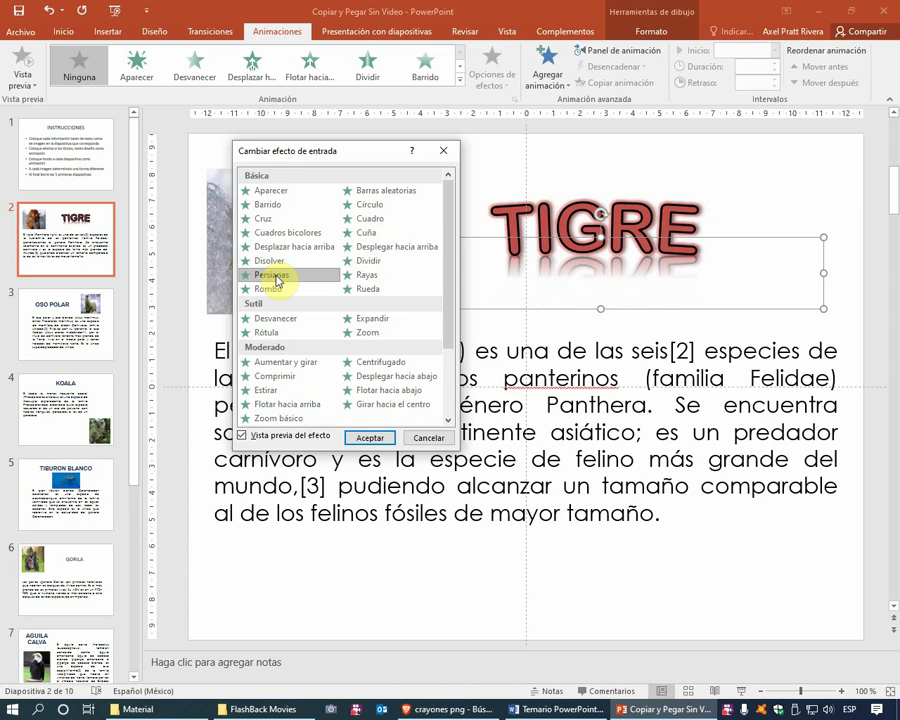
left_click(278, 333)
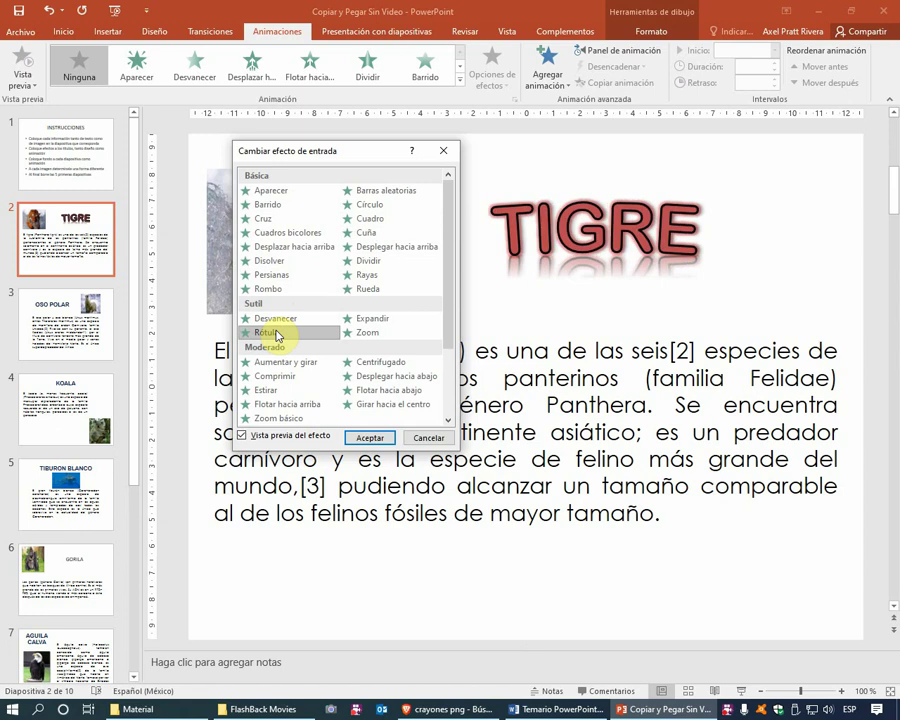
left_click(278, 321)
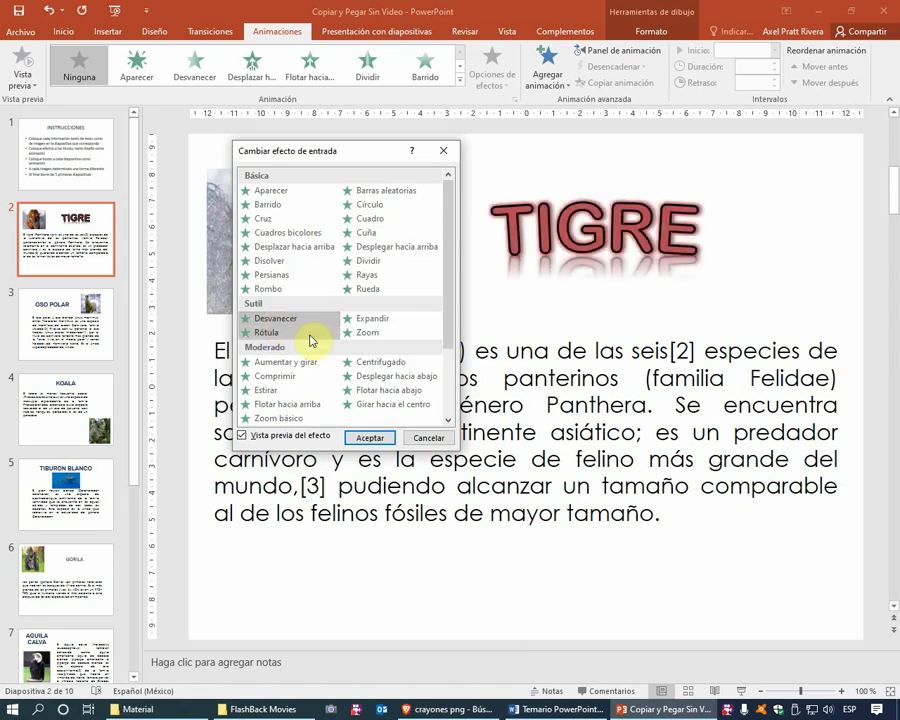
Preview Estirar, Flotante and Giro básico, then apply Aparecer to the TIGRE title
scroll(370, 345, "down", 1)
scroll(370, 345, "down", 1)
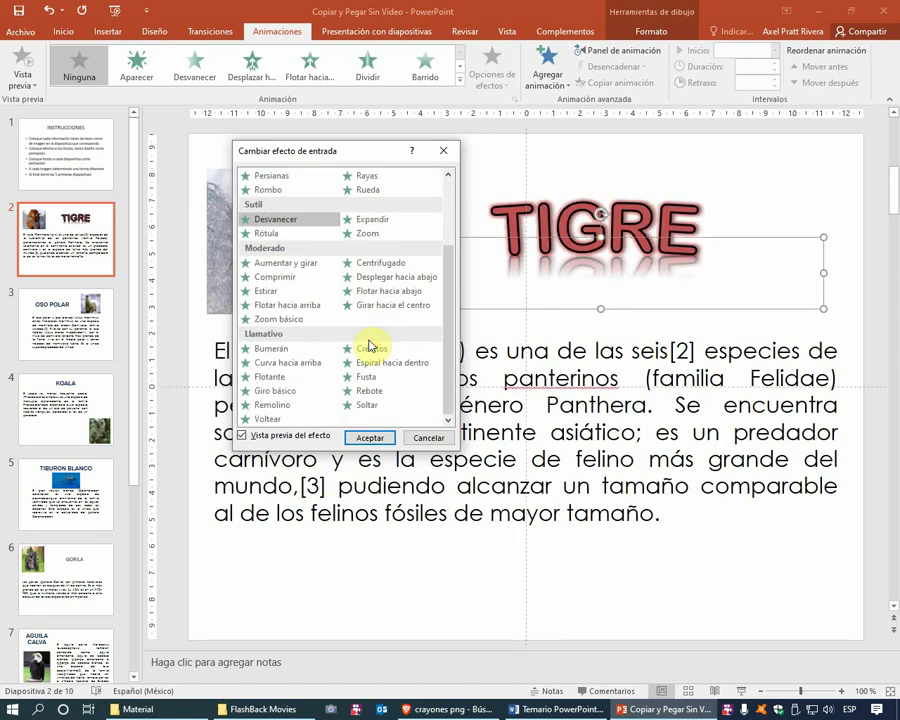
left_click(270, 296)
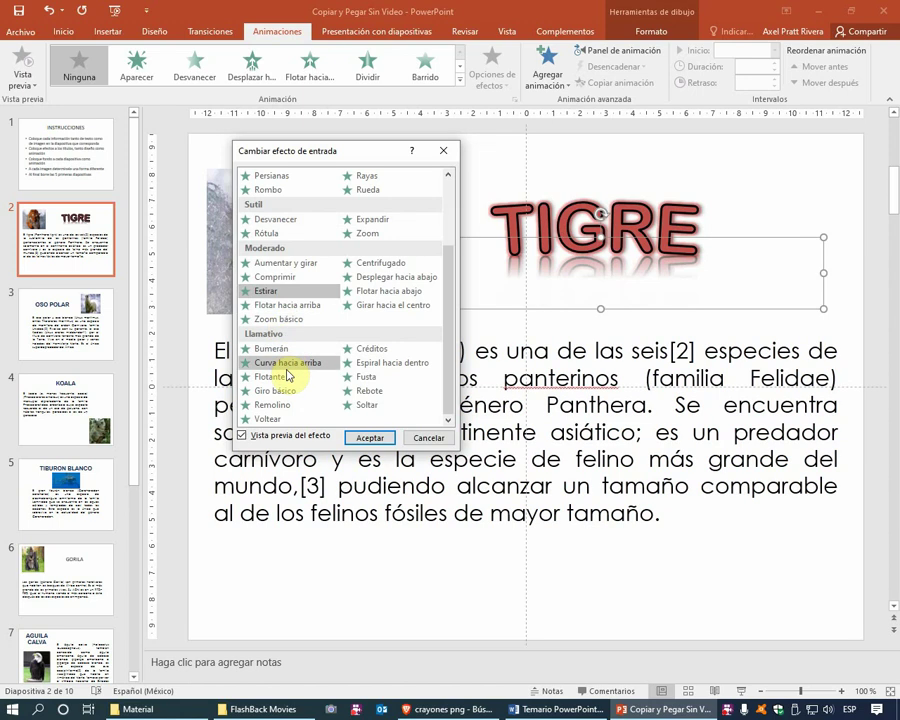
left_click(288, 377)
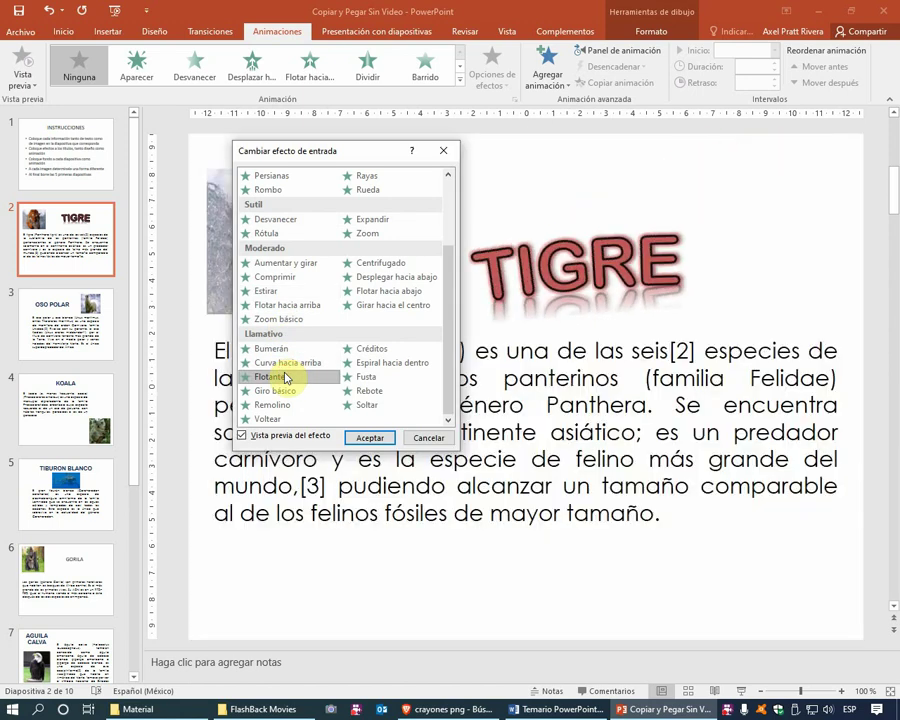
left_click(288, 391)
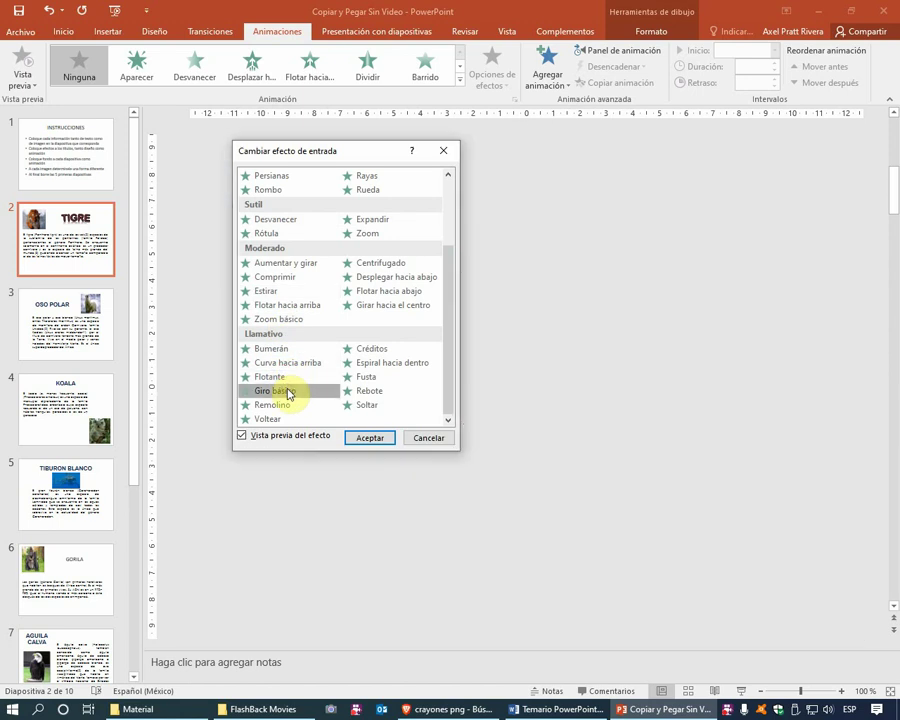
scroll(316, 288, "up", 3)
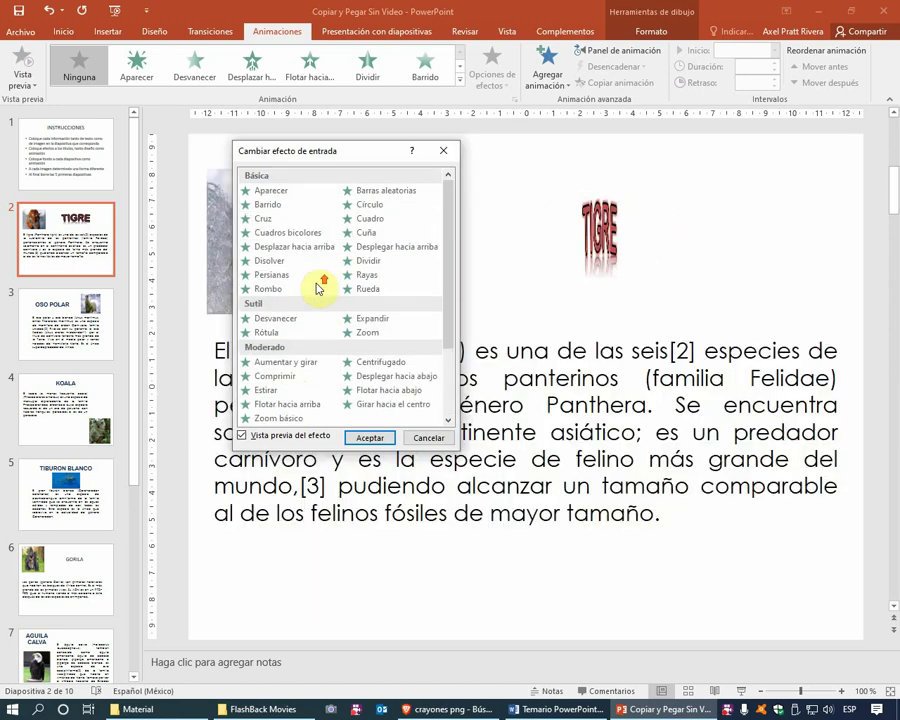
left_click(284, 193)
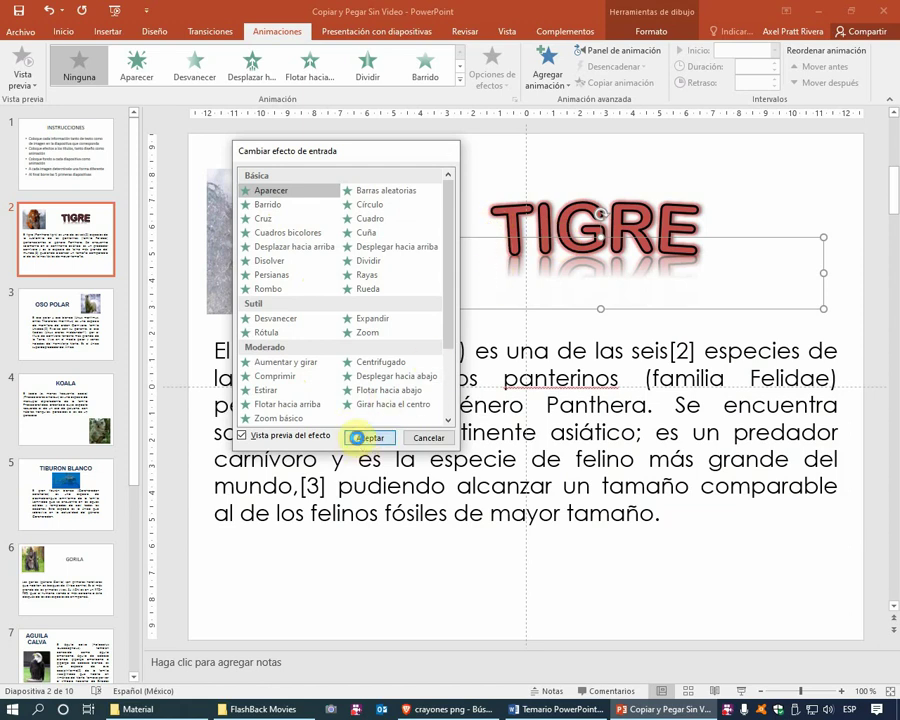
left_click(358, 437)
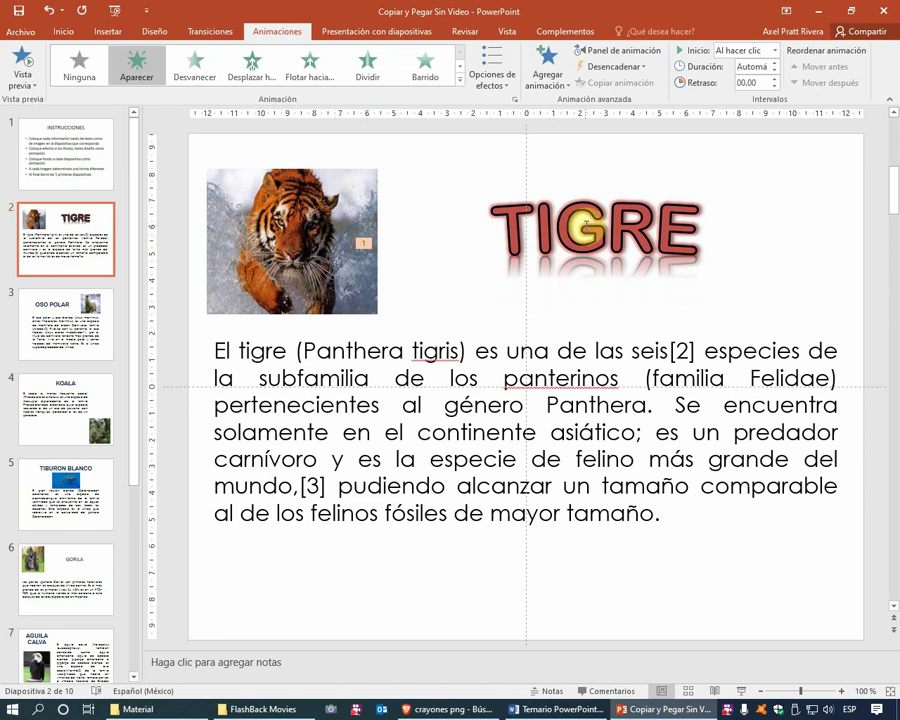
Select the tiger description text box, open the full entrance effects list and preview Disolver
left_click(483, 347)
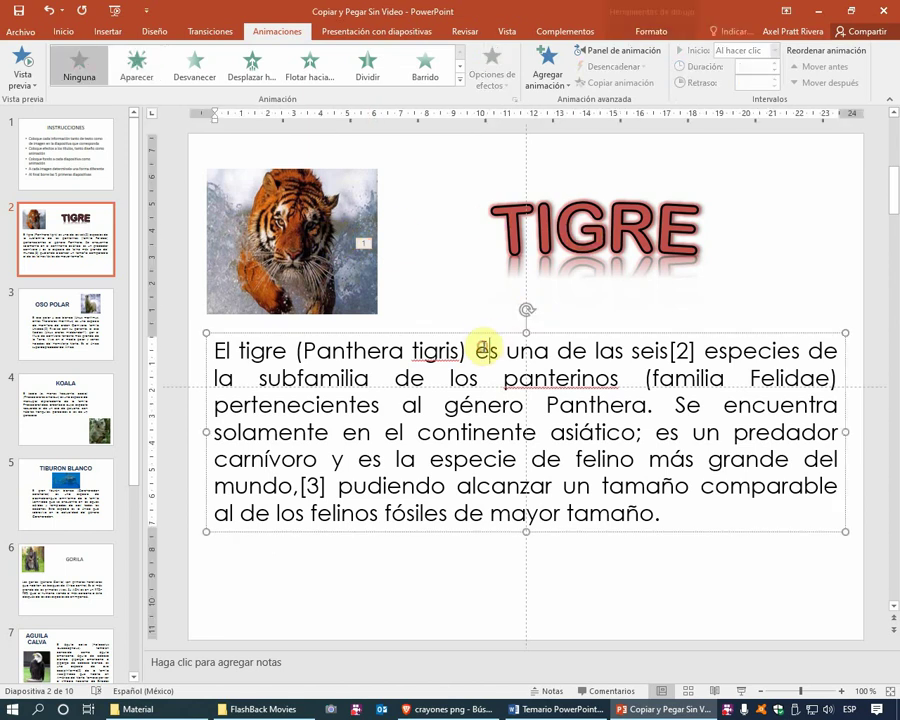
left_click(480, 335)
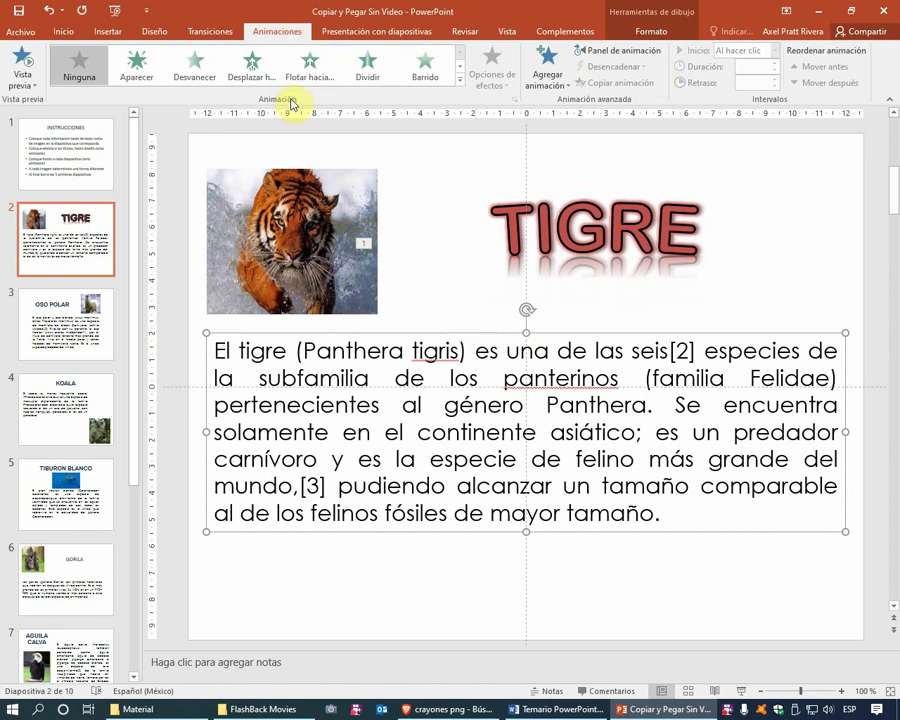
left_click(459, 89)
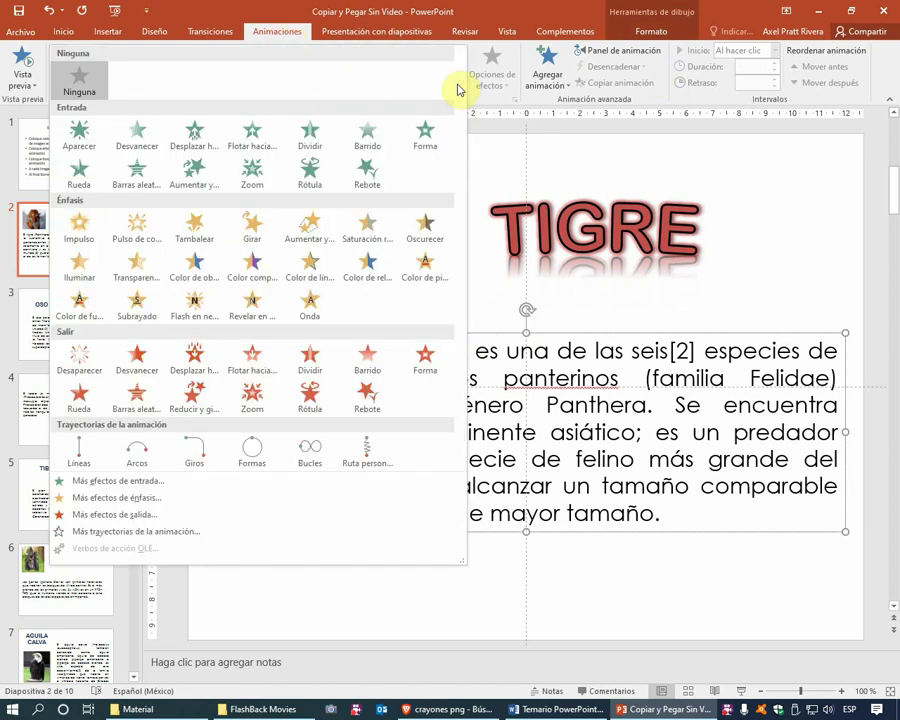
left_click(129, 485)
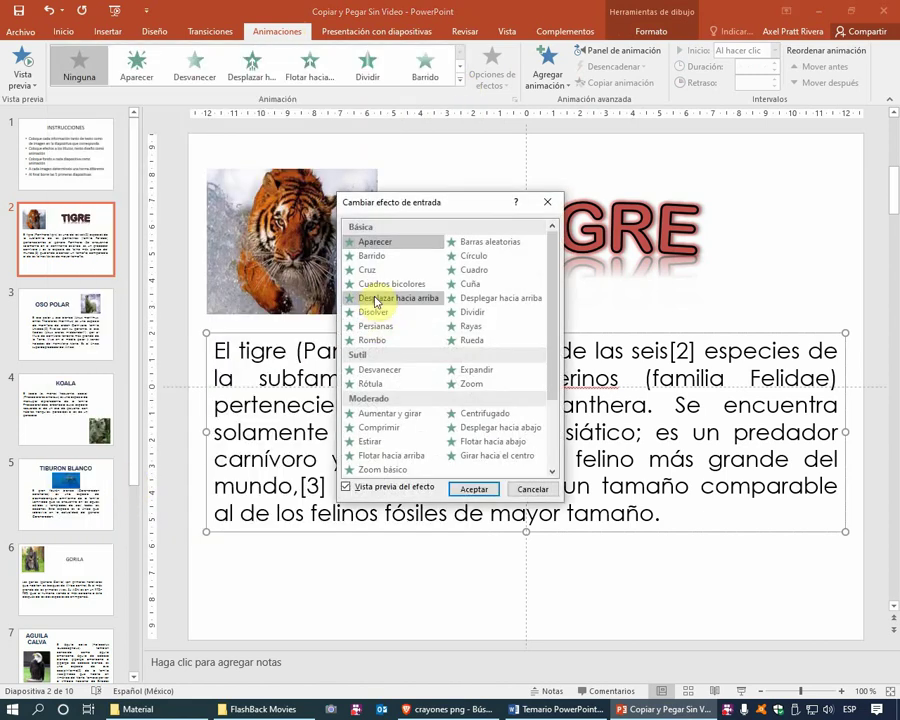
mouse_move(392, 212)
left_mouse_down()
mouse_move(390, 378)
mouse_move(402, 369)
left_mouse_up()
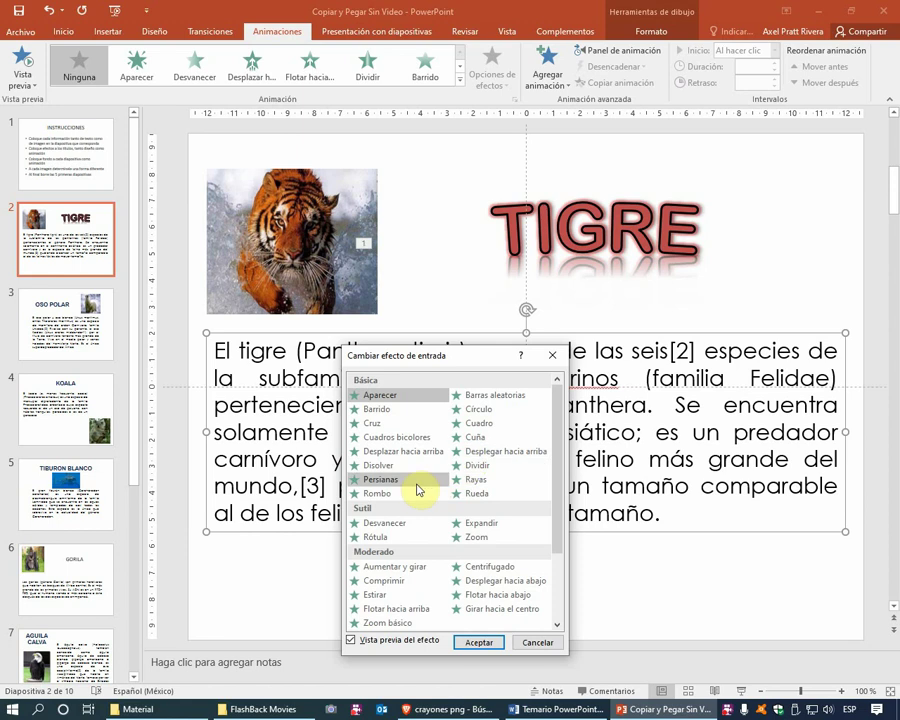
left_click(390, 468)
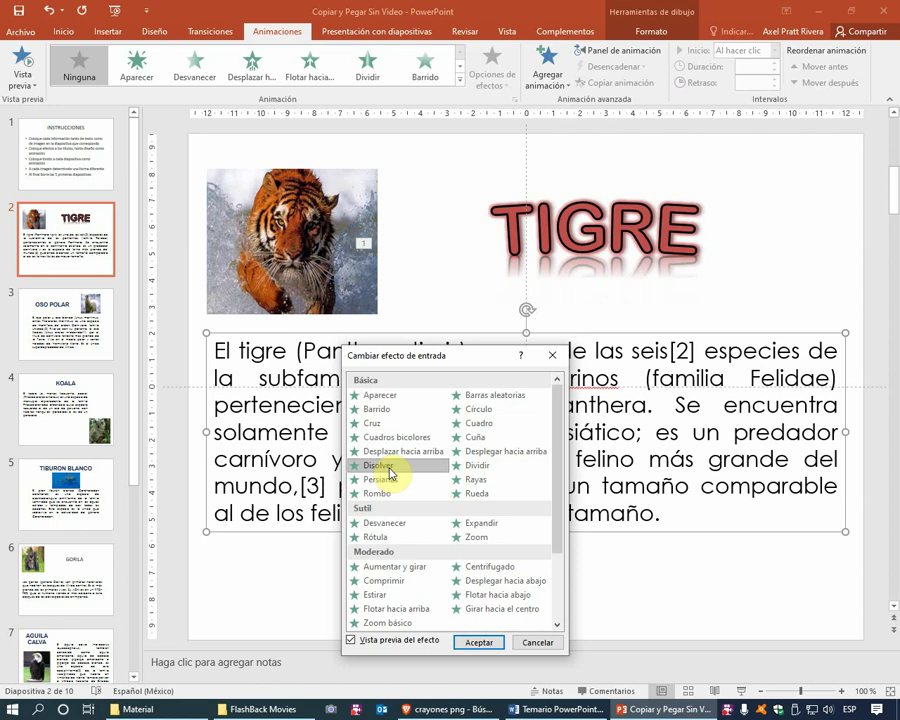
Preview Zoom, Zoom básico, Flotante, Giro básico, Rebote and other effects, then pick Aparecer
scroll(390, 476, "down", 3)
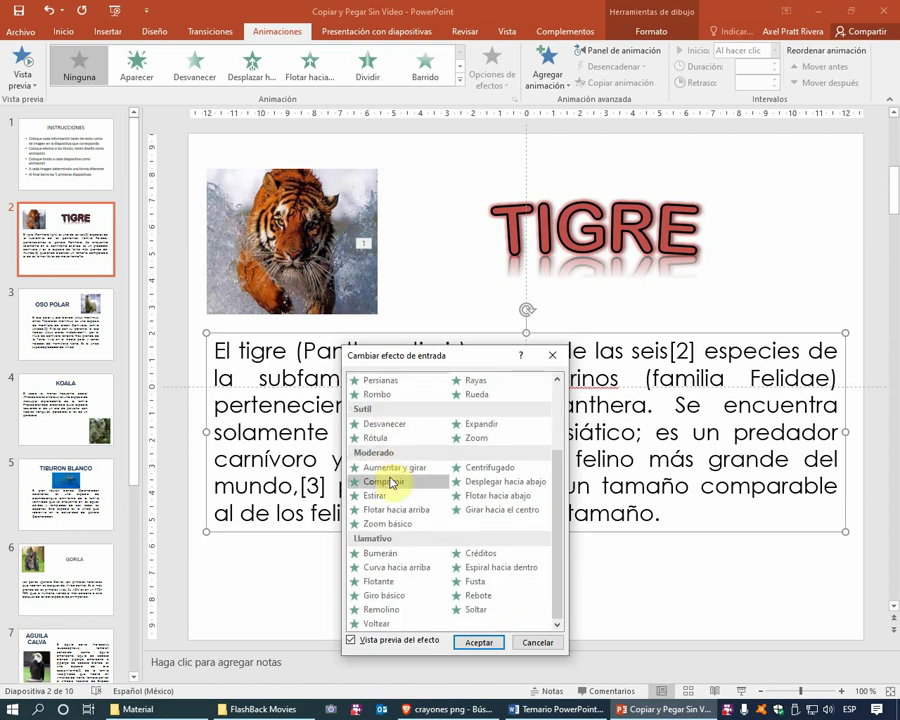
left_click(477, 440)
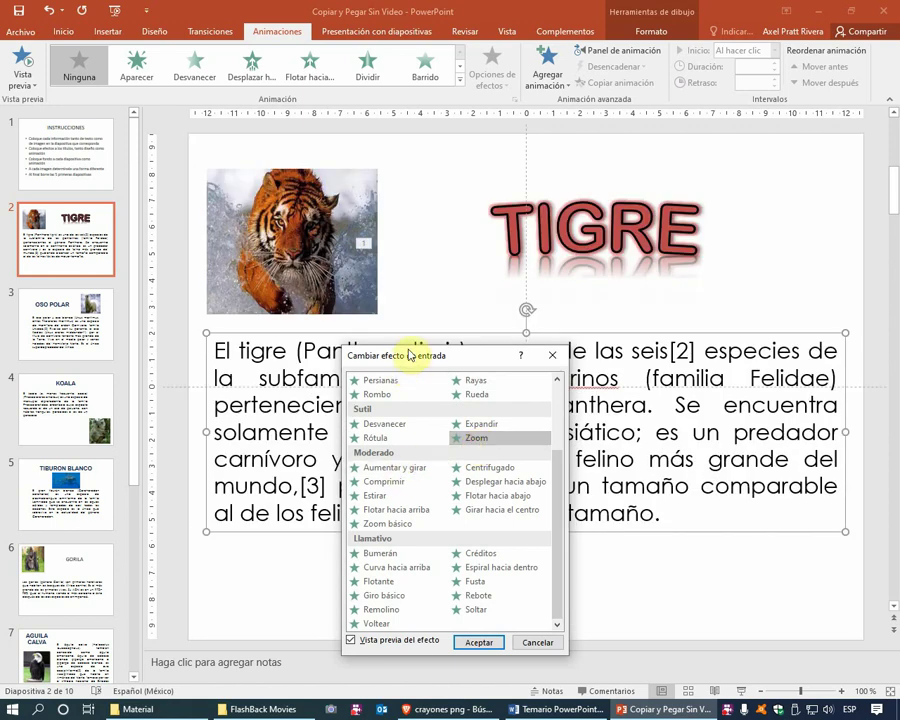
left_click_drag(410, 356, 655, 354)
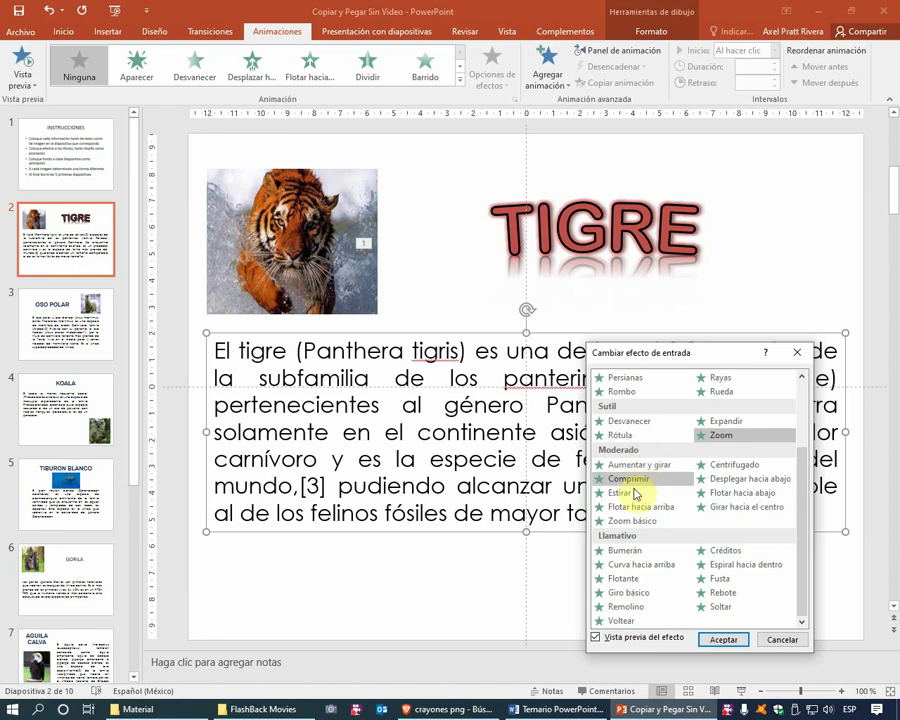
left_click(630, 522)
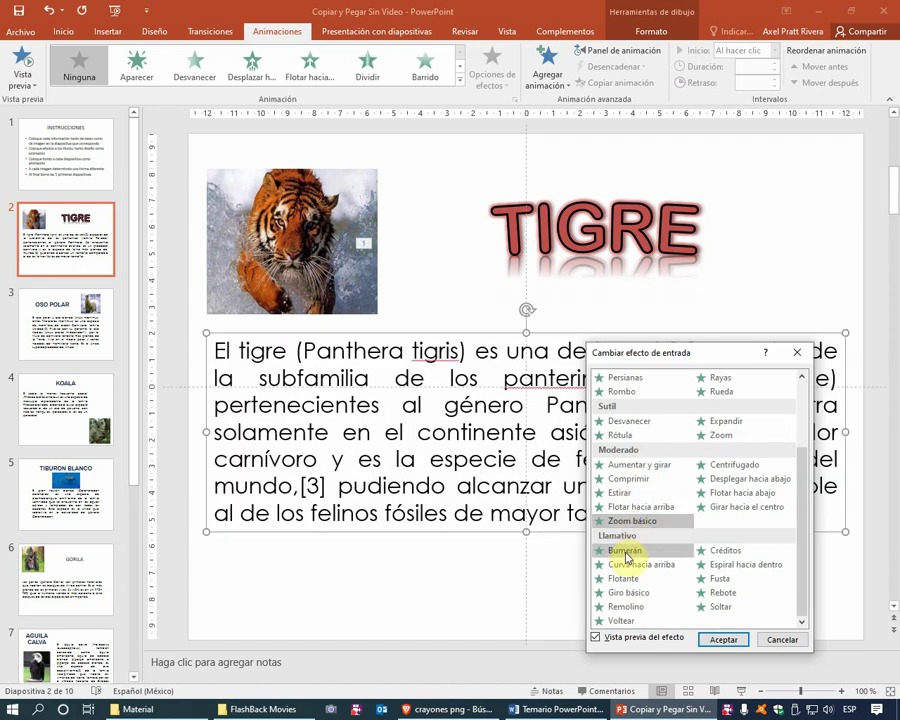
left_click(627, 565)
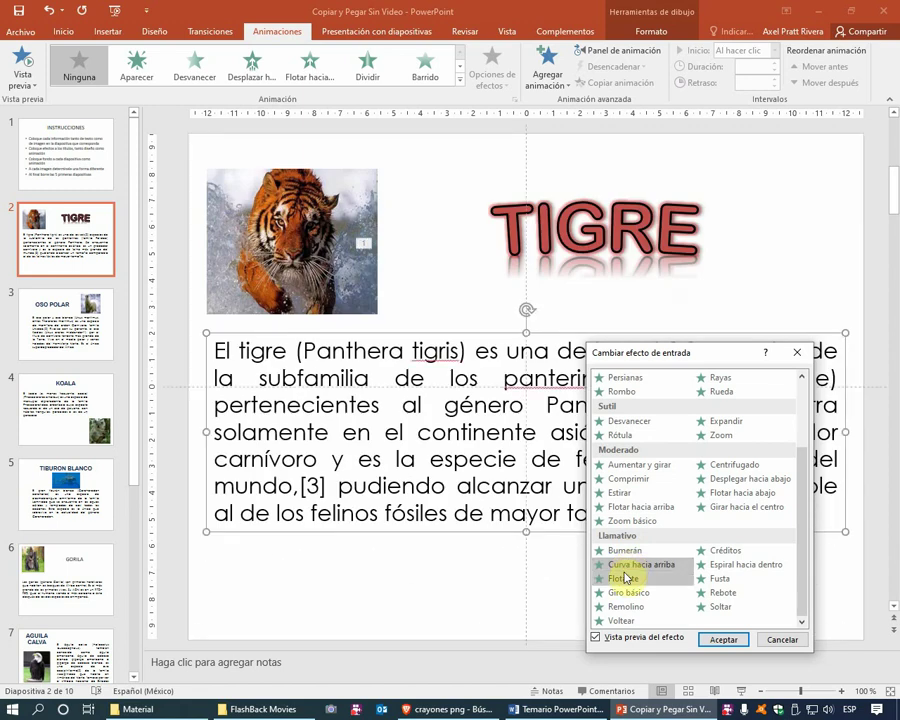
left_click(622, 579)
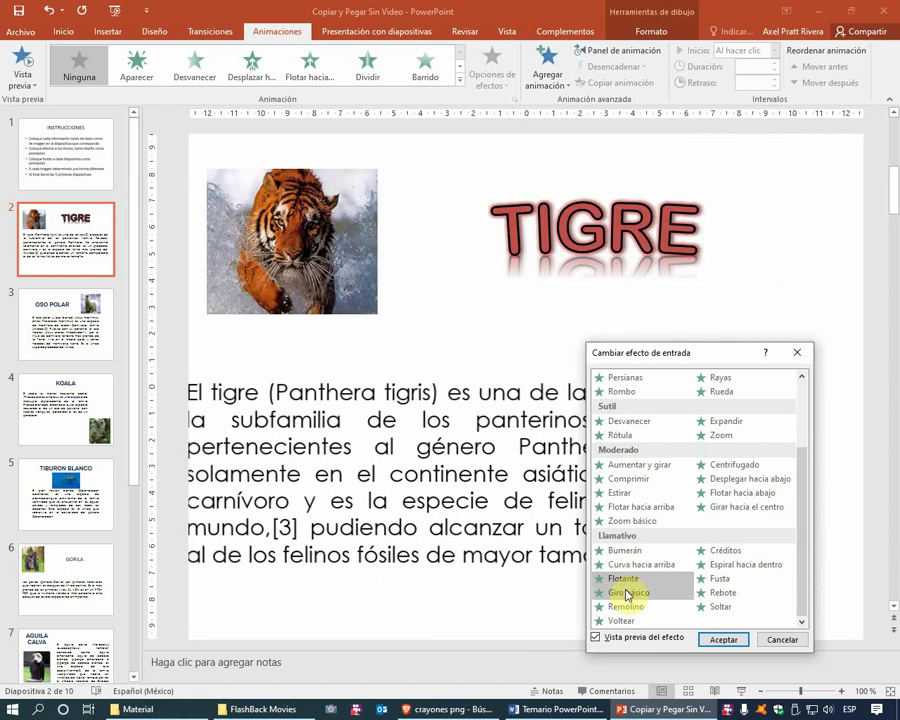
left_click(627, 593)
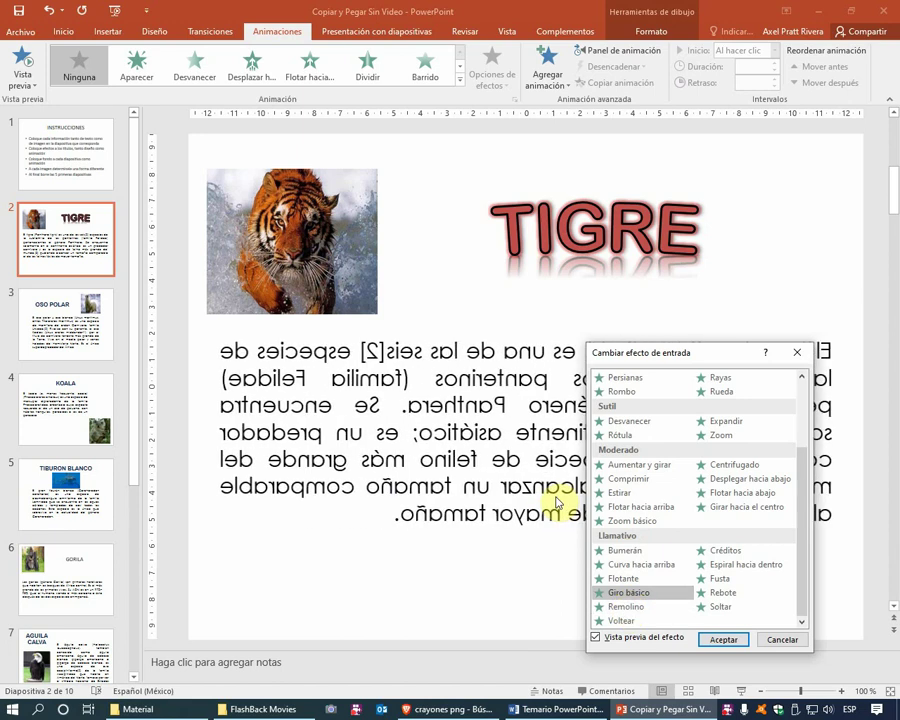
left_click(723, 594)
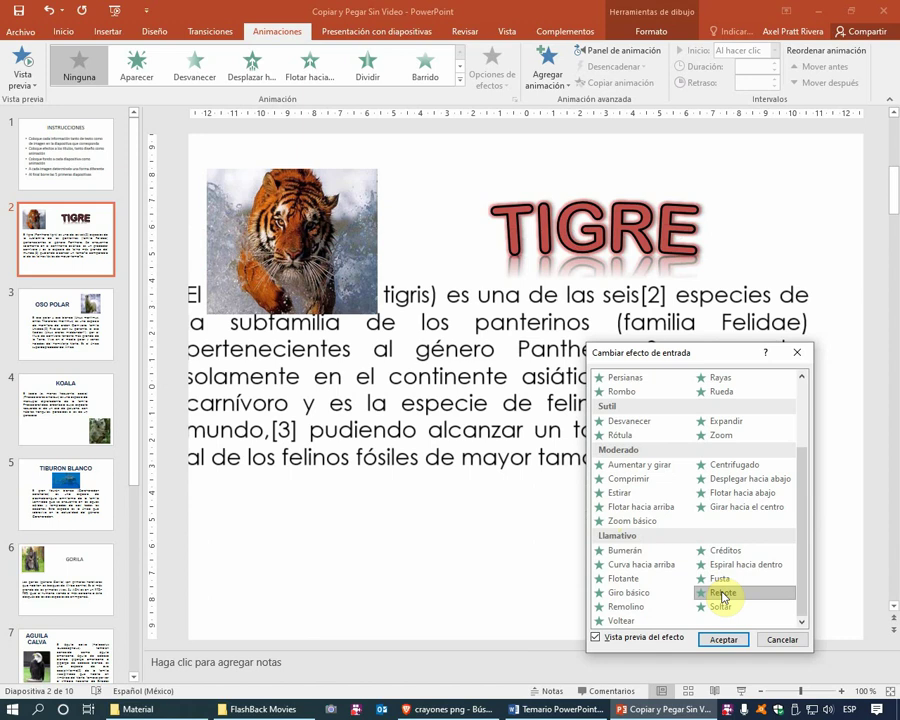
left_click(727, 607)
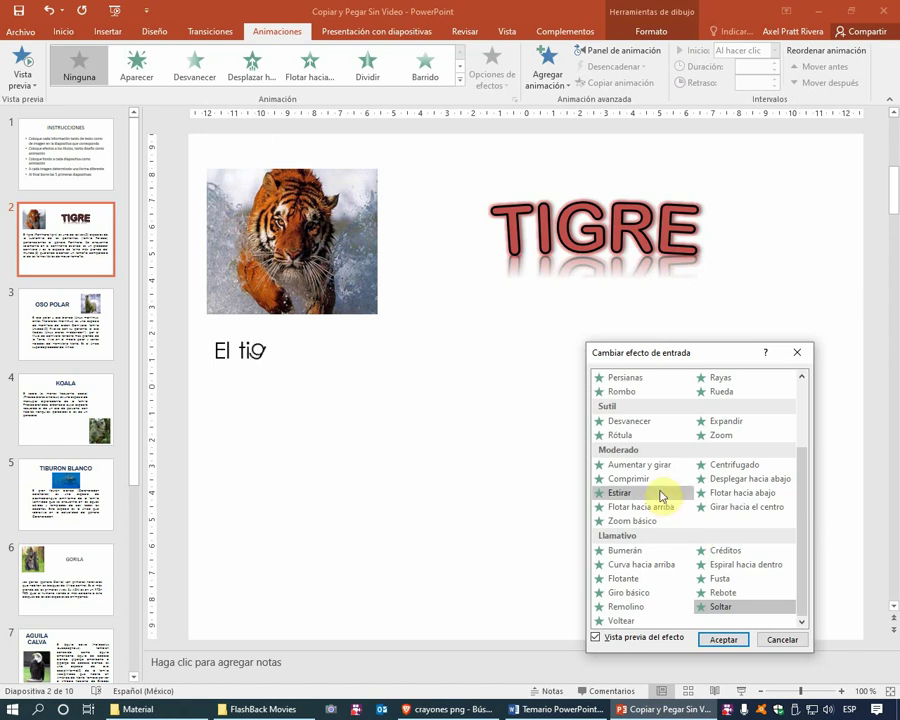
scroll(660, 495, "up", 1)
scroll(660, 495, "up", 2)
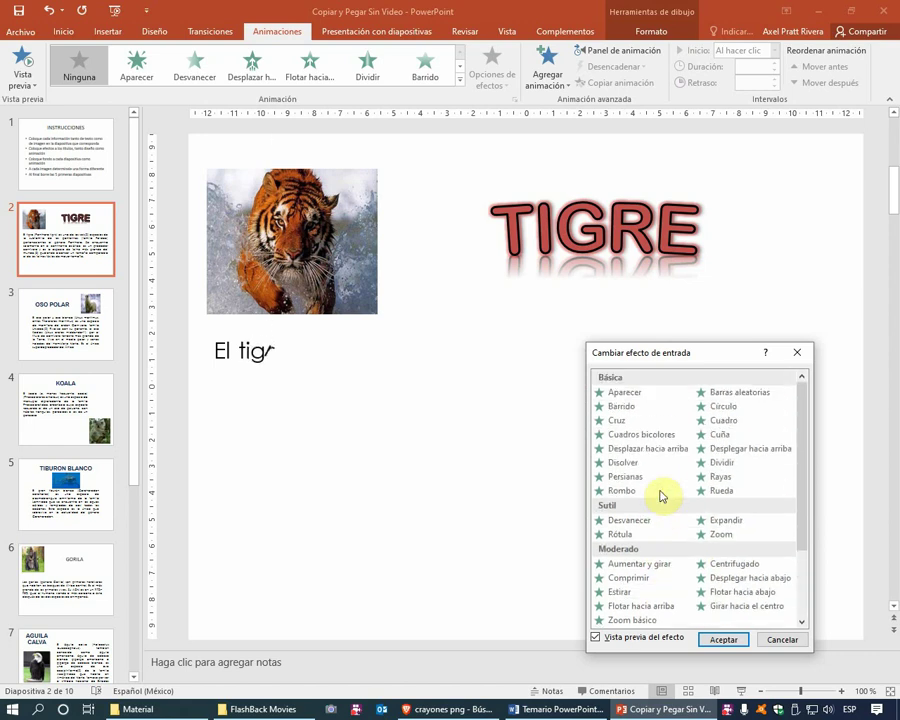
left_click(627, 394)
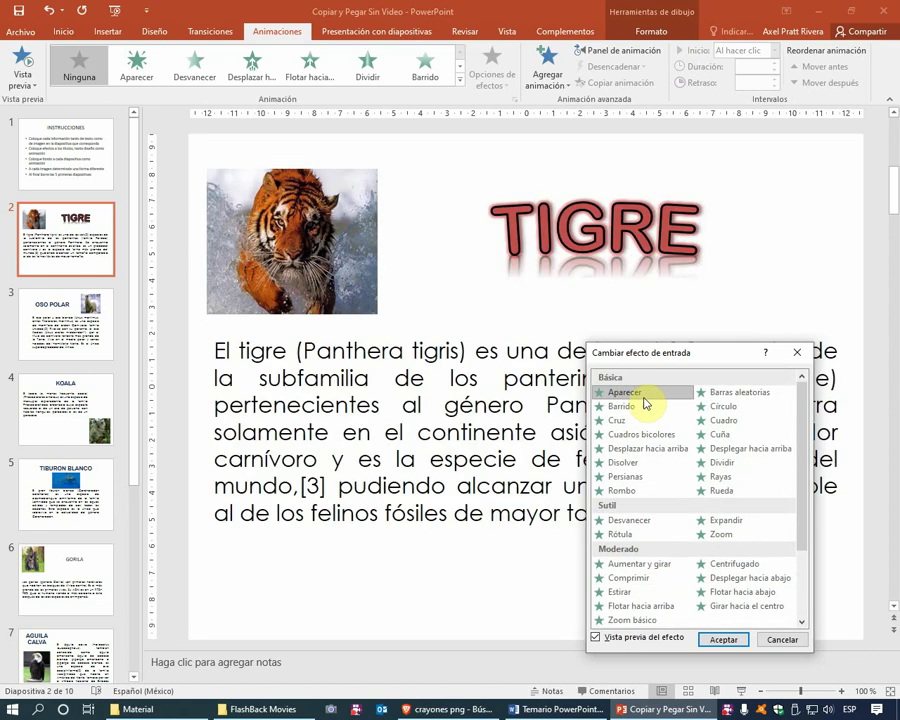
Confirm Aparecer for the text, then give the tiger picture a Zoom entrance
left_click(716, 640)
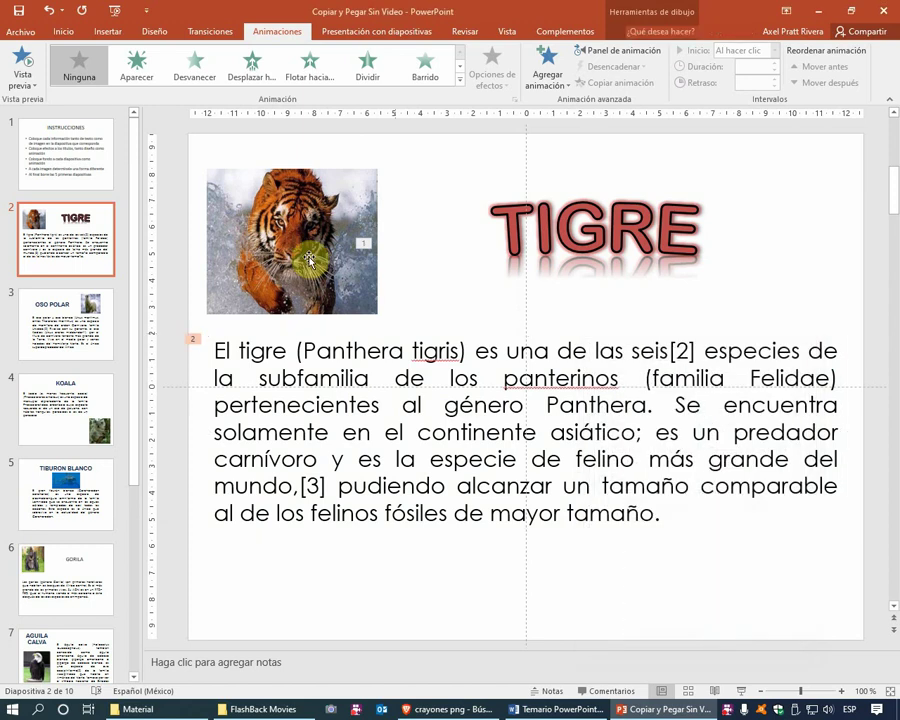
left_click(314, 256)
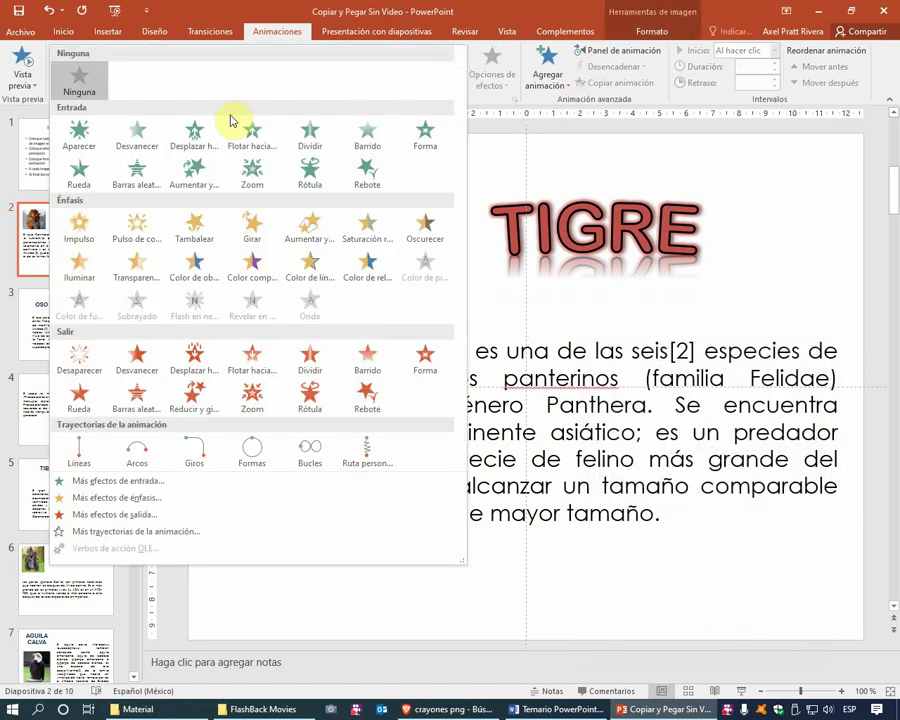
left_click(255, 172)
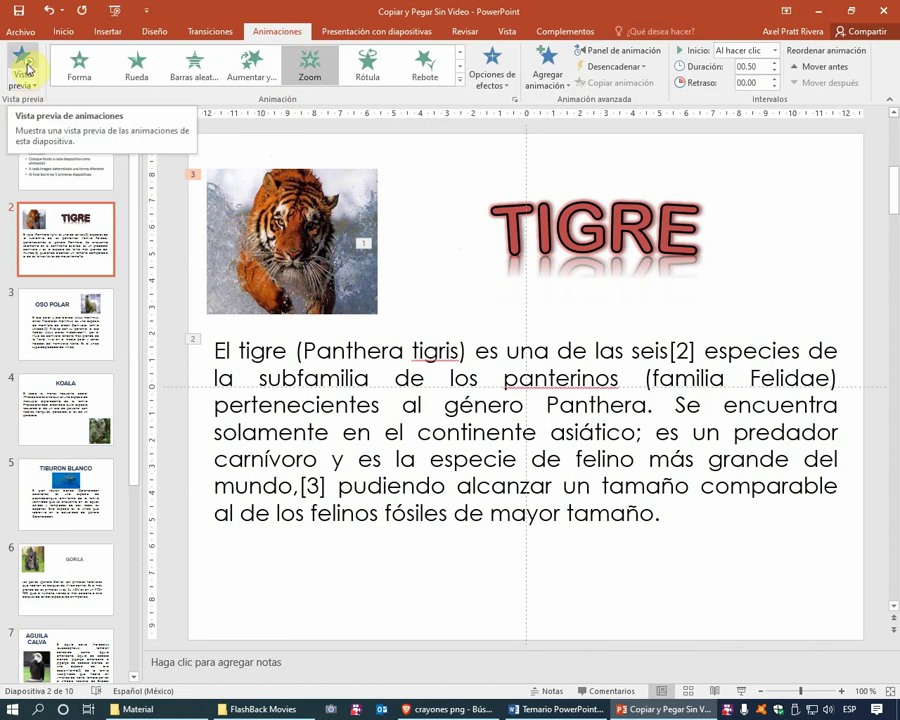
left_click(27, 68)
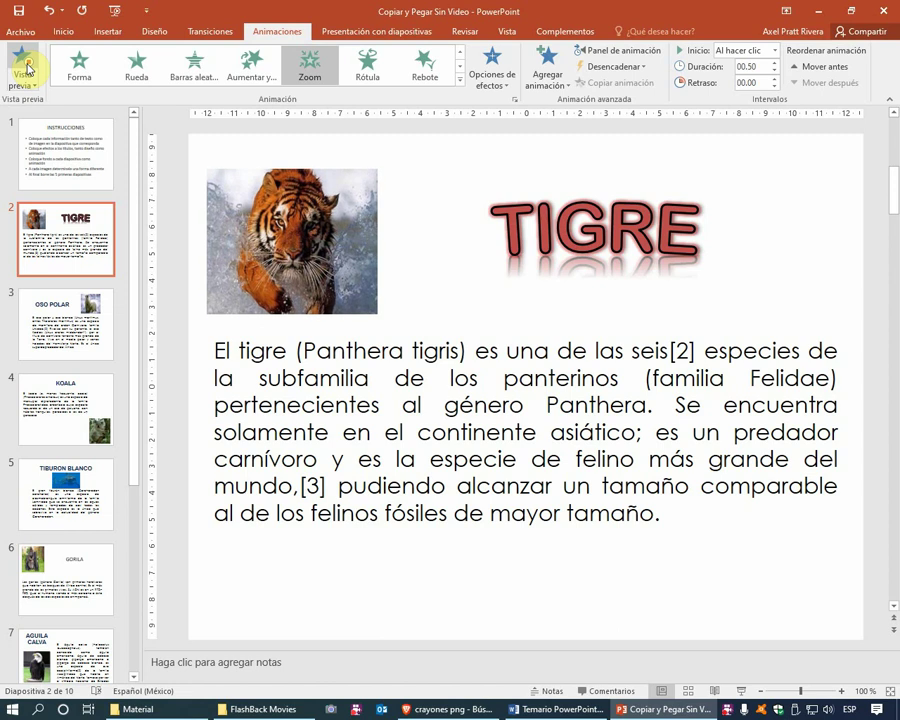
left_click(27, 66)
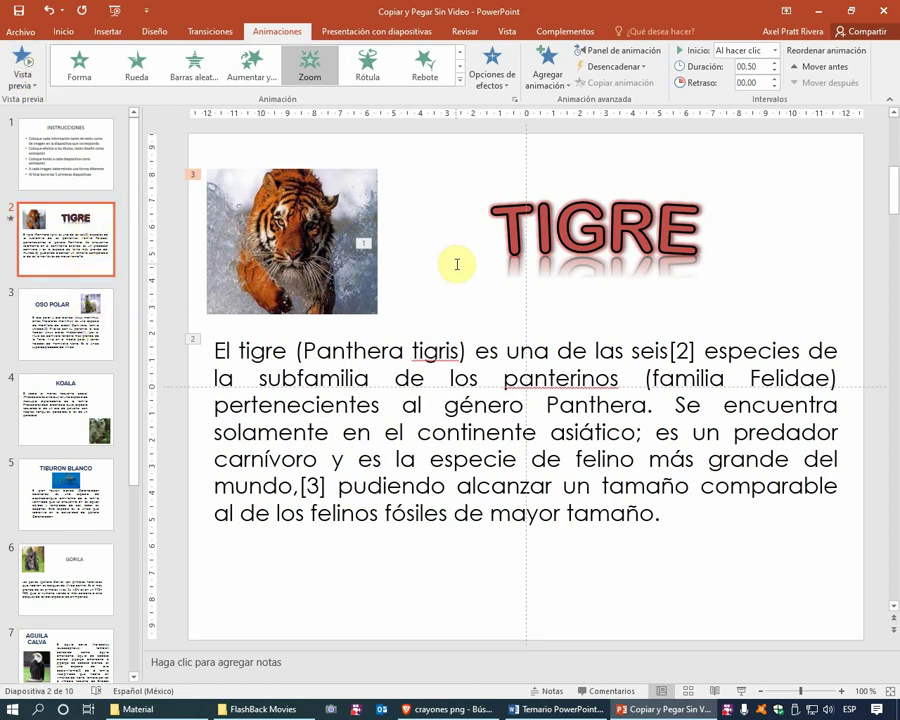
left_click(556, 225)
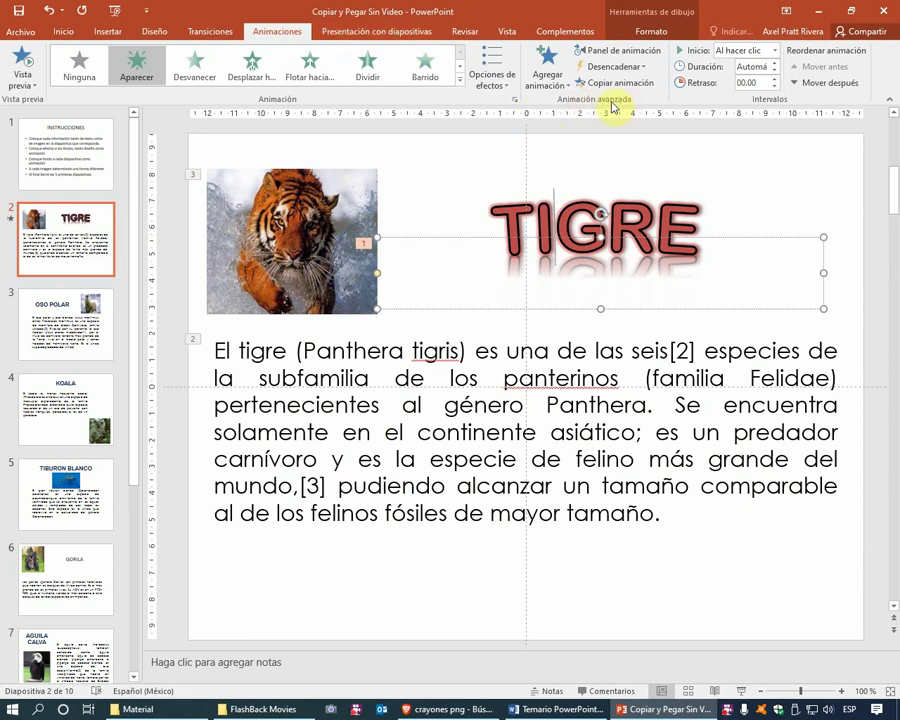
From the Animation Pane, set the TIGRE title's effect options to animate text Por letra
left_click(618, 50)
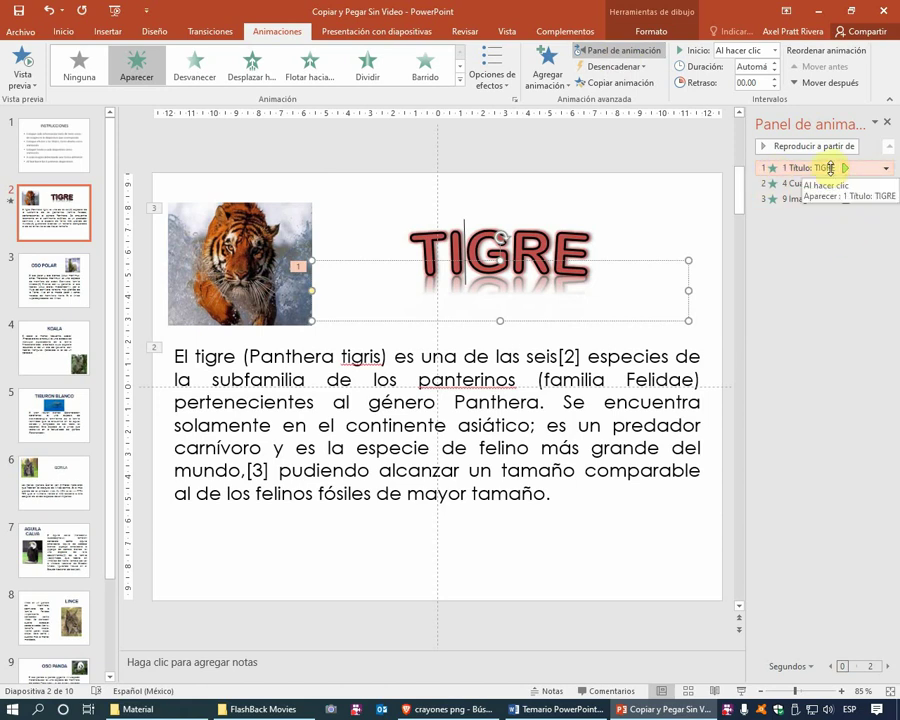
left_click(887, 169)
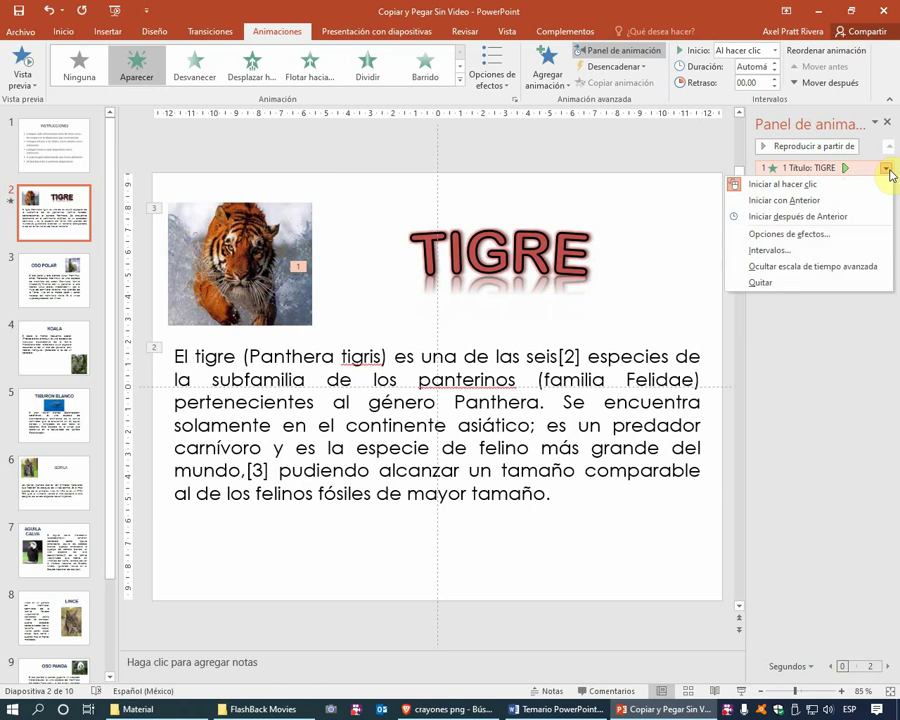
left_click(783, 238)
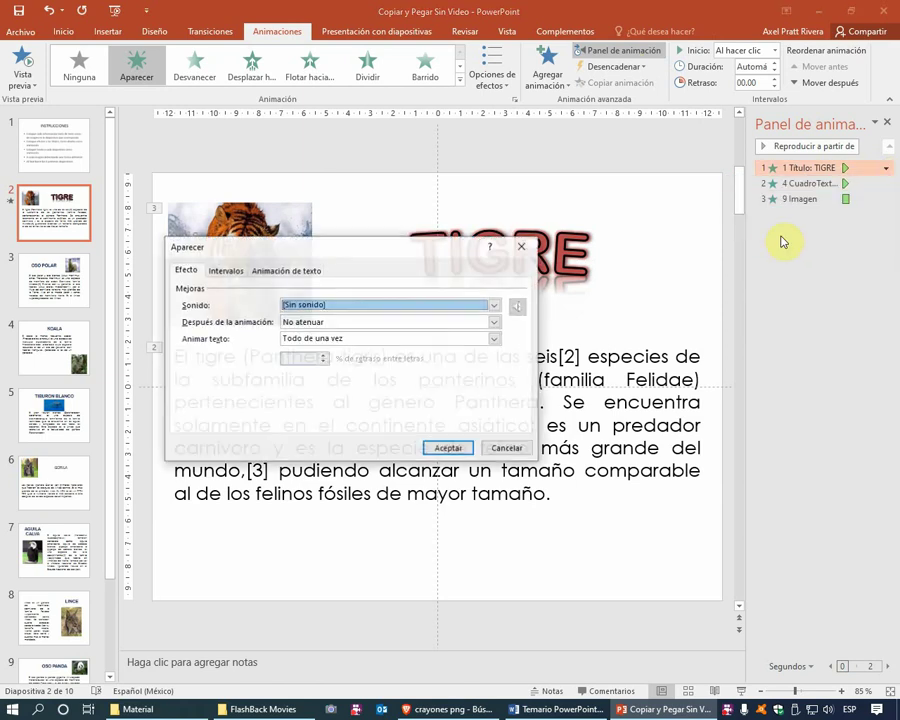
left_click_drag(350, 246, 249, 248)
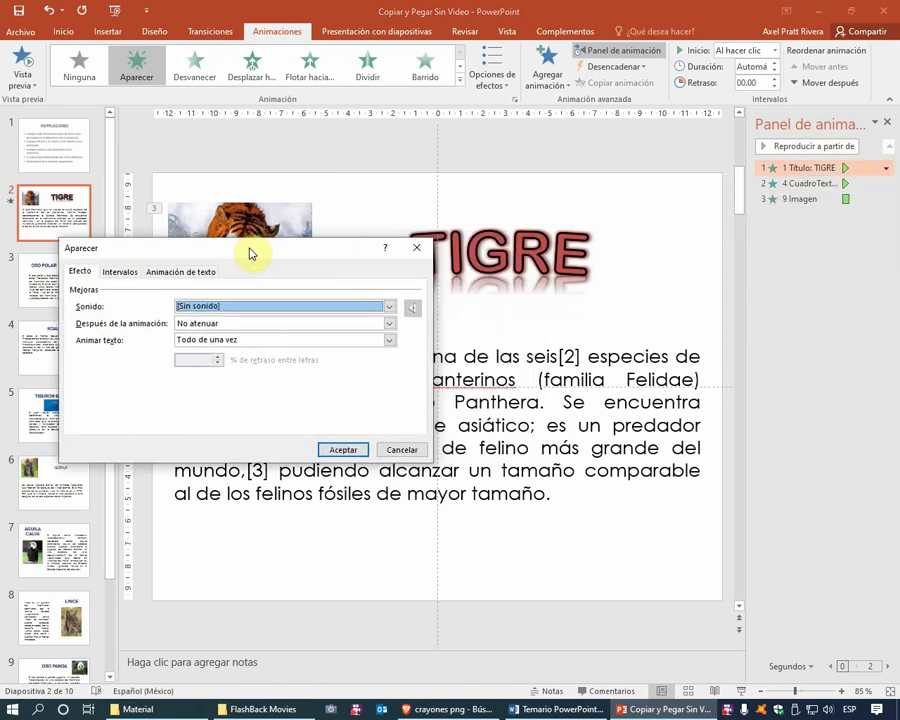
left_click(194, 342)
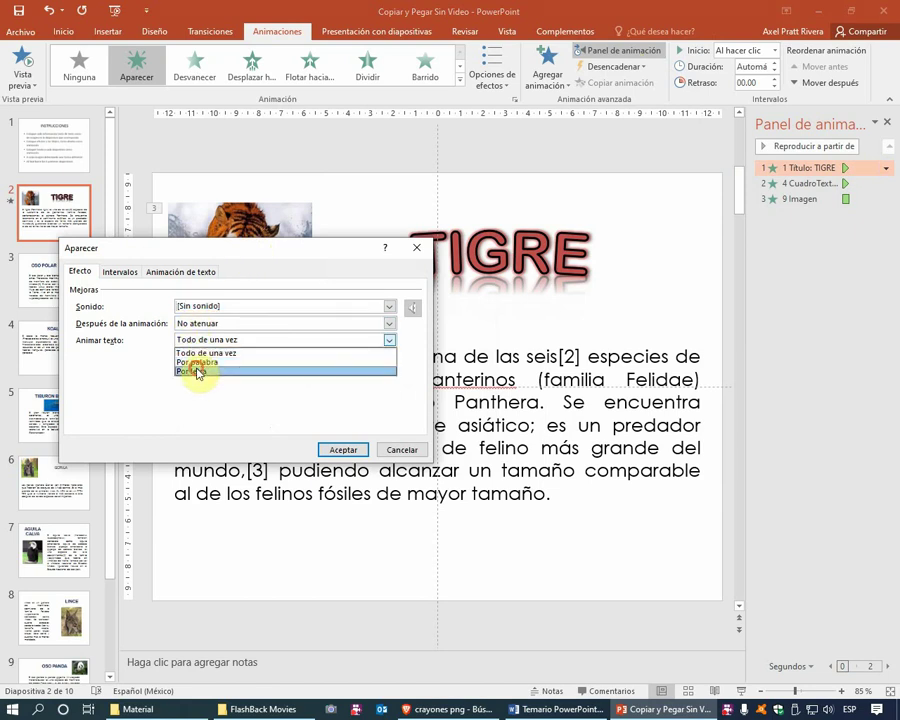
left_click(196, 371)
left_click_drag(345, 250, 321, 222)
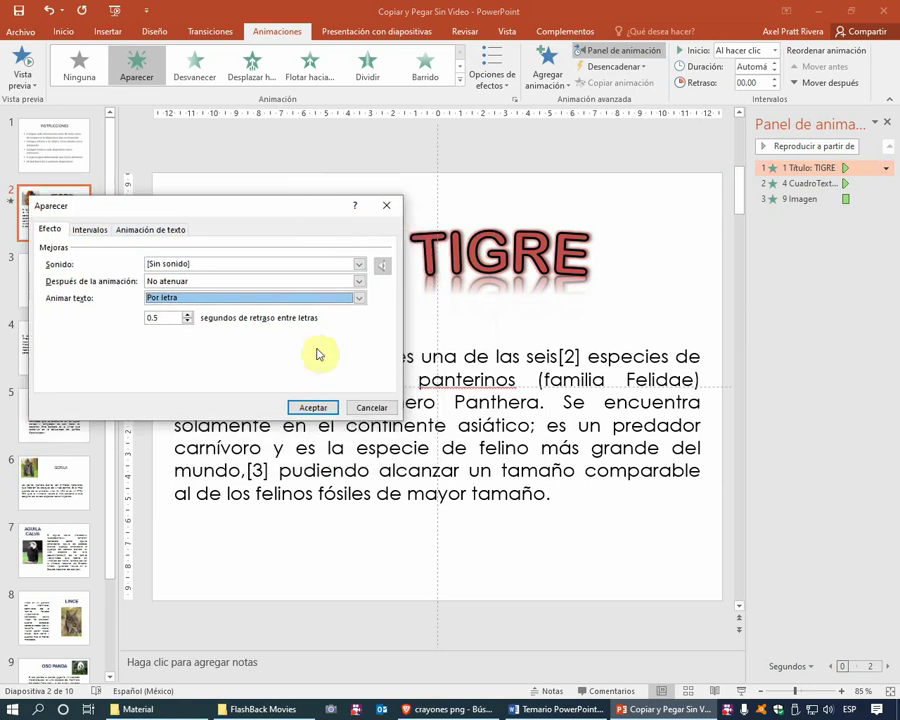
left_click(315, 417)
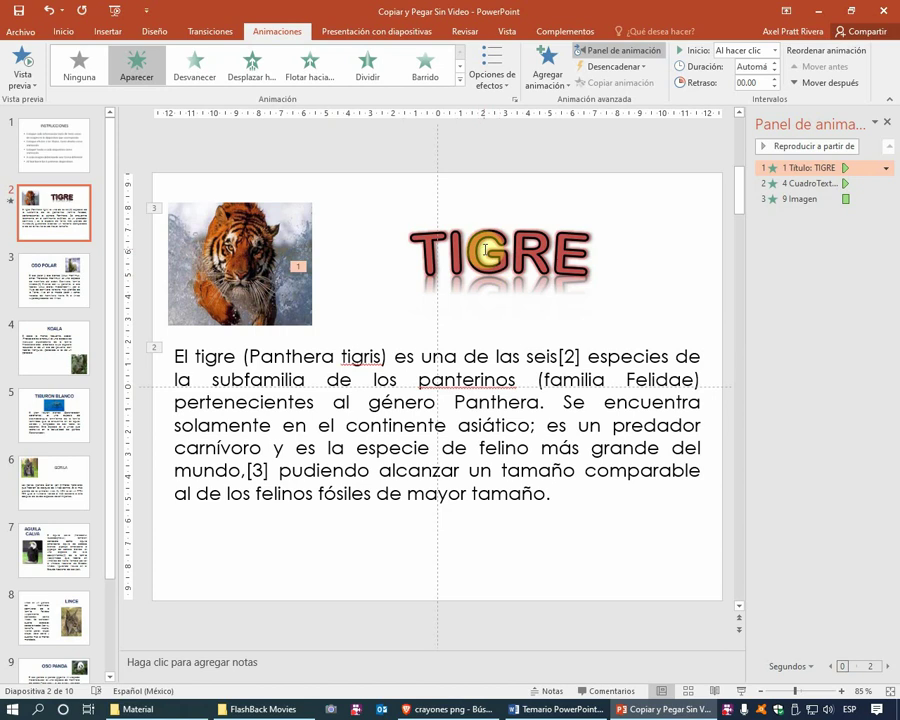
Set the TIGRE title animation's Inicio to Con la anterior
left_click(485, 249)
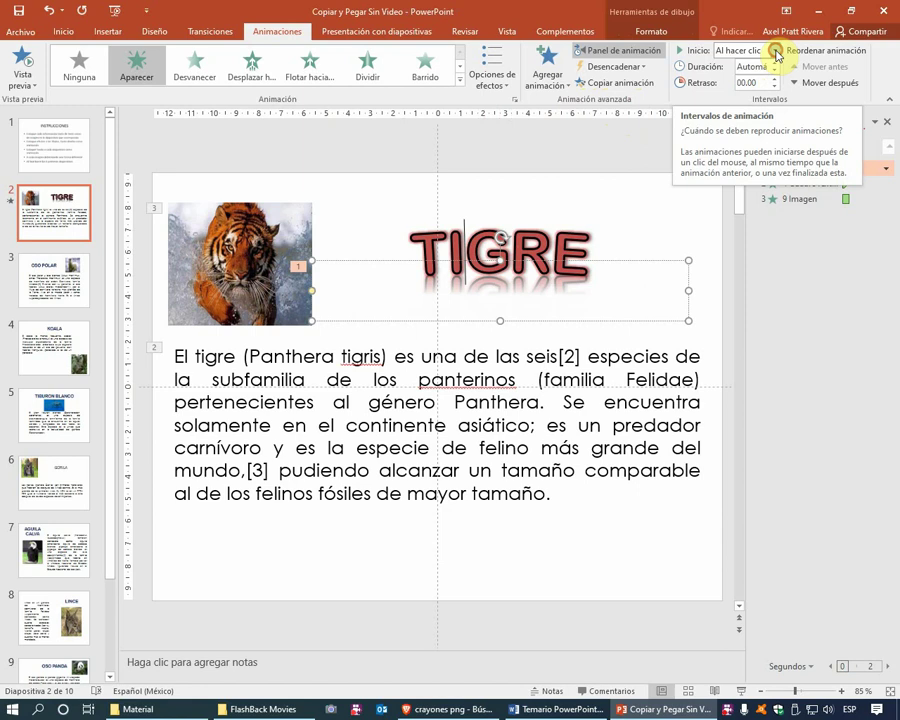
left_click(775, 51)
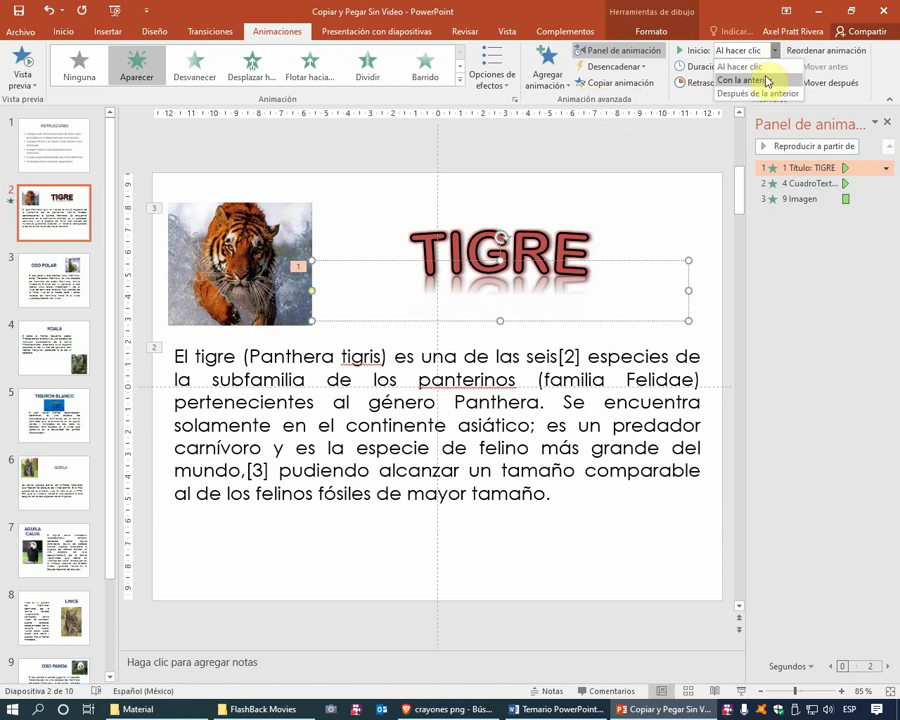
left_click(768, 80)
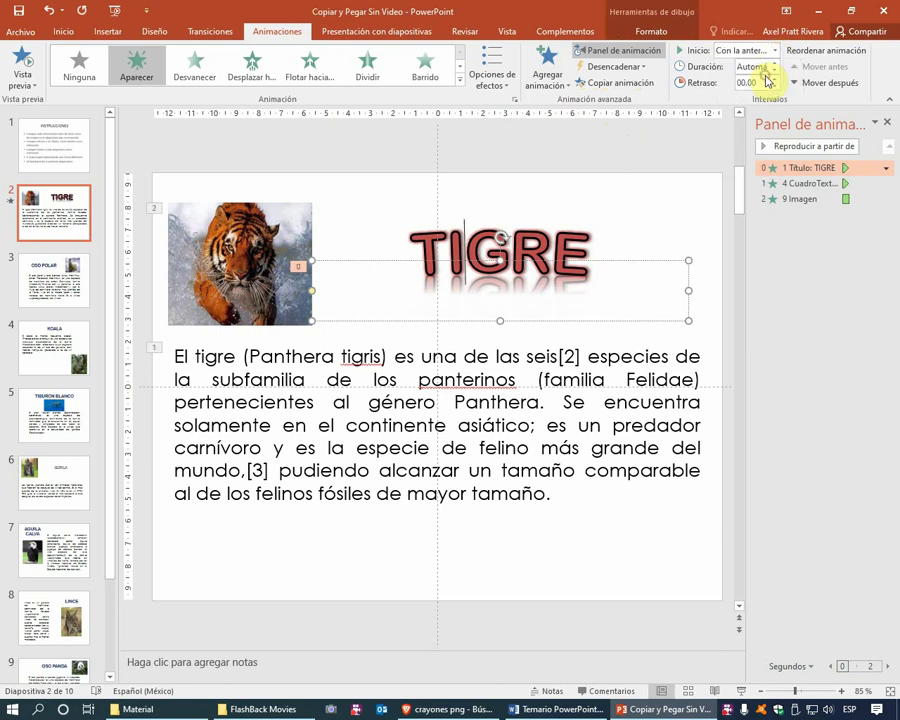
Glance at the INSTRUCCIONES slide, then return to TIGRE and select the description text box
left_click(76, 159)
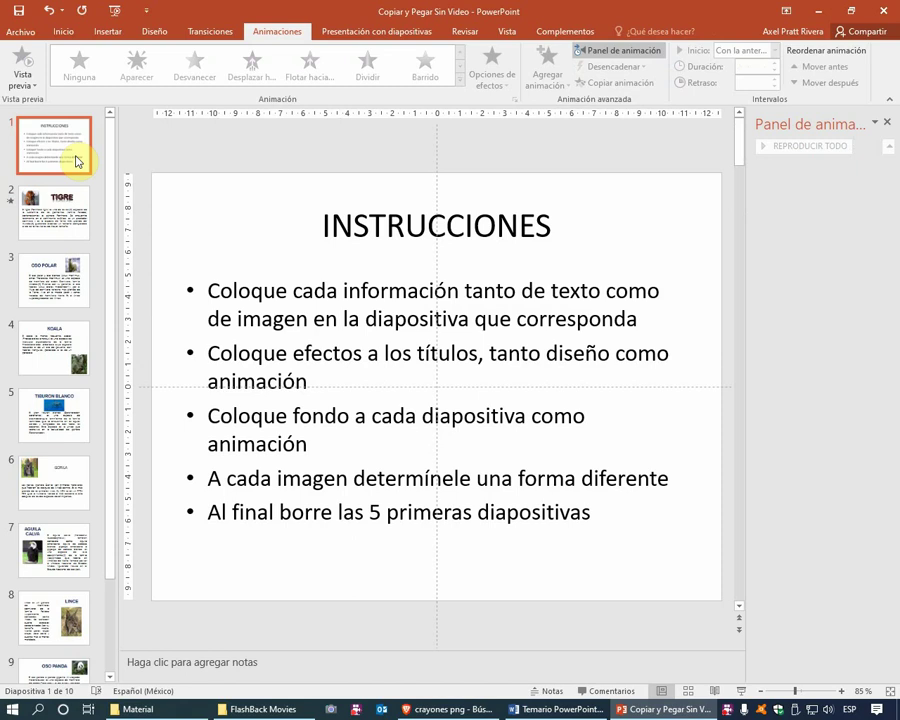
left_click(72, 205)
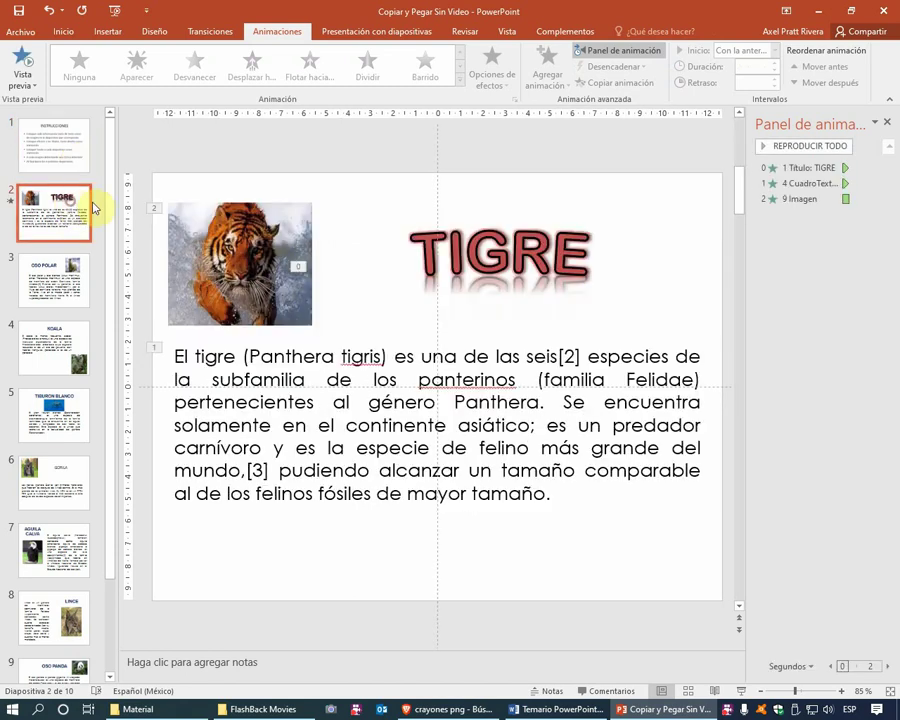
left_click(466, 245)
left_click(469, 352)
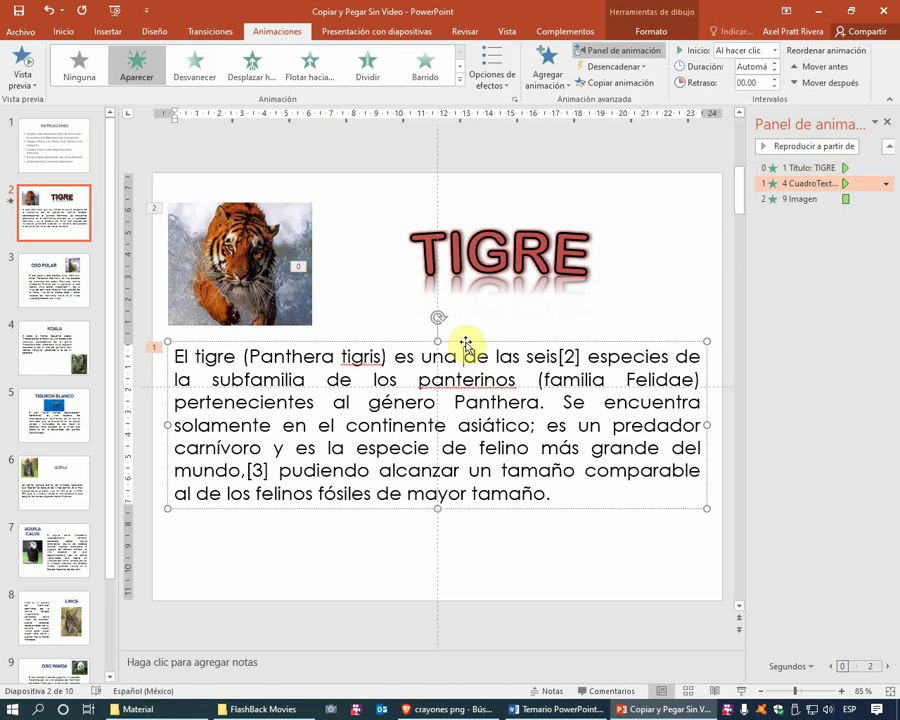
Set the tiger description text's effect options to animate text Por palabra
left_click(466, 345)
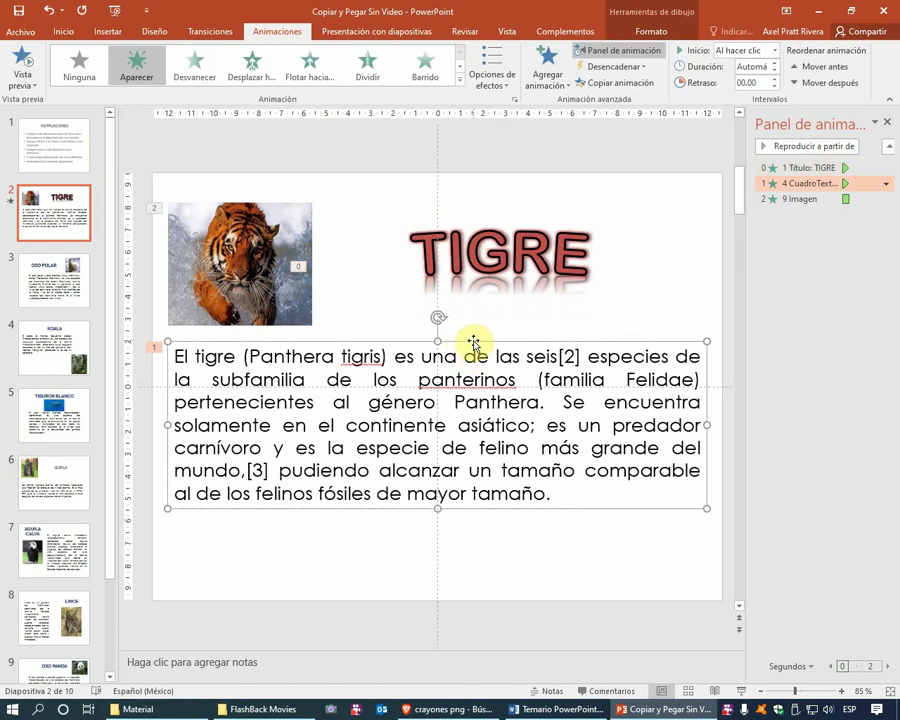
left_click(885, 184)
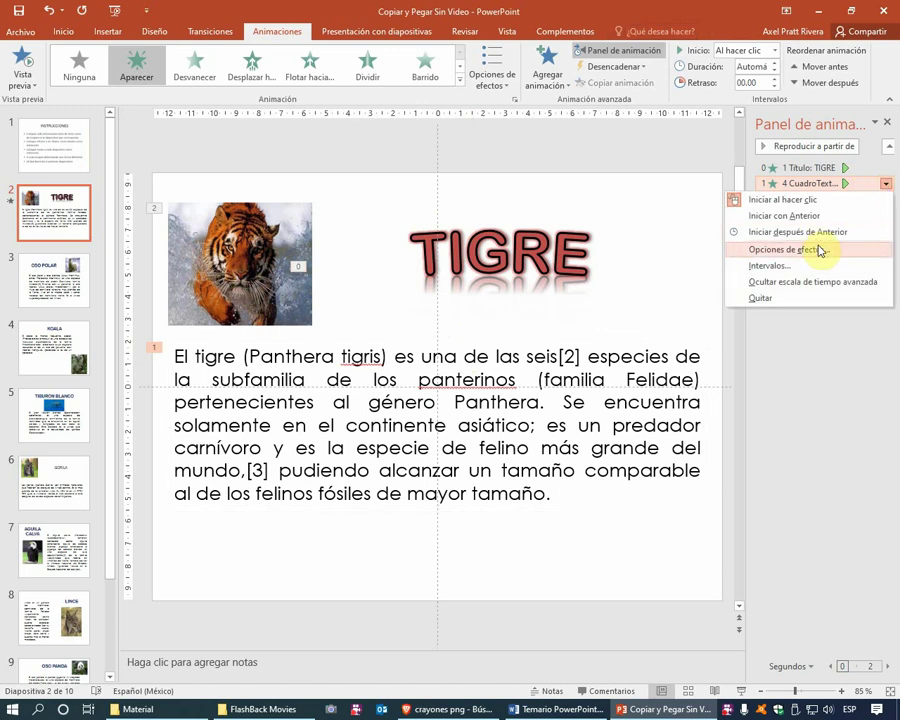
left_click(785, 249)
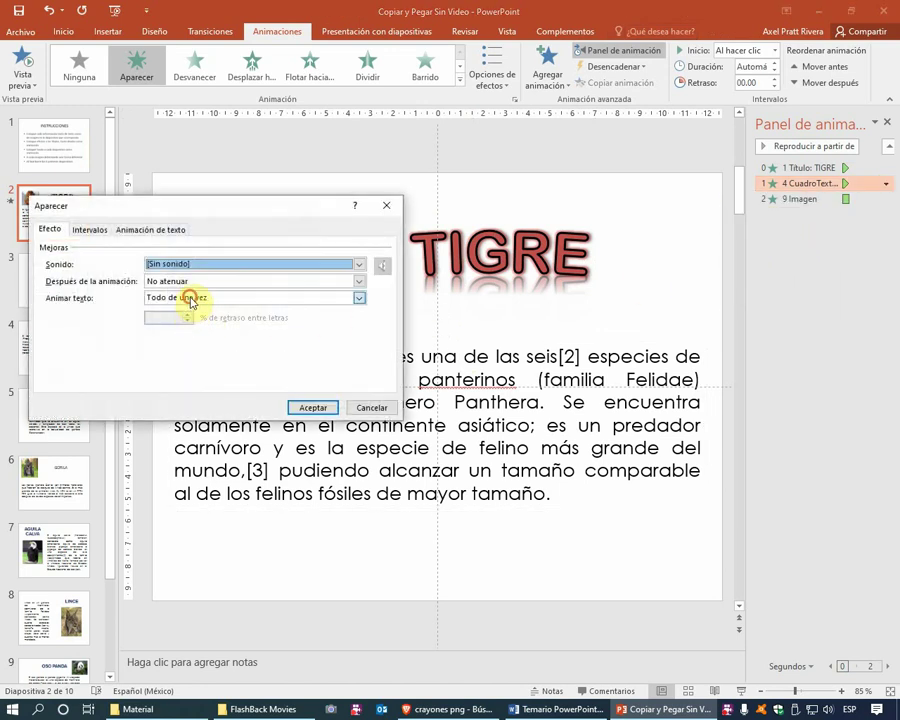
left_click(190, 297)
left_click(188, 320)
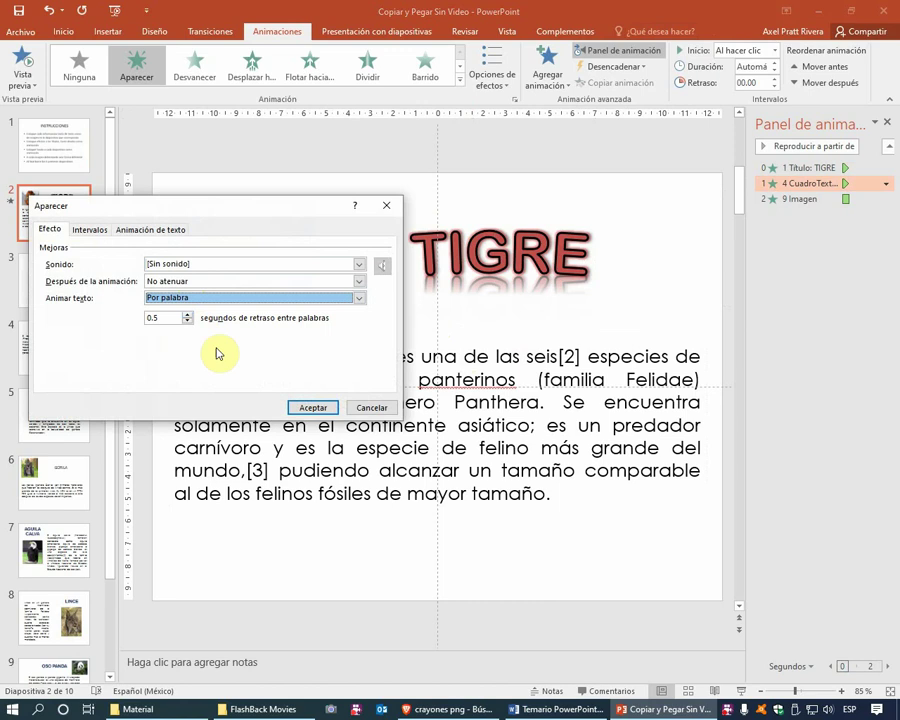
left_click(312, 407)
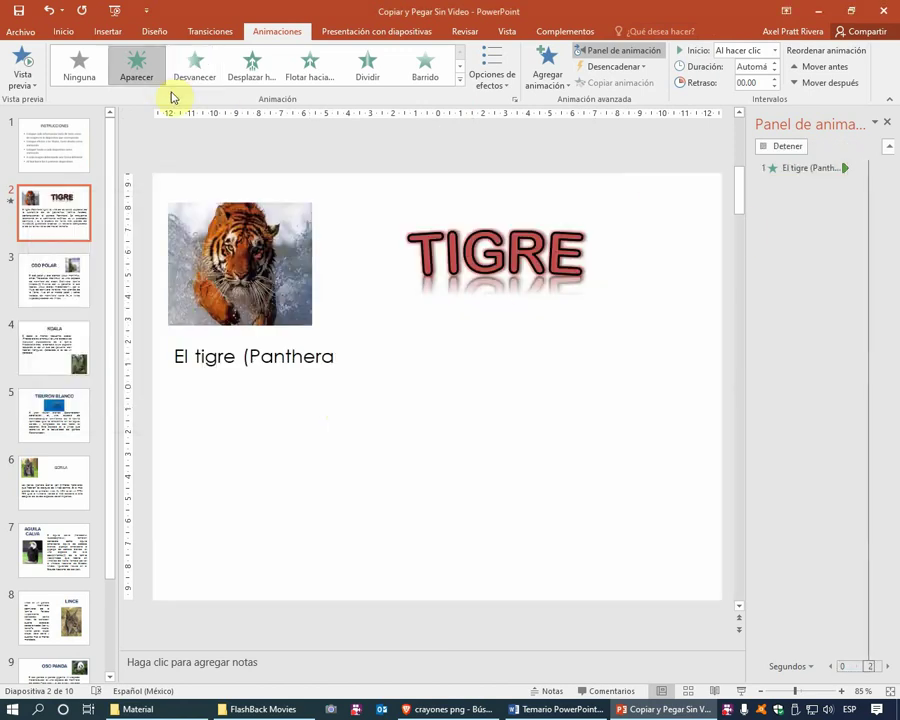
Stop and replay the slide's animation preview to check the result
left_click(481, 142)
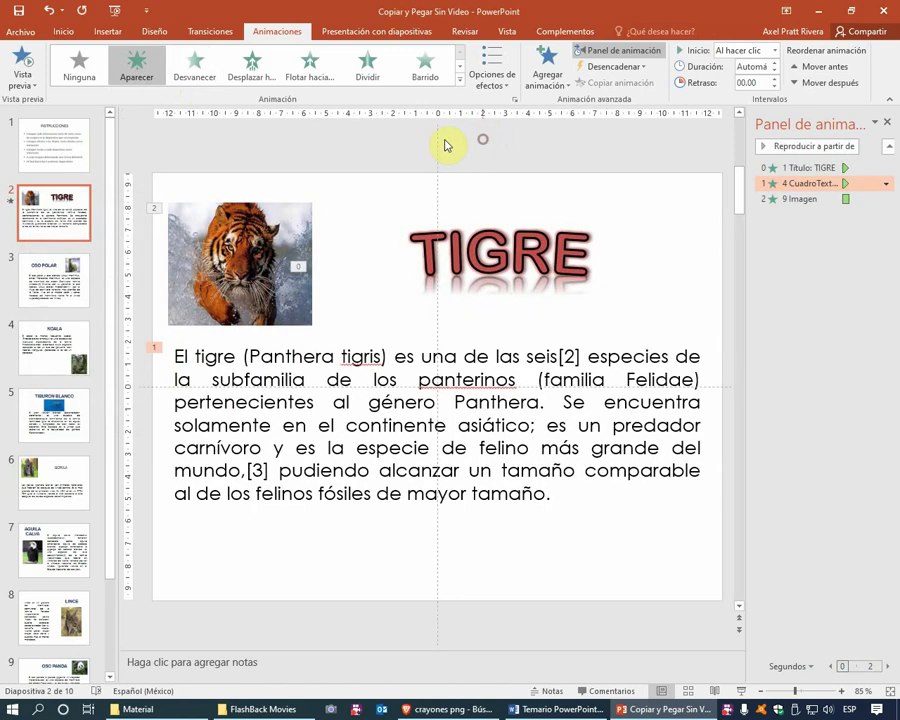
left_click(21, 67)
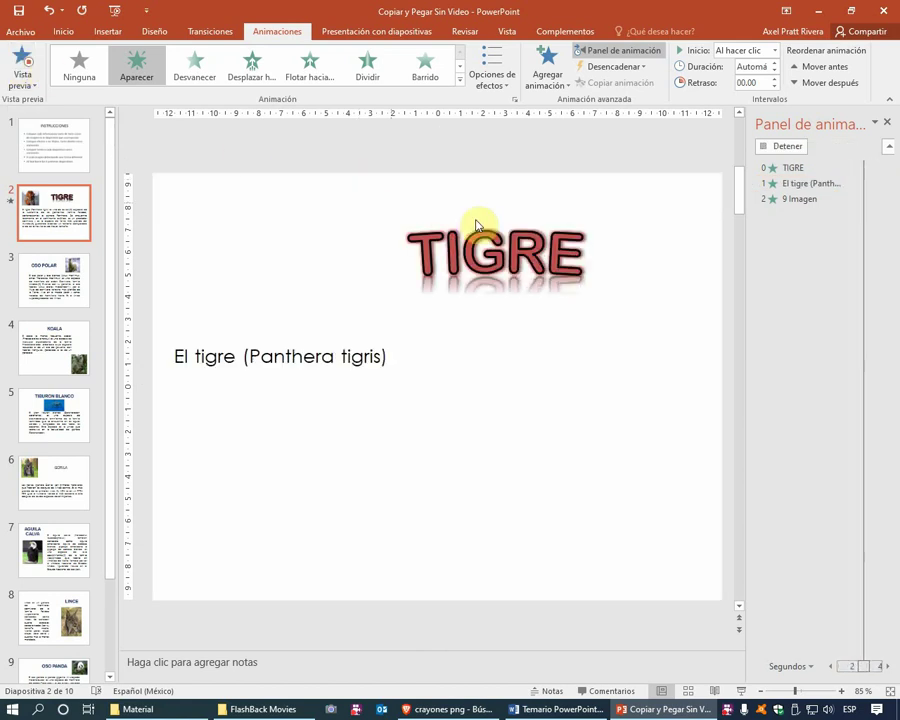
left_click(27, 66)
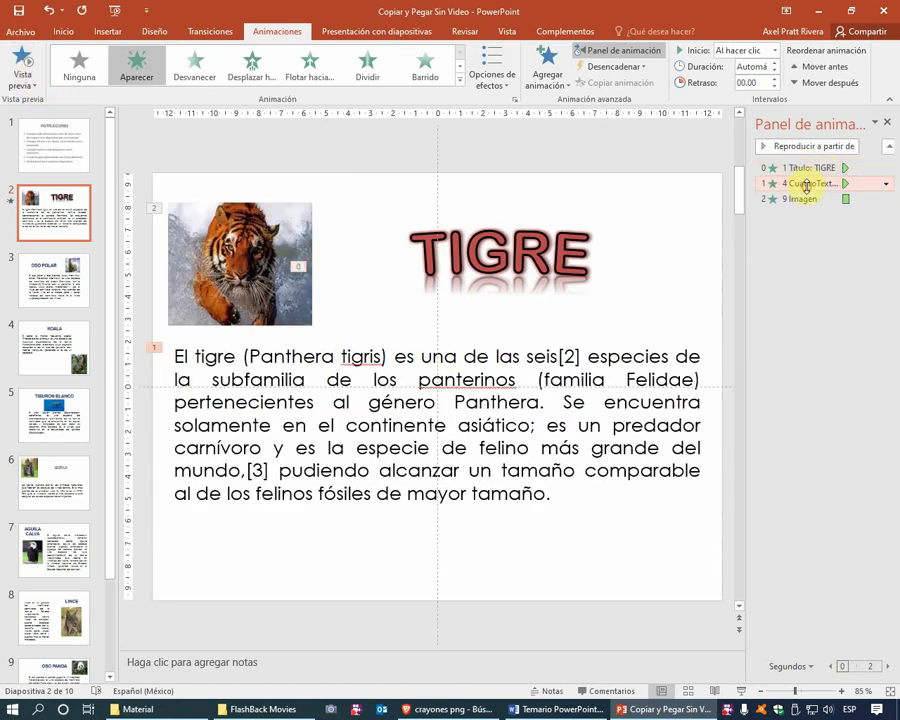
Set the tiger description text's animation Inicio to Con la anterior
left_click(563, 345)
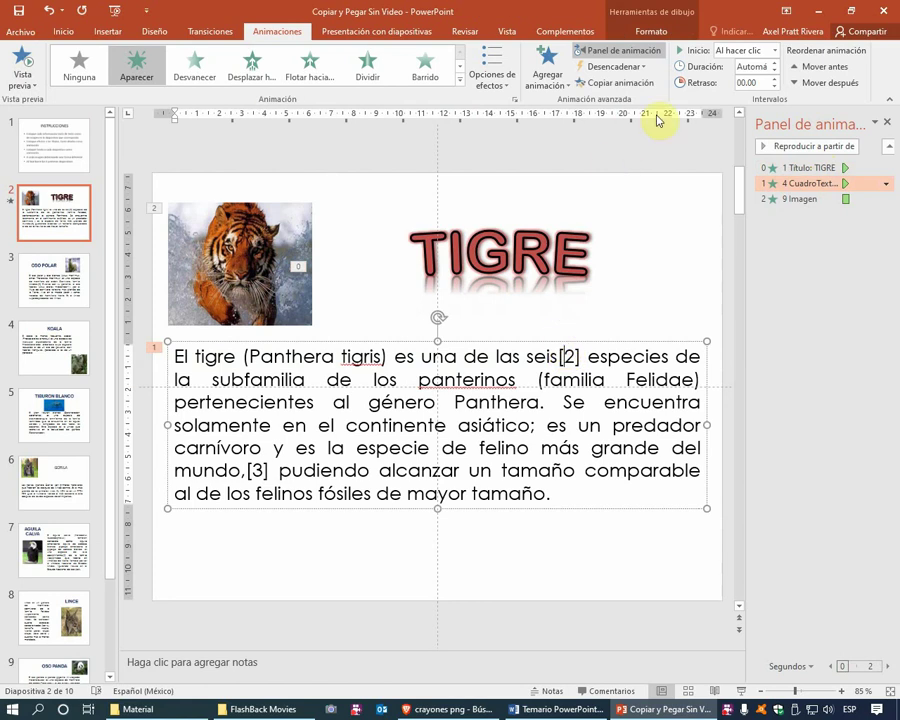
left_click(774, 50)
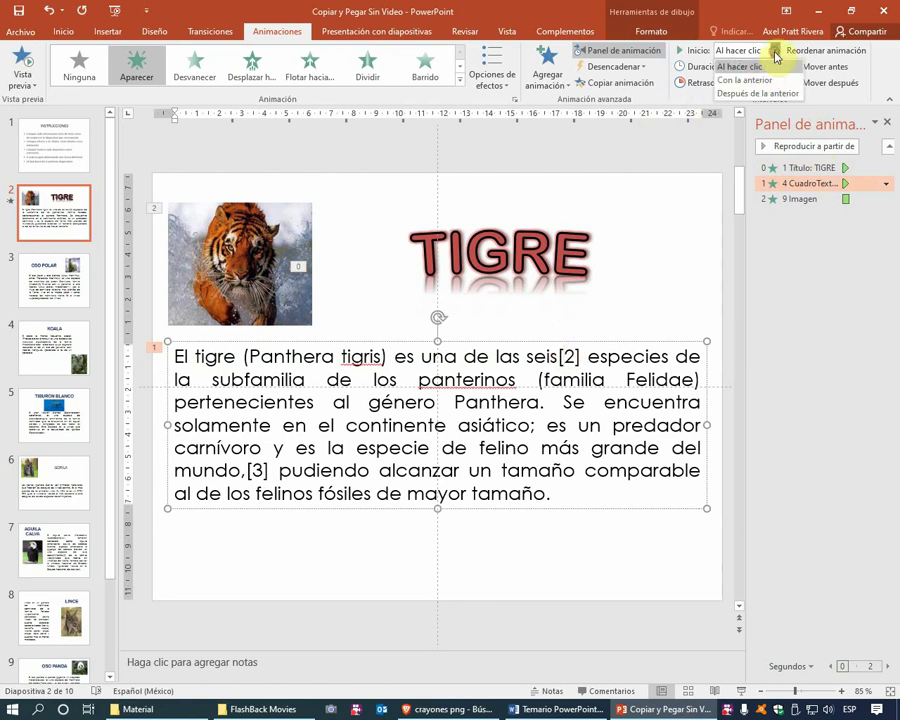
left_click(759, 81)
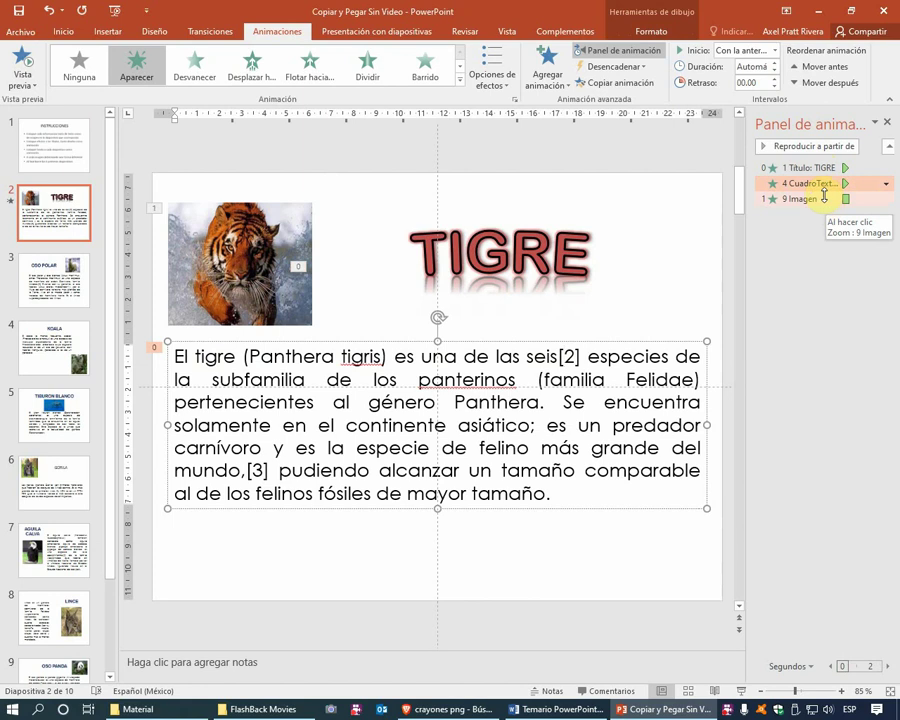
Shorten the delay between words in the Aparecer effect options and preview the slide
left_click(885, 184)
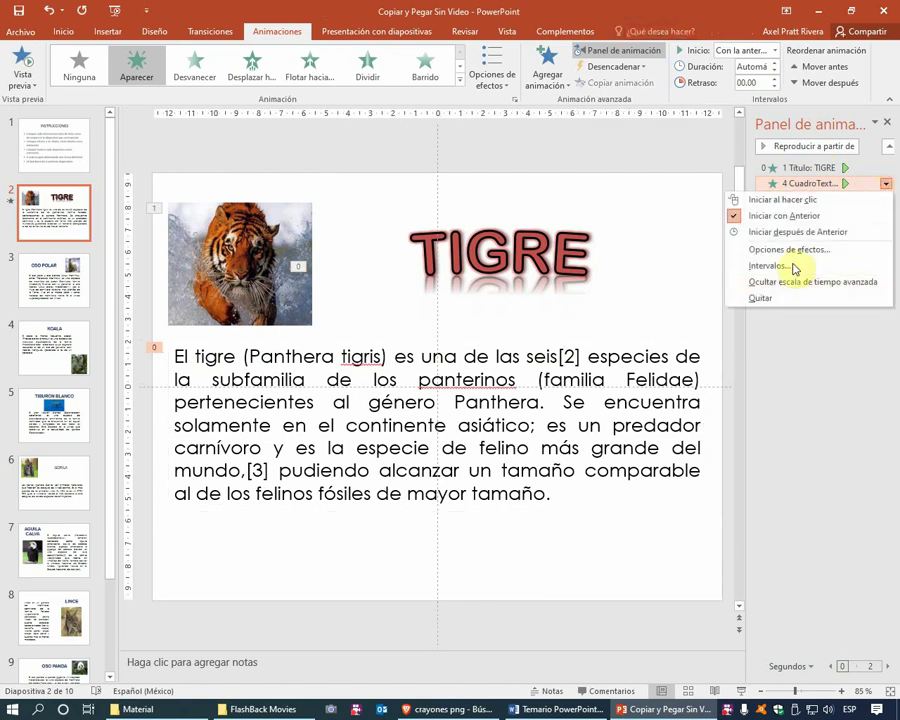
left_click(790, 249)
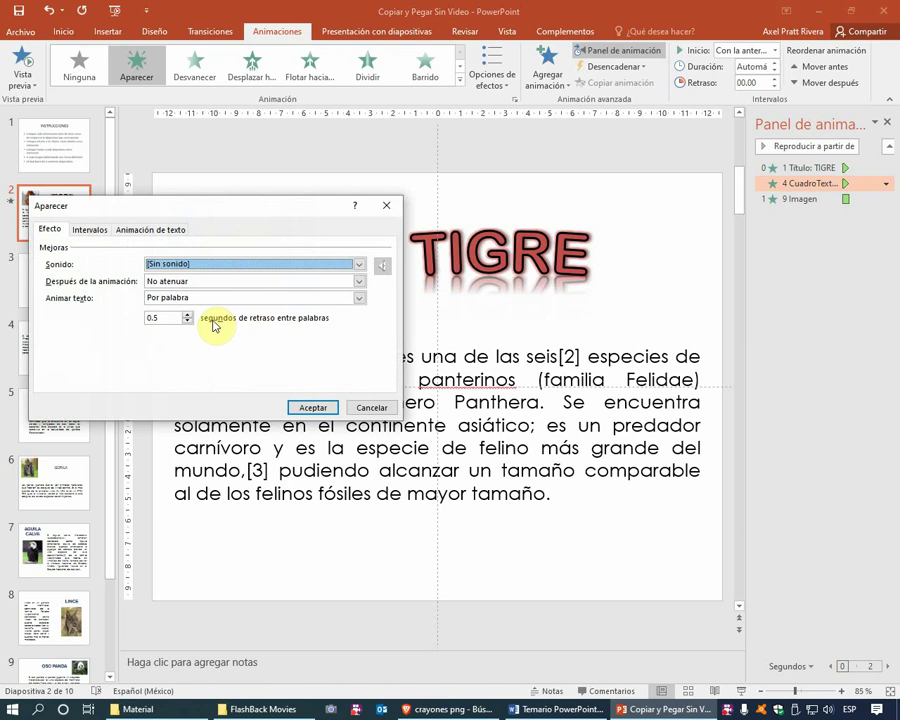
left_click(187, 321)
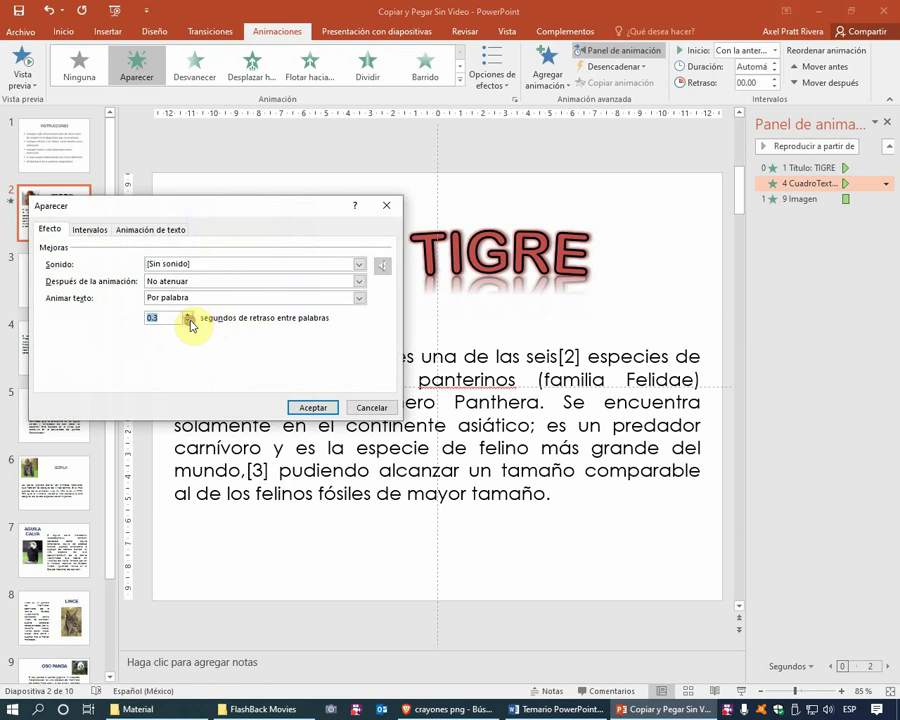
left_click(300, 408)
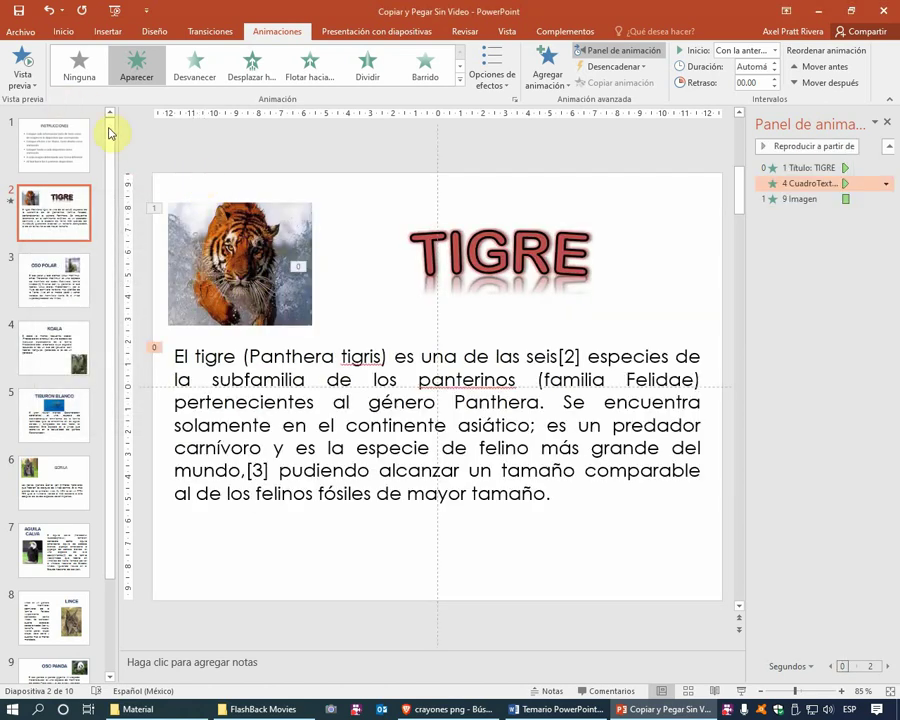
left_click(21, 63)
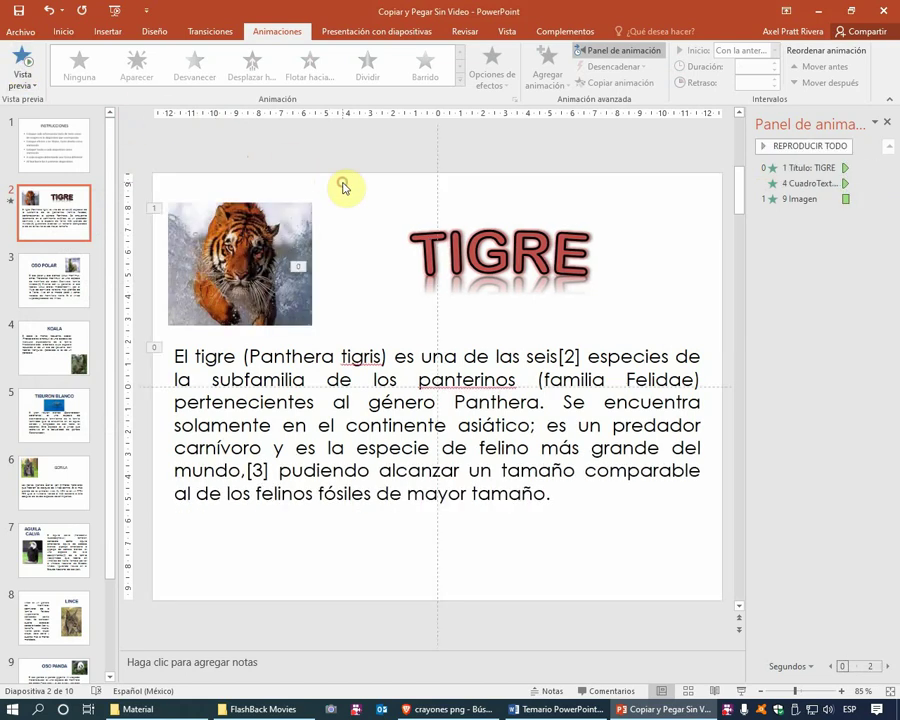
Set the tiger picture's Zoom animation Inicio to Después de la anterior
left_click(278, 213)
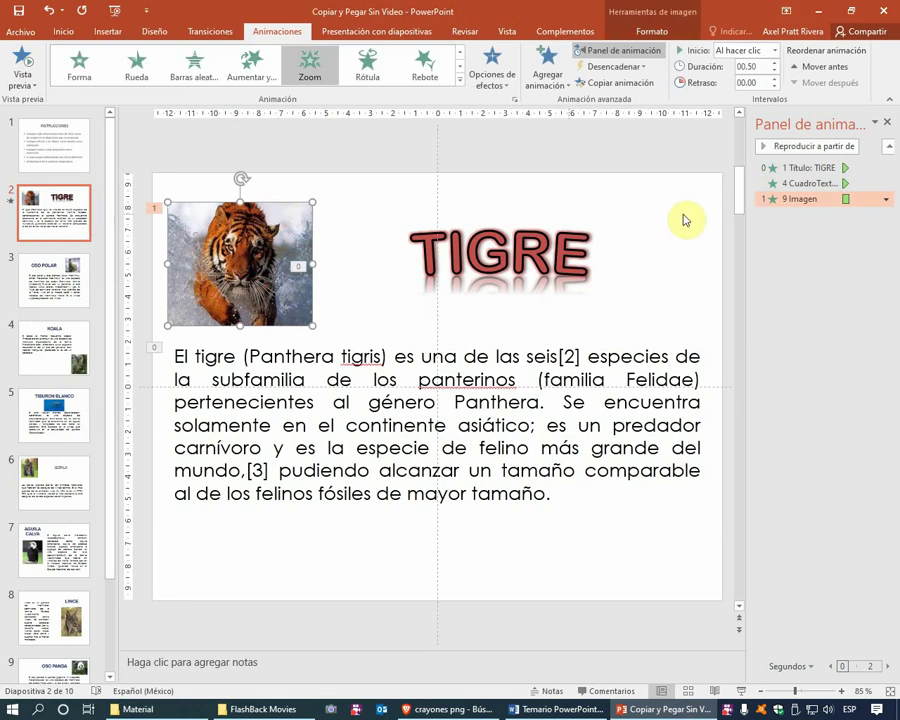
left_click(774, 51)
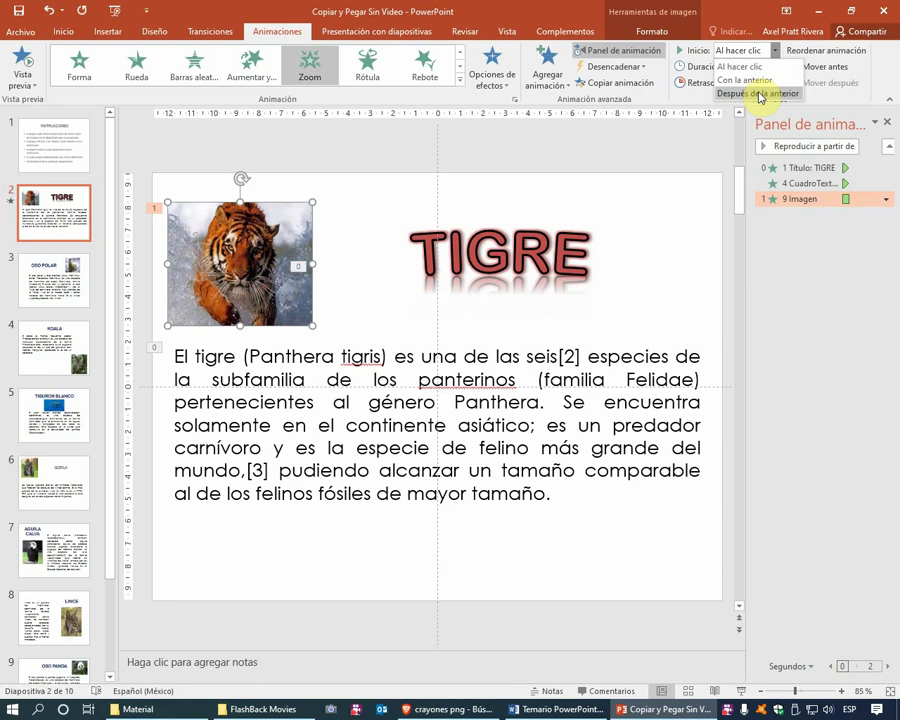
left_click(758, 93)
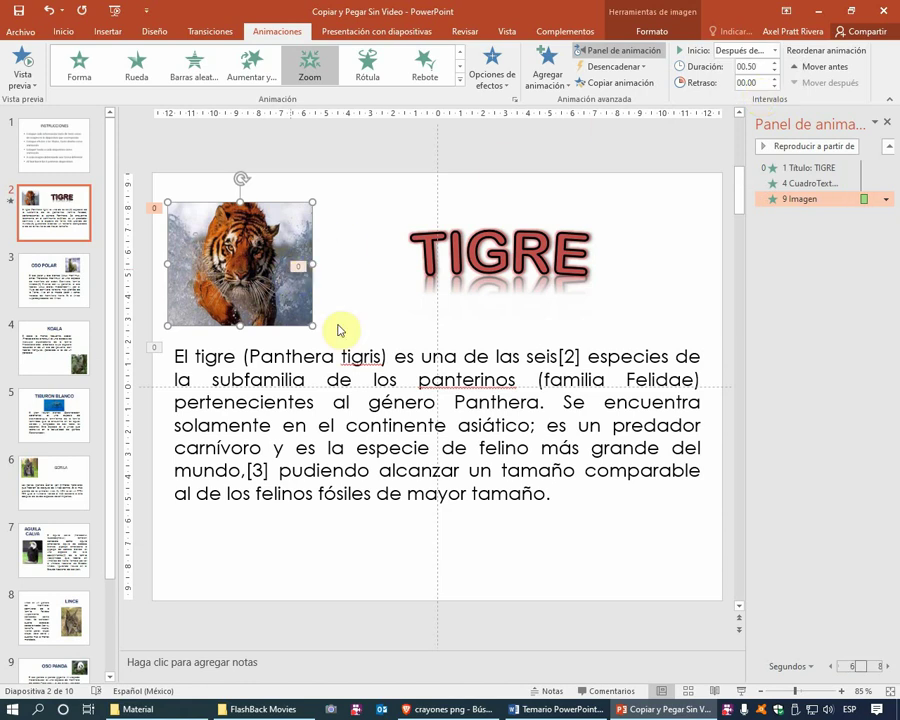
Reselect the Tigre paragraph and picture to check their timing, then deselect
left_click(457, 283)
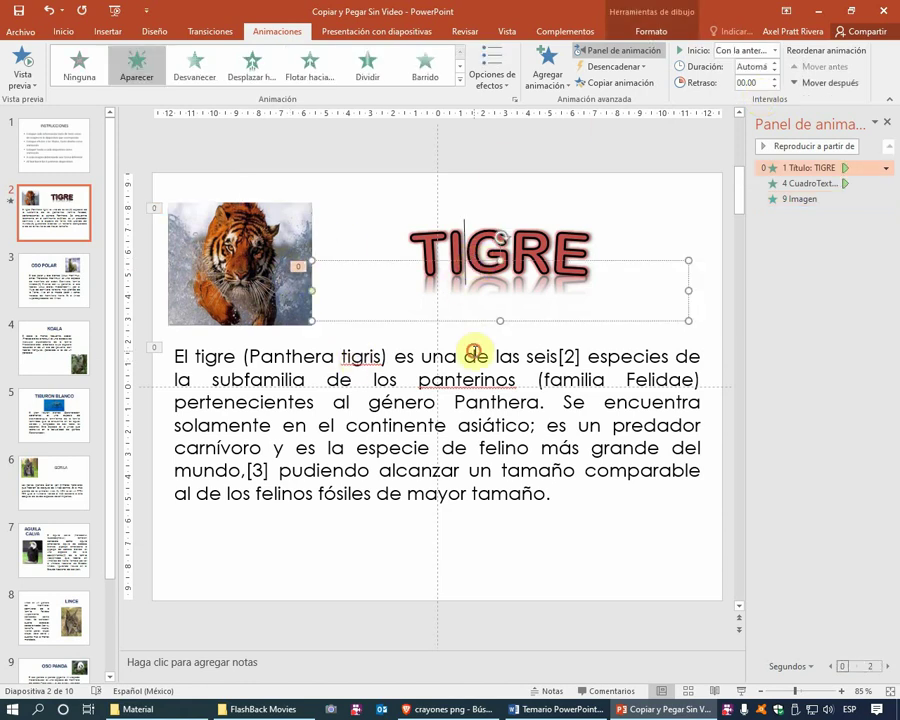
left_click(464, 356)
left_click(205, 215)
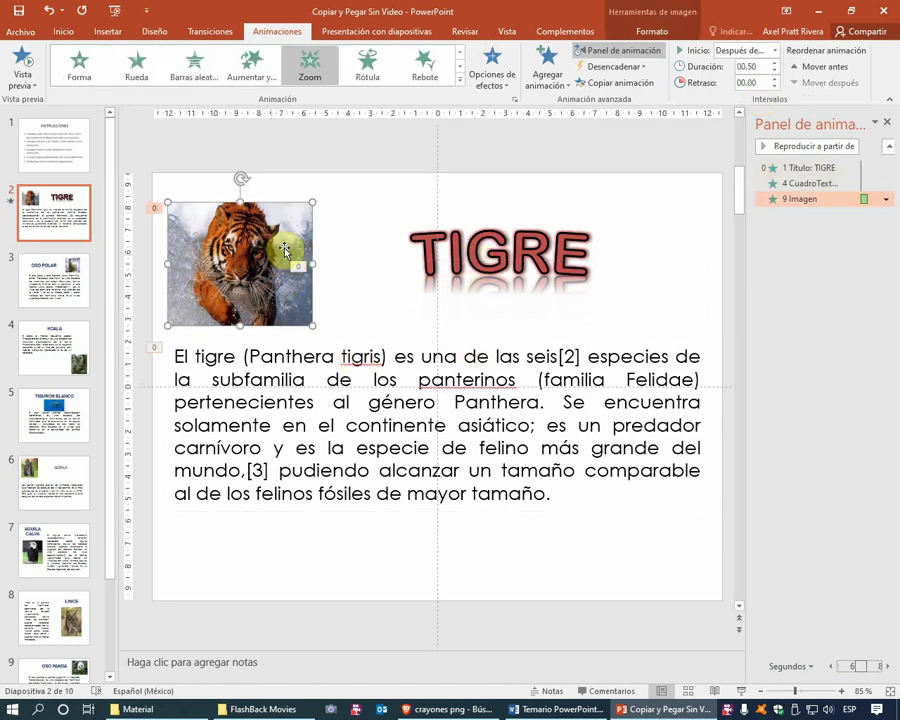
left_click(338, 199)
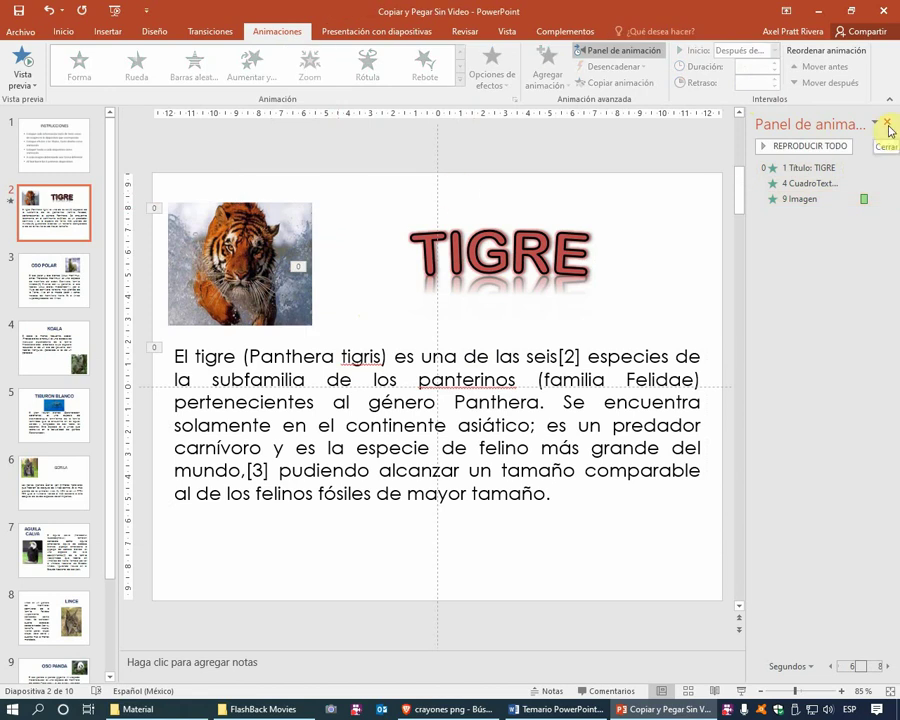
left_click(661, 200)
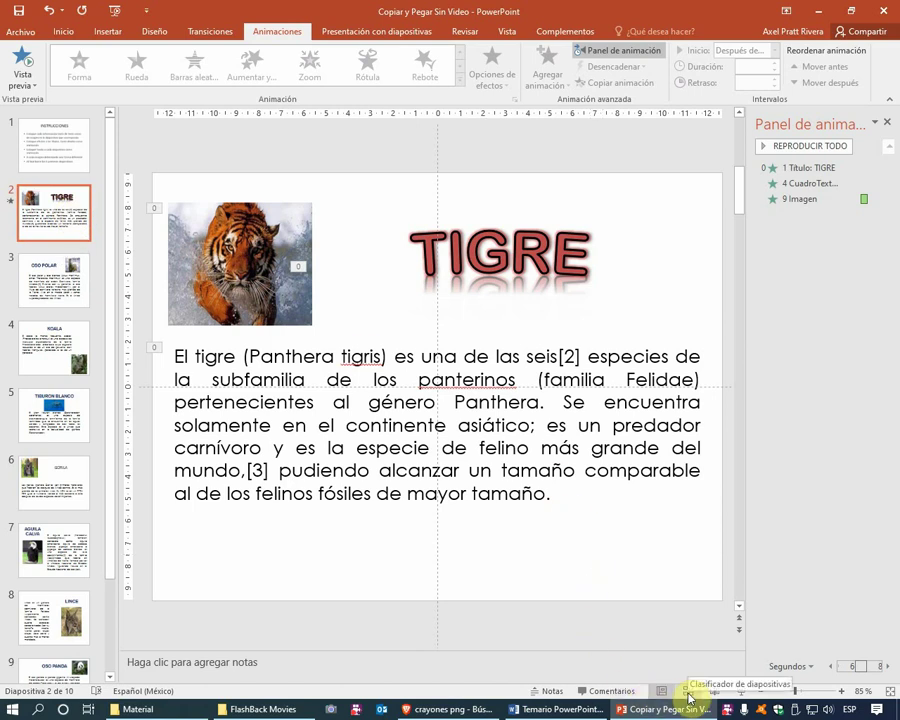
left_click(688, 693)
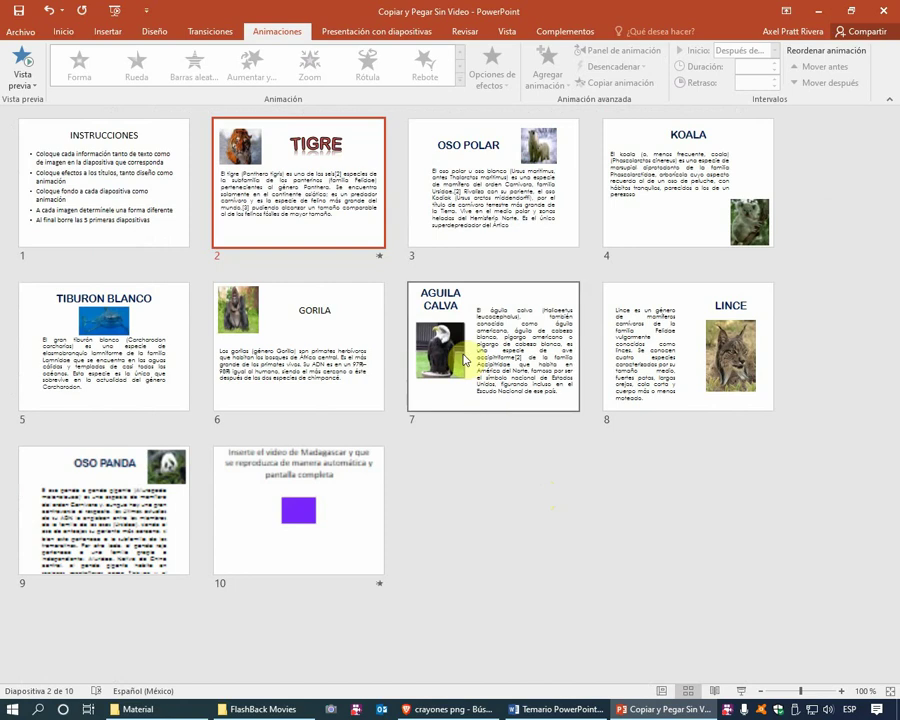
left_click(399, 269)
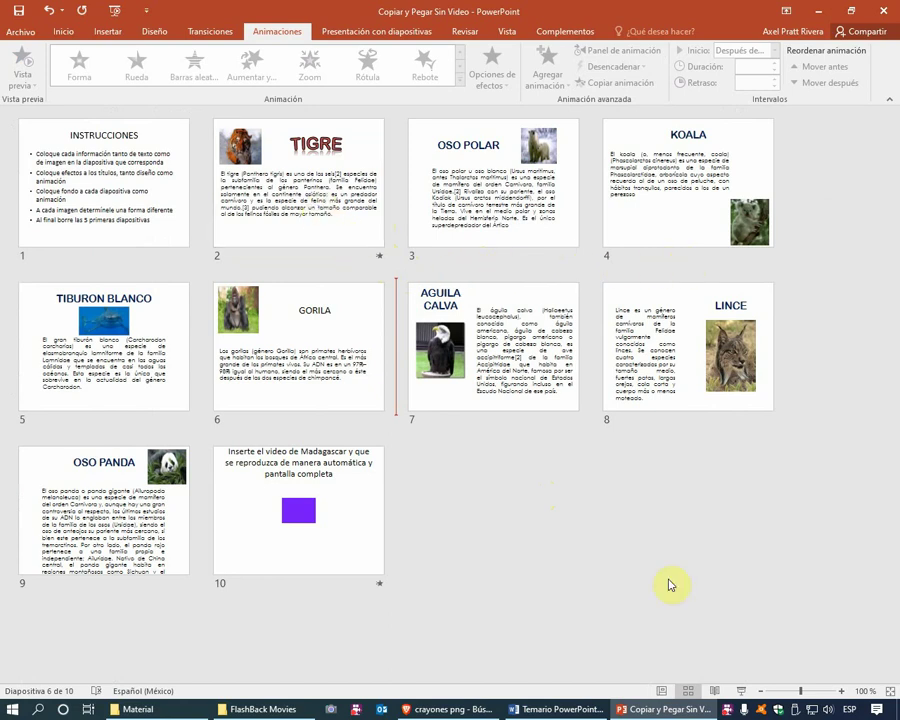
left_click(665, 690)
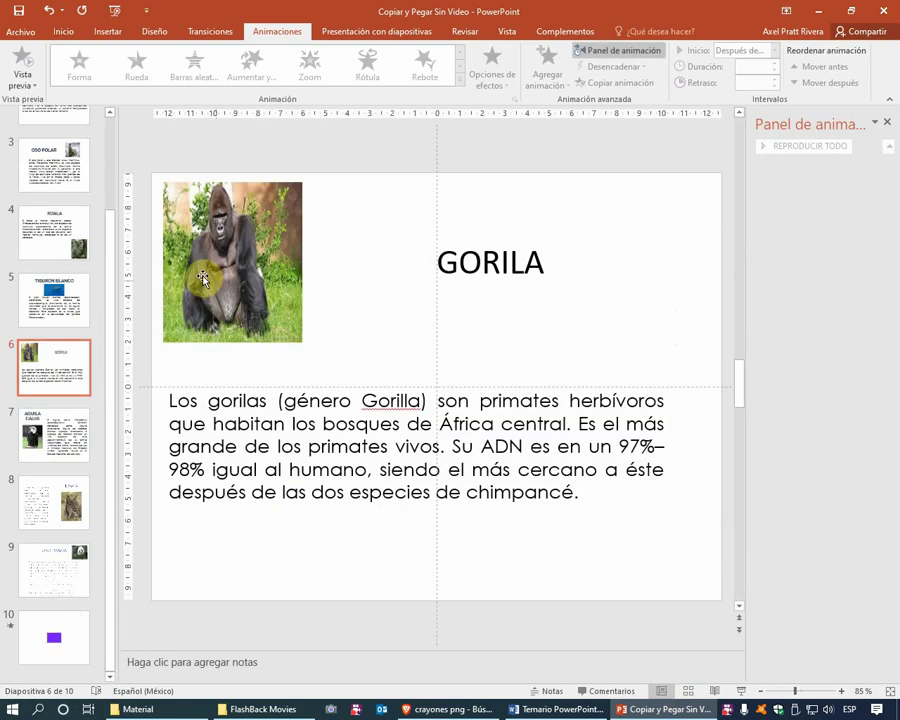
scroll(53, 315, "up", 2)
scroll(53, 315, "up", 2)
left_click(50, 222)
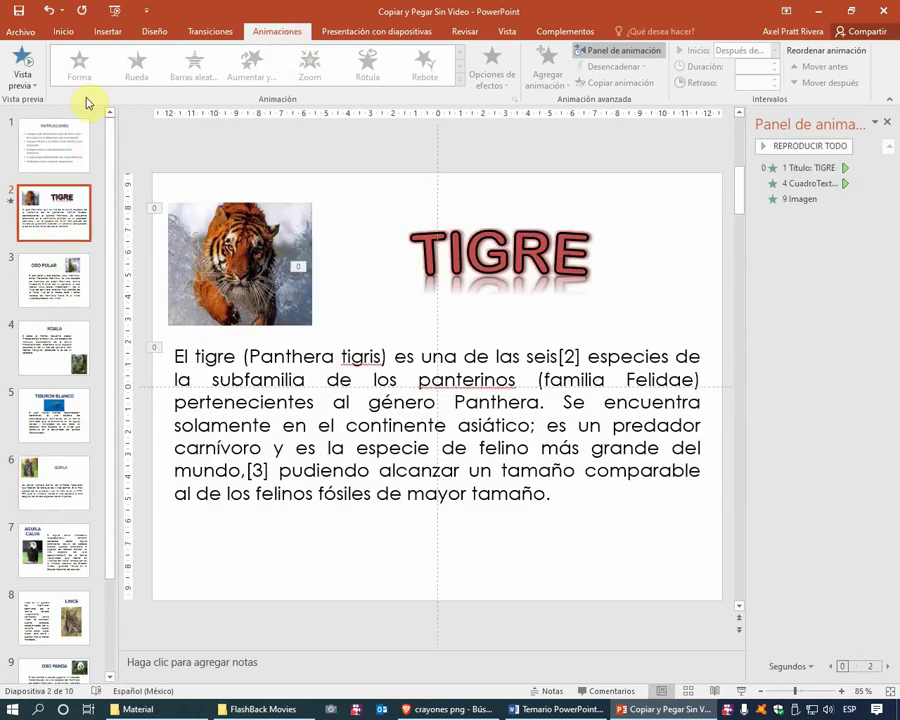
Play the Tigre slide's animation preview, then go to slide 3 and select the OSO POLAR title
left_click(27, 87)
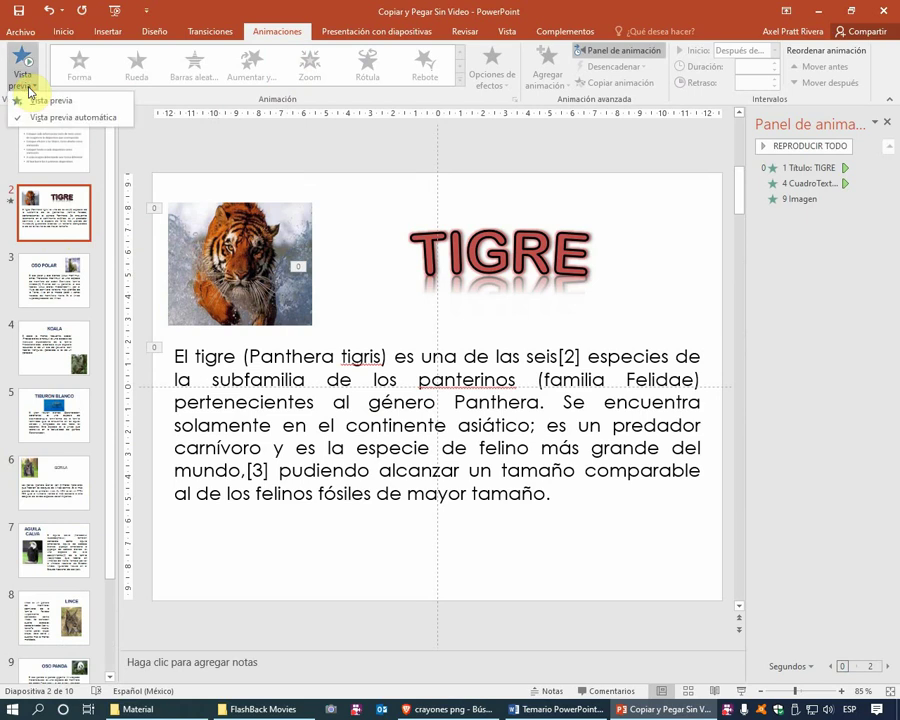
left_click(24, 58)
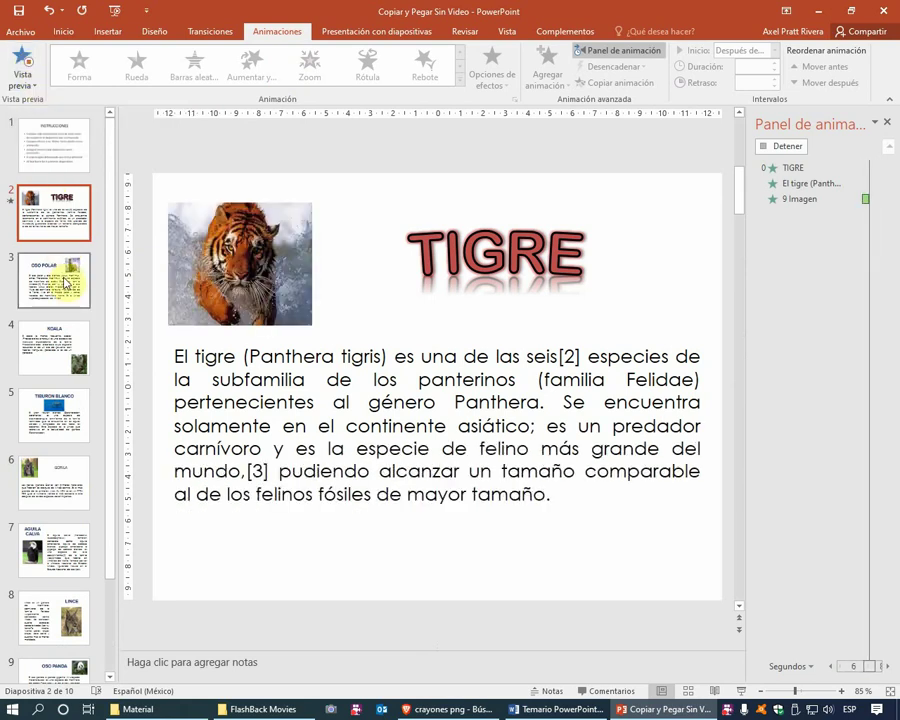
left_click(56, 285)
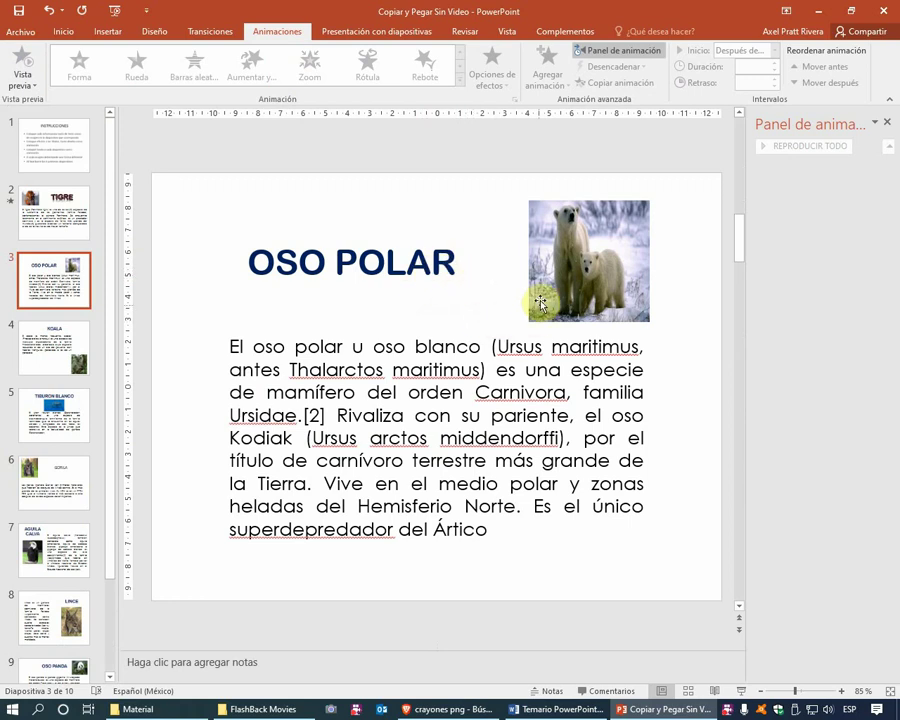
left_click(423, 265)
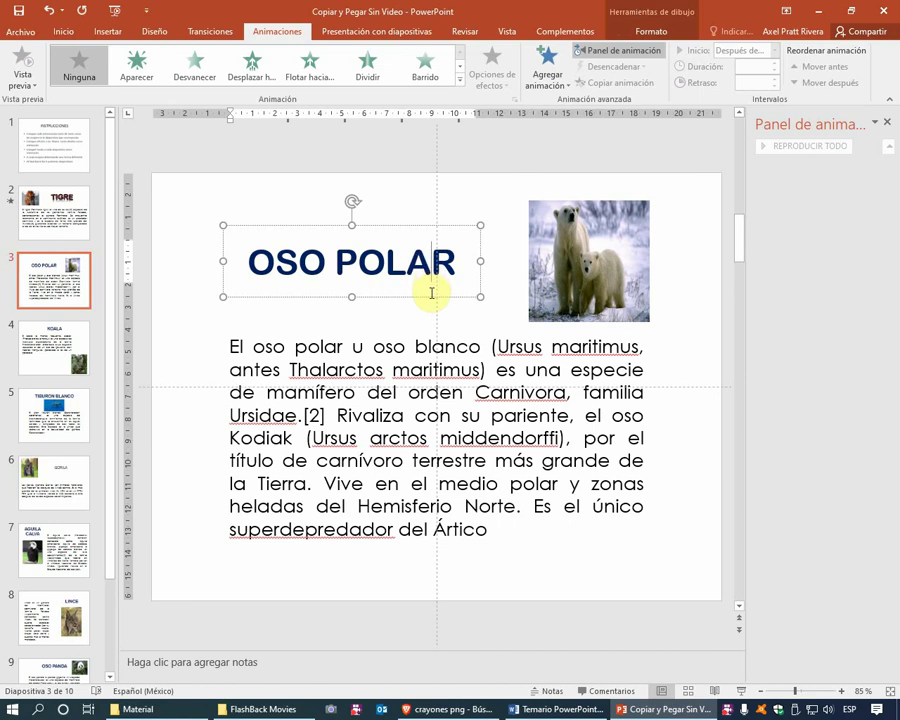
Add the polar bear picture to the title selection and apply Barrido wiping in from the right
left_click(560, 275, "shift")
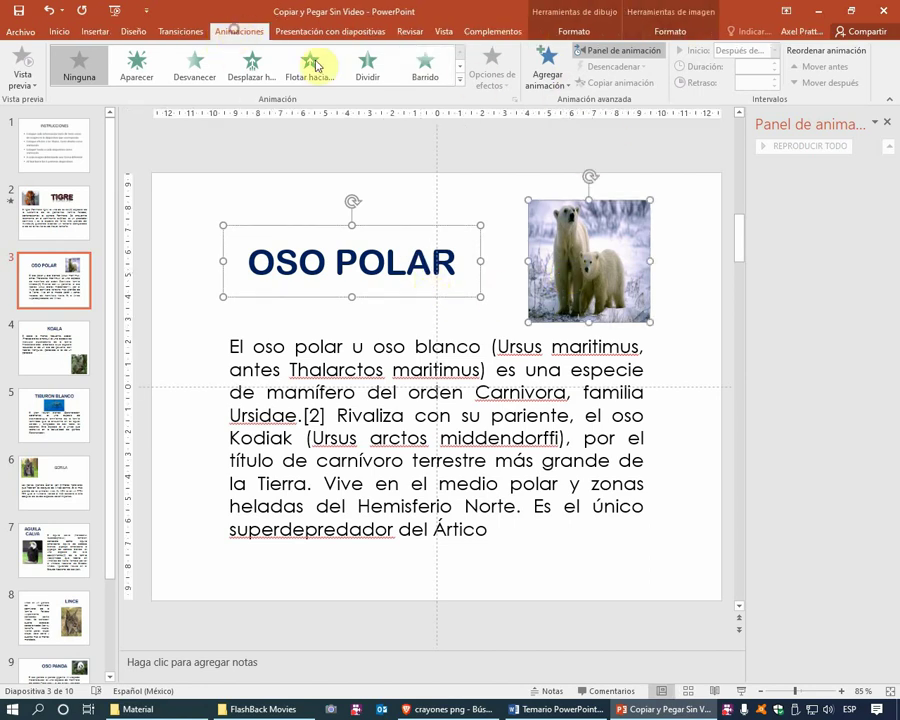
left_click(458, 80)
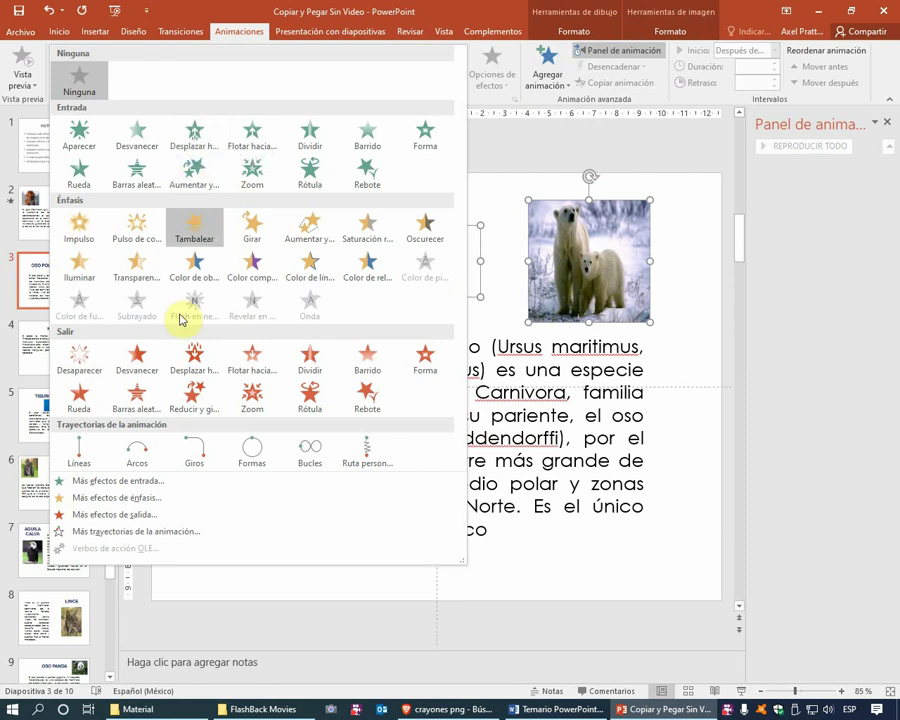
left_click(130, 483)
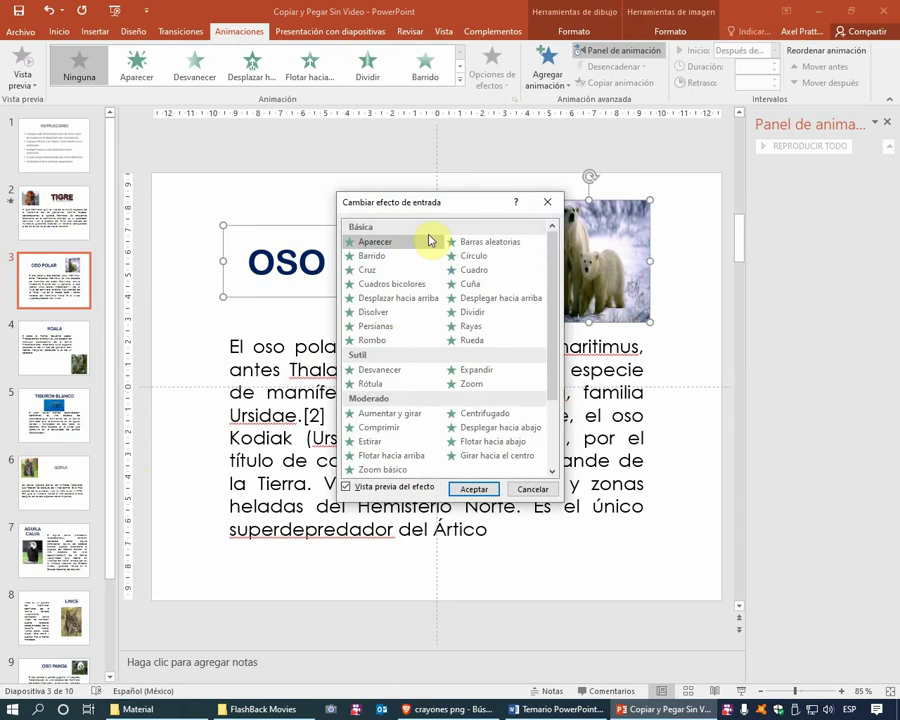
scroll(446, 309, "down", 2)
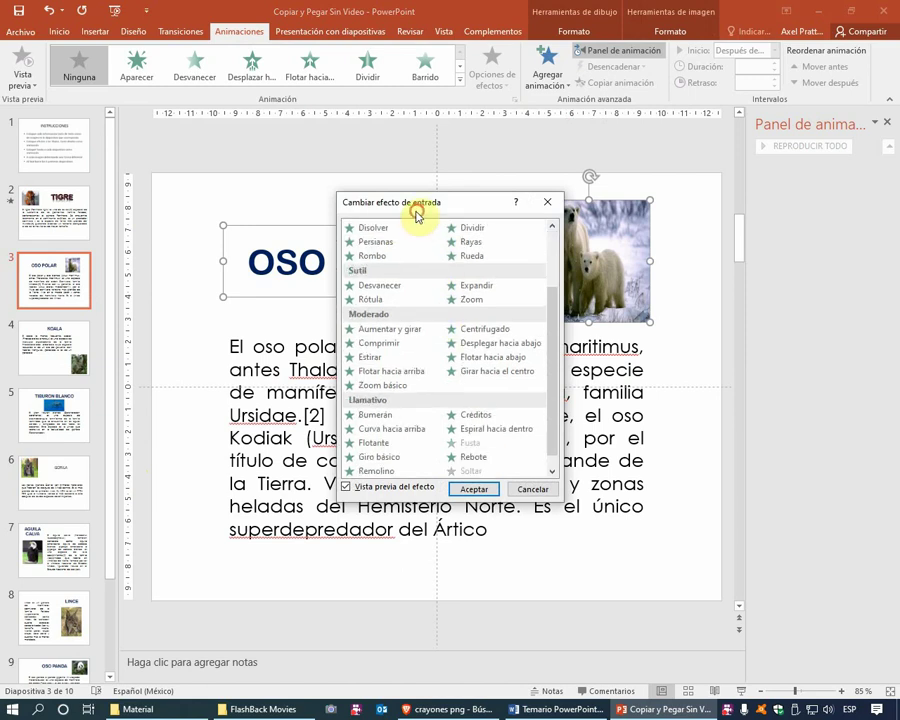
left_click_drag(414, 207, 308, 214)
scroll(322, 280, "up", 2)
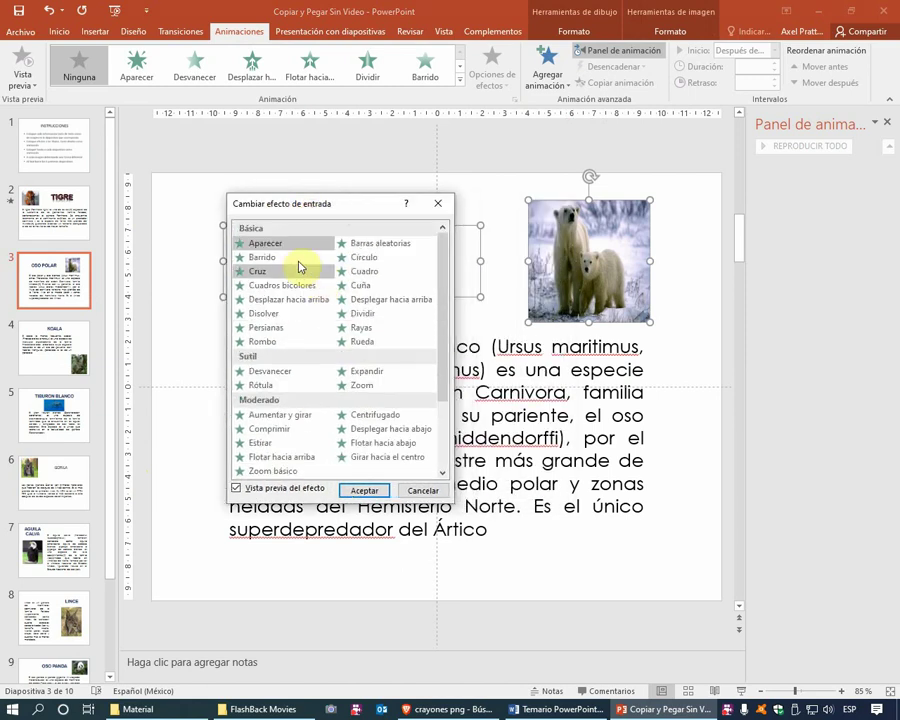
left_click(294, 258)
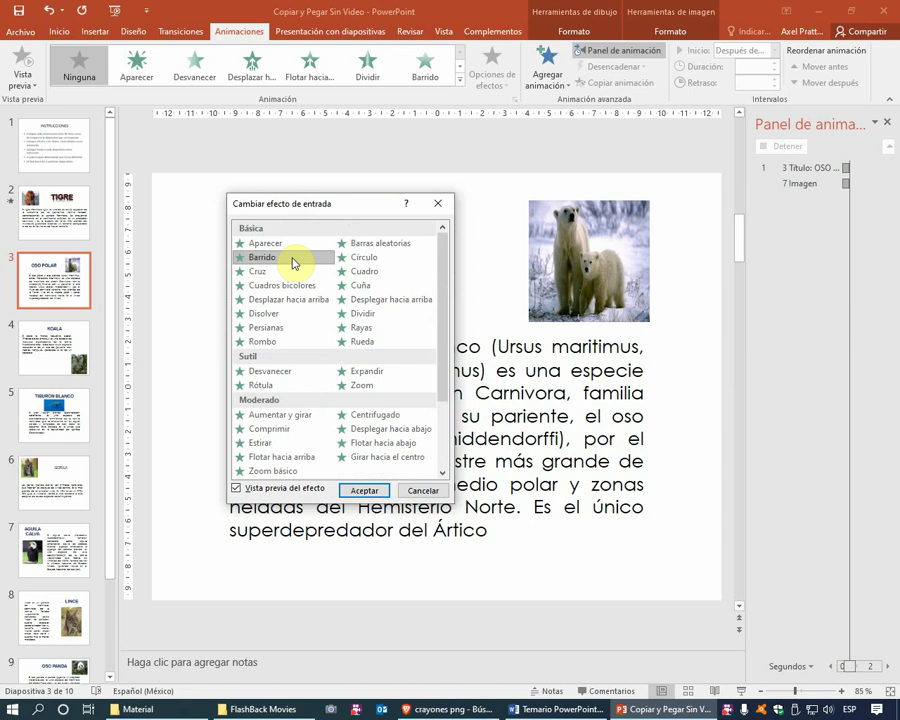
left_click(366, 491)
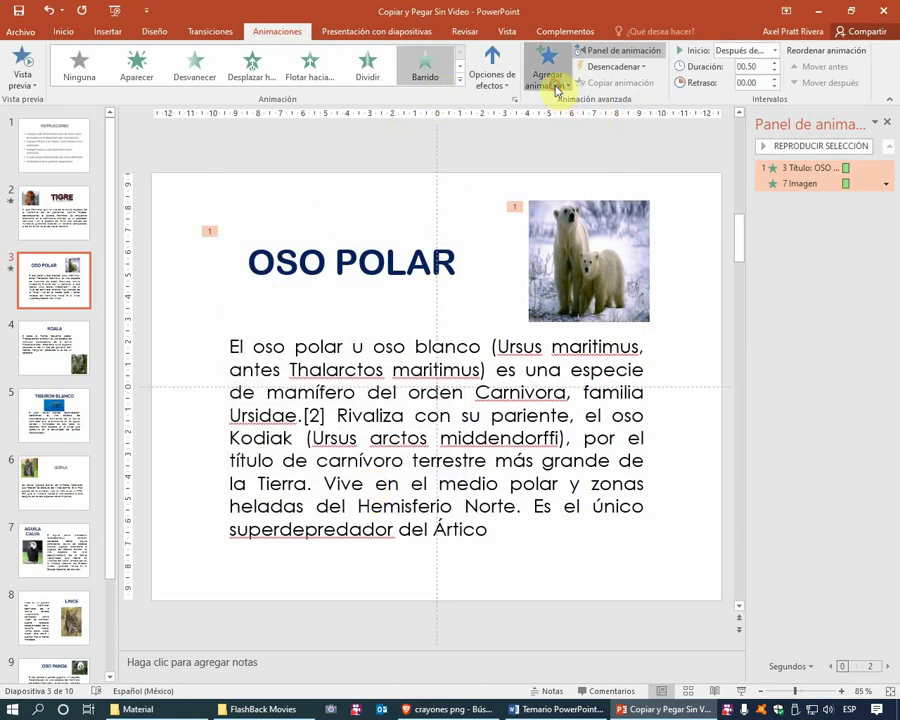
left_click(500, 89)
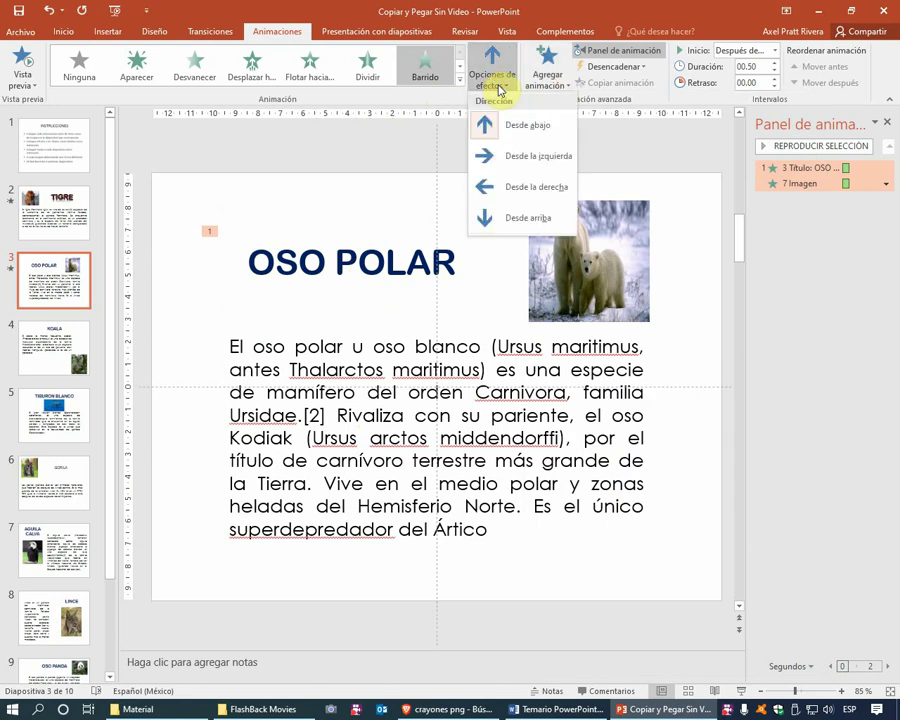
left_click(505, 187)
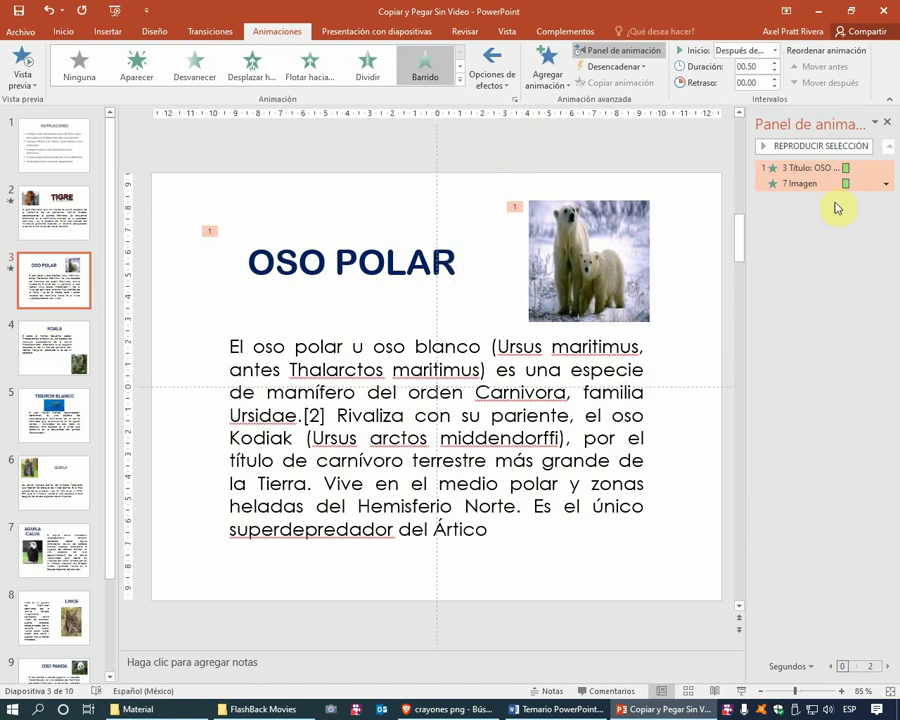
Set the OSO POLAR title and polar bear picture animations to start Con la anterior
left_click(540, 347)
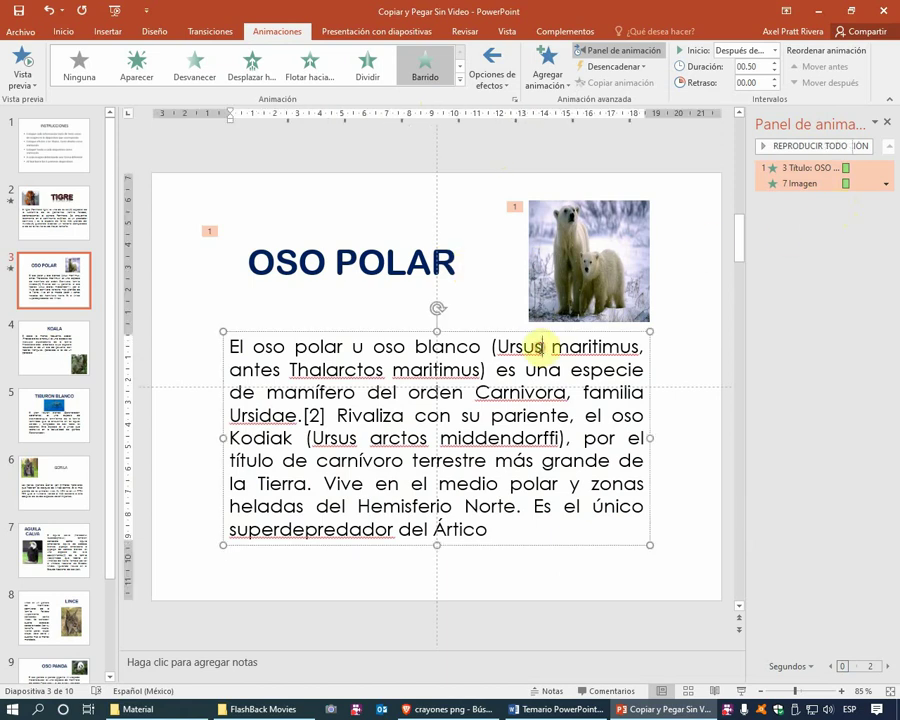
left_click(508, 332)
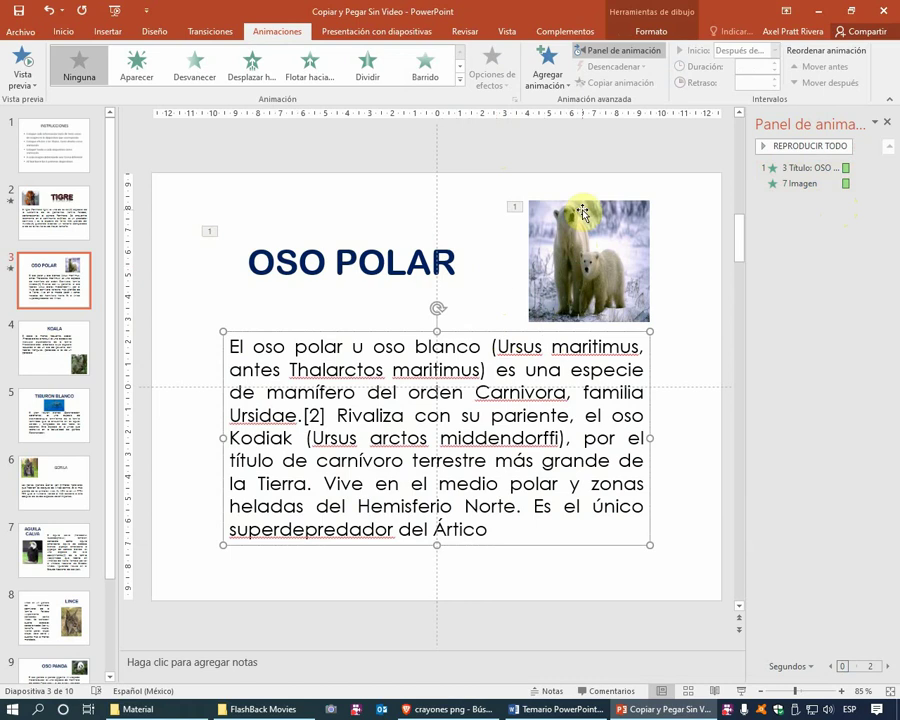
left_click(446, 256)
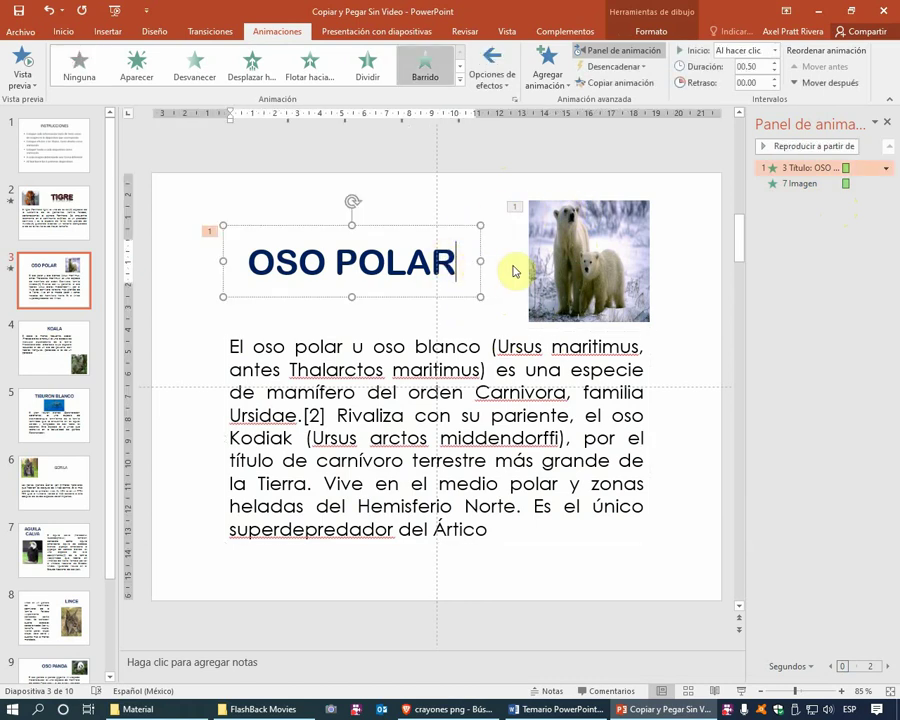
left_click(561, 267, "shift")
left_click(773, 50)
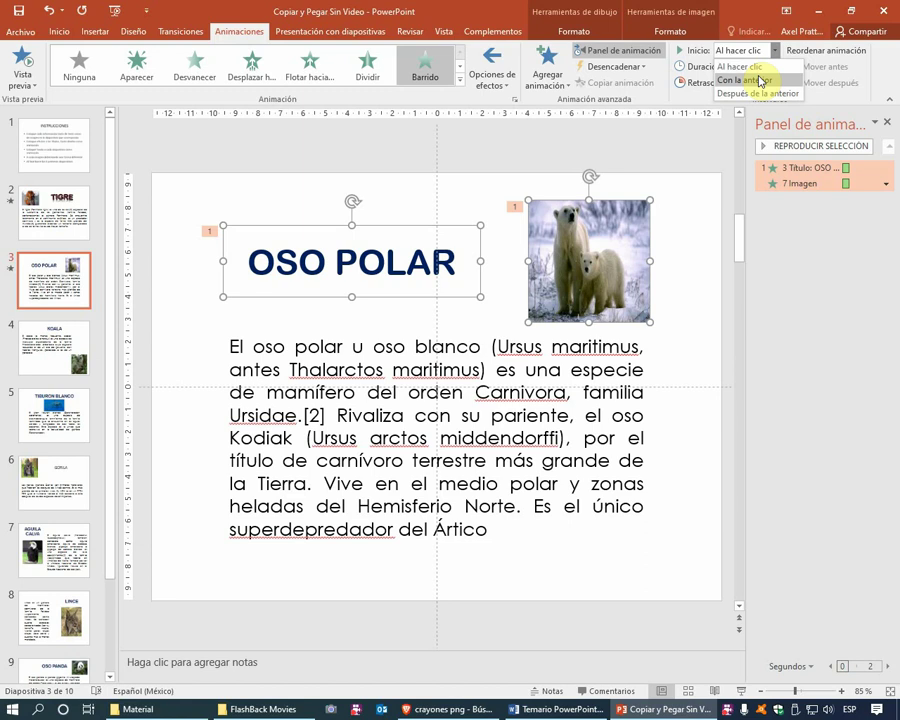
left_click(761, 81)
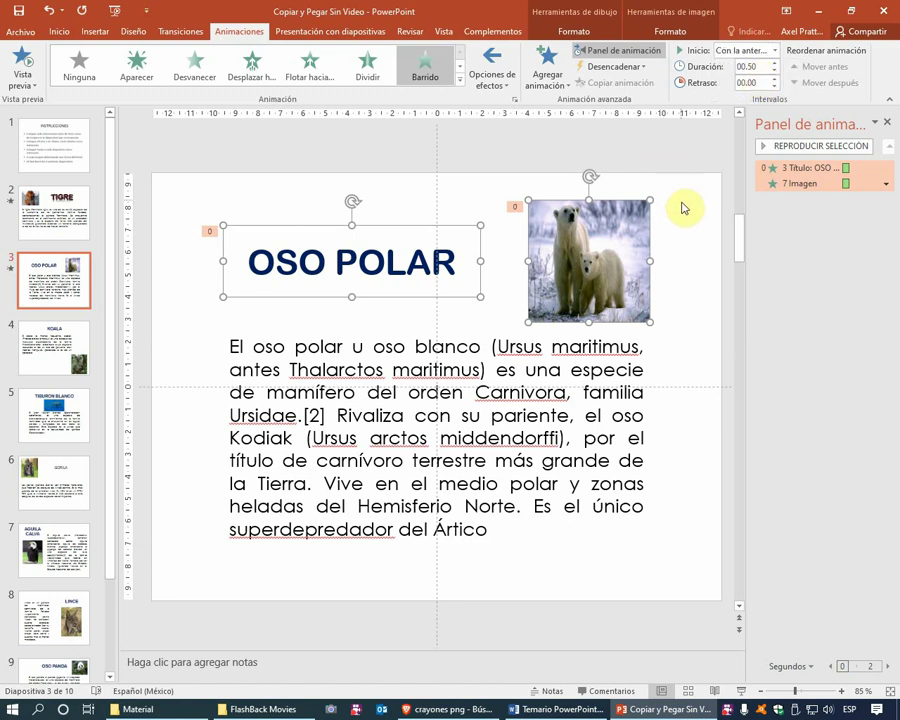
Give the body text a Barrido entrance starting Después de la anterior, then preview
left_click(552, 354)
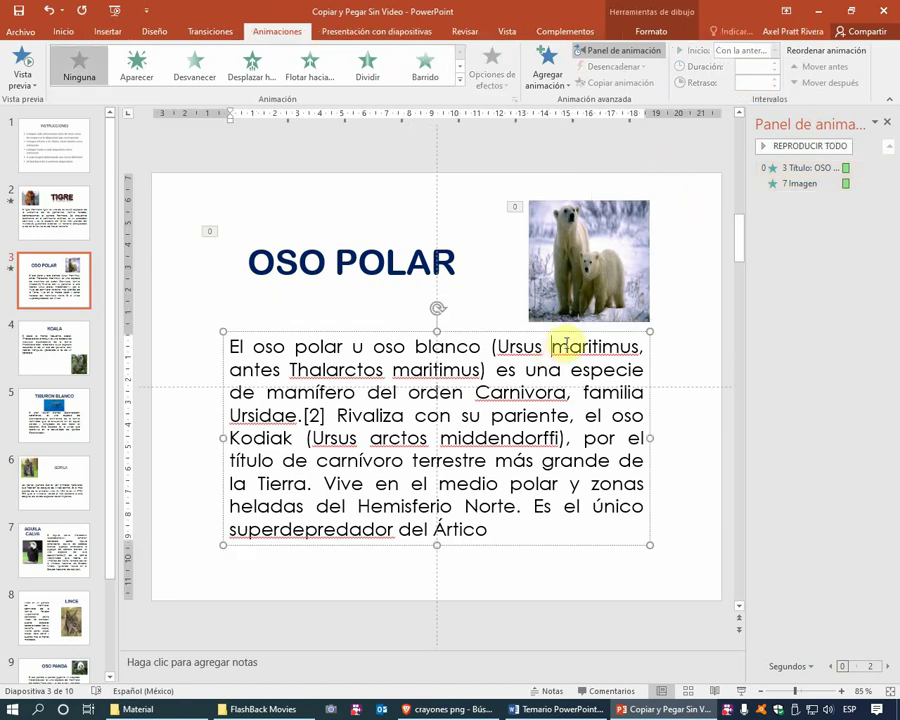
left_click(563, 335)
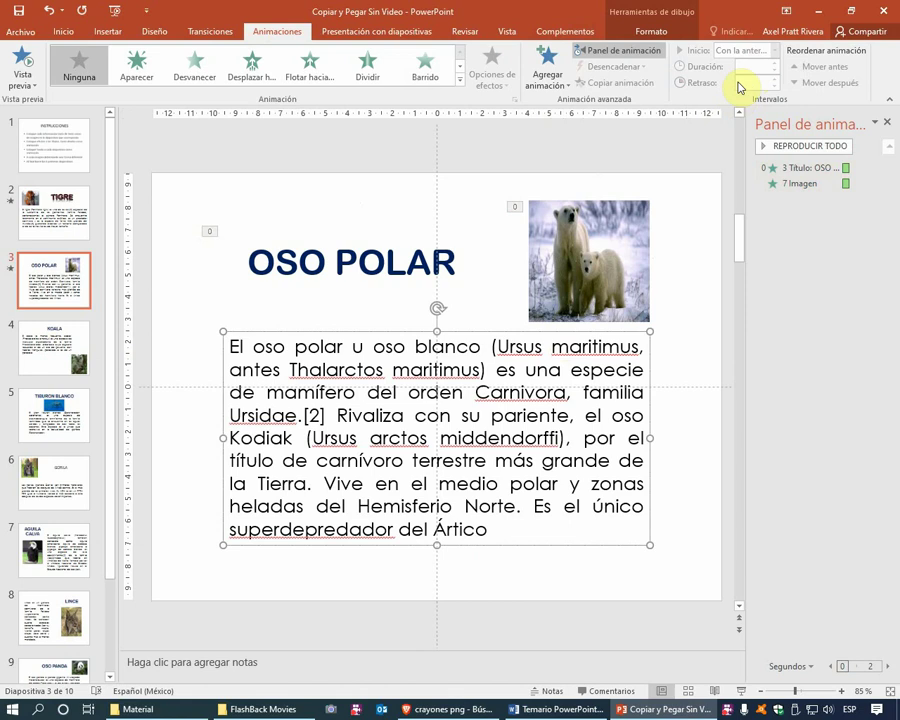
left_click(459, 80)
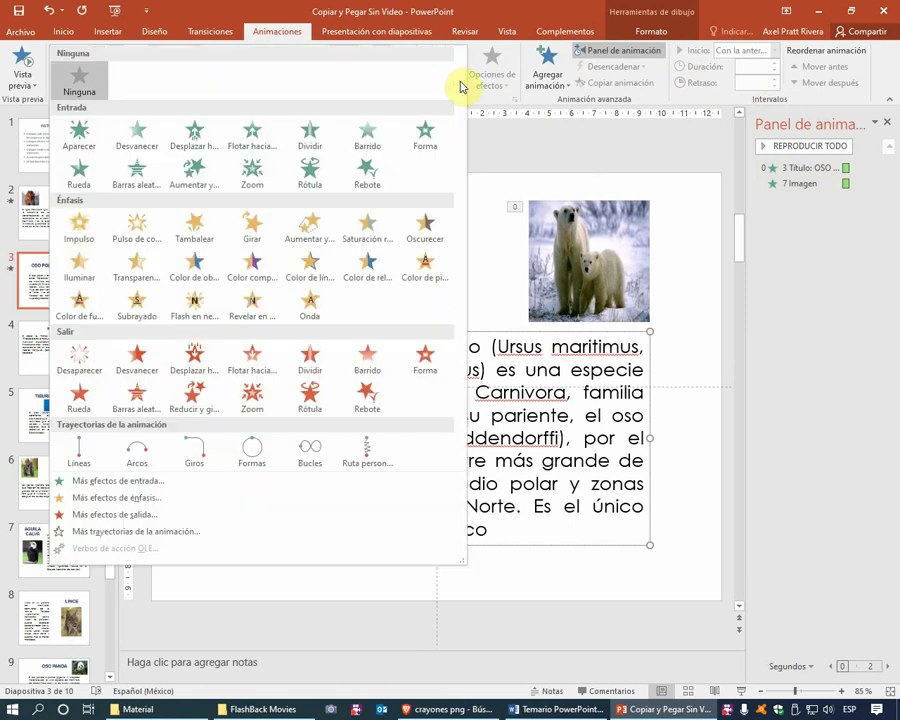
left_click(368, 136)
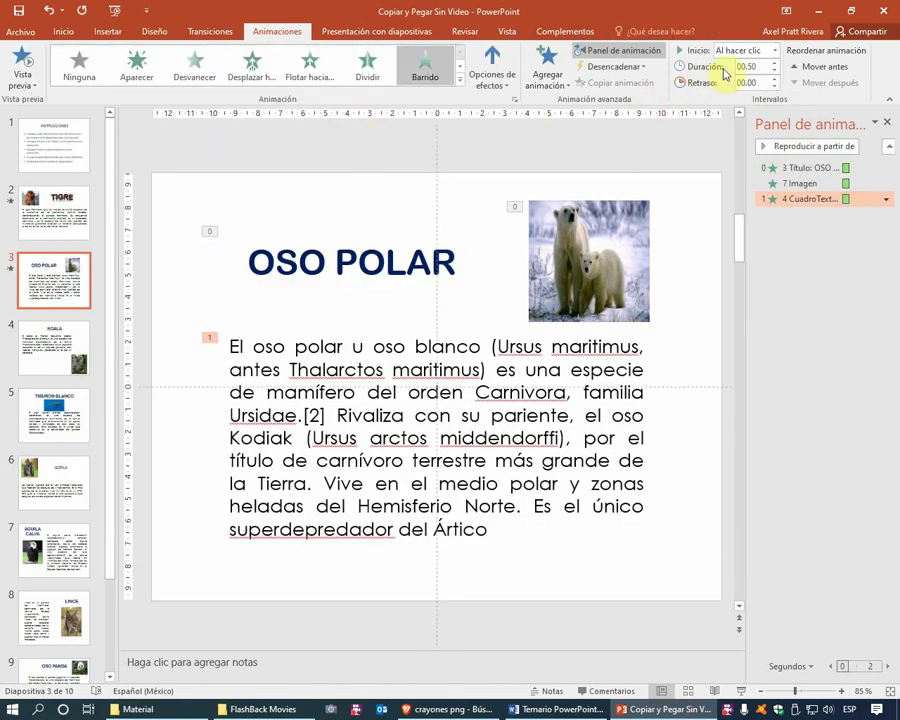
left_click(773, 50)
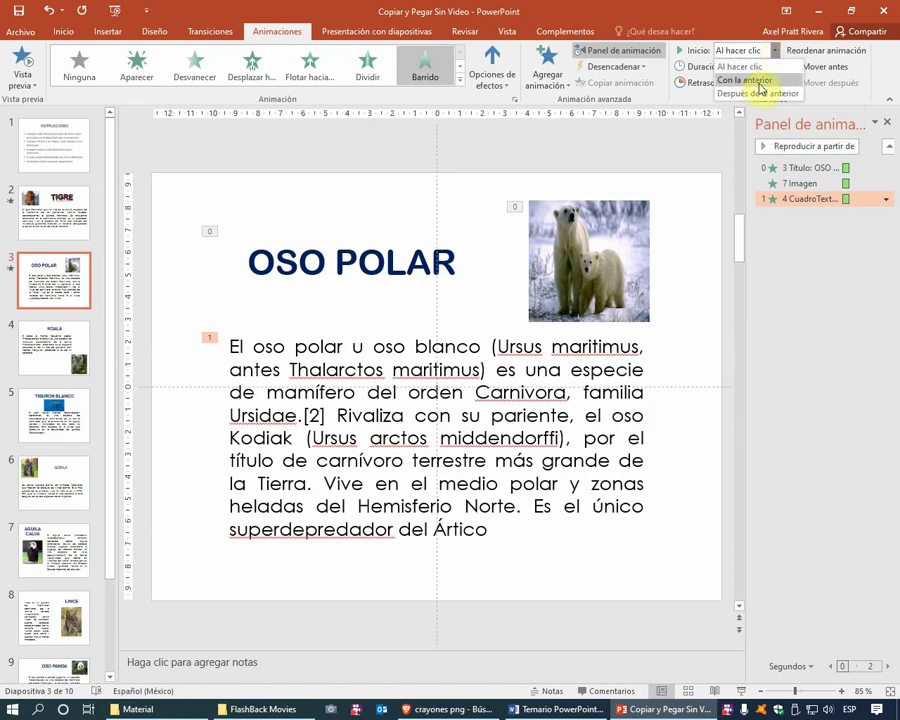
left_click(758, 93)
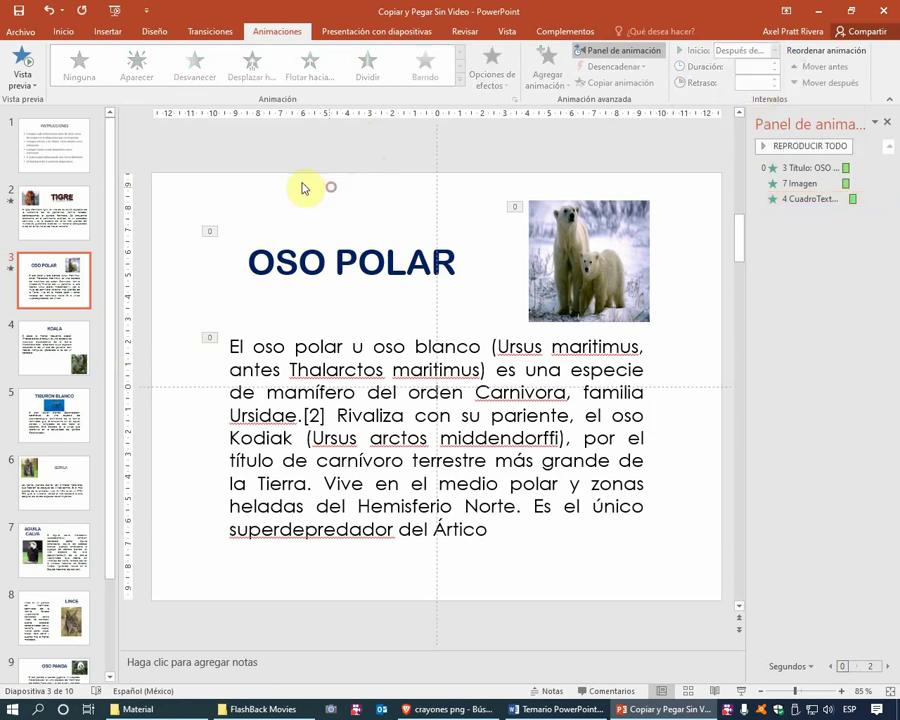
left_click(22, 62)
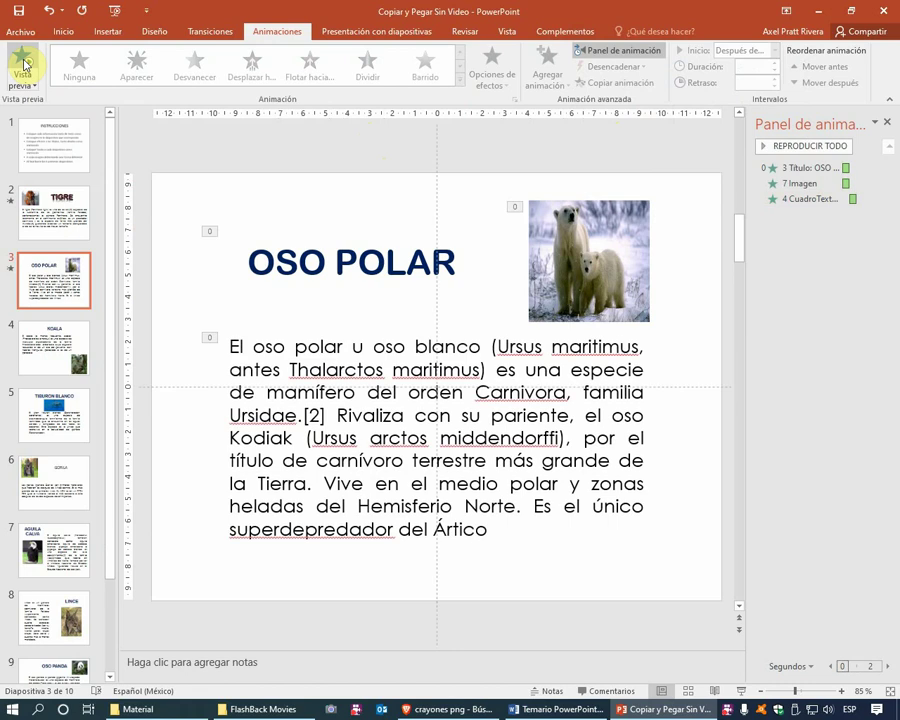
On the KOALA slide, apply the Rebote entrance effect to the title and body text together
left_click(52, 335)
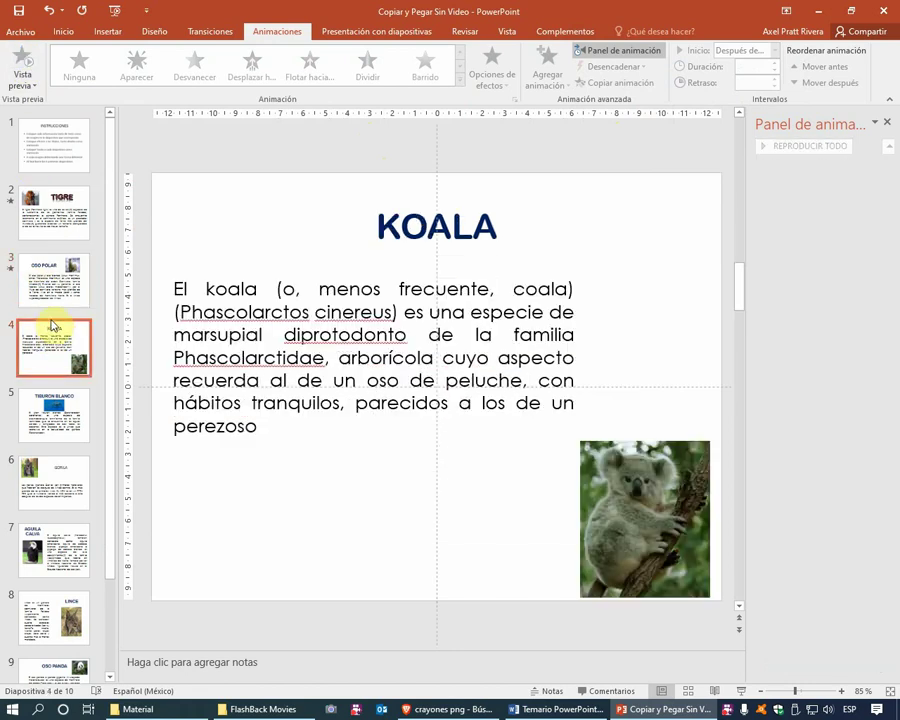
left_click(52, 281)
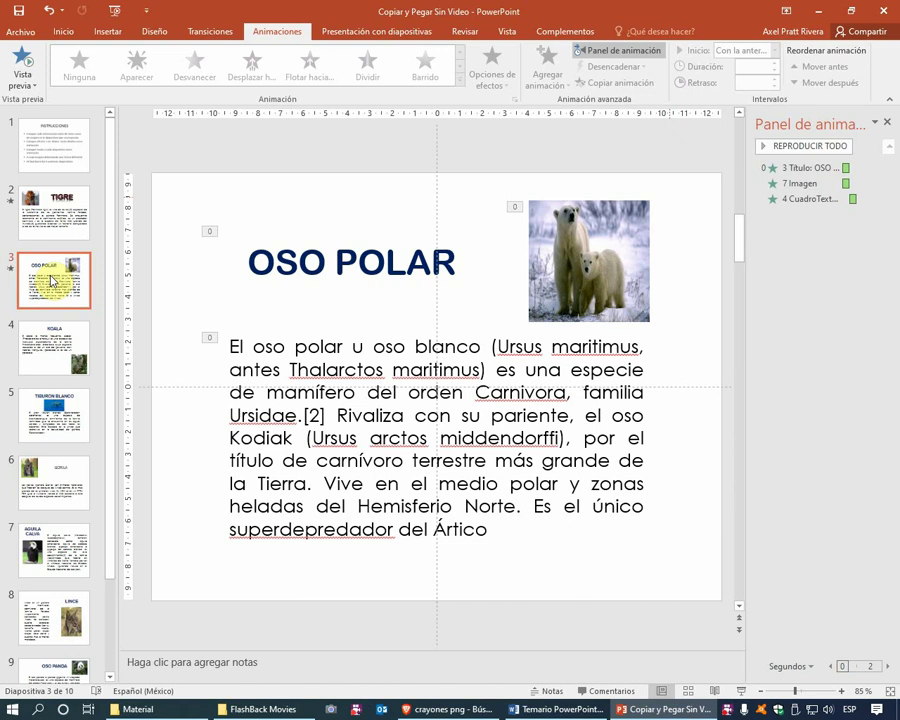
left_click(46, 340)
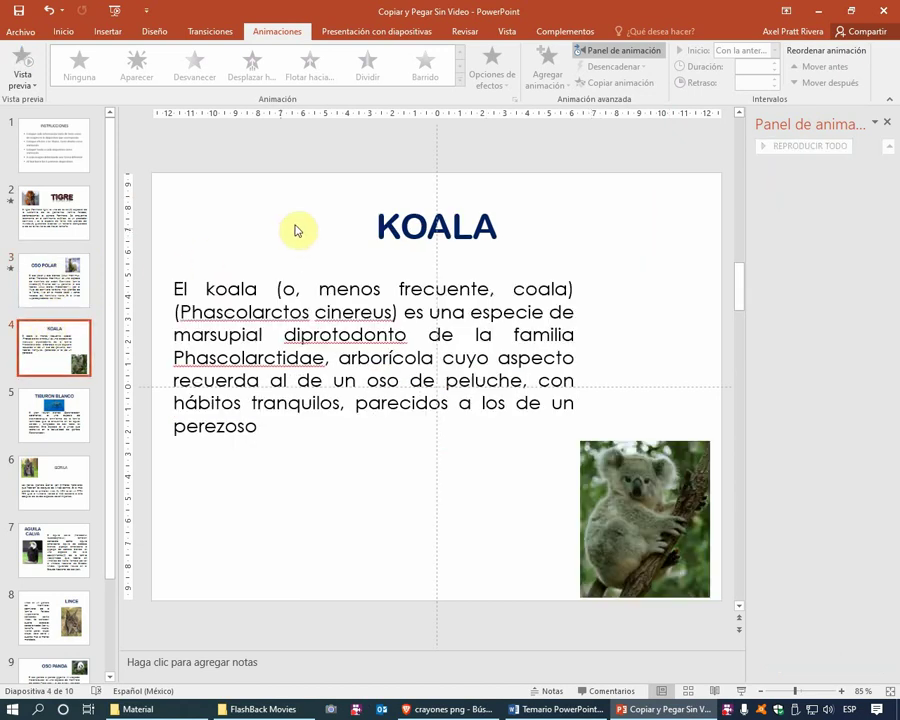
left_click(379, 226)
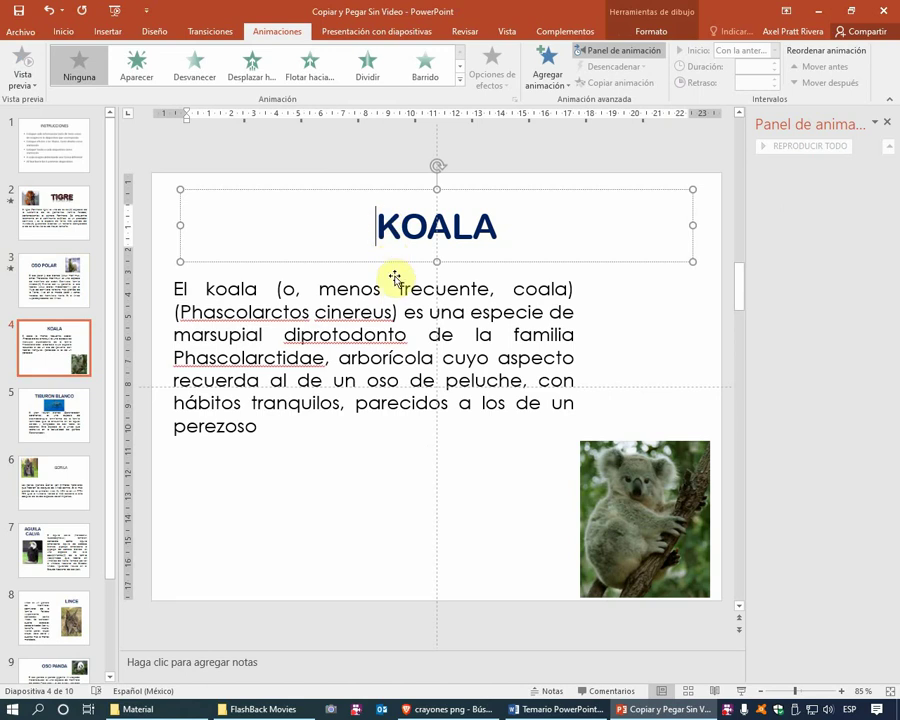
left_click(395, 285)
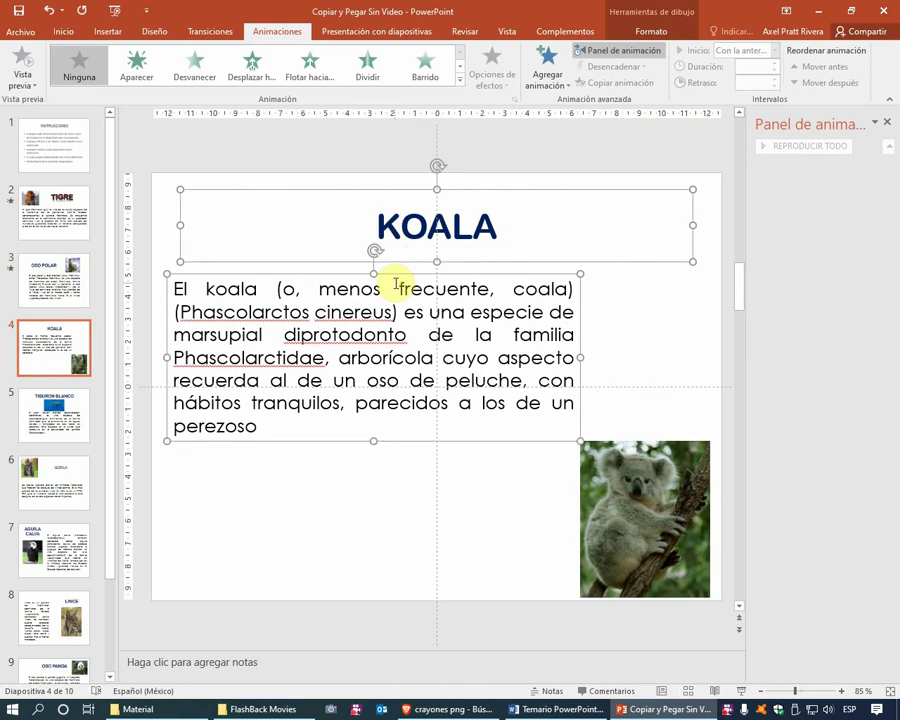
left_click(459, 82)
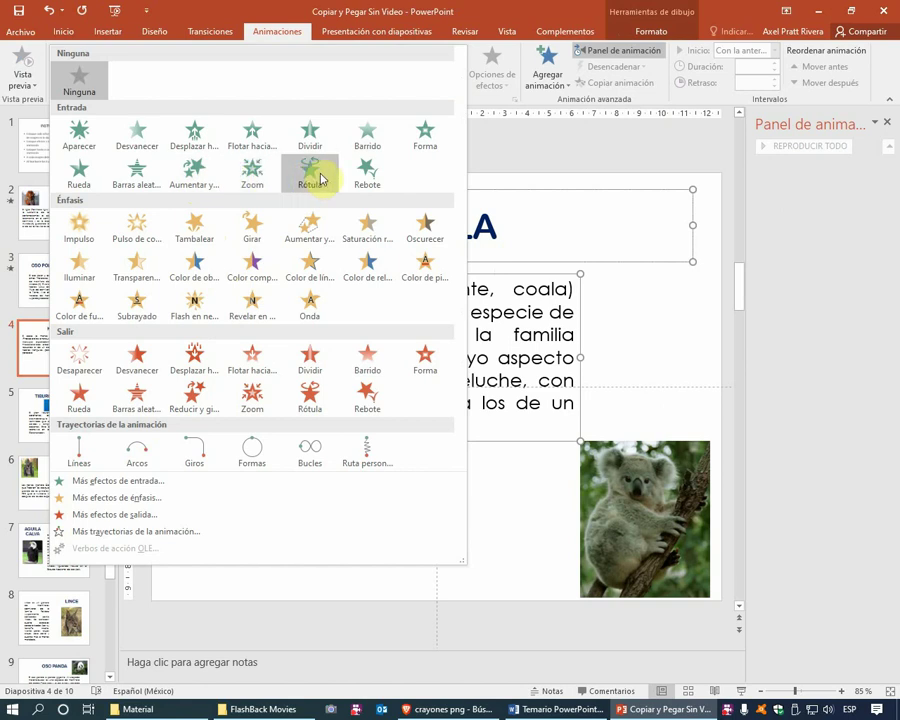
left_click(363, 175)
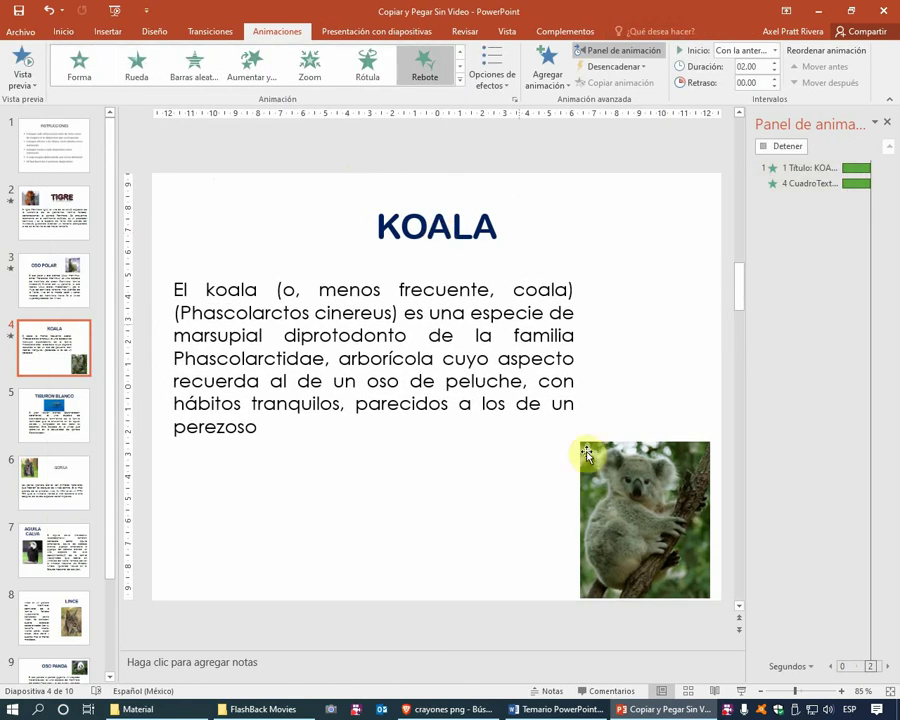
left_click(630, 472)
Set the title and text animations to start Con la anterior
left_click(415, 230)
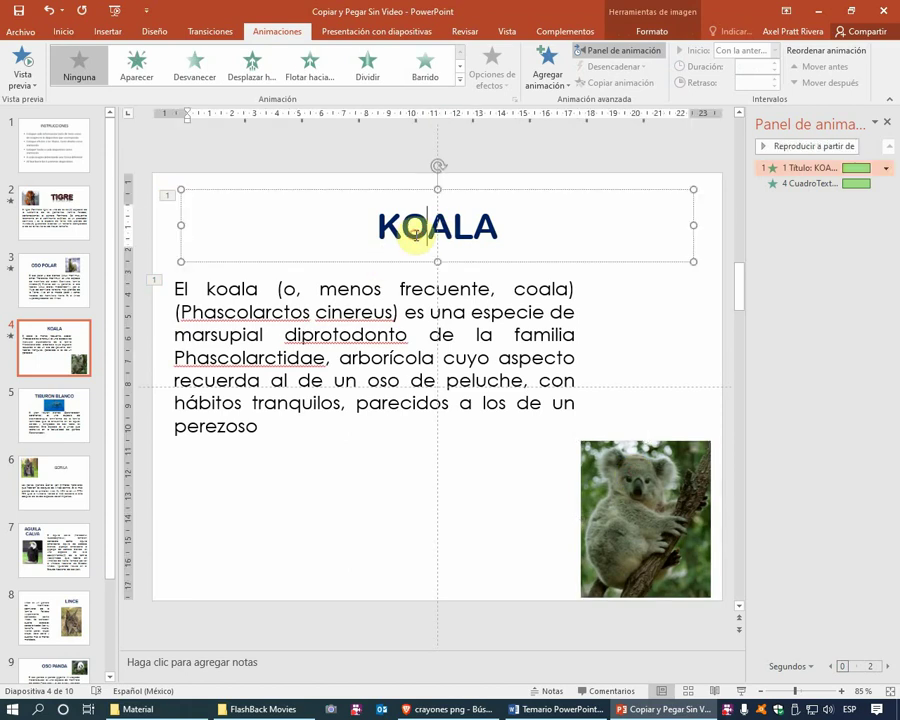
left_click(380, 300)
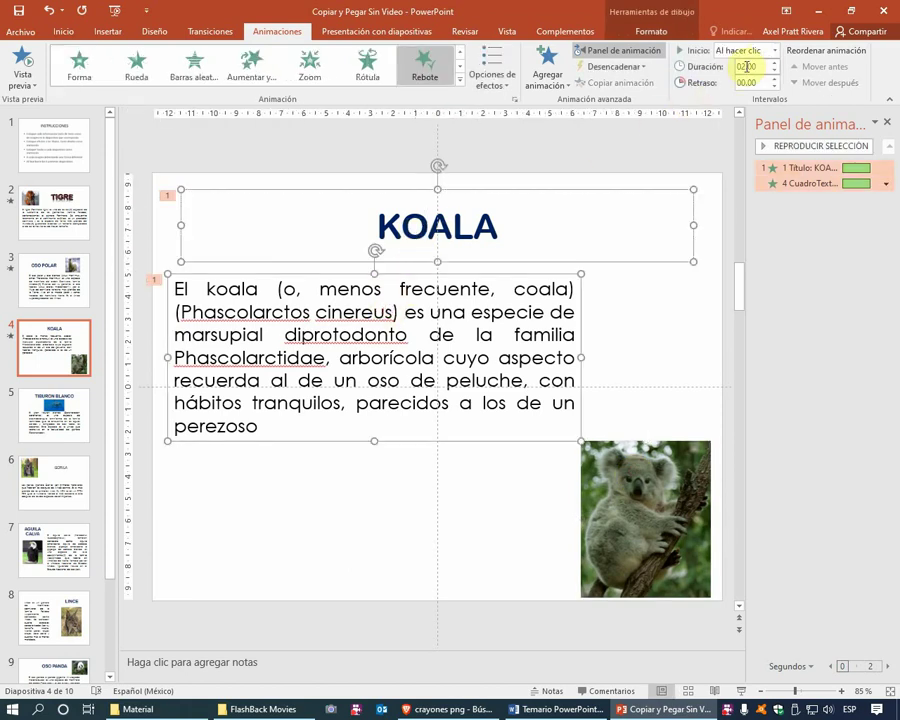
left_click(775, 50)
left_click(740, 82)
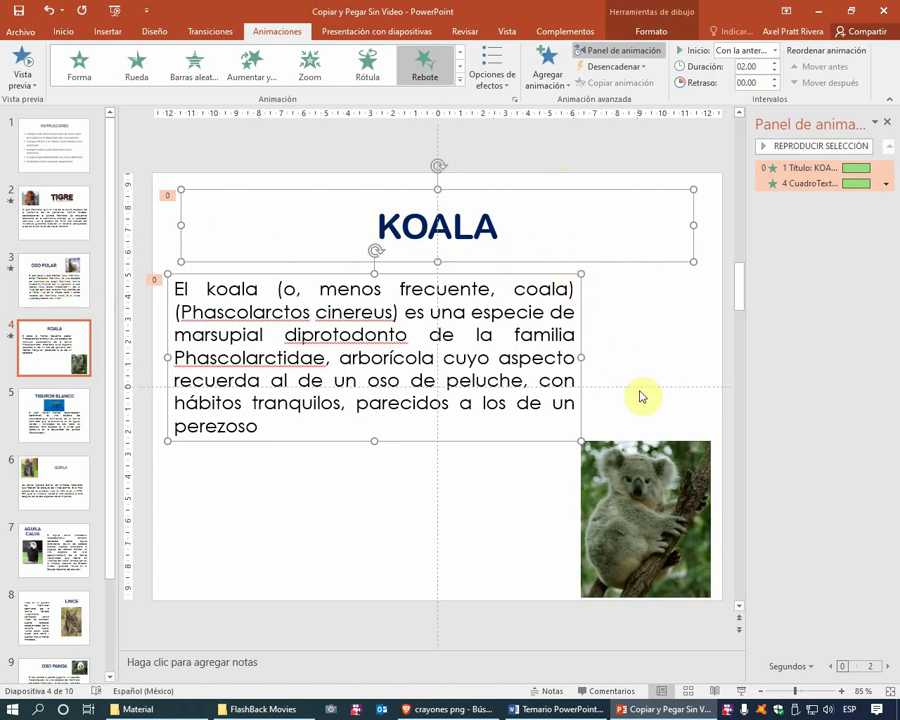
left_click(640, 454)
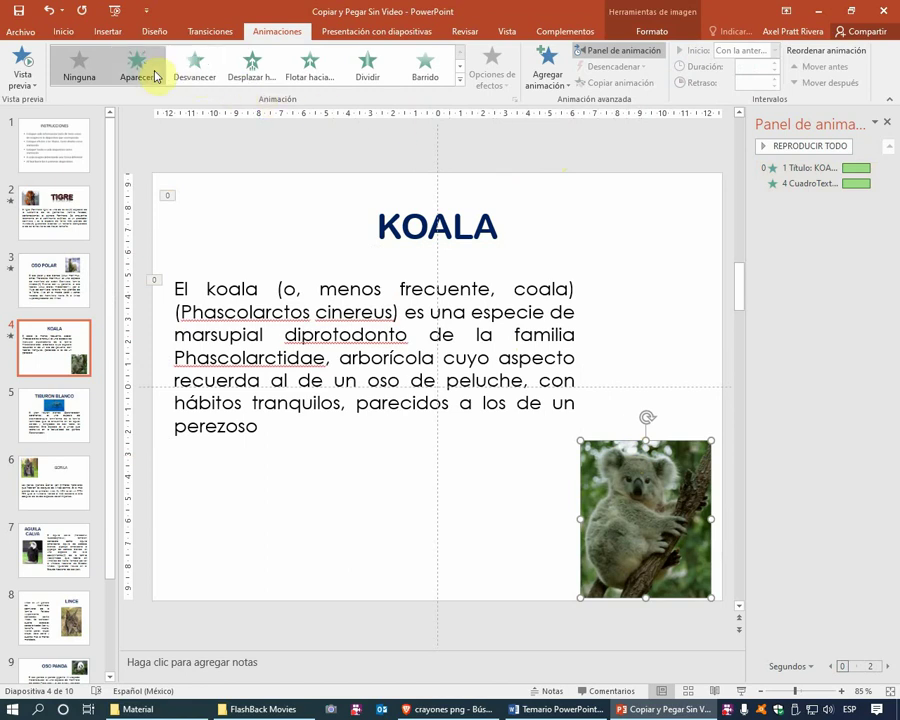
left_click(310, 76)
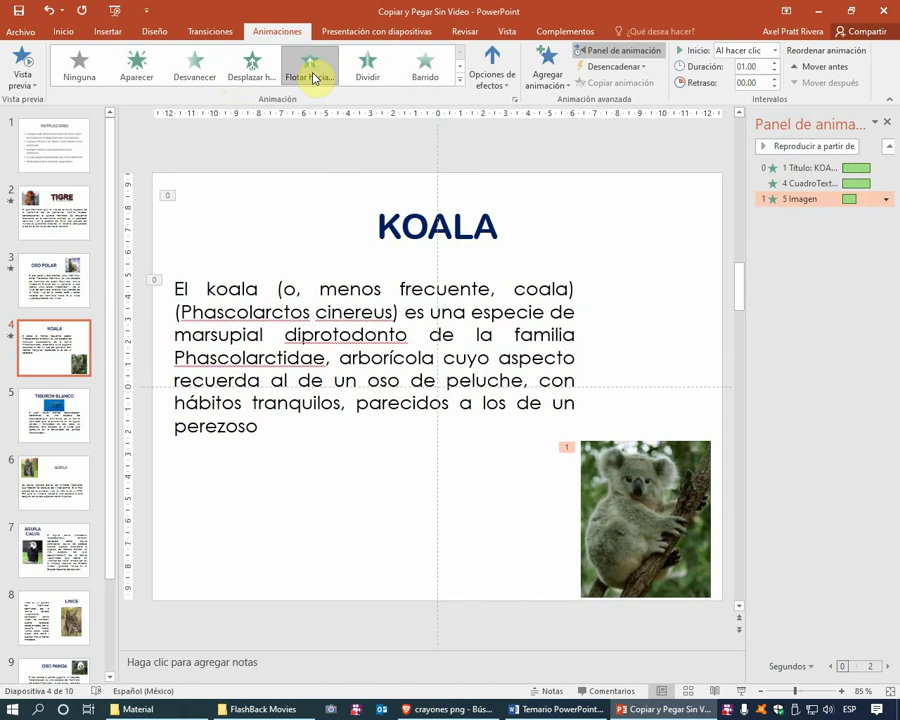
left_click(493, 86)
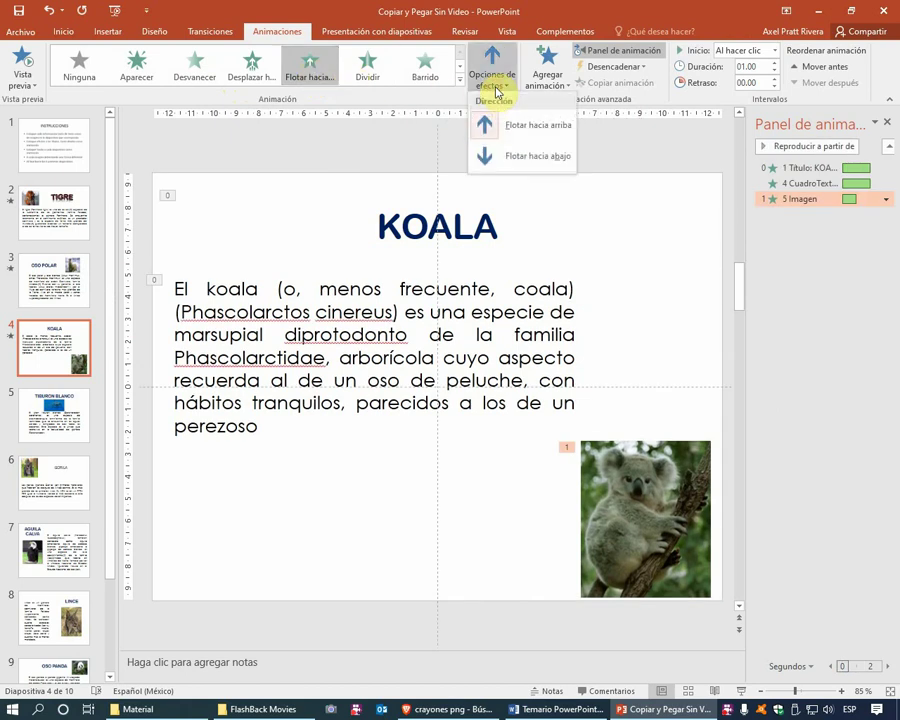
left_click(502, 158)
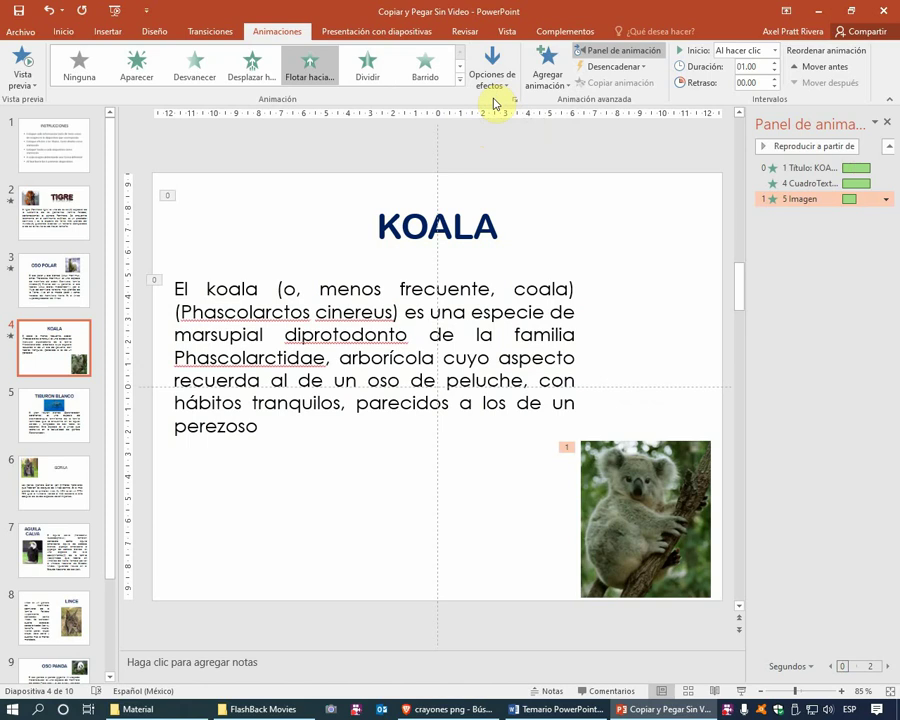
left_click(658, 465)
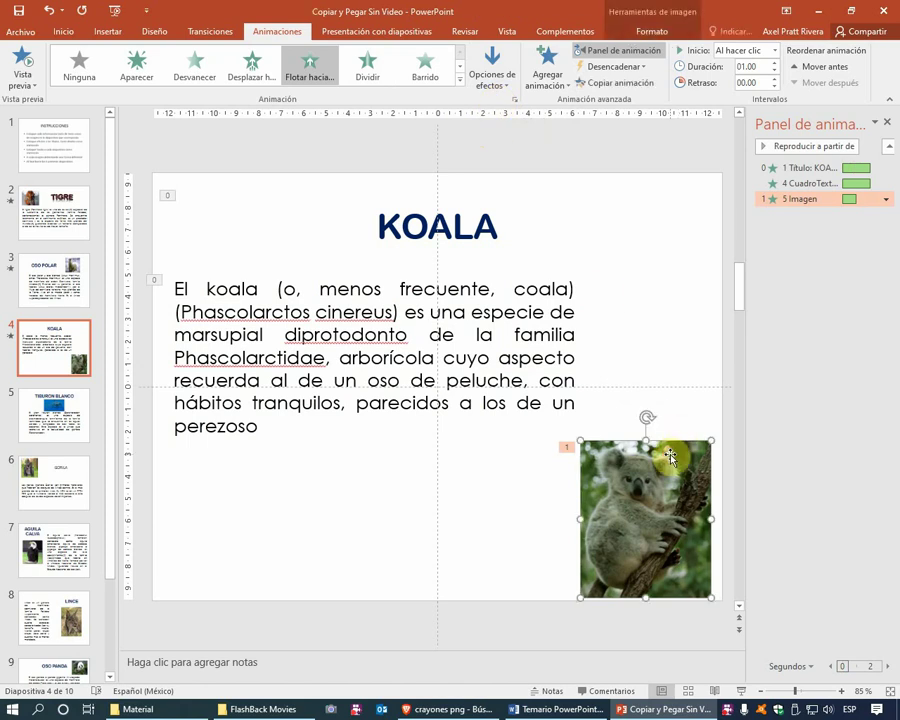
left_click(775, 51)
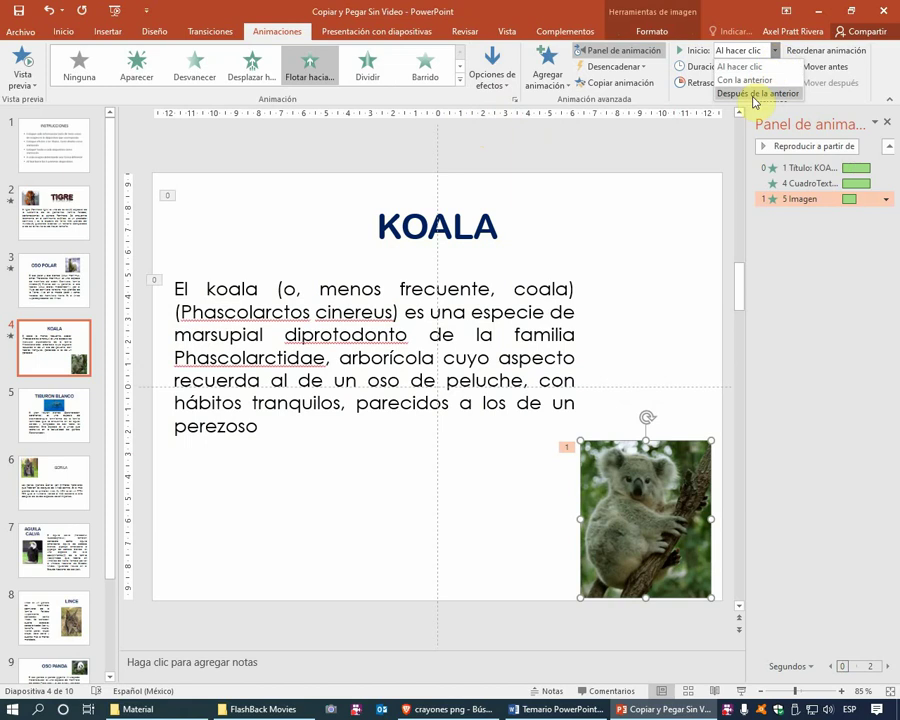
left_click(757, 93)
left_click(641, 279)
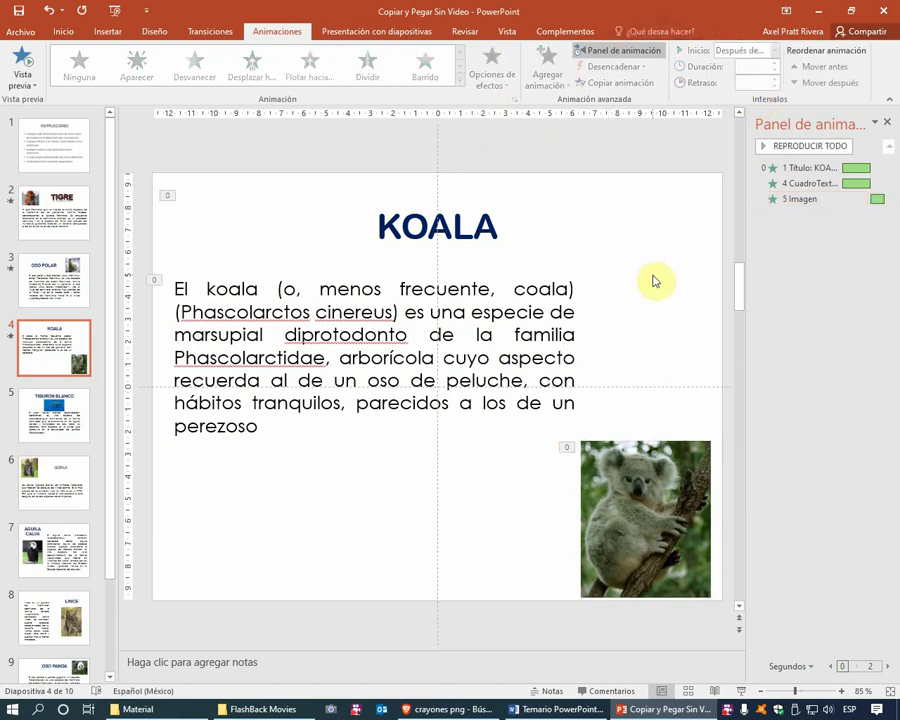
left_click(802, 168)
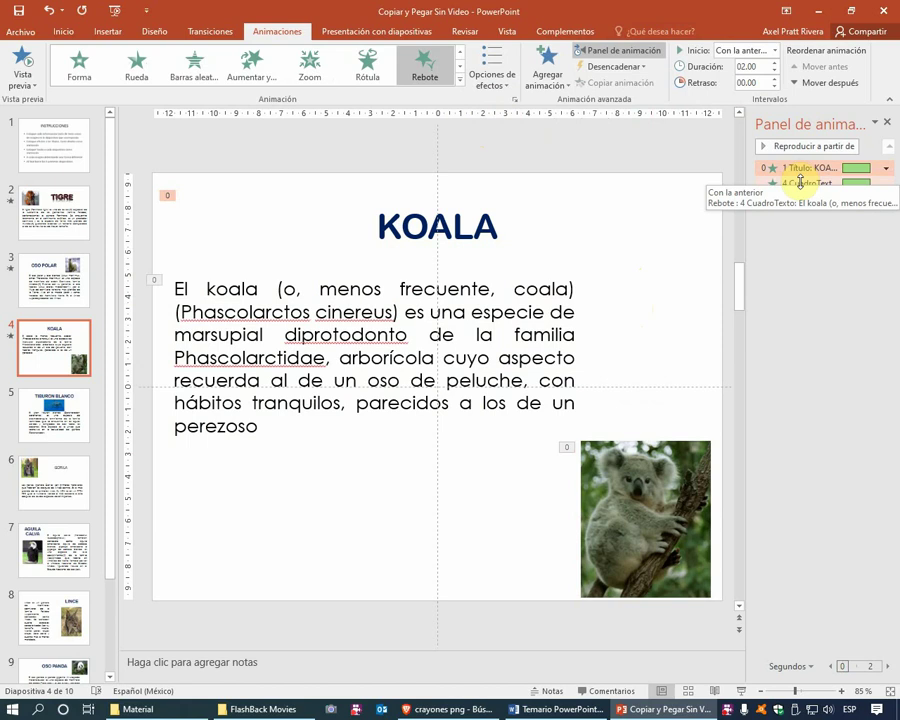
left_click(800, 183)
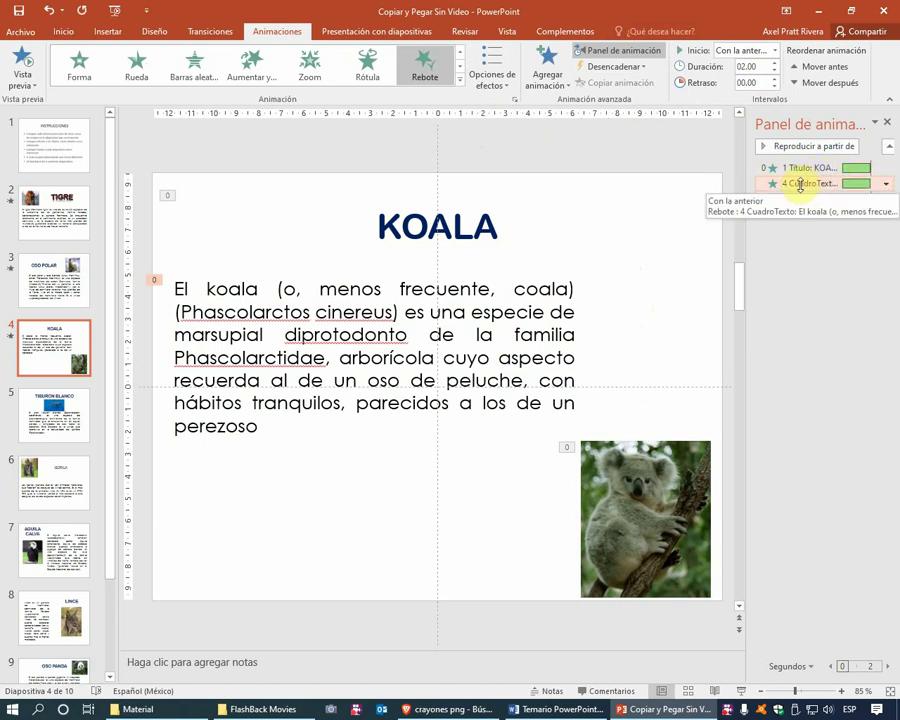
left_click(804, 168)
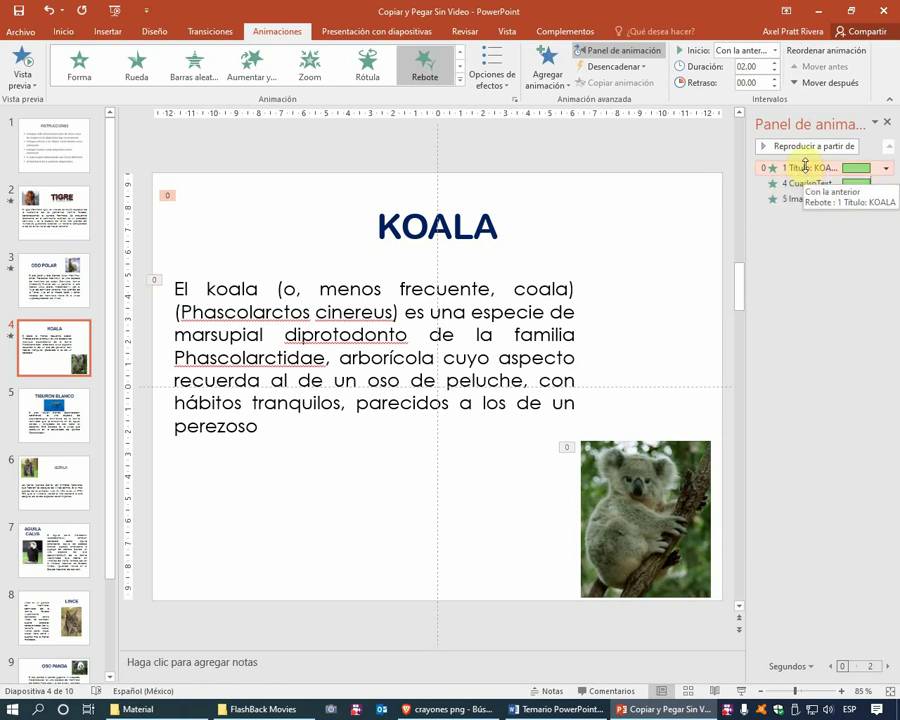
Move the title animation to the end of the order, stretch the image timing, and preview
left_click(813, 87)
left_click(813, 87)
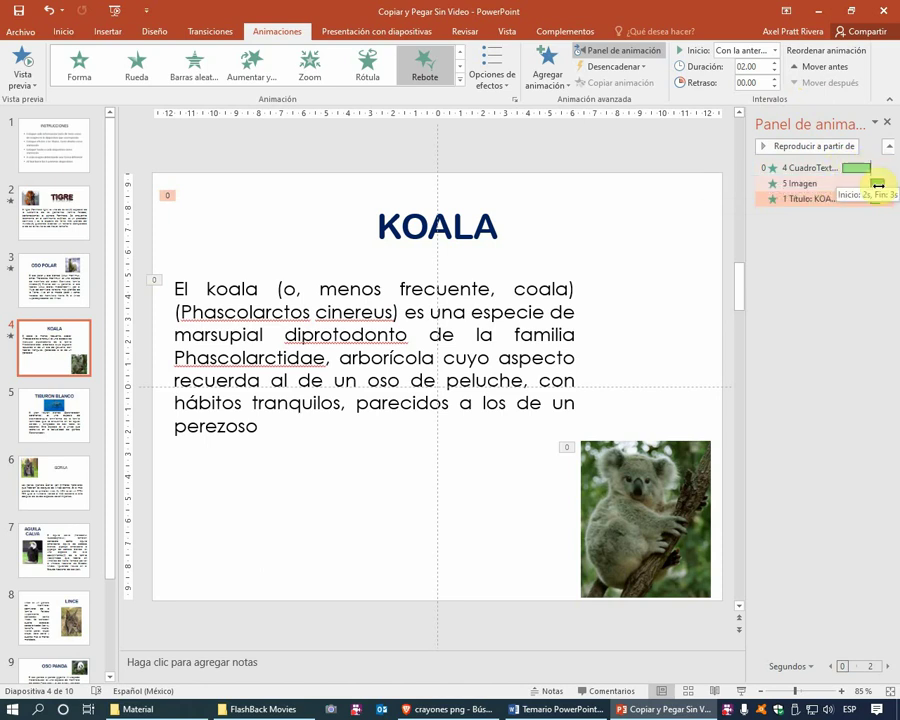
left_click_drag(877, 183, 877, 195)
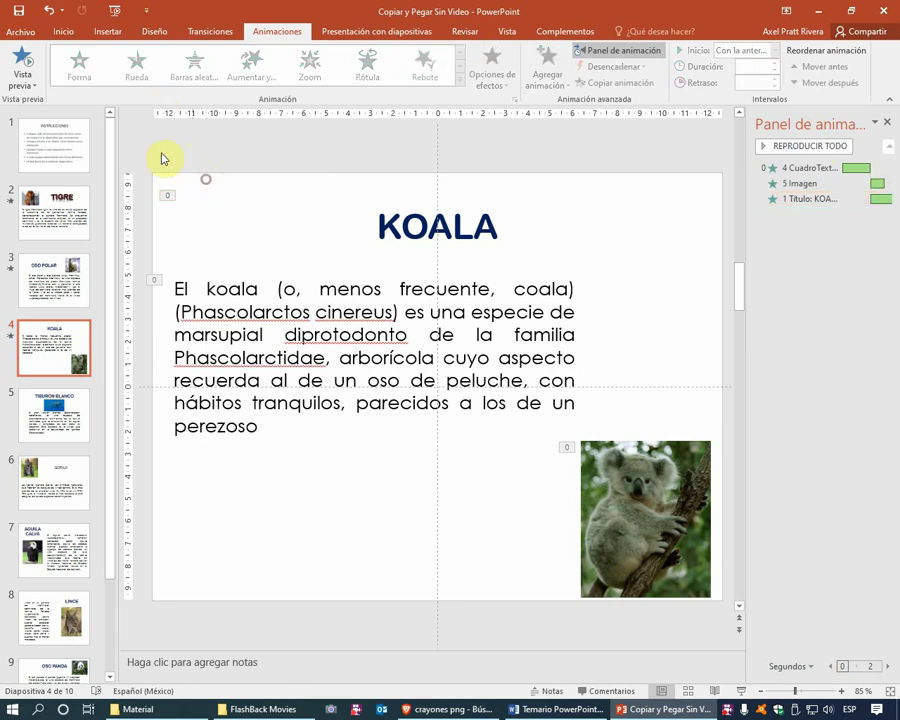
left_click(22, 60)
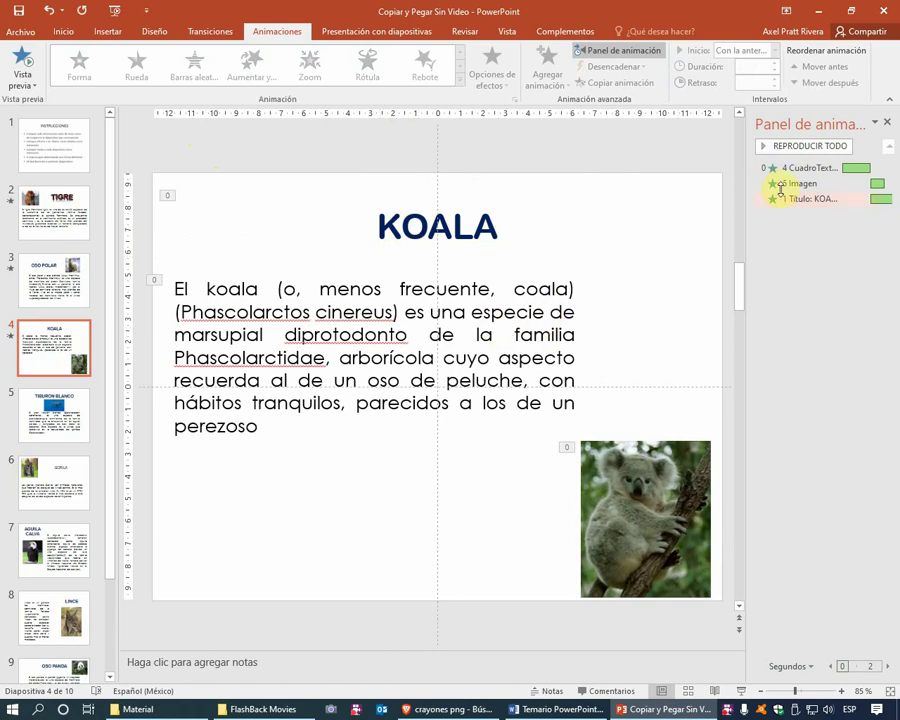
Make the koala image animation start Con la anterior
left_click(803, 168)
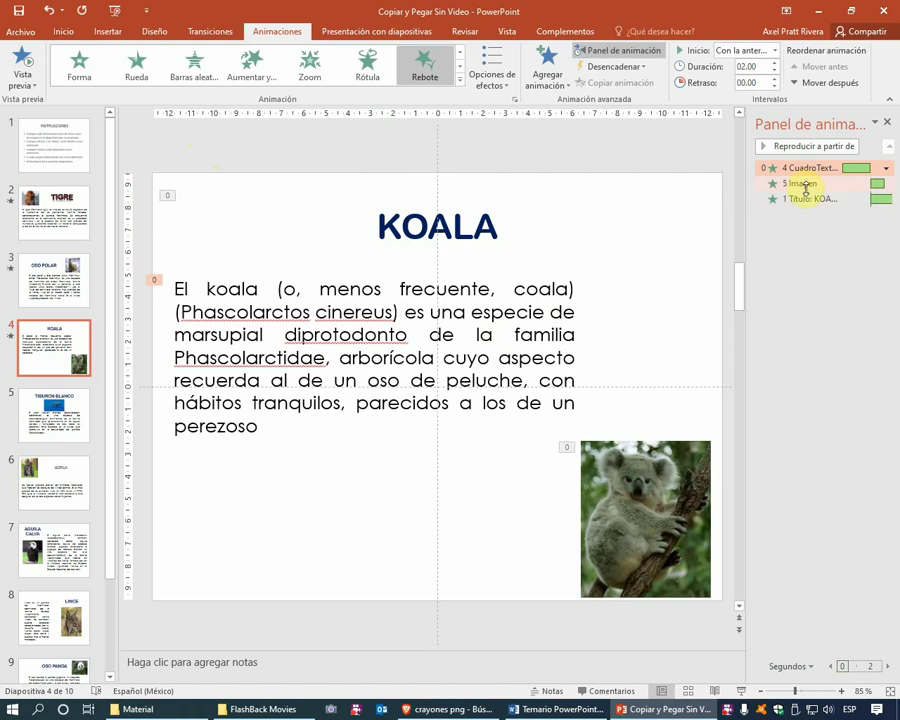
left_click(797, 184)
left_click(624, 481)
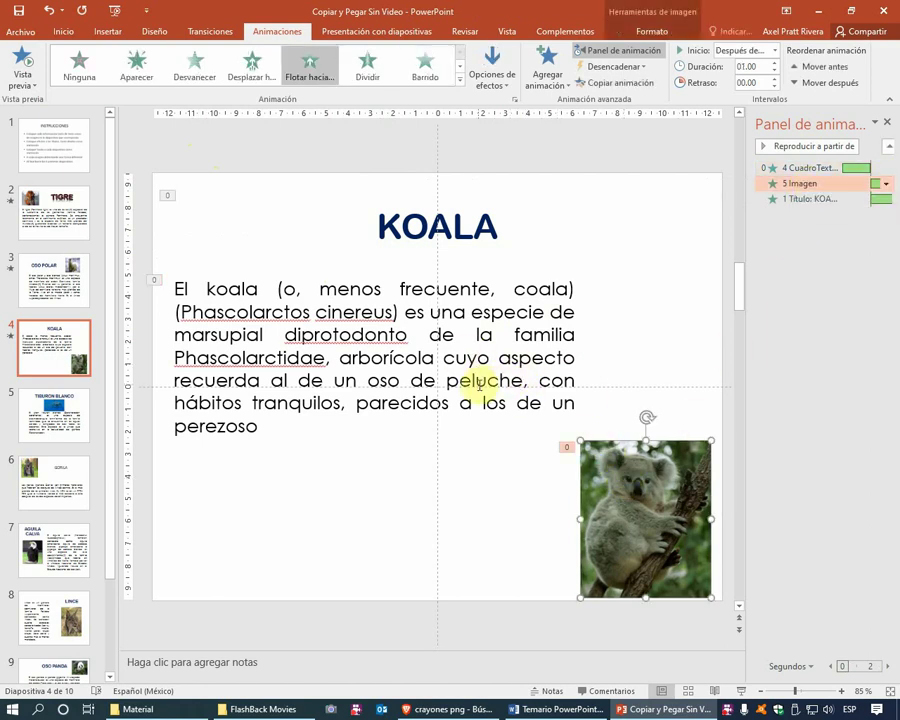
left_click(775, 51)
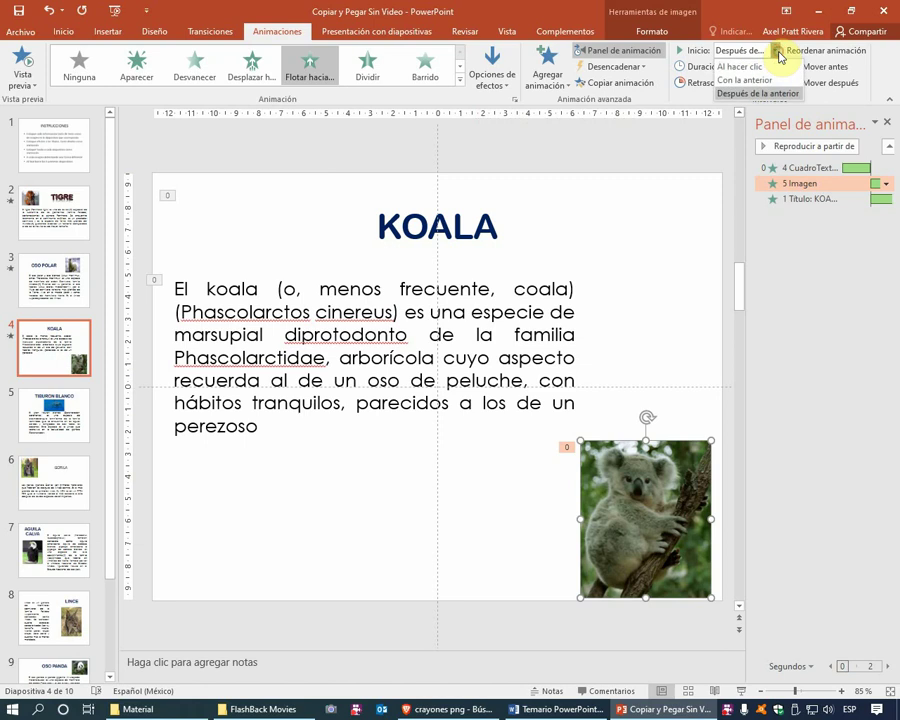
left_click(755, 80)
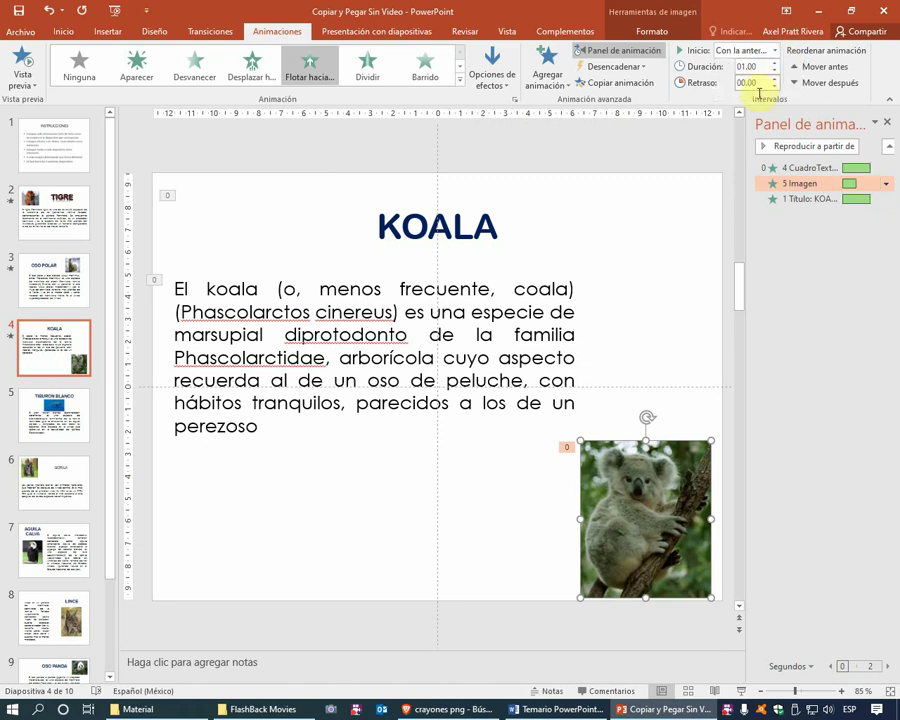
Set the title animation to start after the previous one, undoing a trial timeline drag
left_click(473, 228)
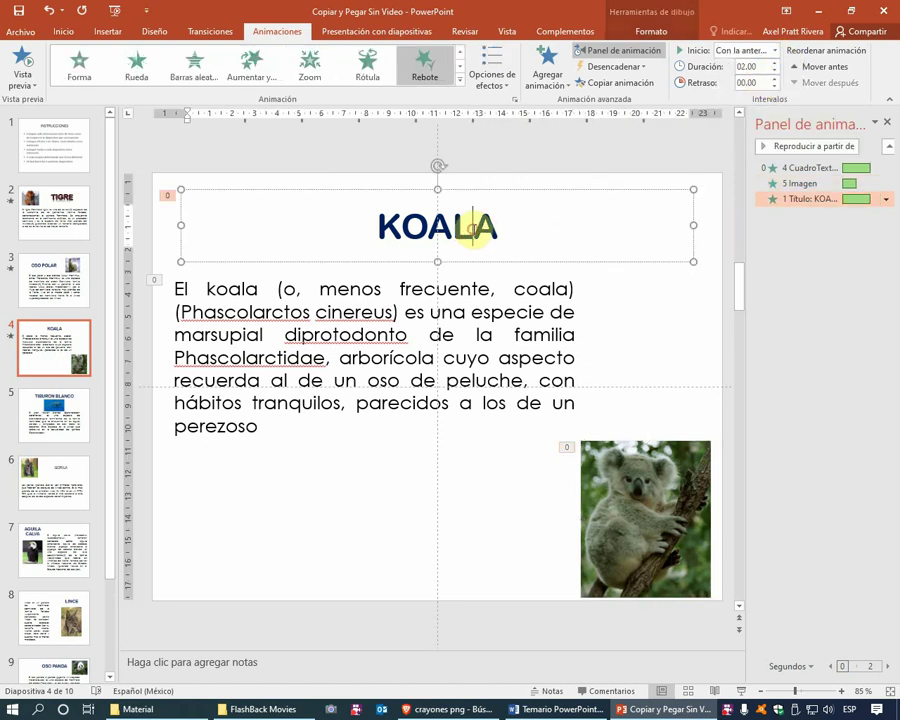
left_click(775, 51)
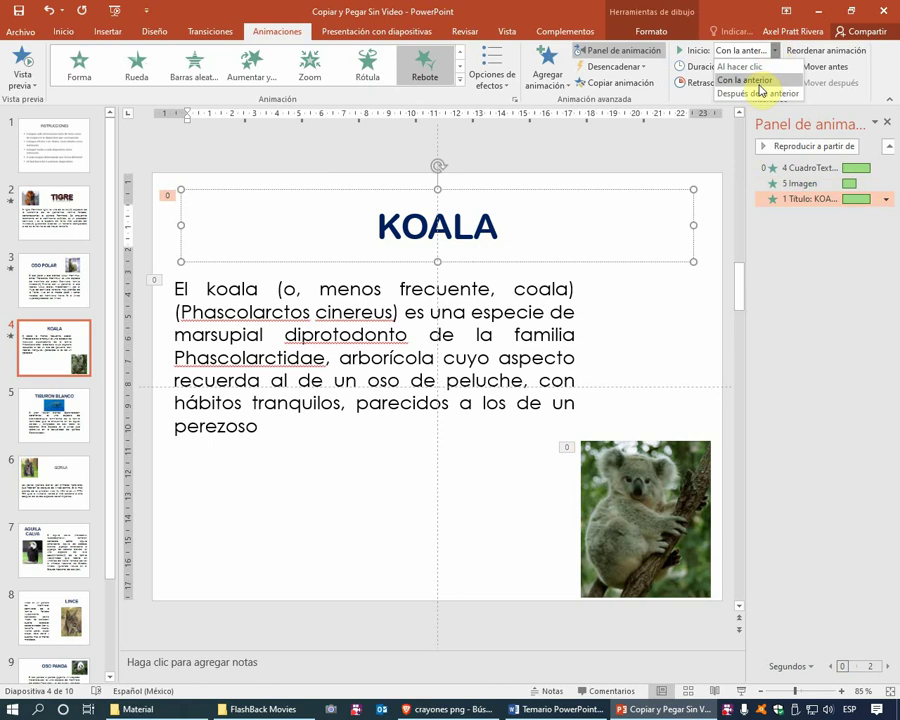
left_click(760, 92)
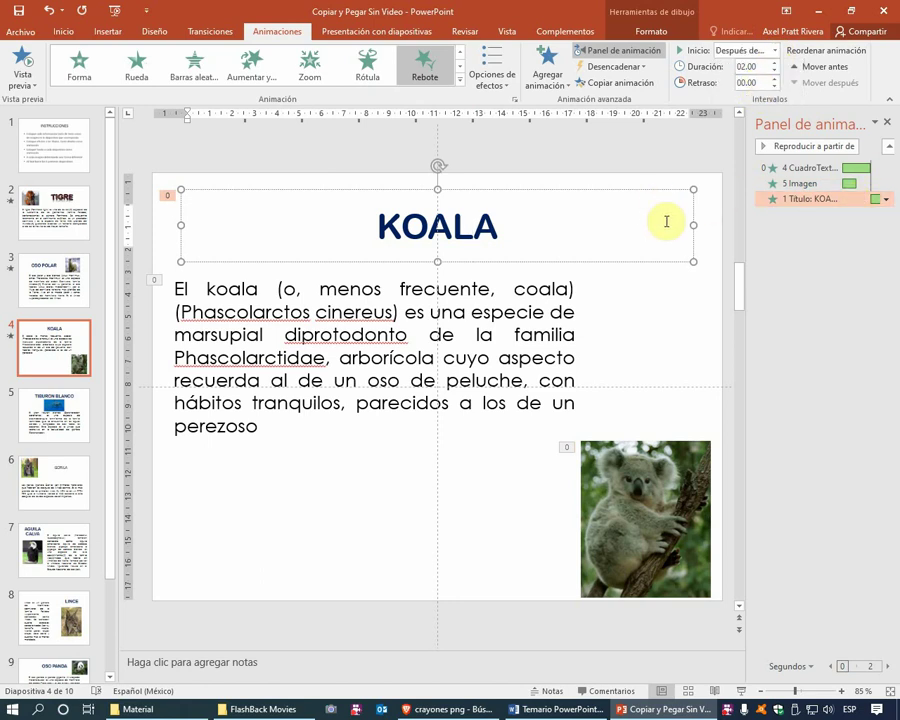
left_click(655, 289)
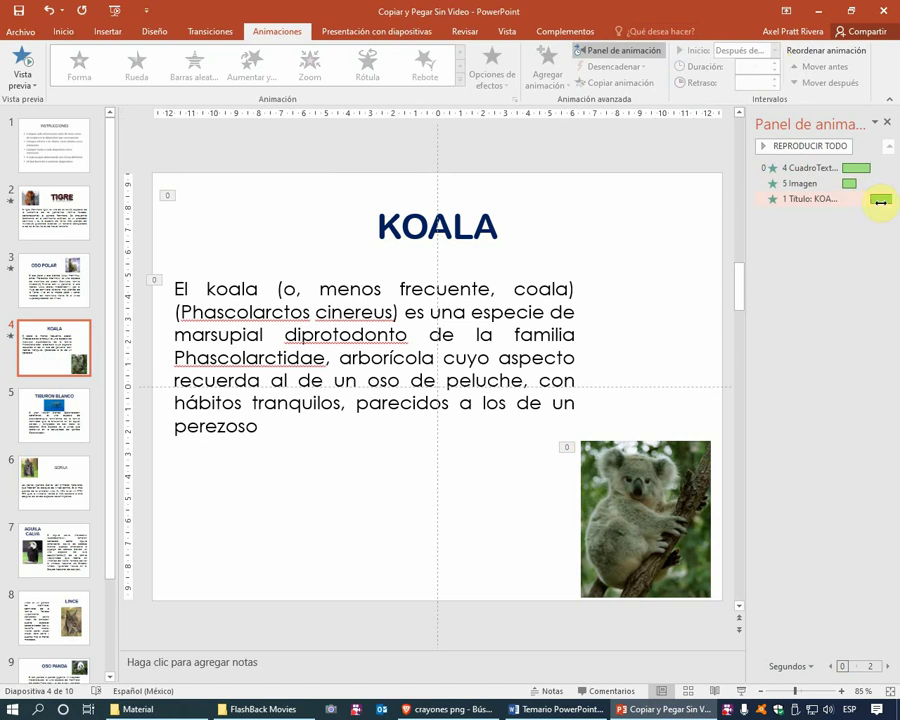
left_click_drag(880, 202, 876, 203)
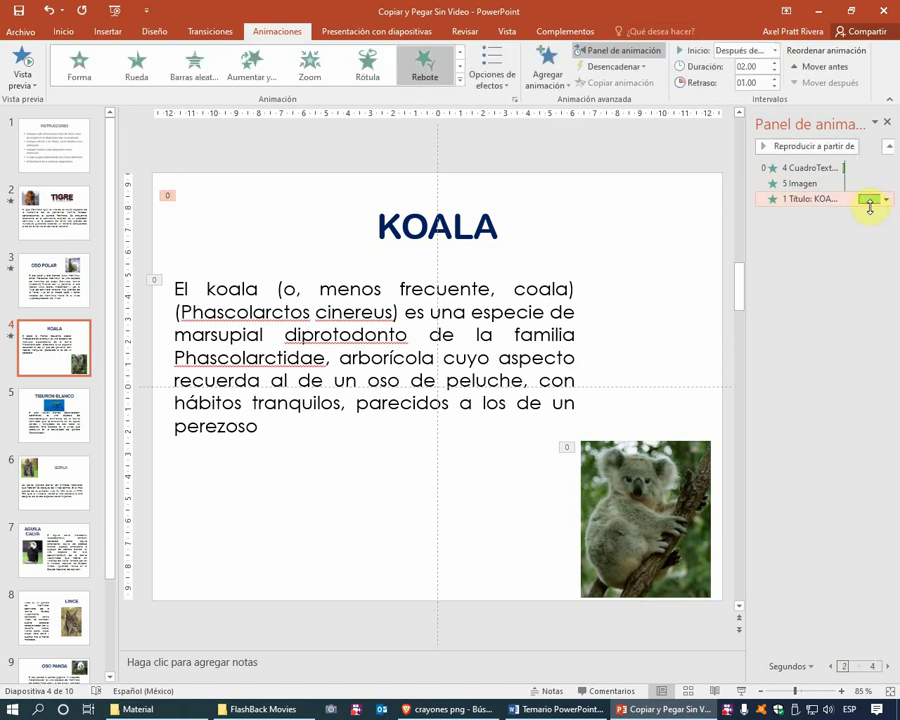
left_click_drag(870, 203, 864, 200)
left_click(49, 10)
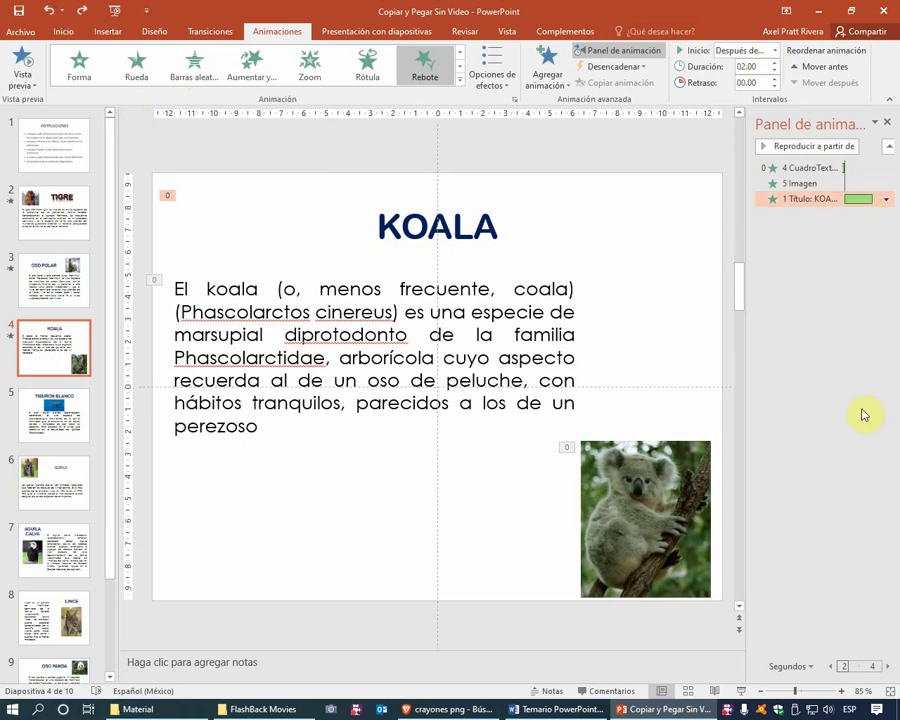
left_click(832, 667)
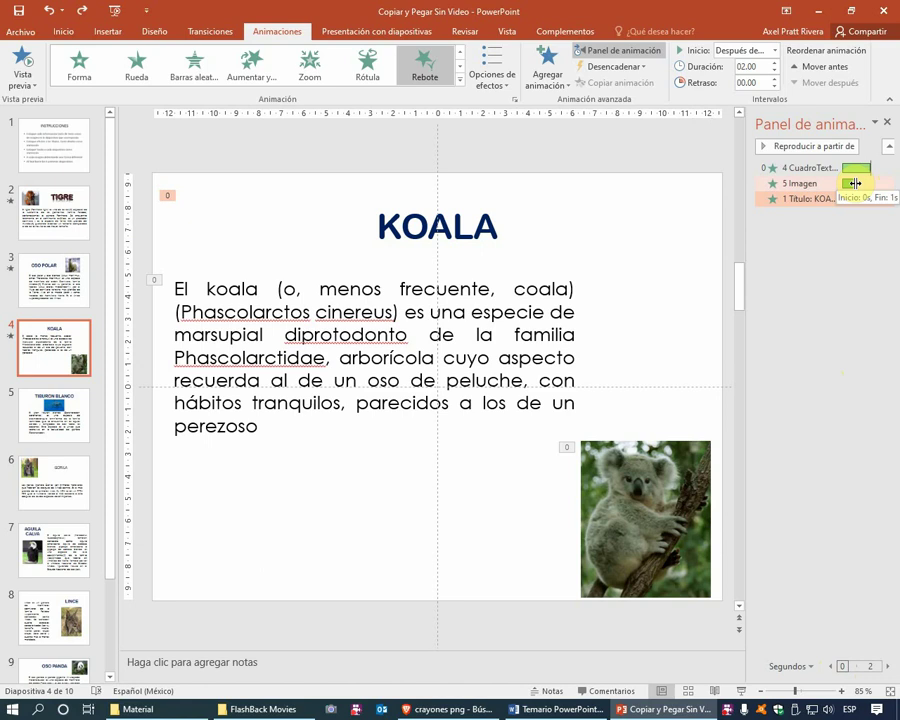
Give the title animation Con la anterior start with a 01.00-second delay, then preview
left_click(855, 183)
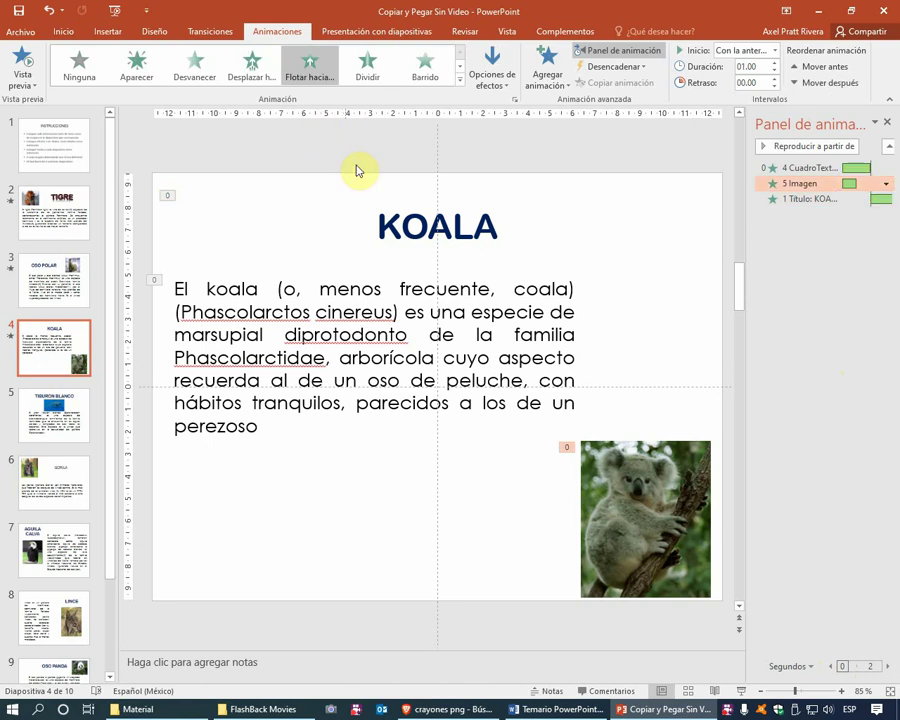
left_click(798, 198)
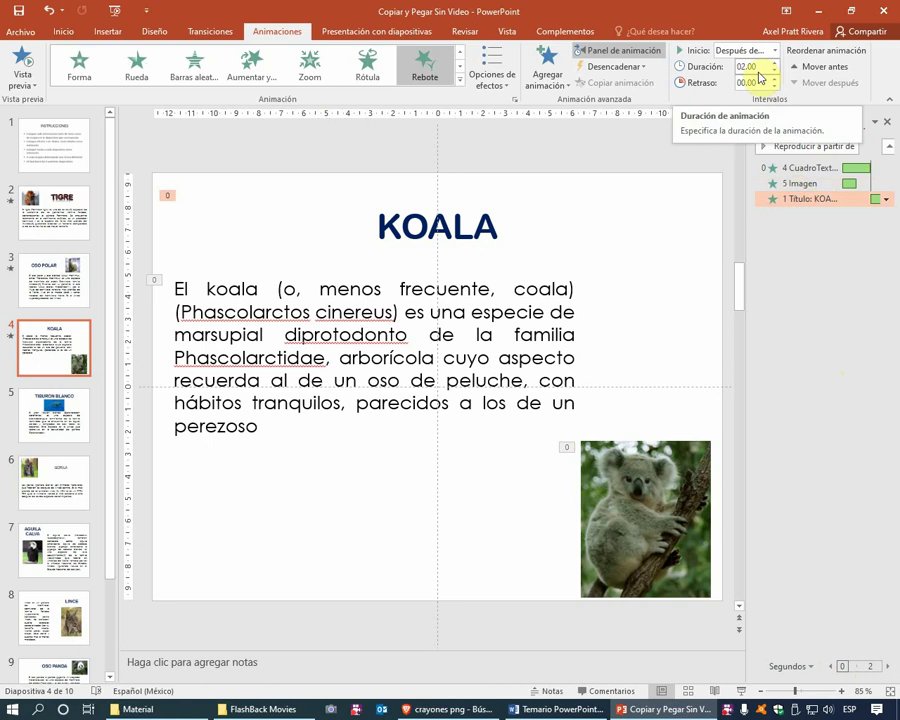
left_click(748, 82)
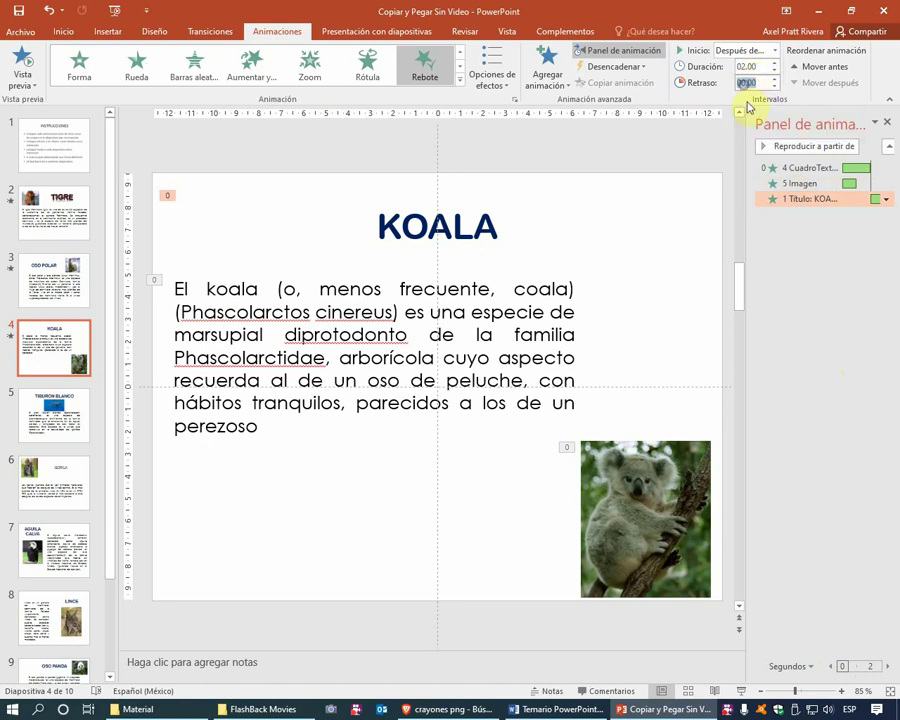
left_click(745, 83)
key("Return")
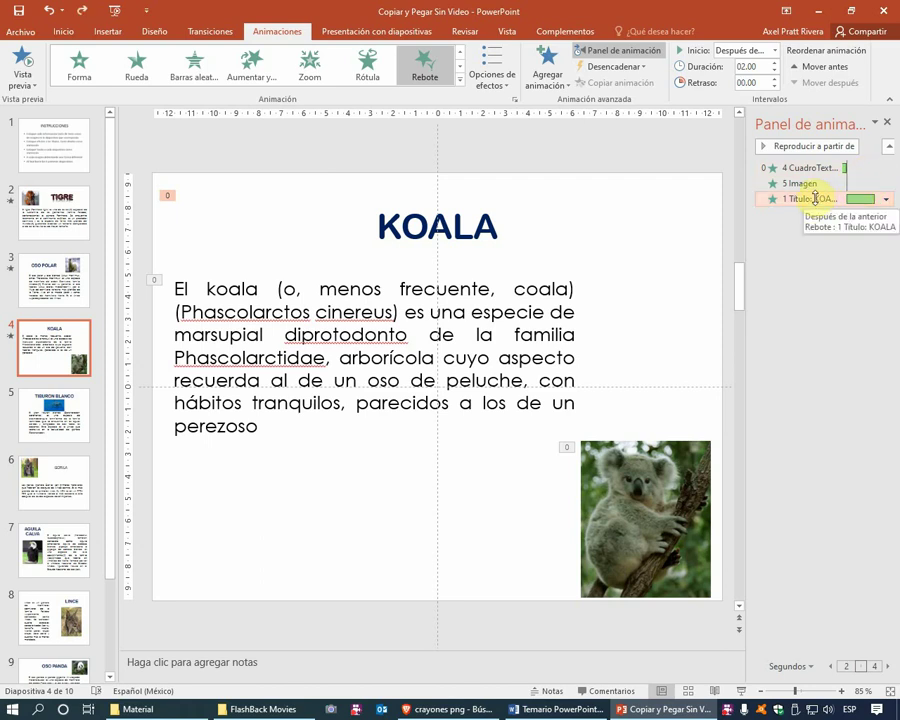
left_click(774, 50)
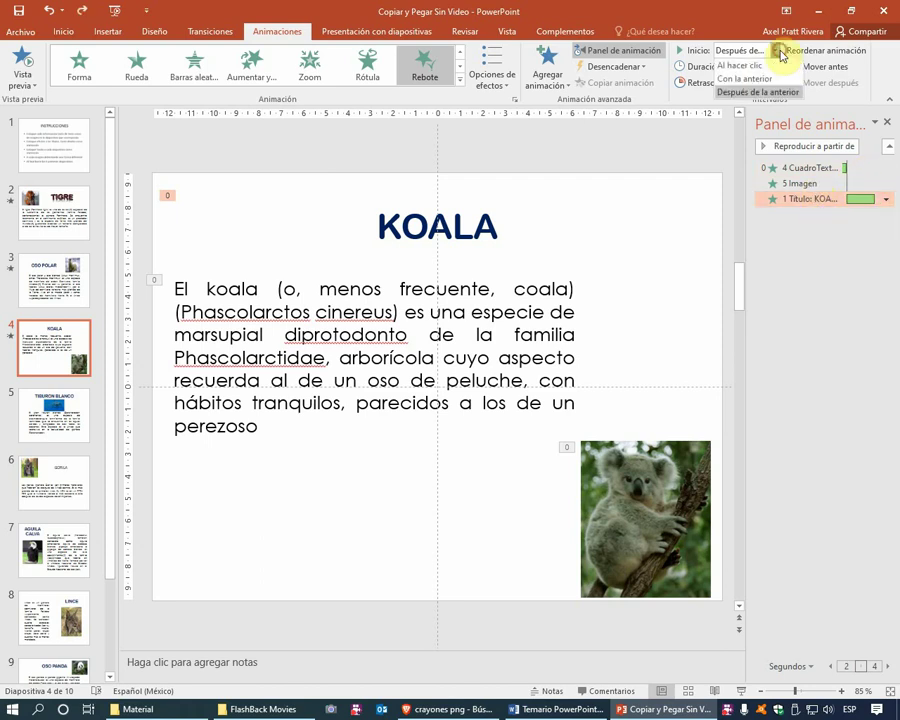
left_click(761, 79)
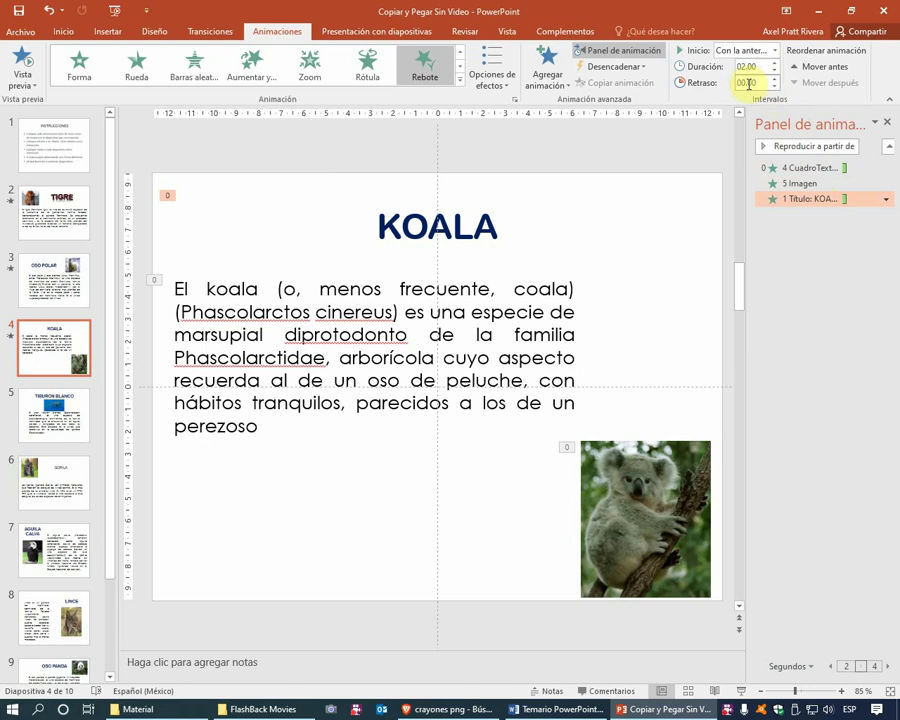
double_click(745, 83)
type("01")
key("Return")
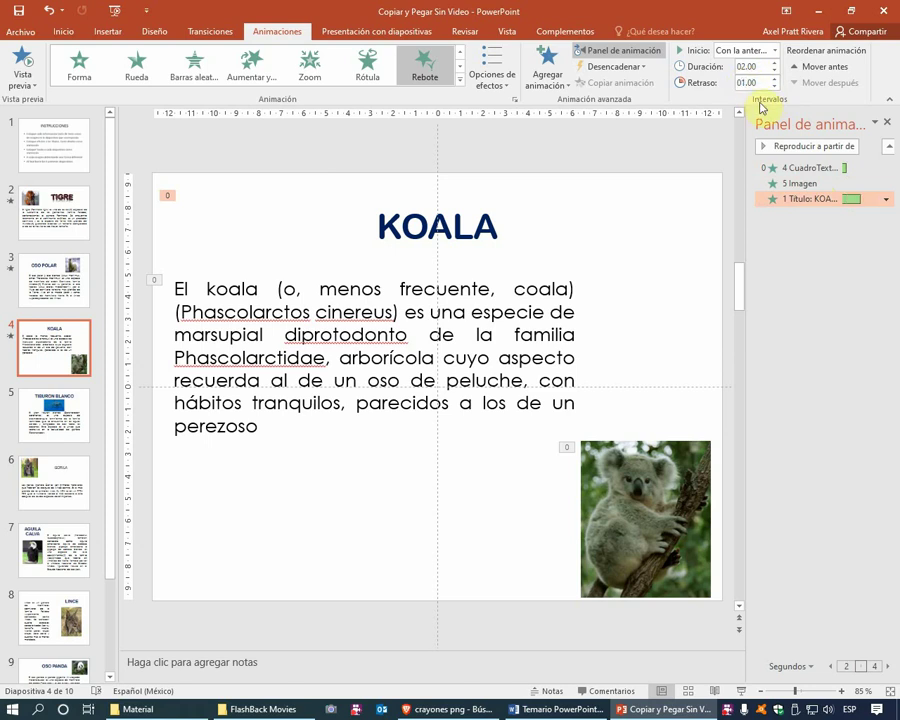
left_click(830, 667)
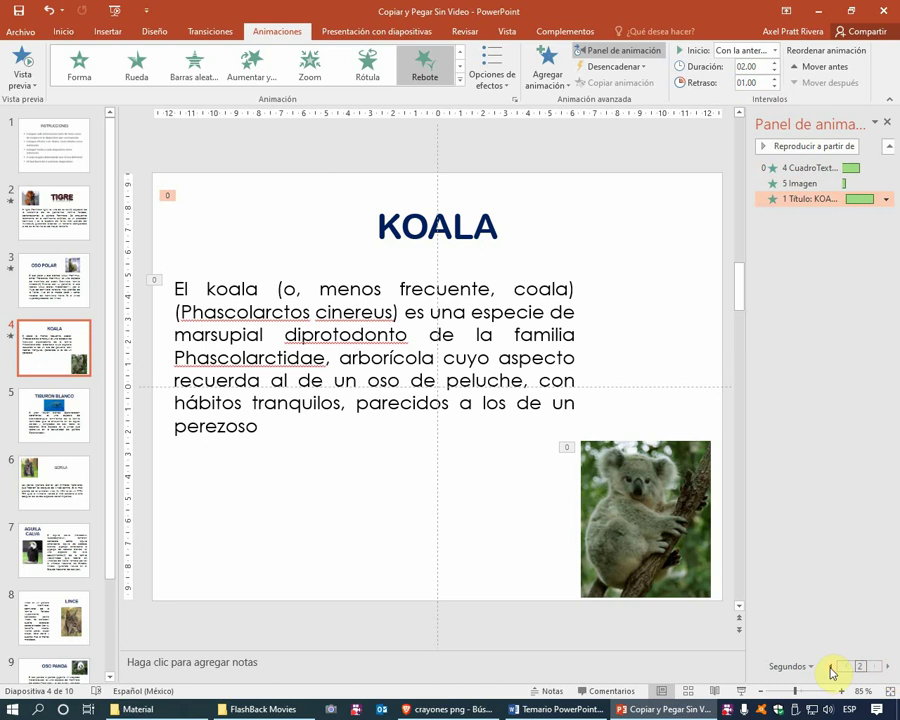
left_click(848, 238)
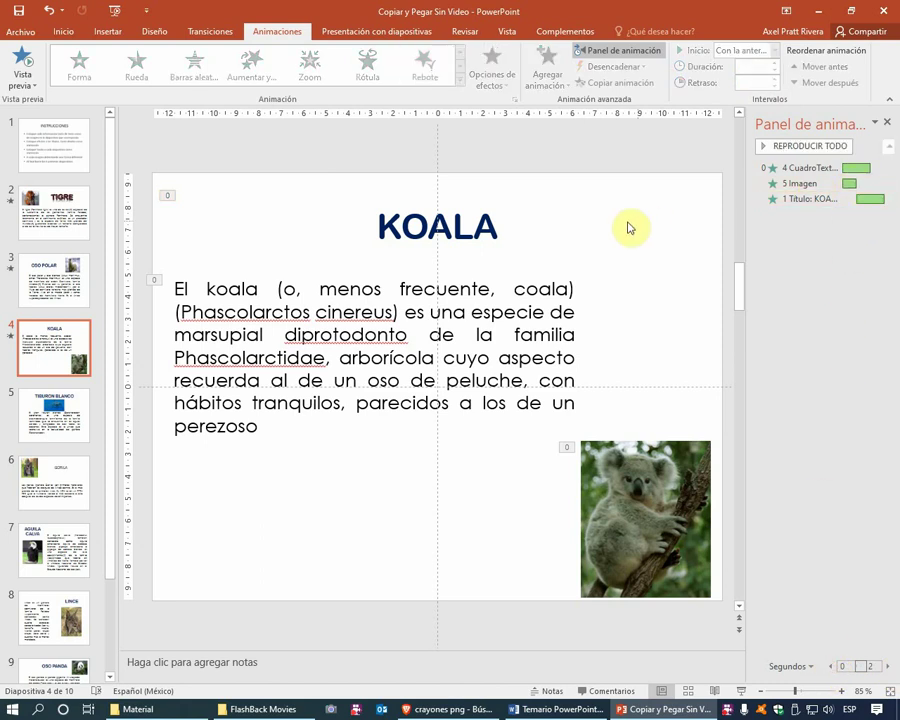
left_click(28, 60)
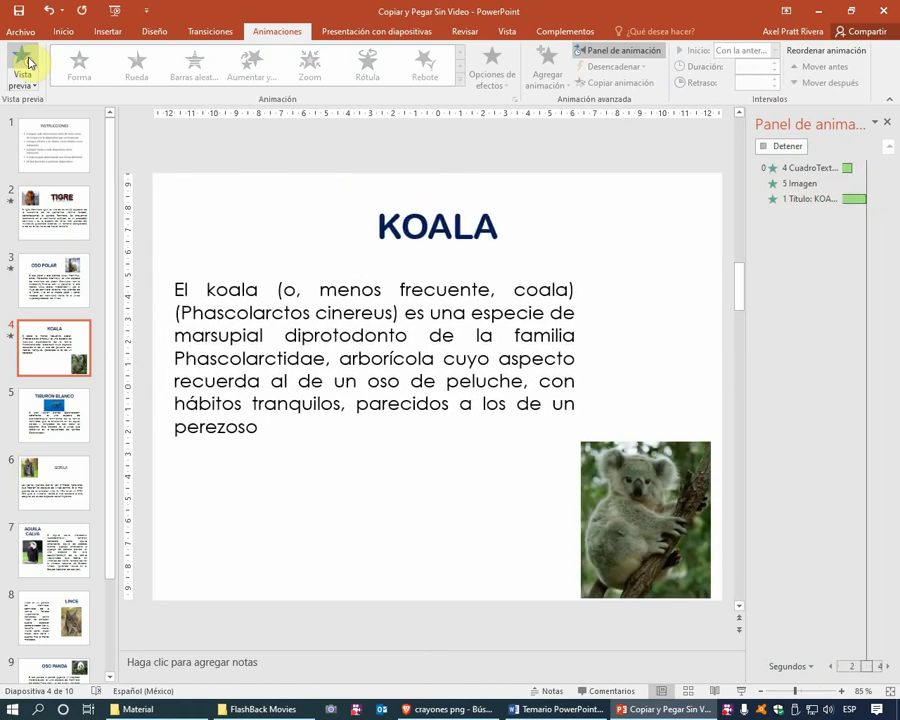
On the TIBURON BLANCO slide, give the title, shark image and text a Dividir entrance
left_click(57, 405)
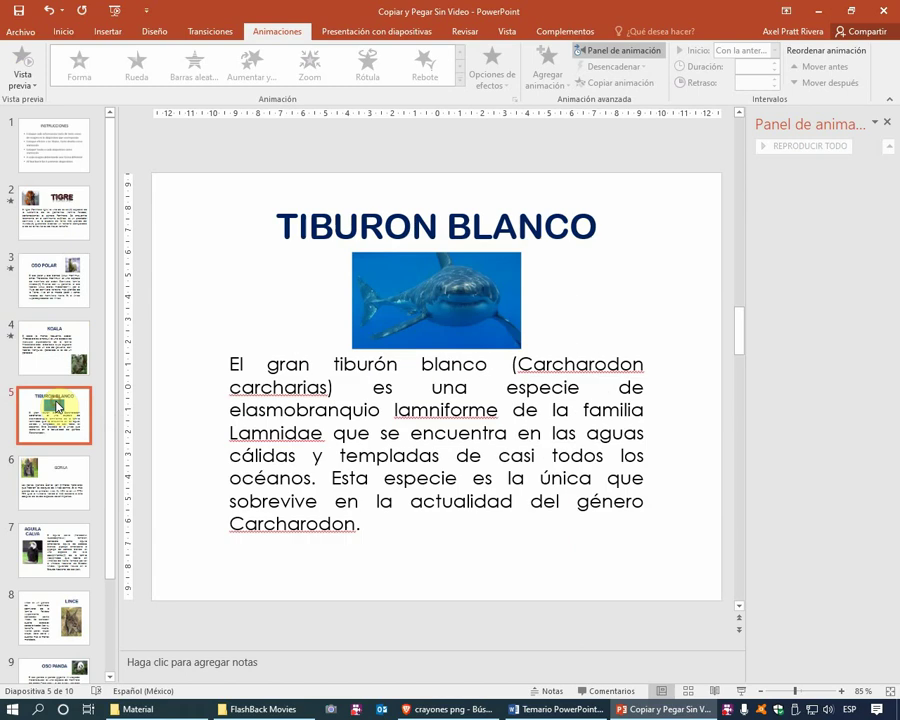
left_click(368, 238)
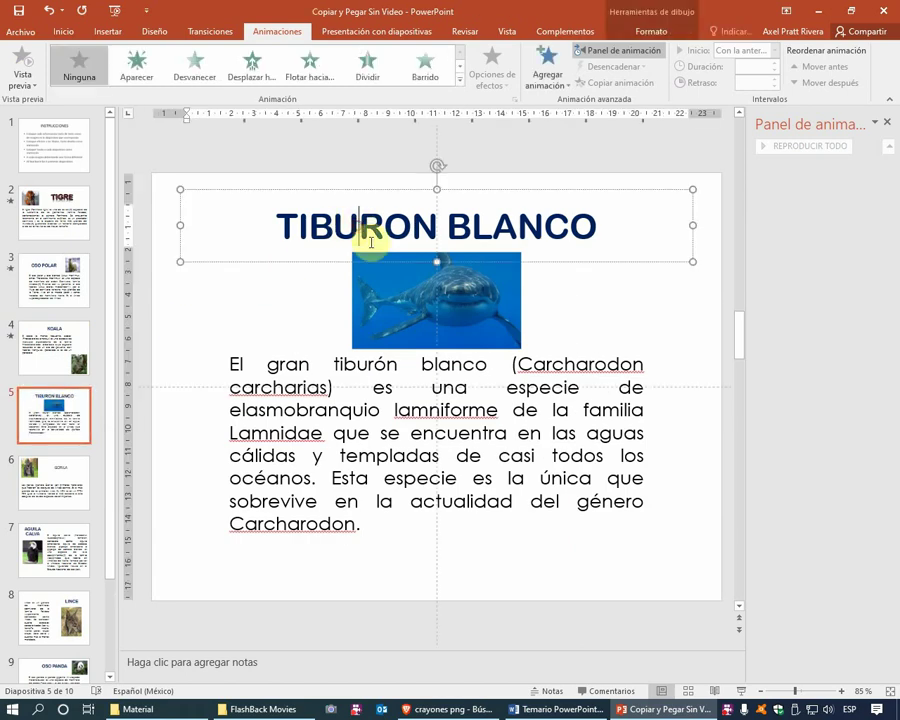
left_click(367, 294, "shift")
left_click(381, 366, "shift")
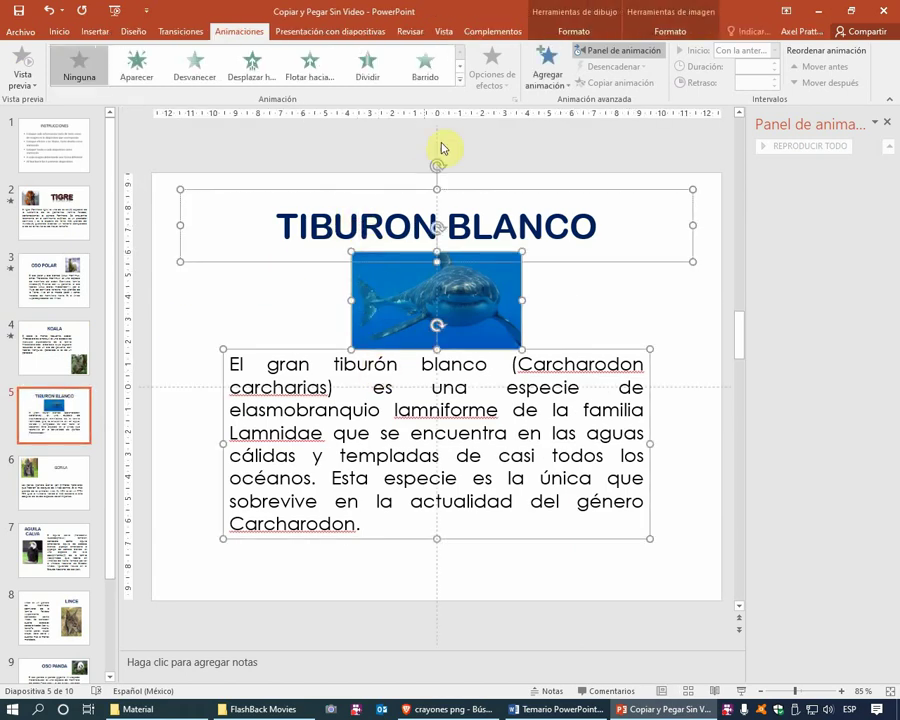
left_click(371, 78)
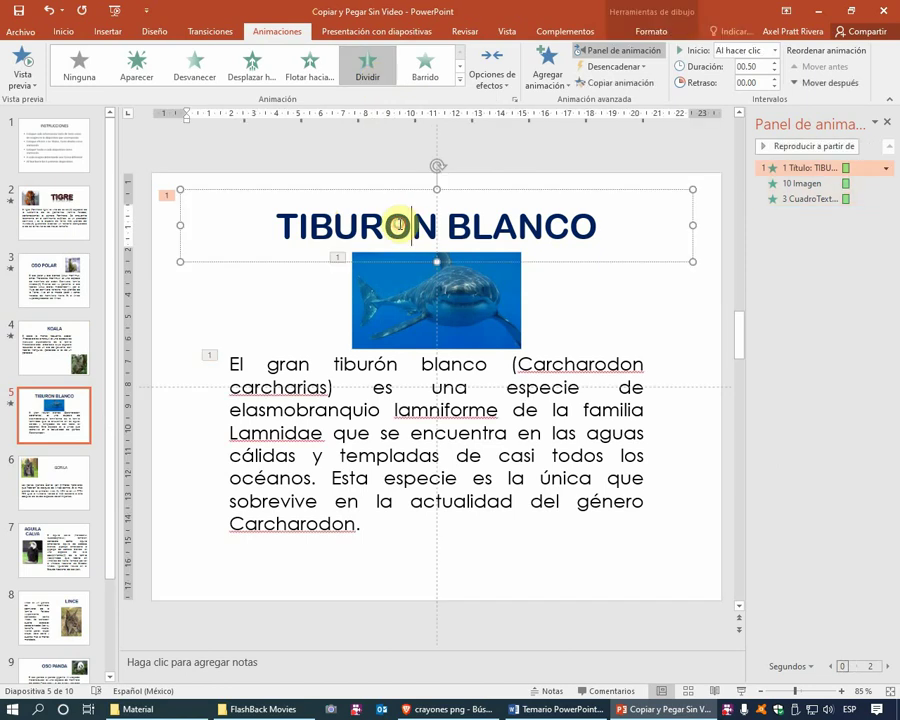
Change the title's split direction to Horizontal saliente and preview the animations twice
left_click(502, 92)
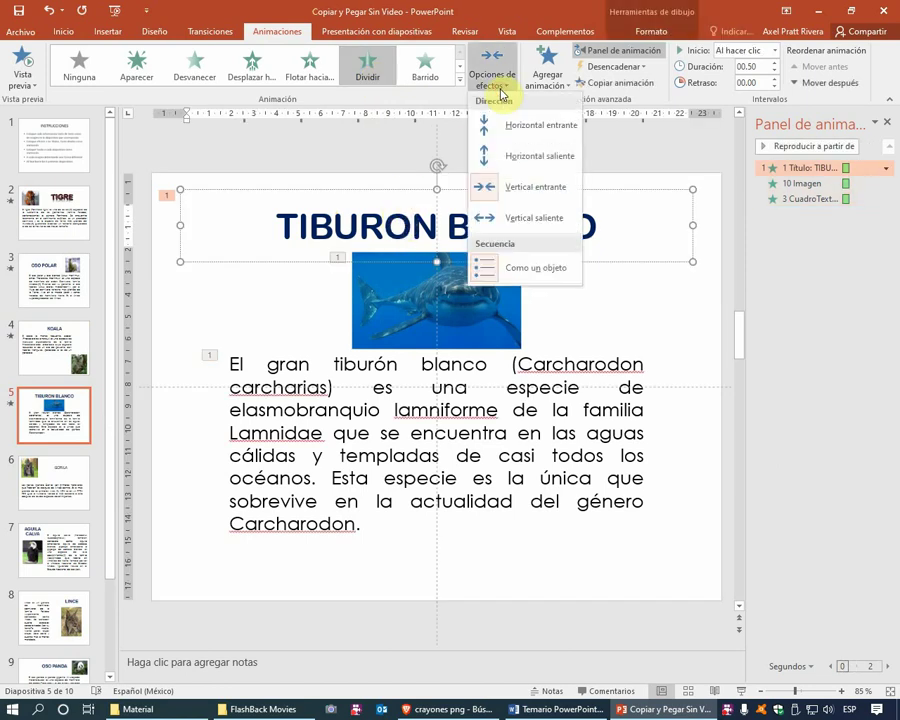
left_click(516, 186)
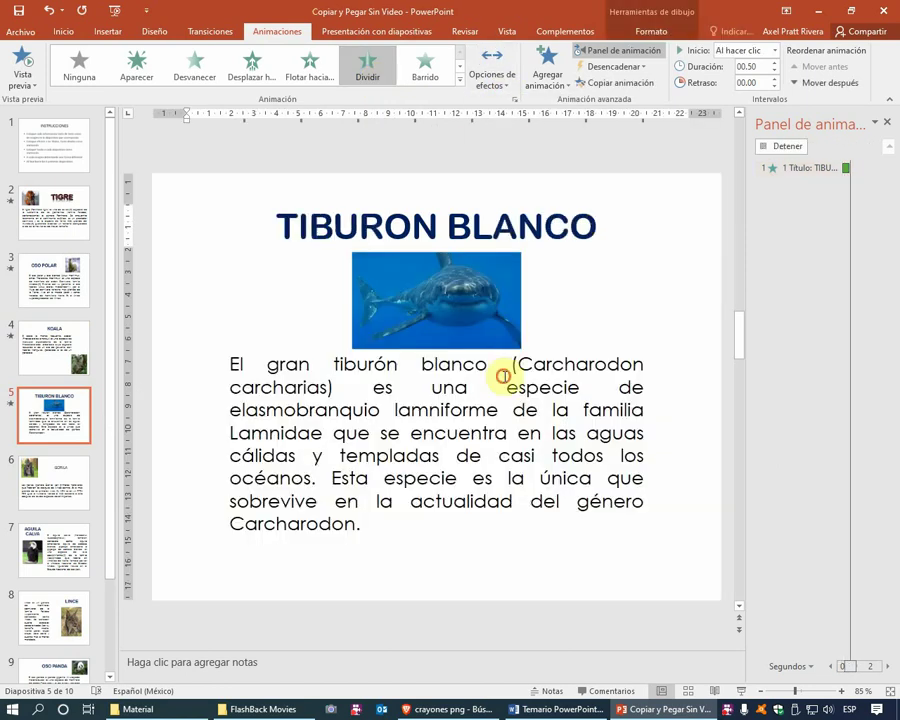
left_click(494, 80)
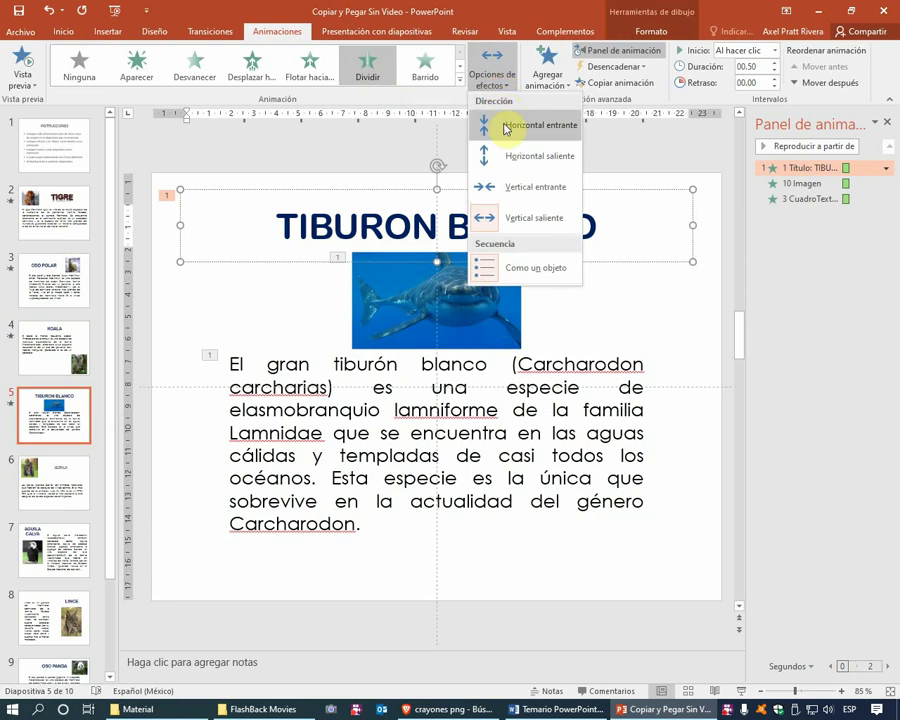
left_click(512, 156)
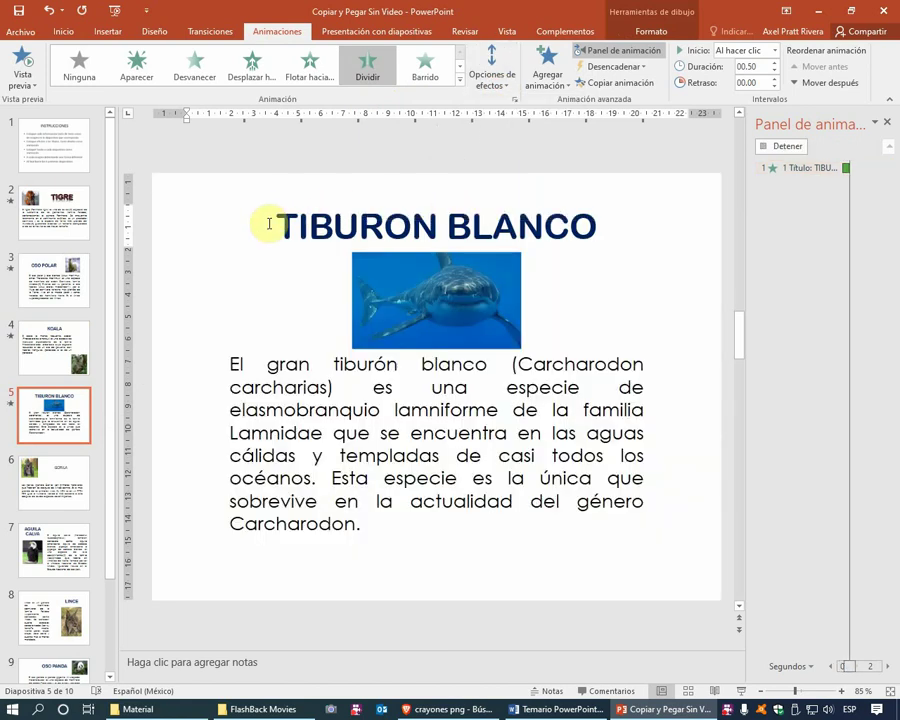
left_click(107, 150)
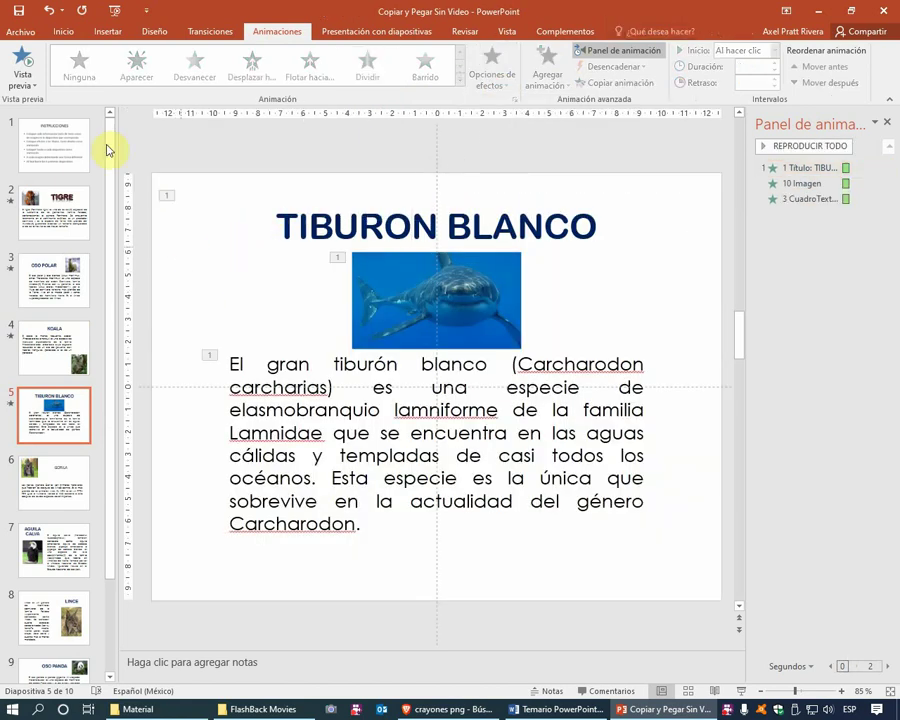
left_click(24, 62)
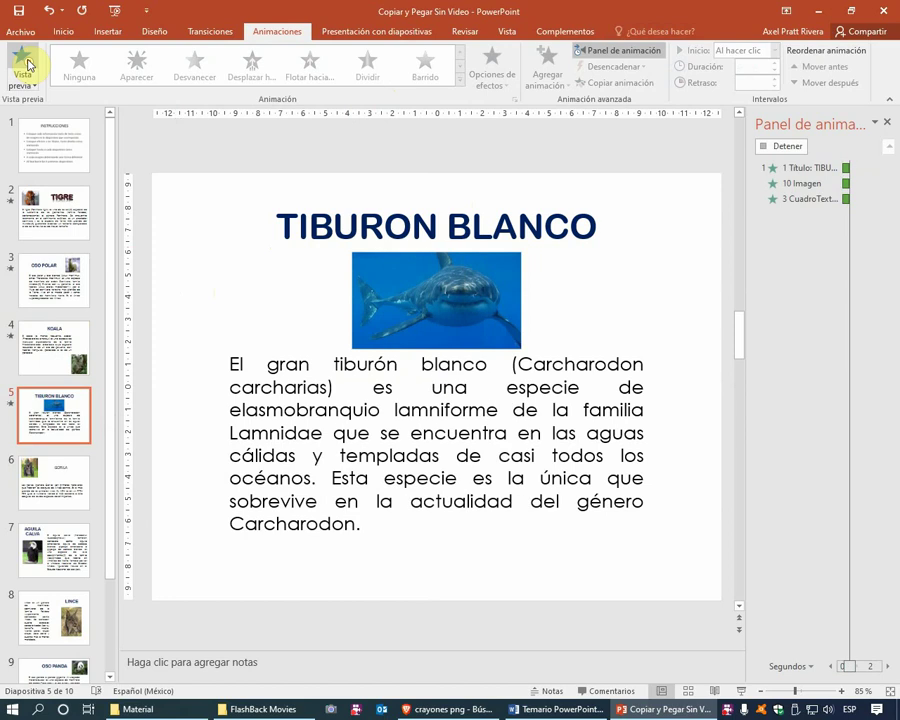
left_click(24, 62)
Make the text box split Vertical saliente and preview the result
left_click(336, 360)
left_click(335, 352)
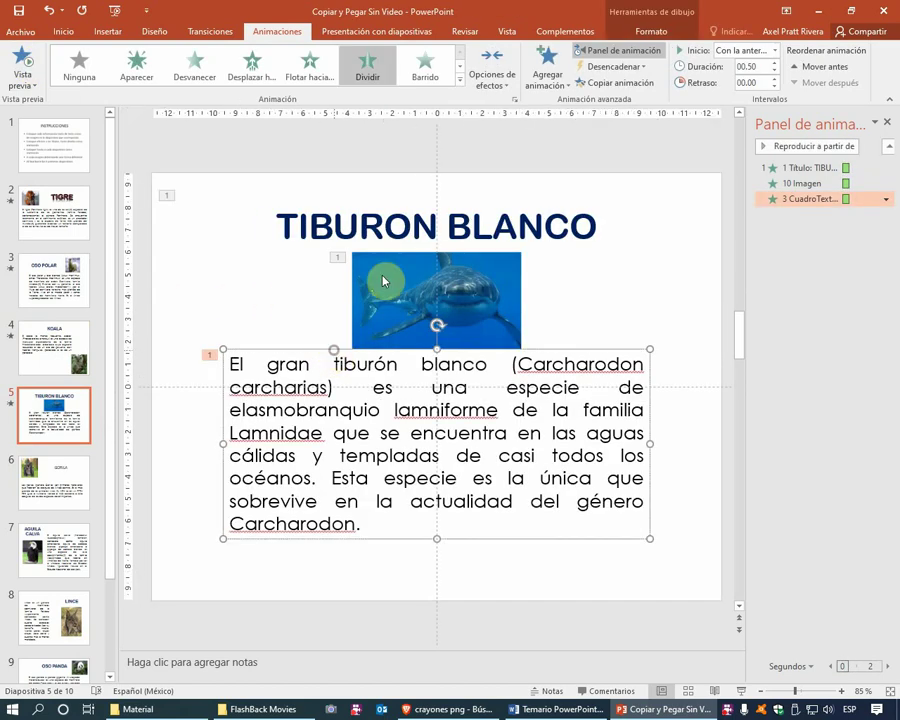
left_click(506, 95)
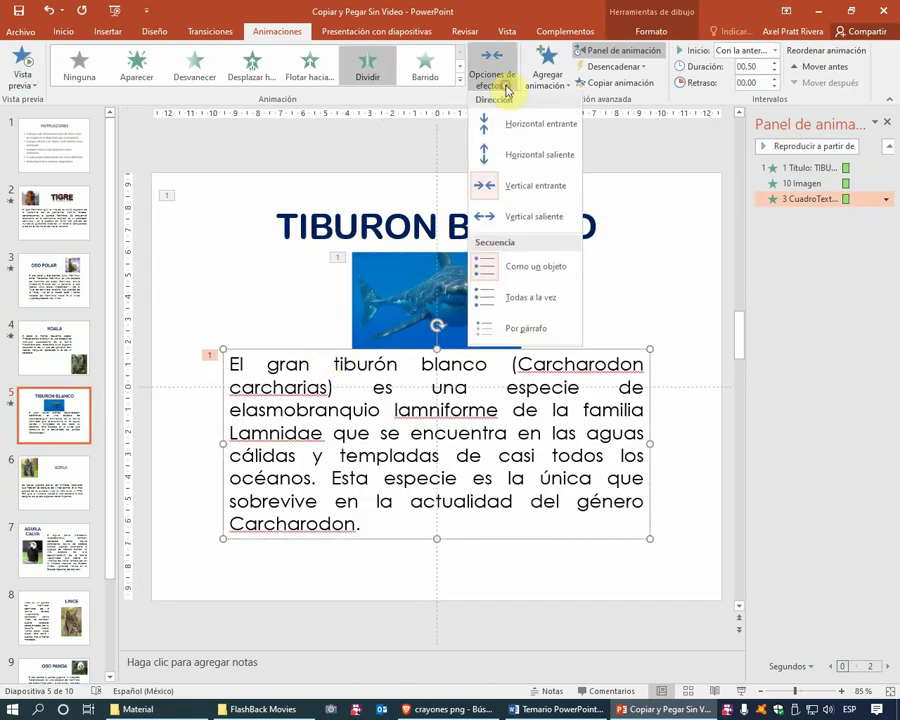
left_click(514, 222)
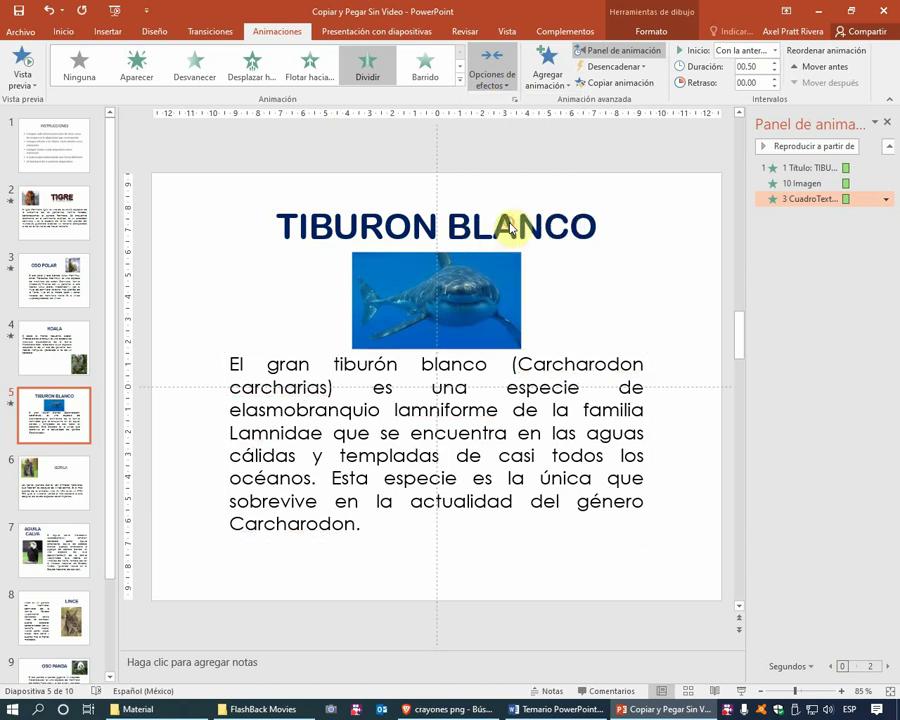
left_click(28, 66)
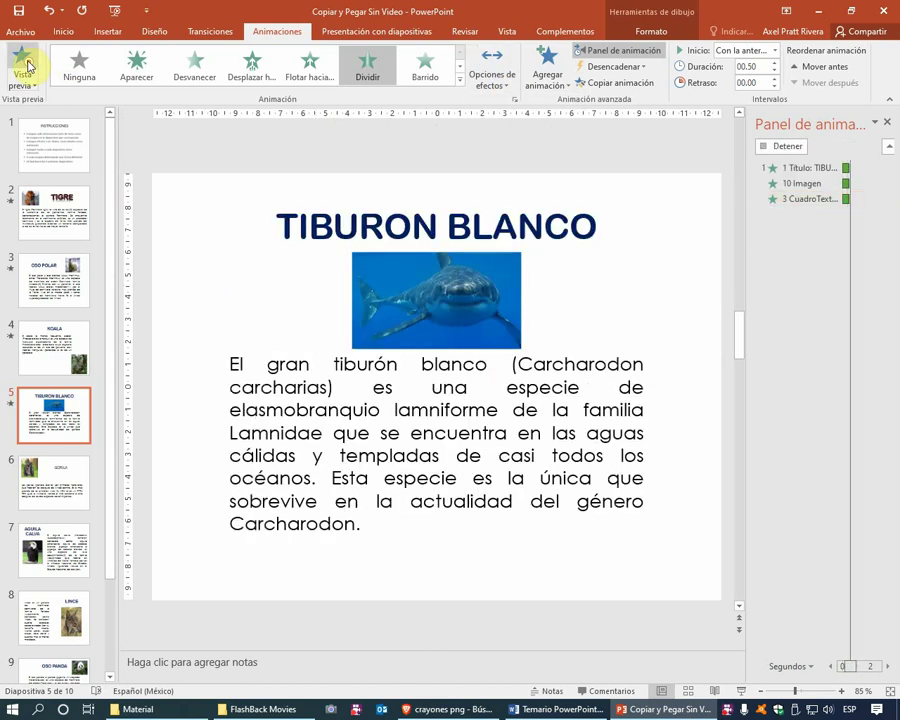
left_click(28, 66)
left_click(28, 66)
Set the title's split direction to Horizontal entrante
left_click(354, 222)
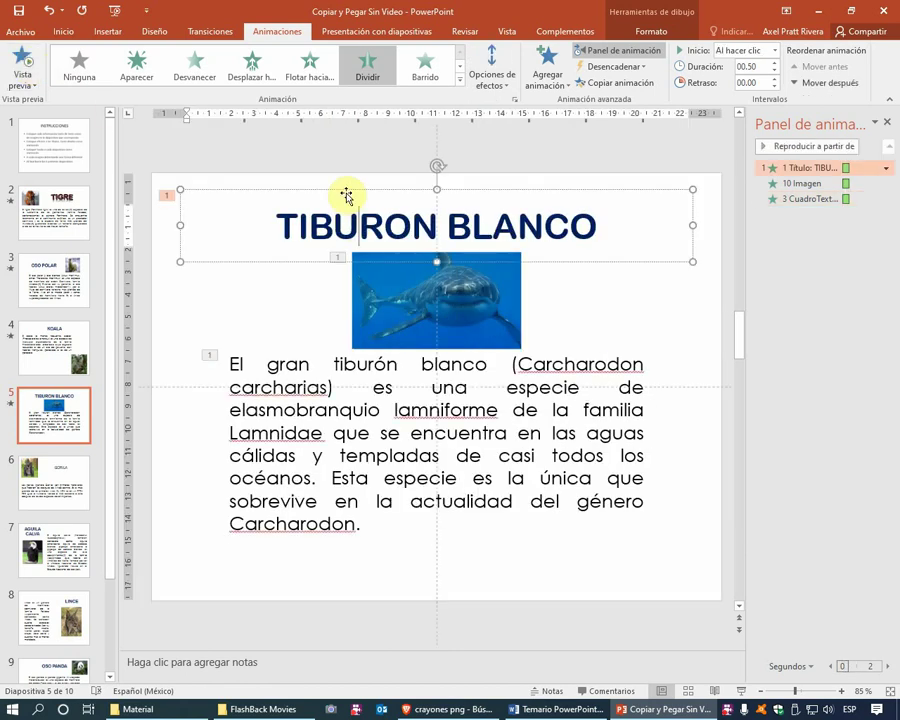
left_click(491, 86)
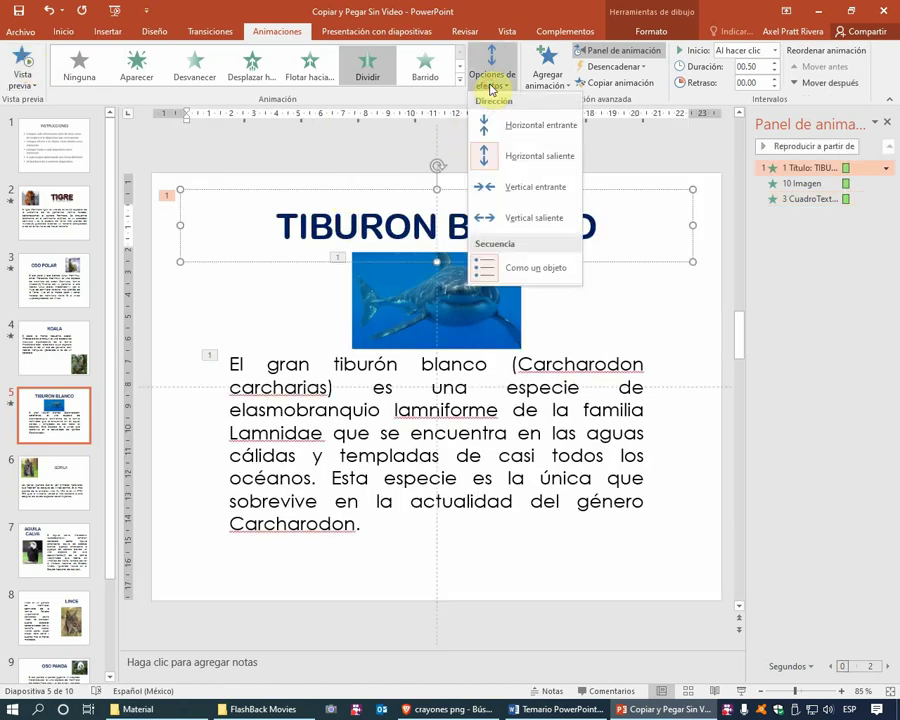
left_click(499, 122)
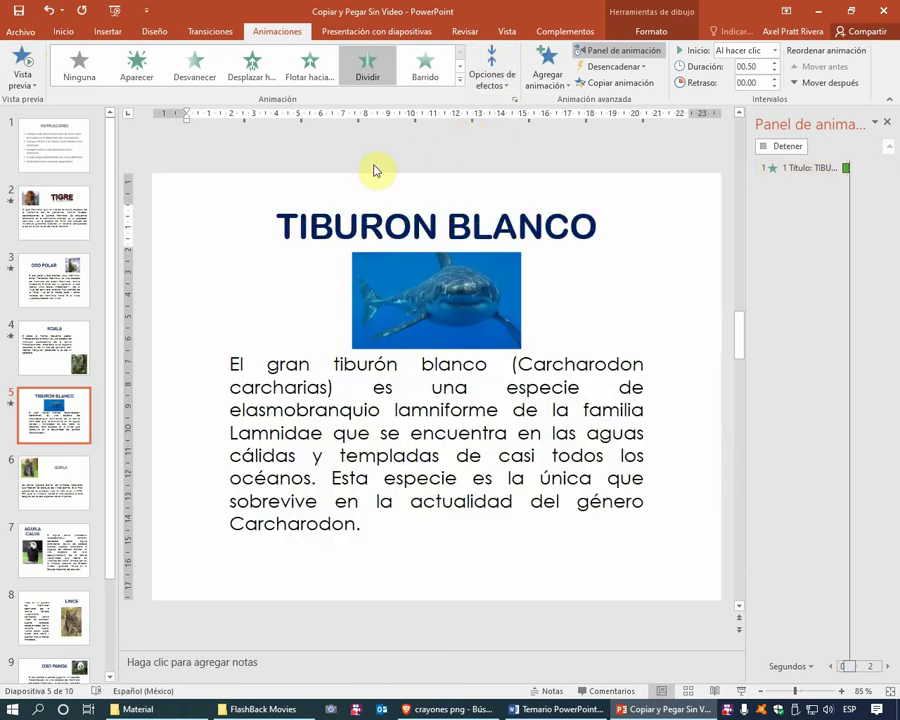
left_click(195, 275)
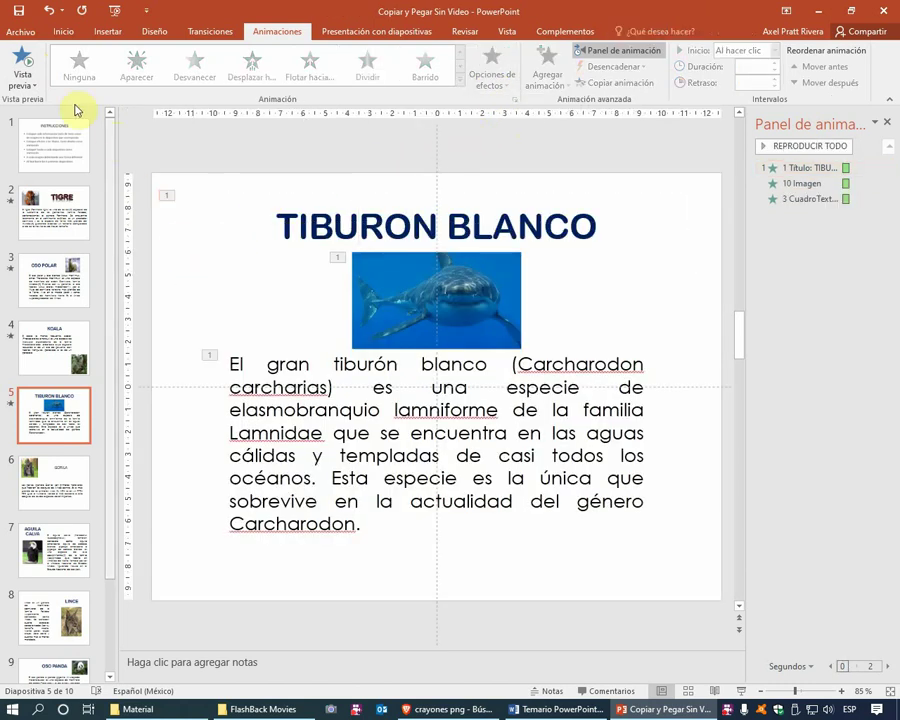
Set the title, shark image and text animations to start Con la anterior, then preview
left_click(328, 208)
left_click(366, 272, "shift")
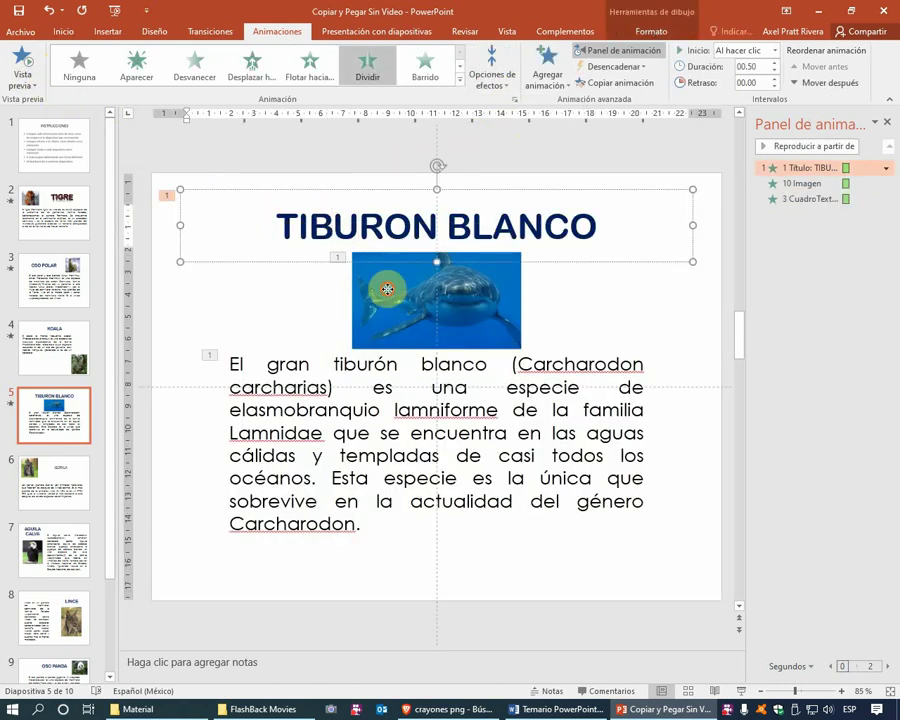
left_click(399, 390, "shift")
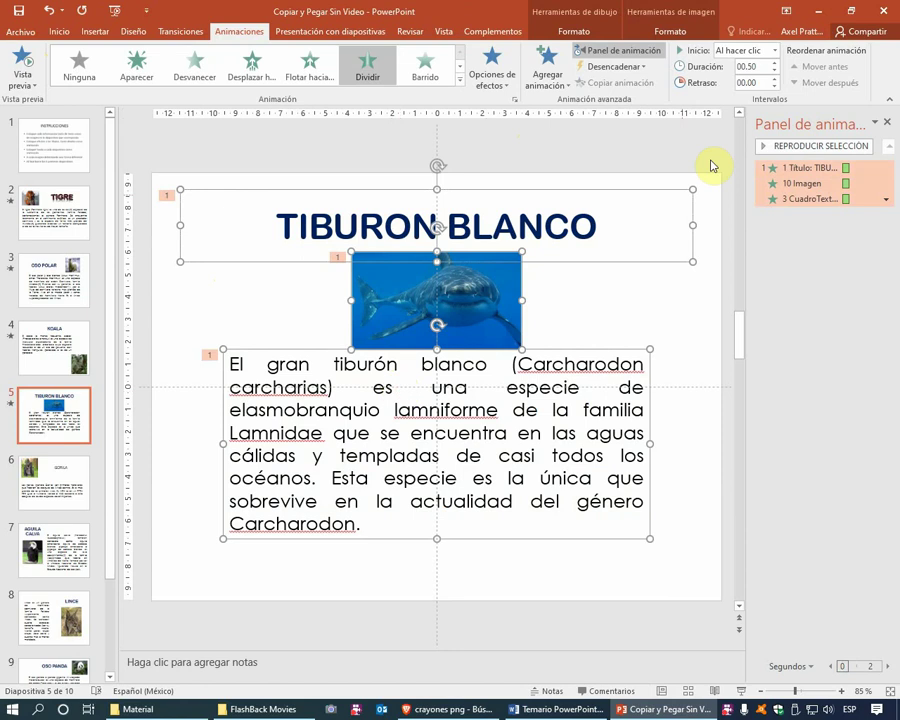
left_click(775, 51)
left_click(755, 79)
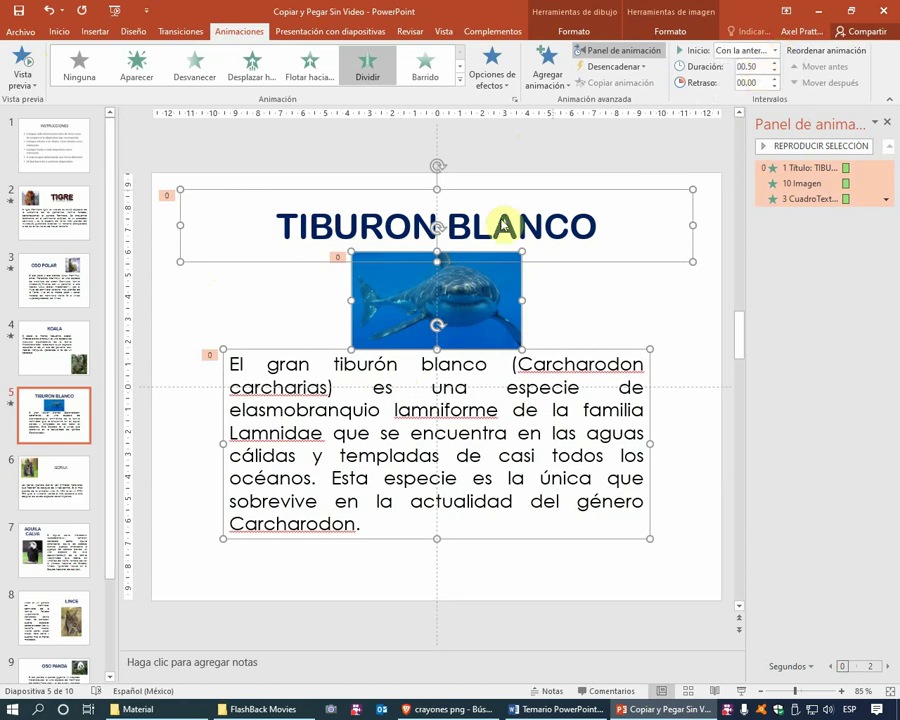
left_click(172, 304)
left_click(22, 62)
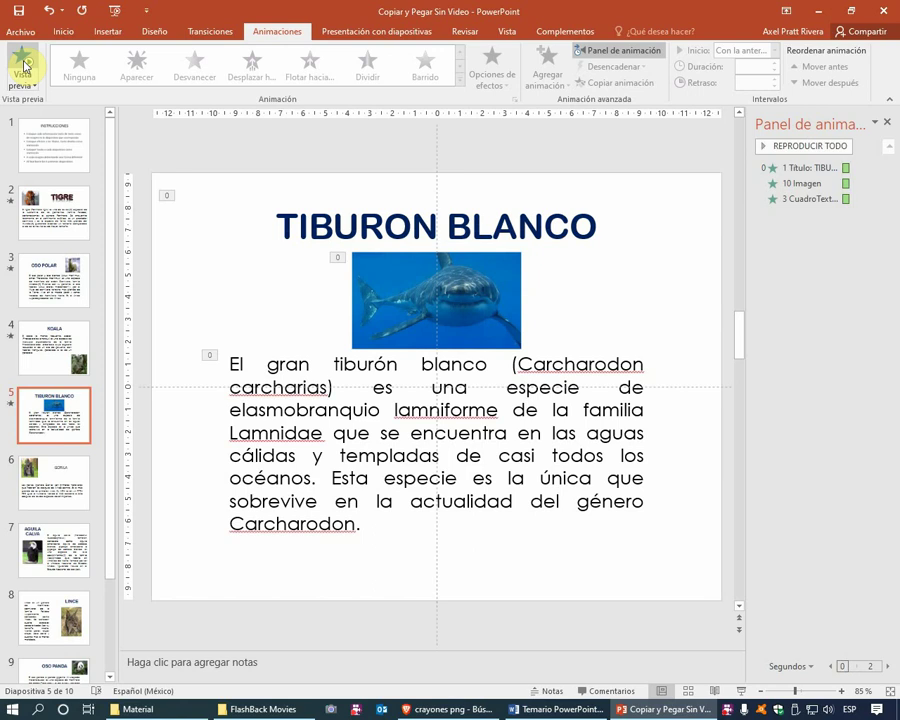
Give the shark image's entrance a 00.30-second delay and preview the slide
left_click(24, 65)
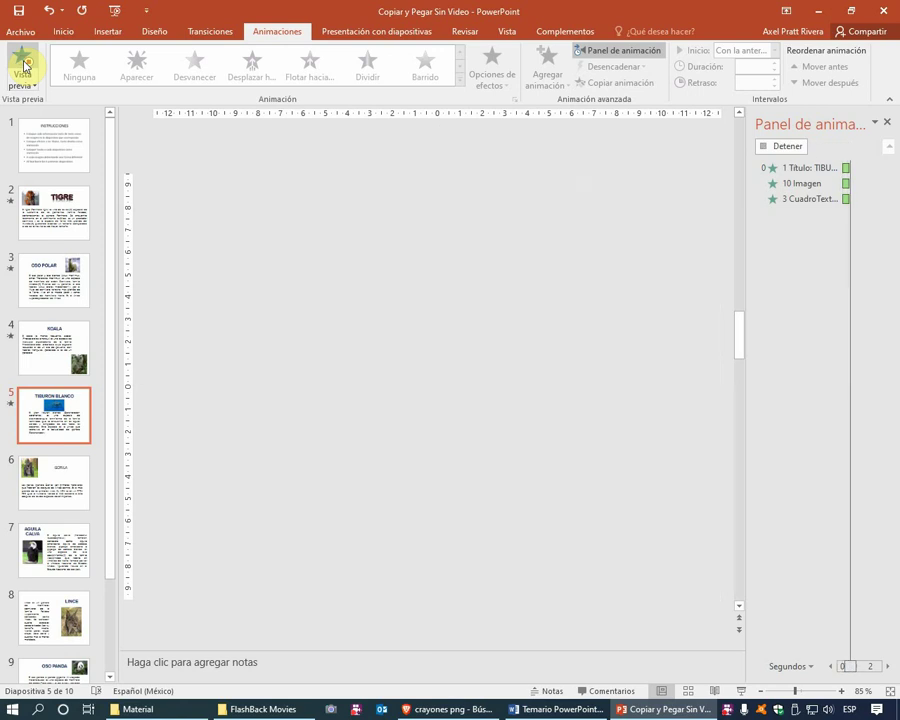
left_click(360, 228)
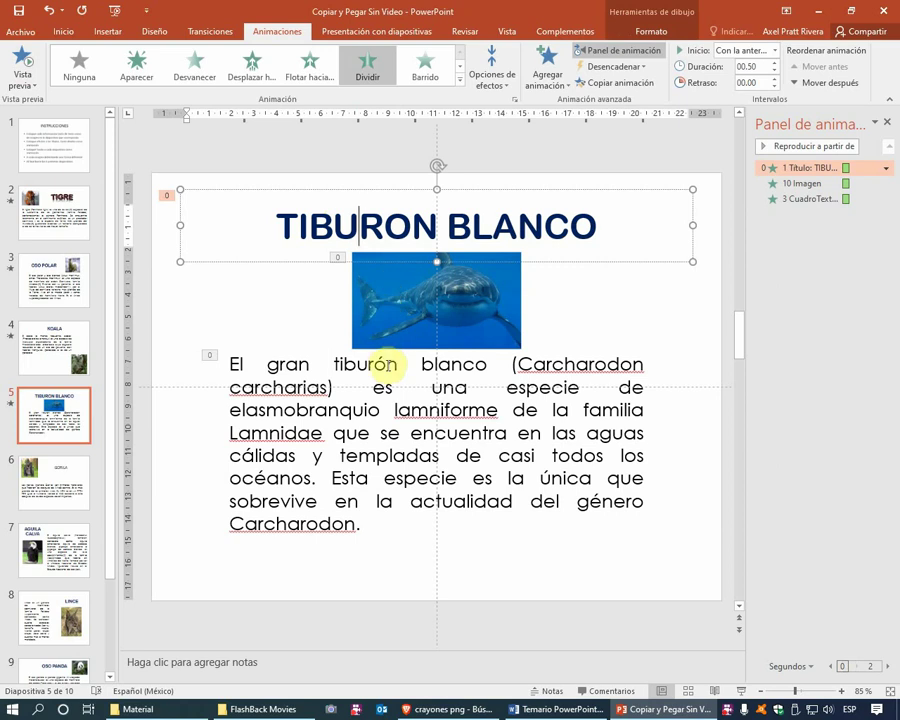
left_click(397, 314)
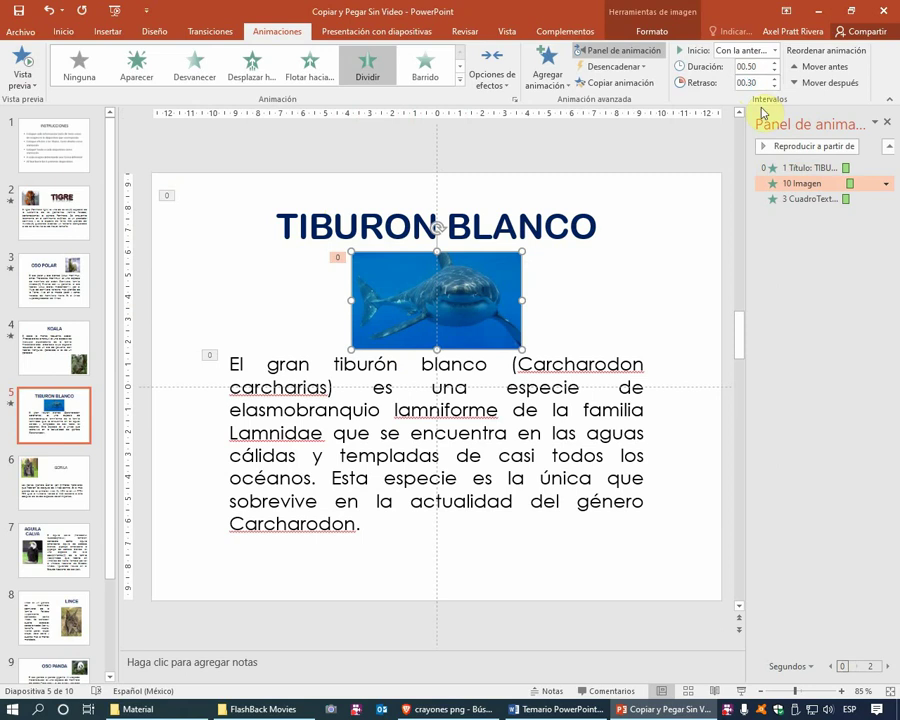
left_click(587, 368)
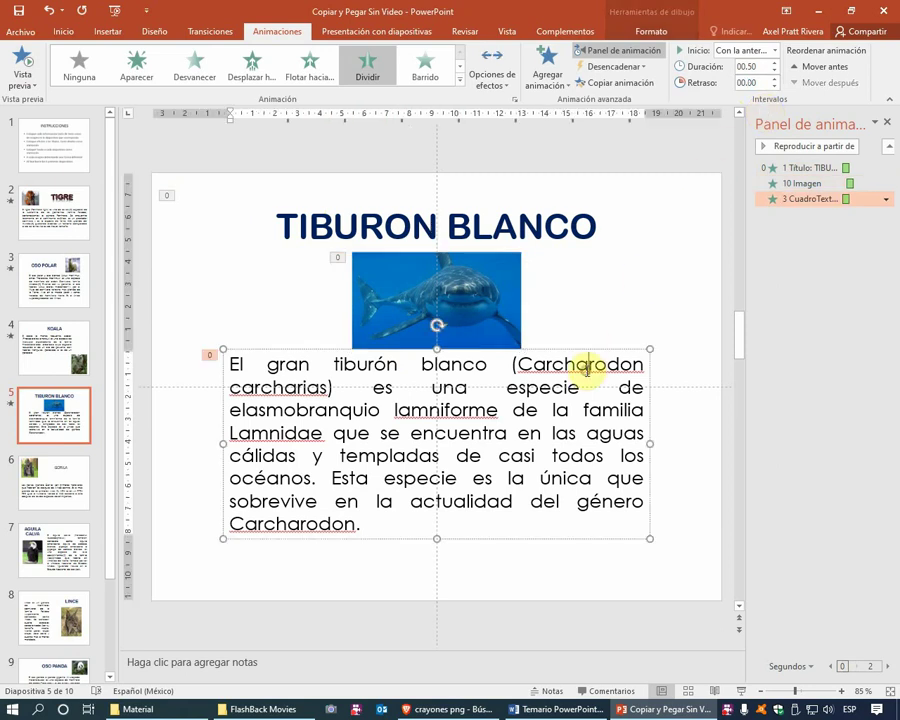
left_click(24, 62)
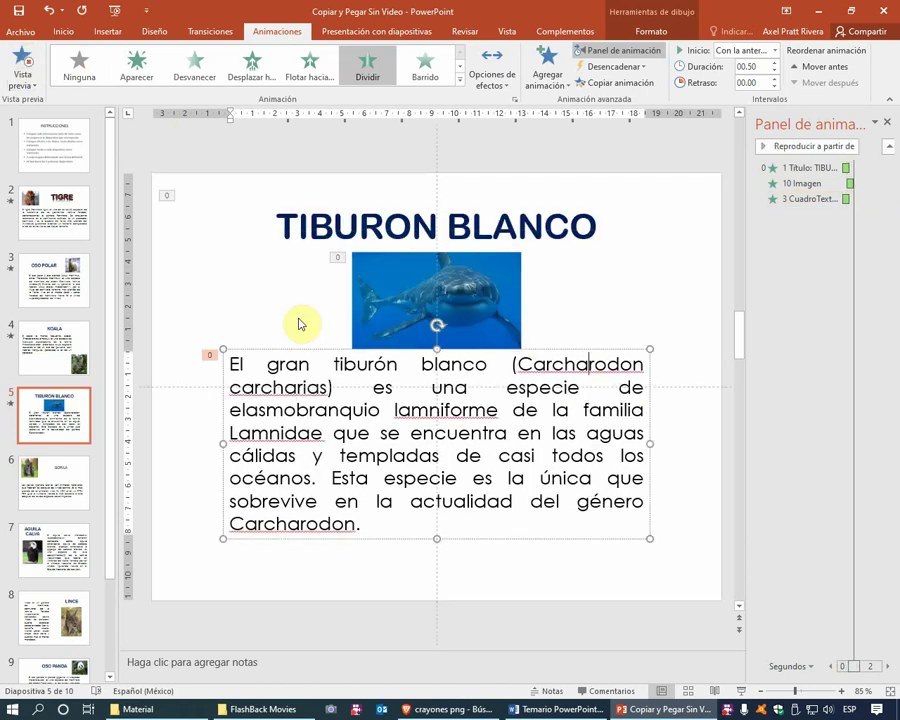
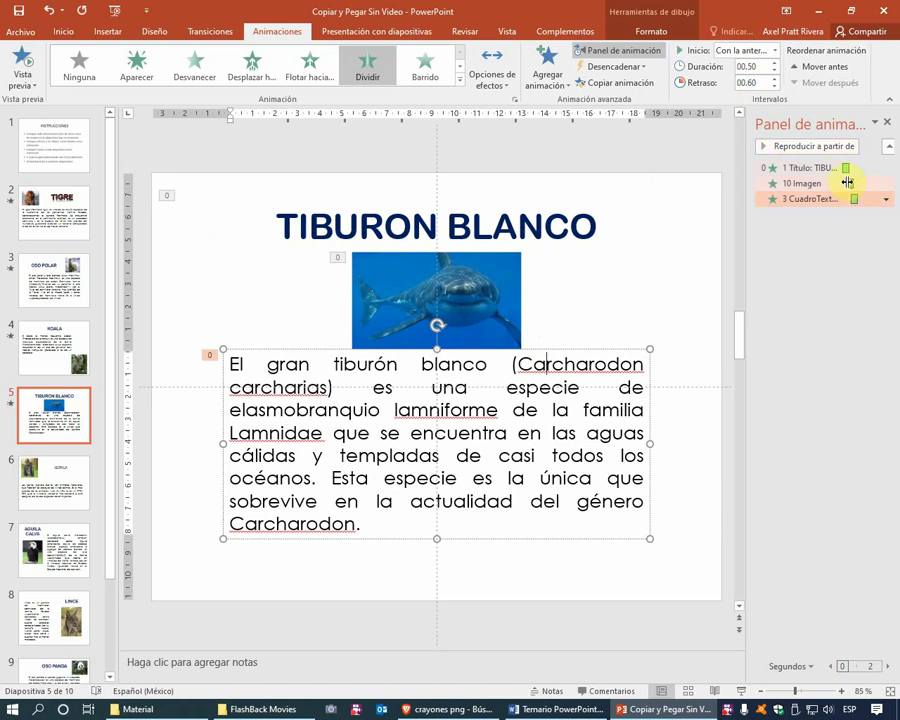
Preview and replay the TIBURON BLANCO slide's animations
left_click(610, 210)
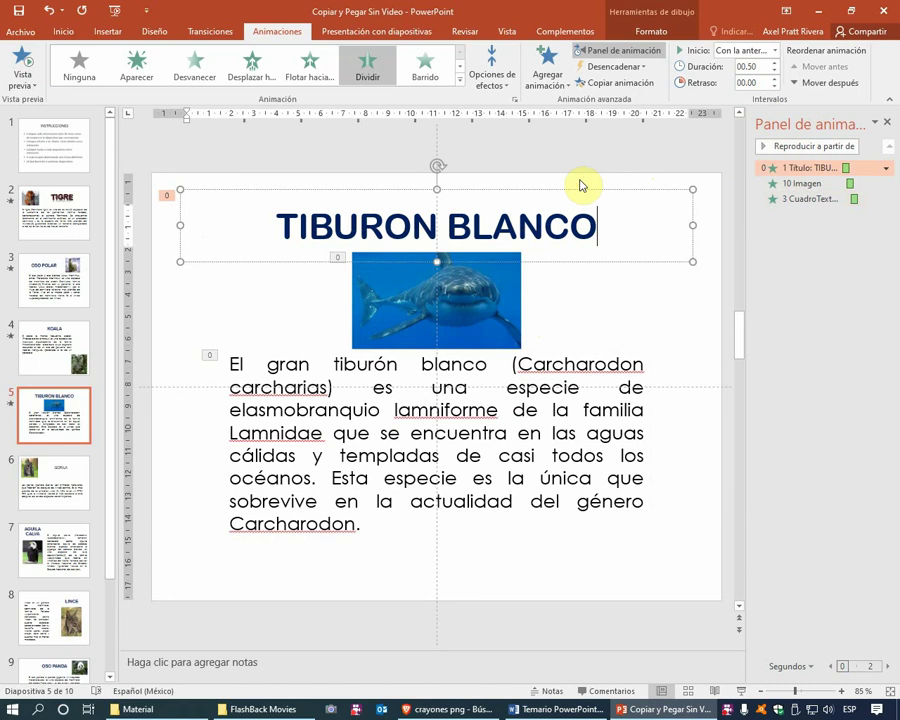
left_click(579, 180)
left_click(24, 60)
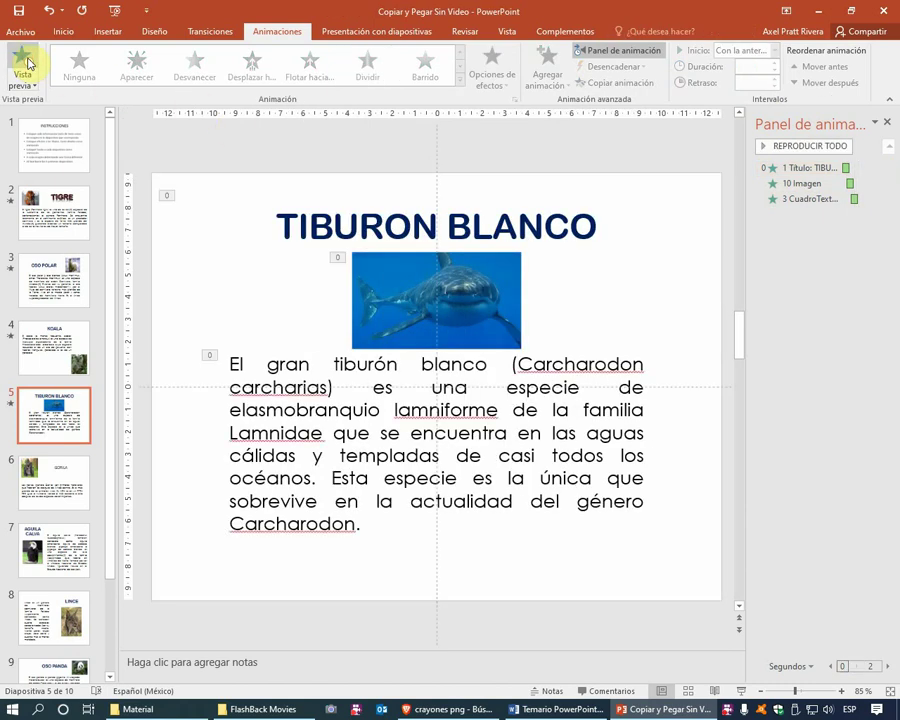
left_click(27, 62)
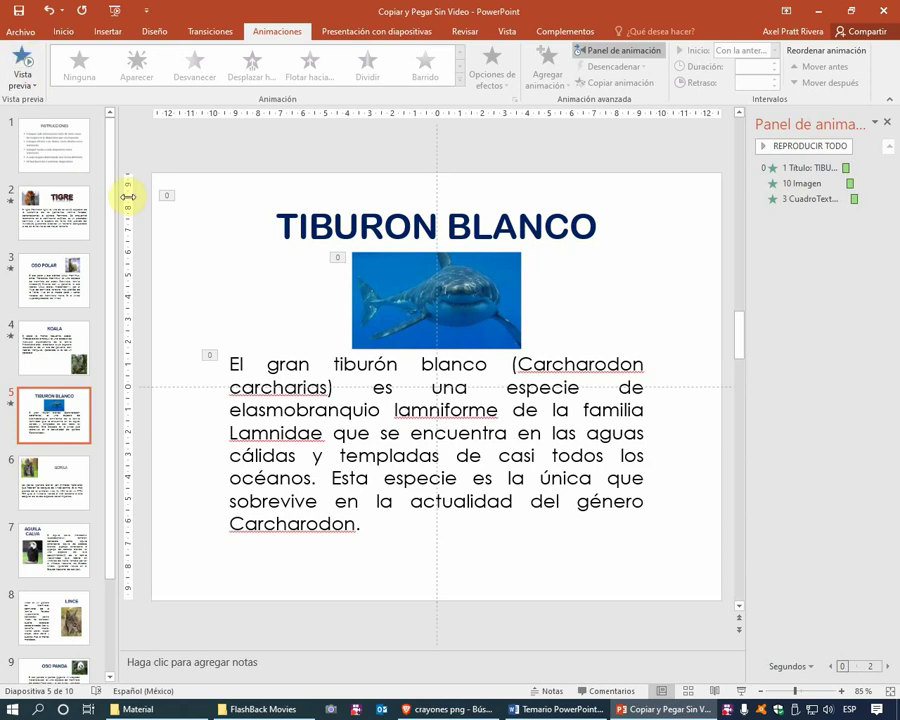
On the GORILA slide, nudge the gorilla picture right and give it a Barrido entrance
left_click(56, 462)
scroll(52, 465, "down", 1)
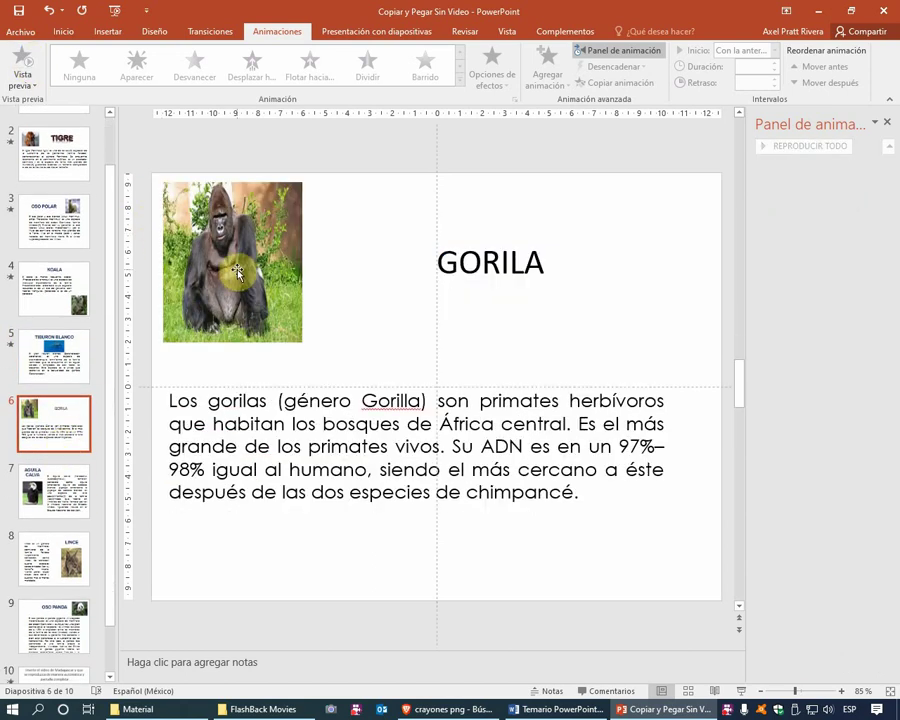
left_click_drag(240, 290, 283, 284)
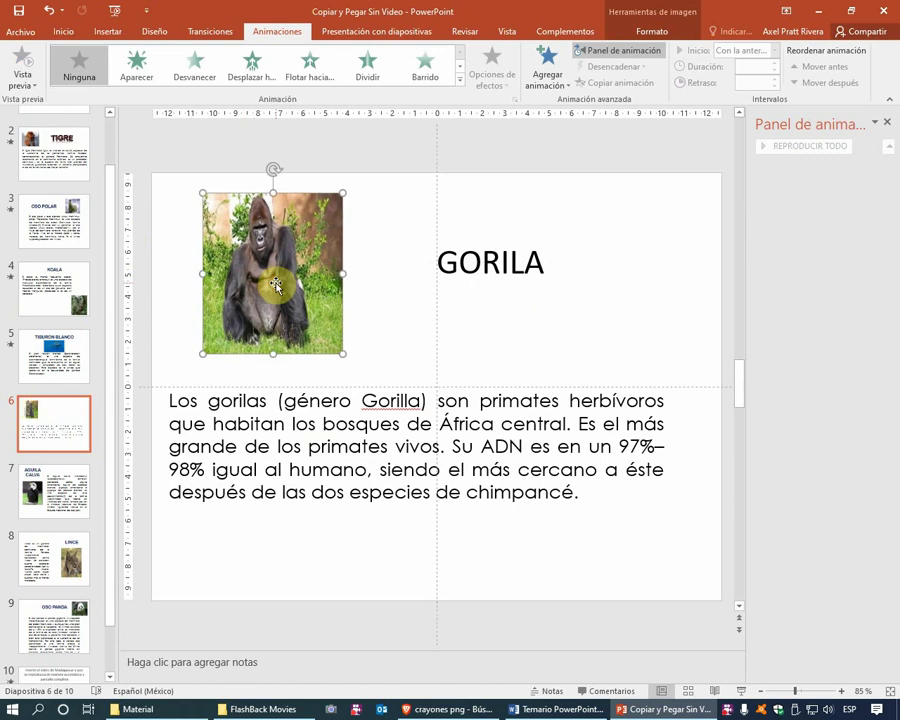
left_click(424, 72)
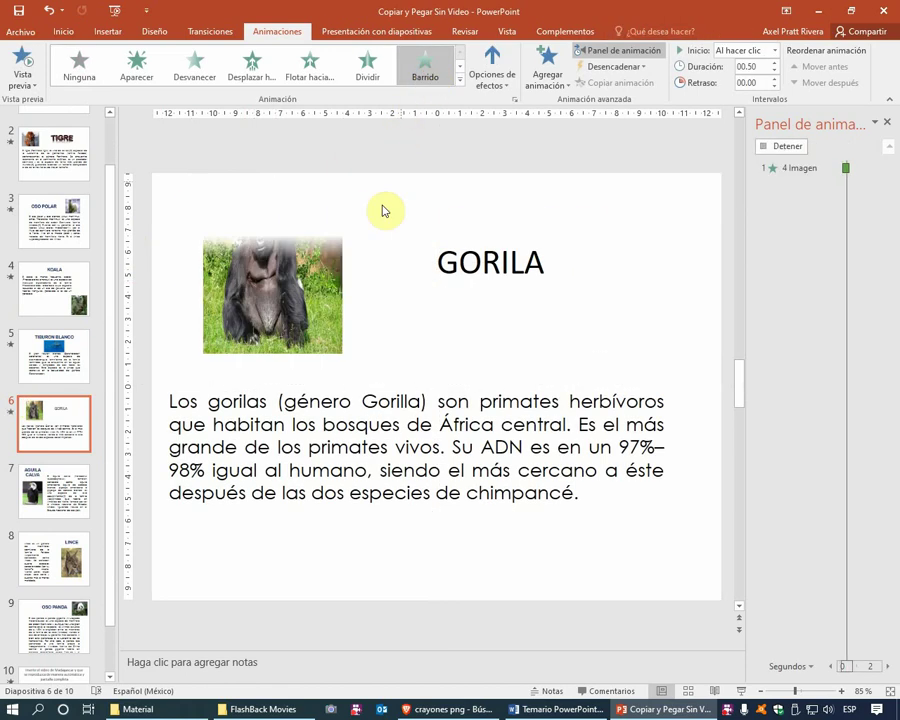
Give the GORILA title a Dividir entrance and the description a Desvanecer entrance
left_click(487, 258)
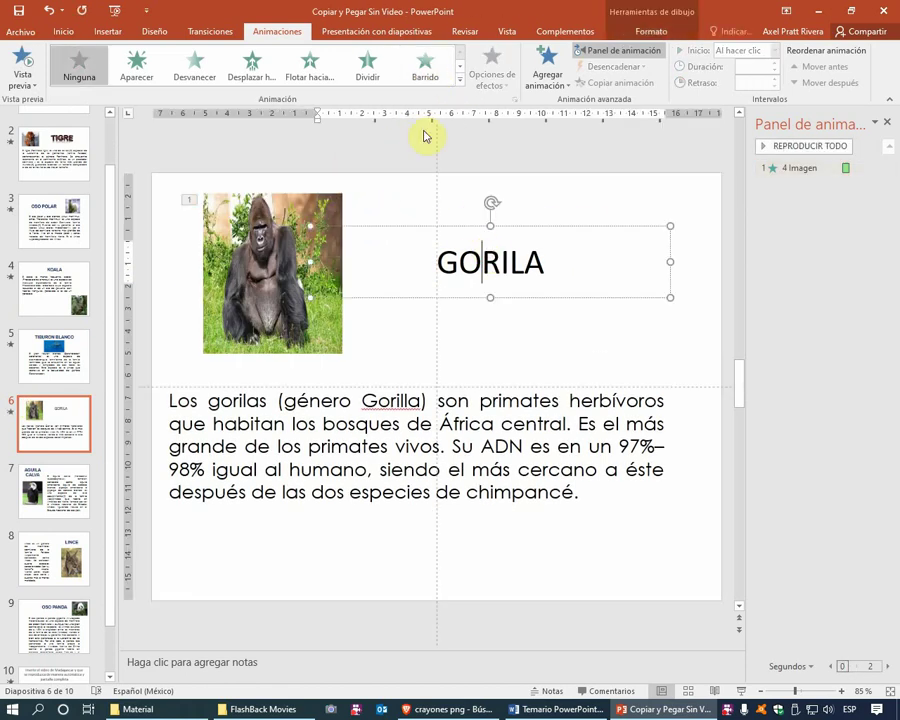
left_click(368, 70)
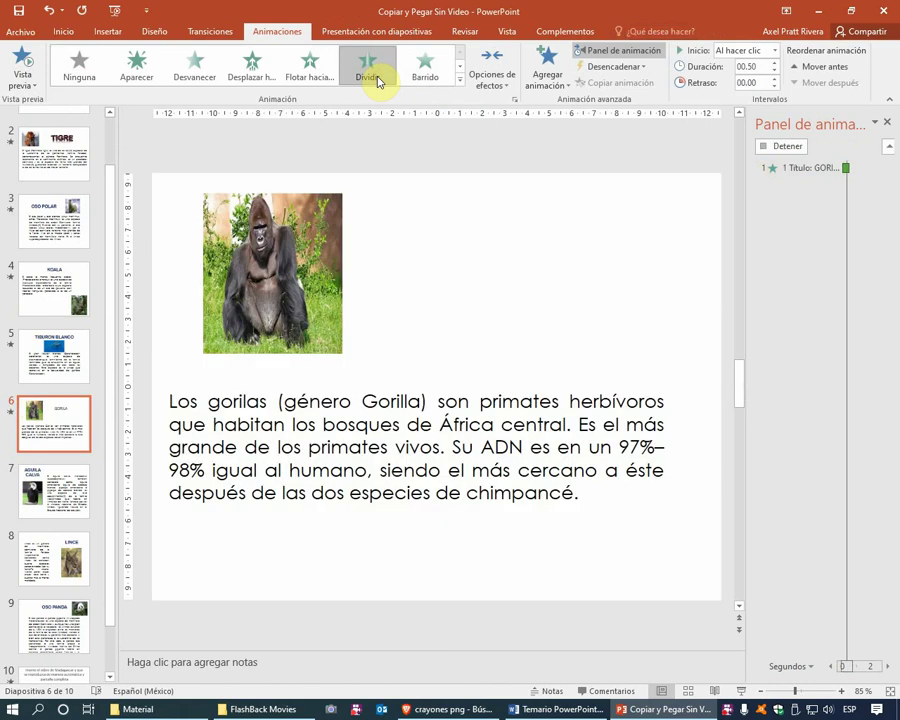
left_click(374, 392)
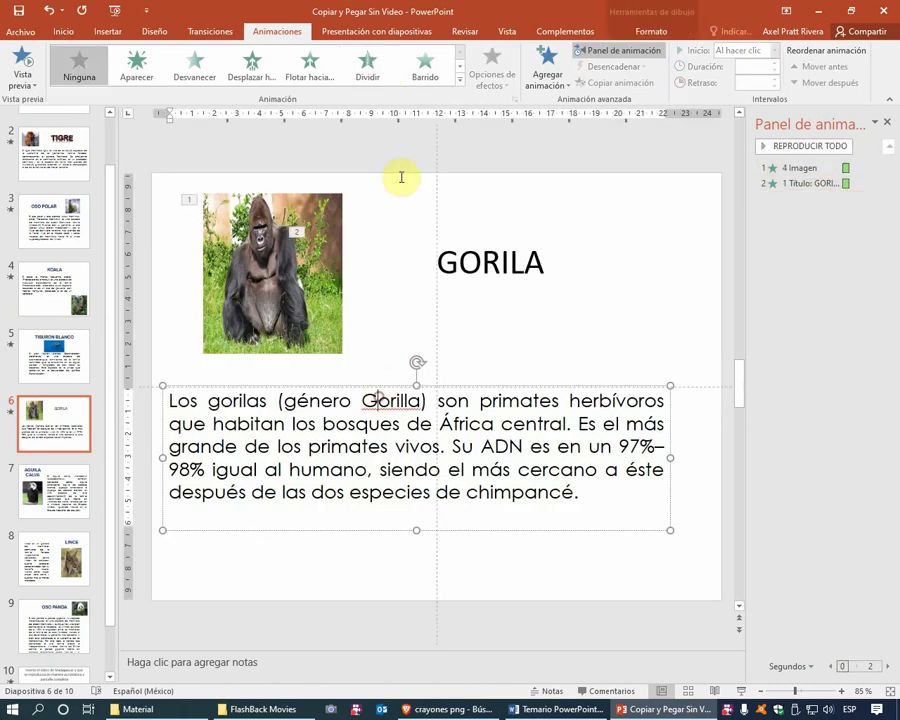
left_click(459, 81)
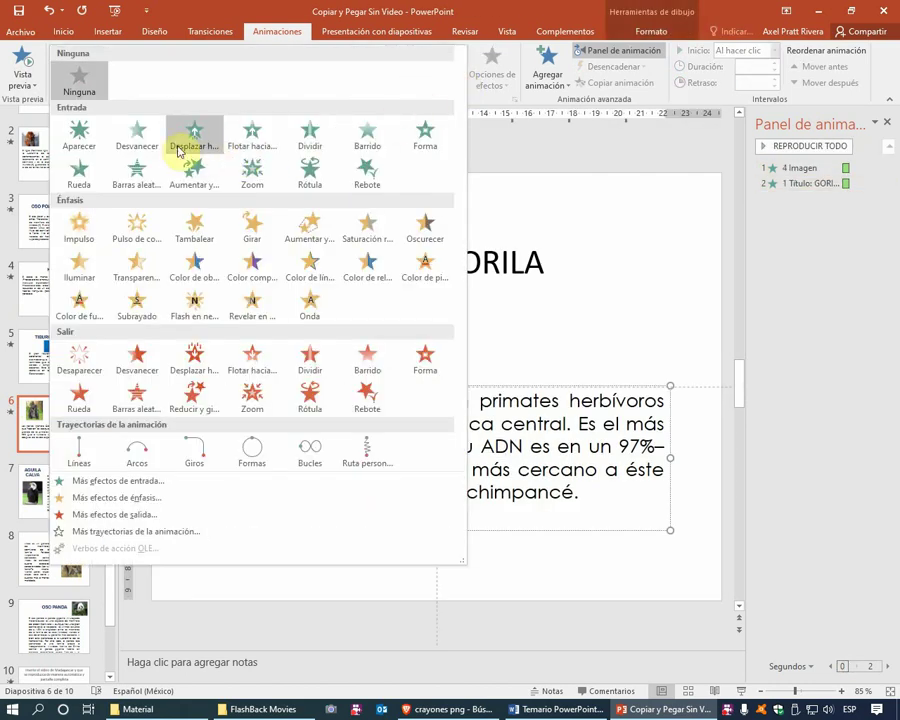
left_click(138, 140)
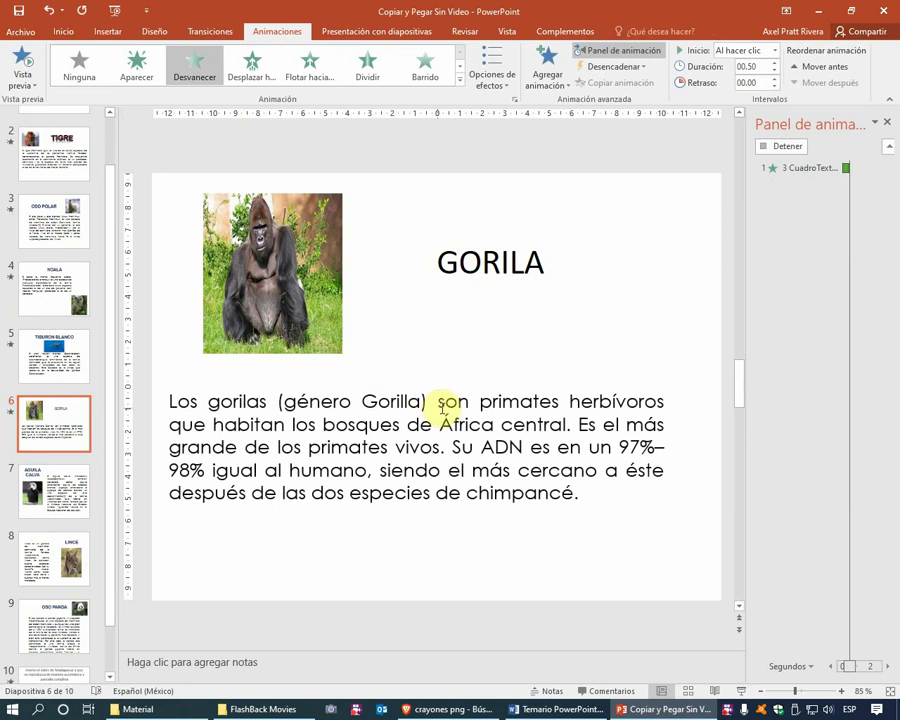
left_click(885, 199)
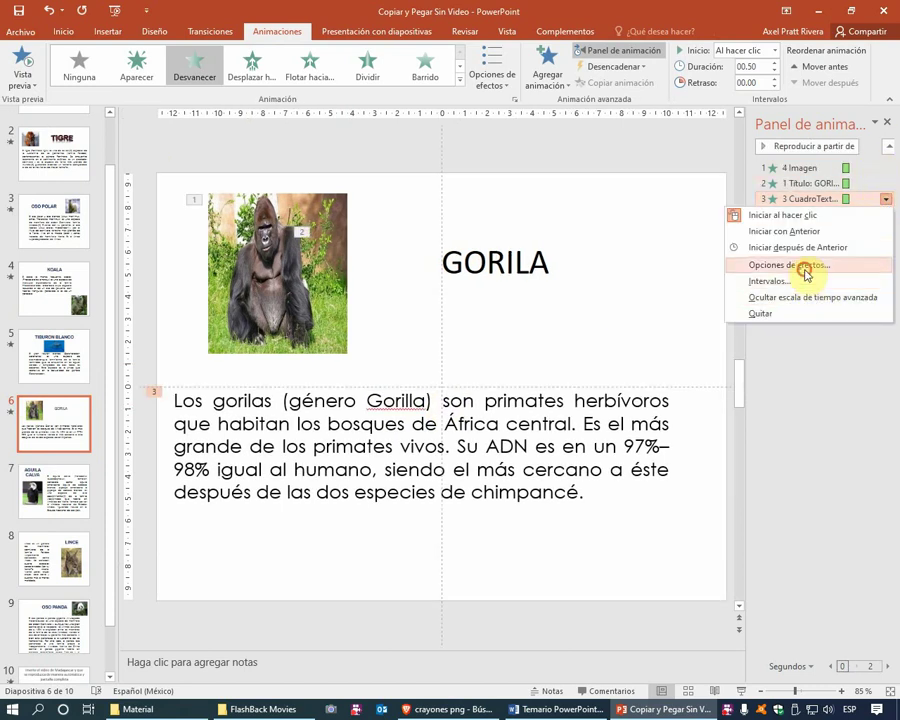
Set the description's Desvanecer effect to animate text Por palabra
left_click(800, 265)
left_click(292, 298)
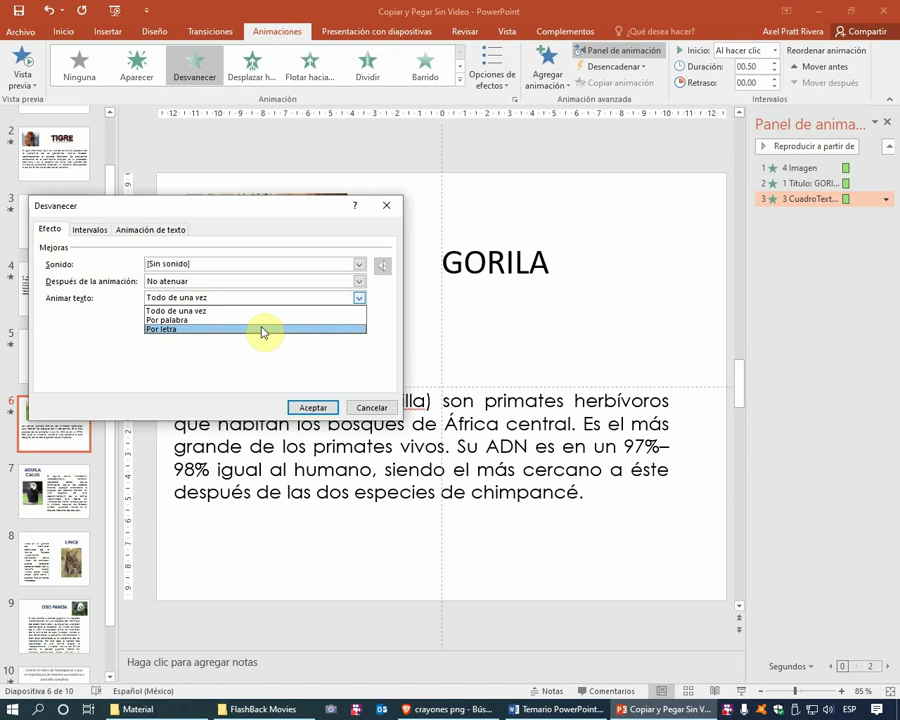
left_click(262, 320)
left_click(313, 407)
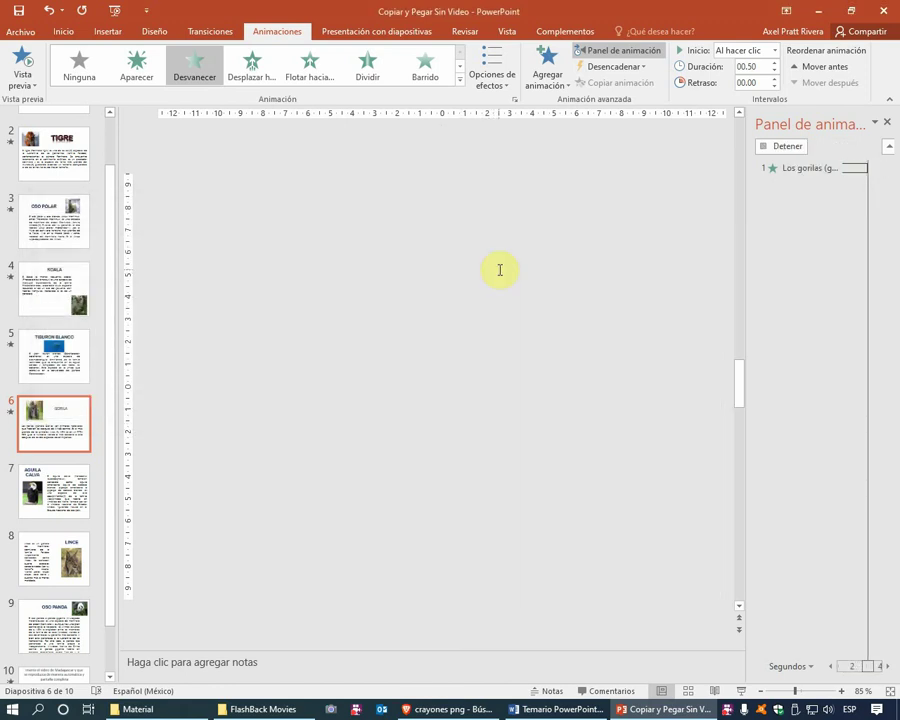
Resize the GORILA title box from its left edge to sit beside the picture
left_click(500, 270)
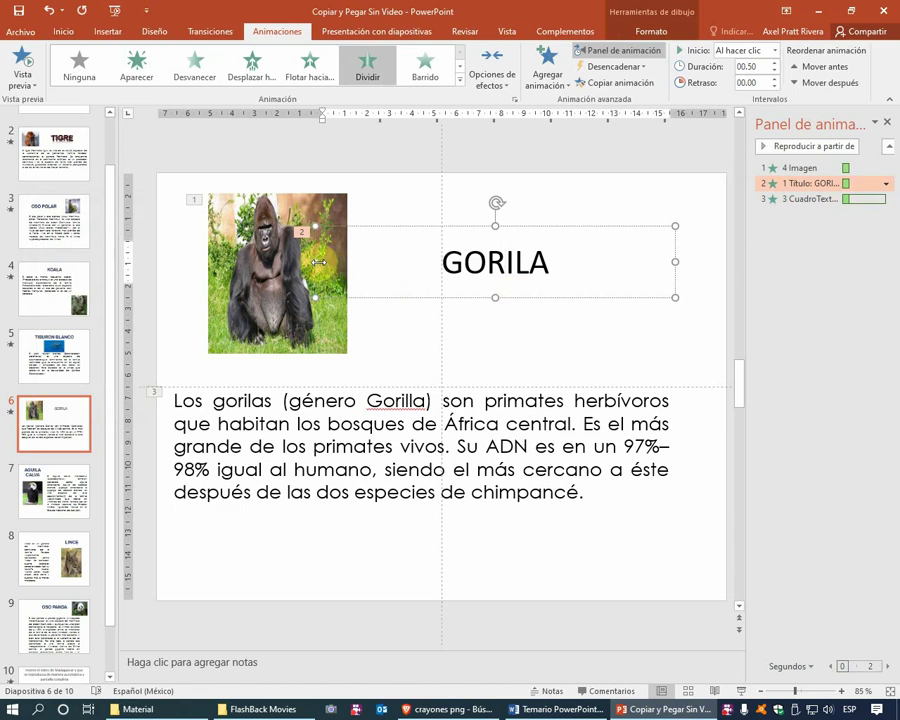
left_click_drag(318, 262, 432, 262)
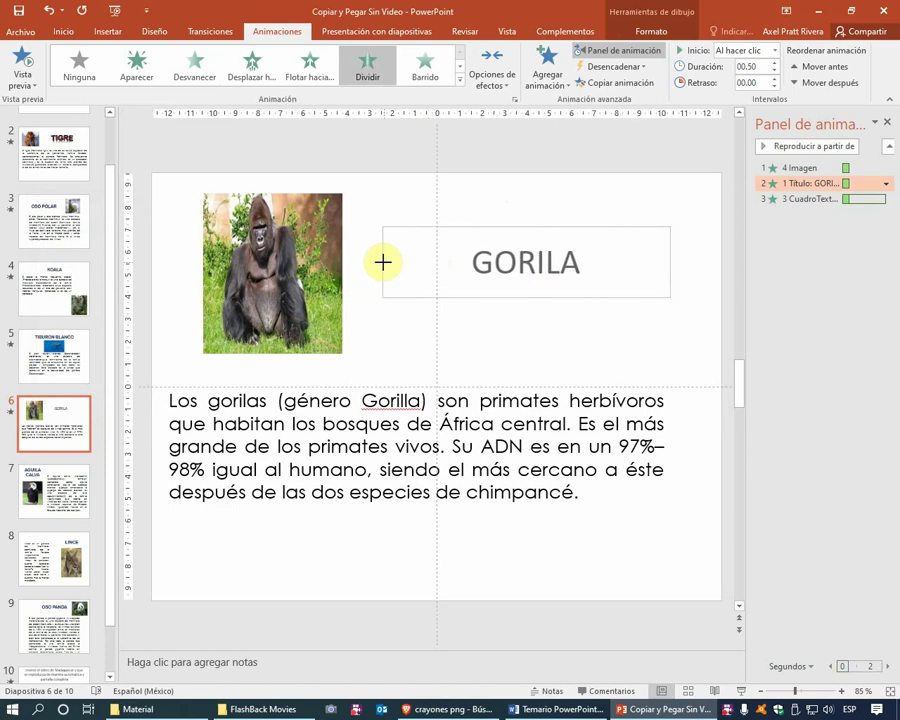
left_click_drag(430, 262, 357, 262)
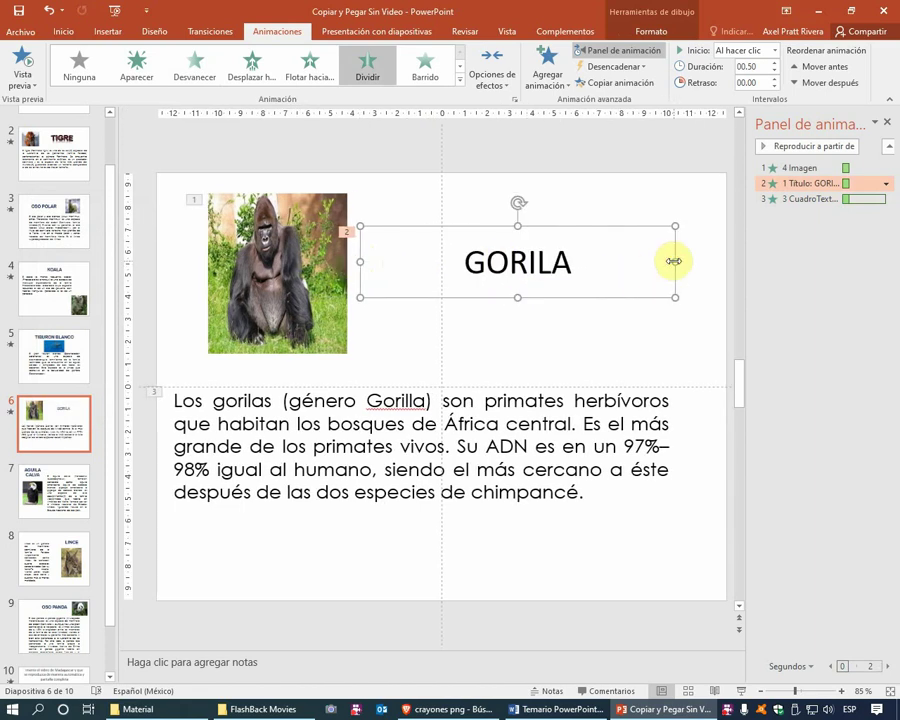
left_click(666, 261)
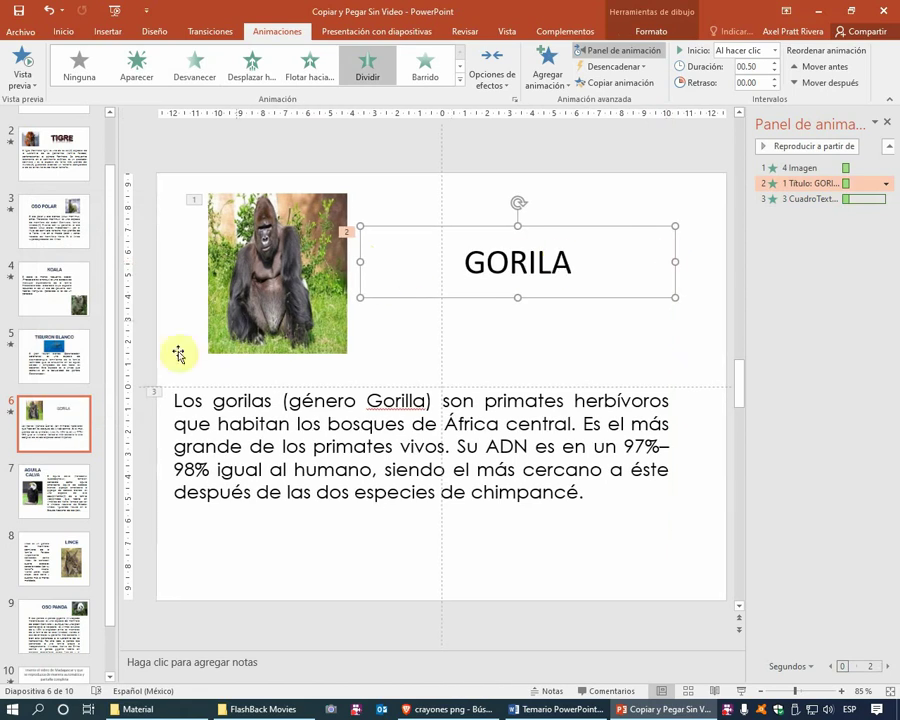
left_click(70, 476)
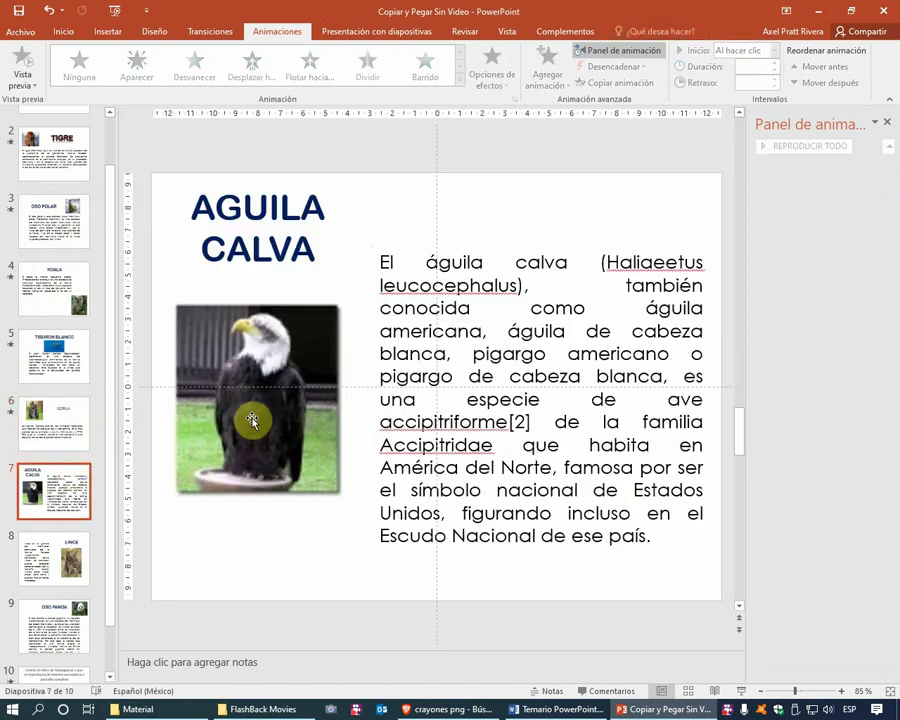
Give the AGUILA CALVA title and description a Barras aleatorias entrance
left_click(305, 247)
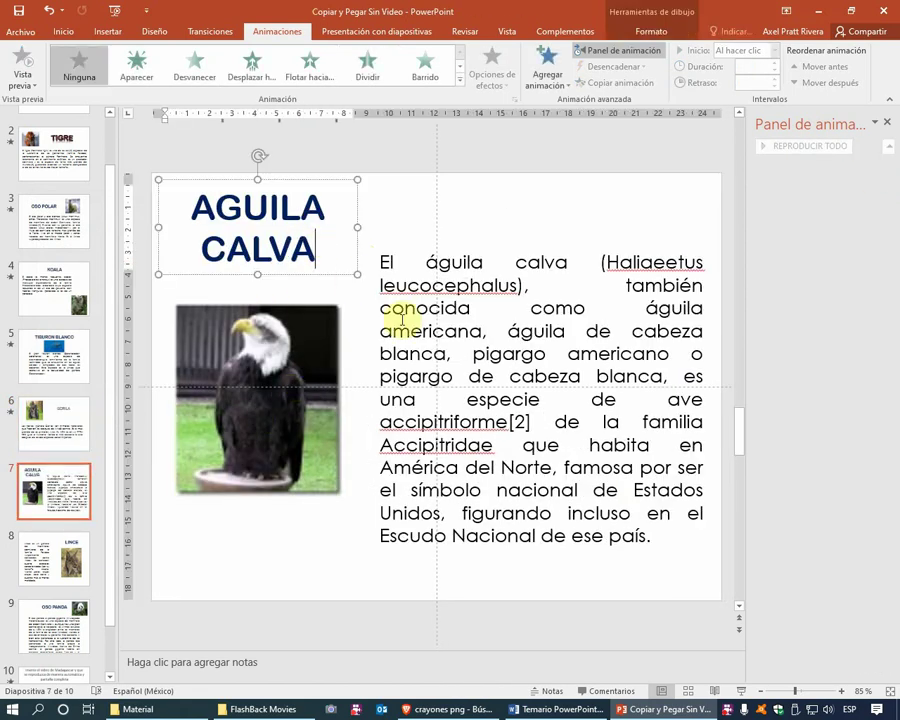
left_click(410, 335, "shift")
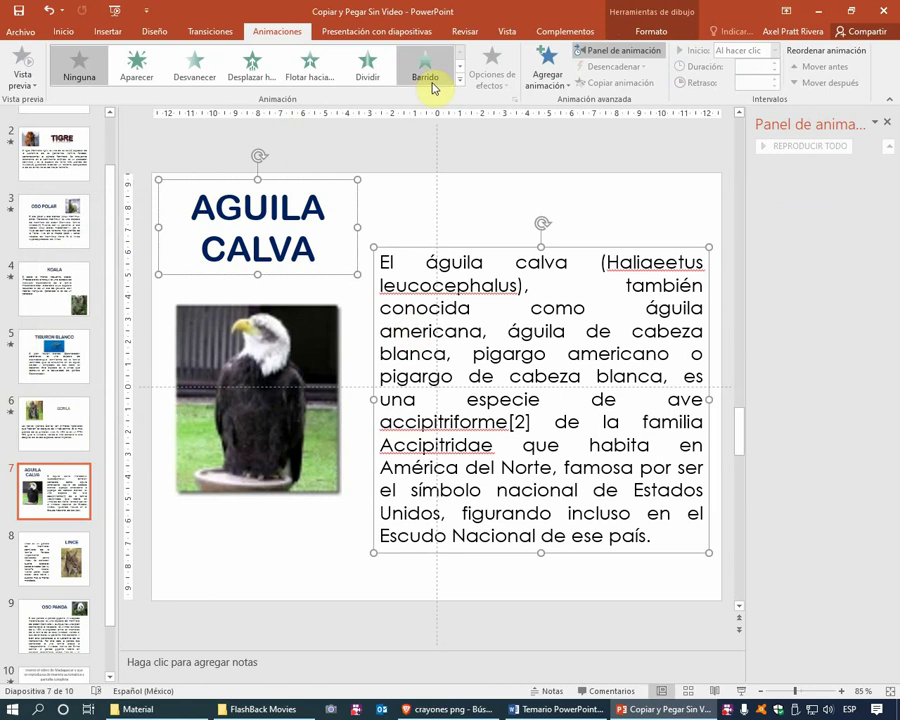
left_click(462, 80)
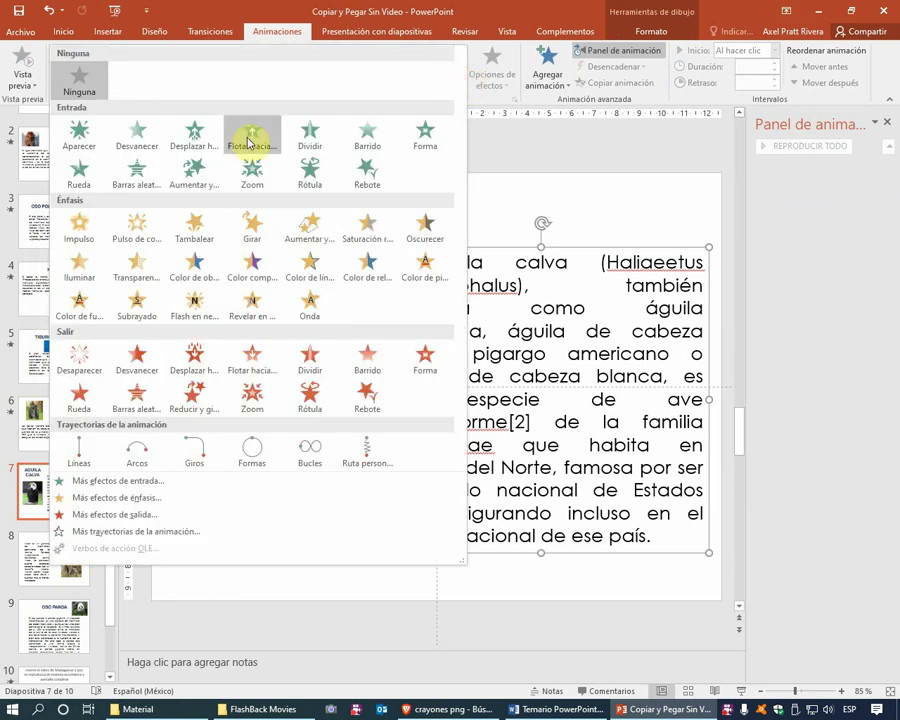
left_click(143, 174)
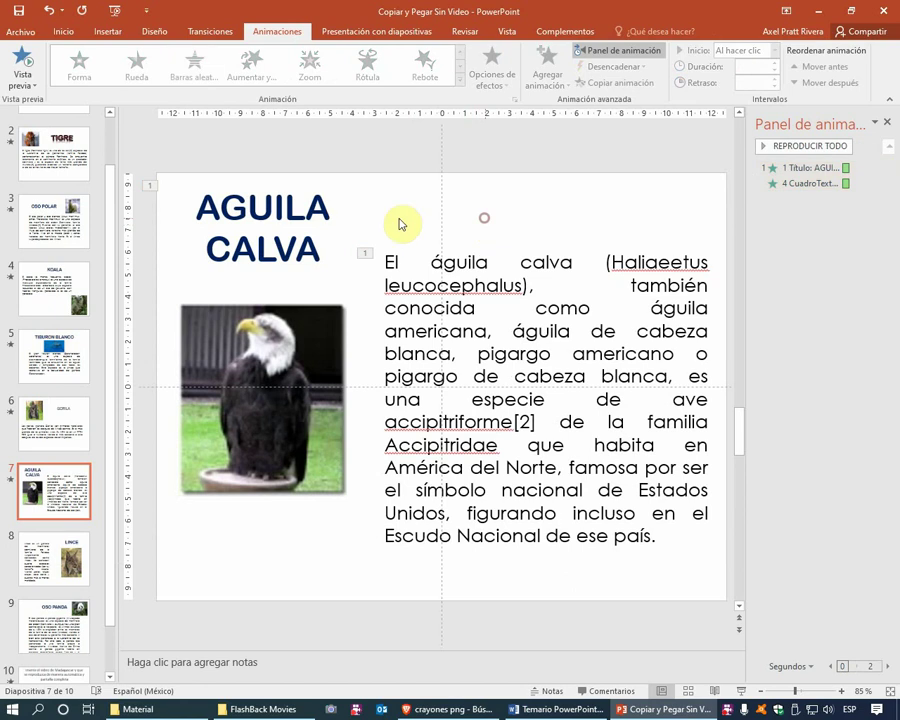
Set the title's bars to Vertical and try the Rótulo entrance on it
left_click(303, 207)
left_click(489, 80)
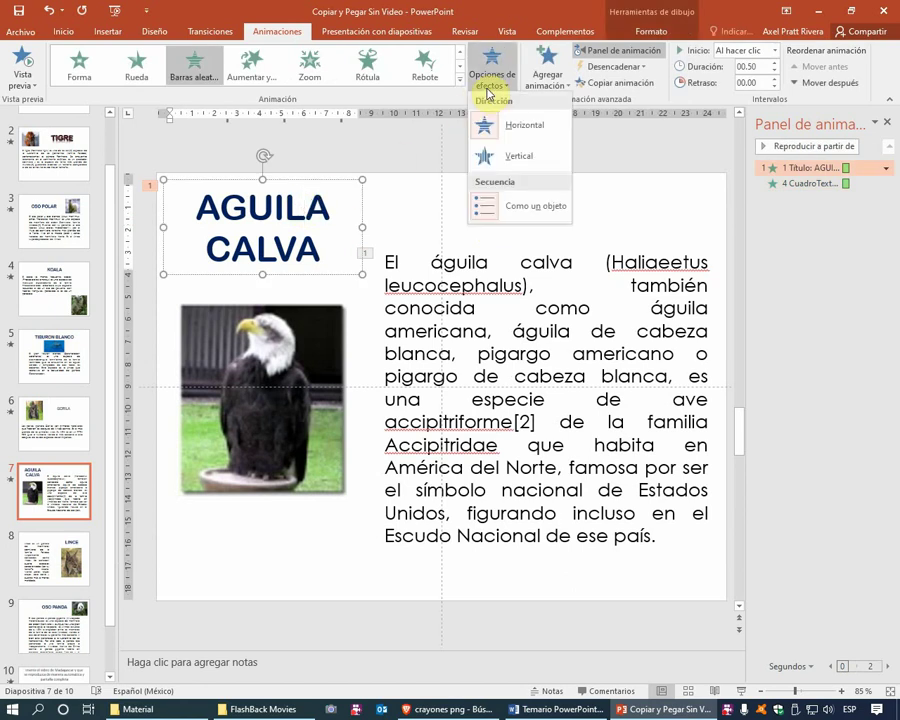
left_click(482, 155)
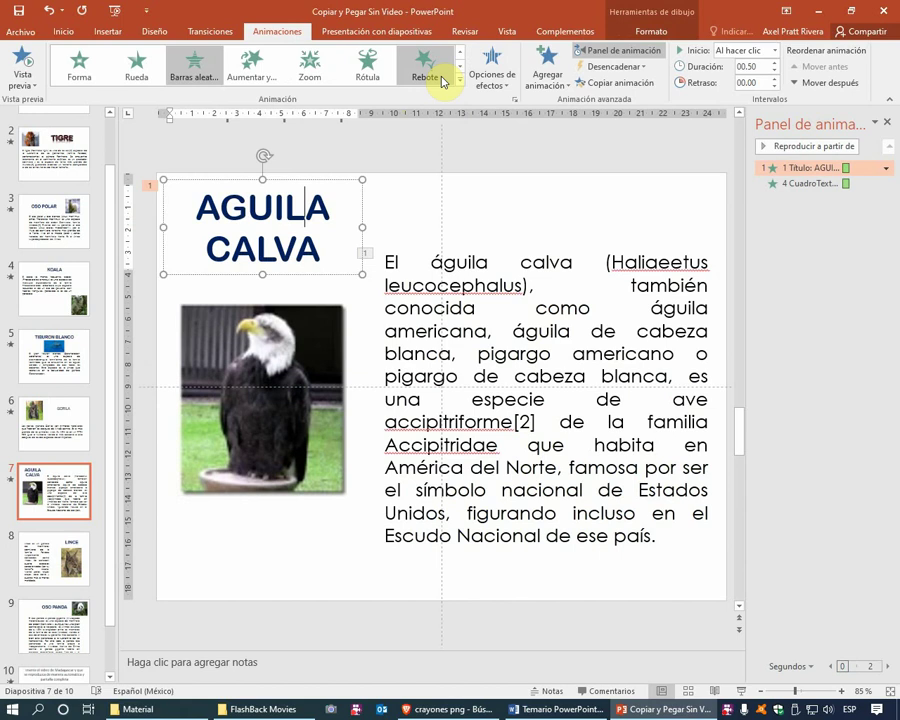
left_click(372, 72)
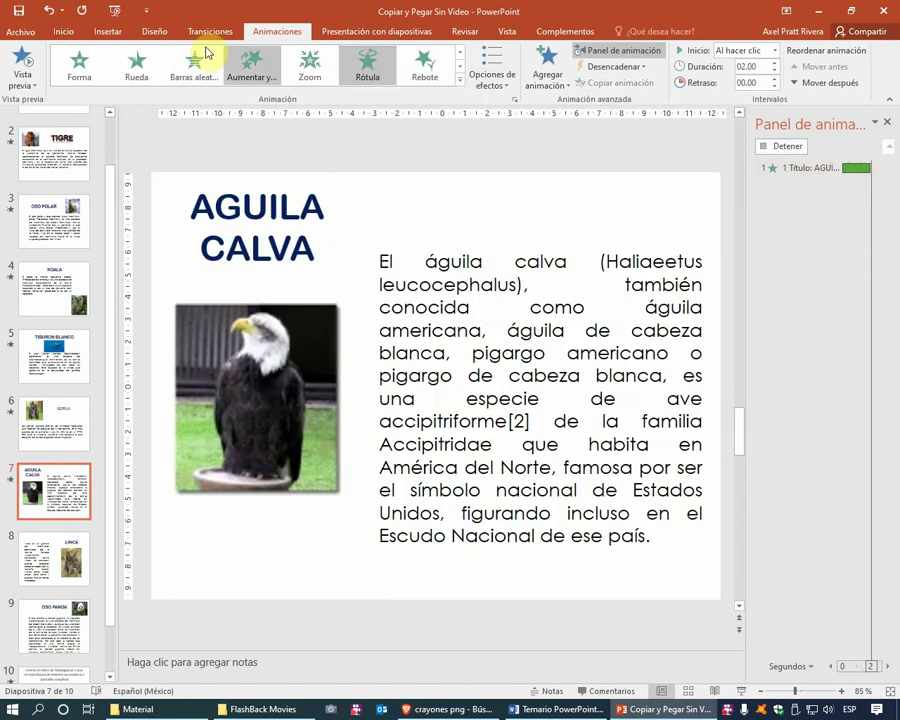
left_click(48, 11)
Give the eagle picture a Desplazar hacia arriba entrance from the bottom left
left_click(225, 340)
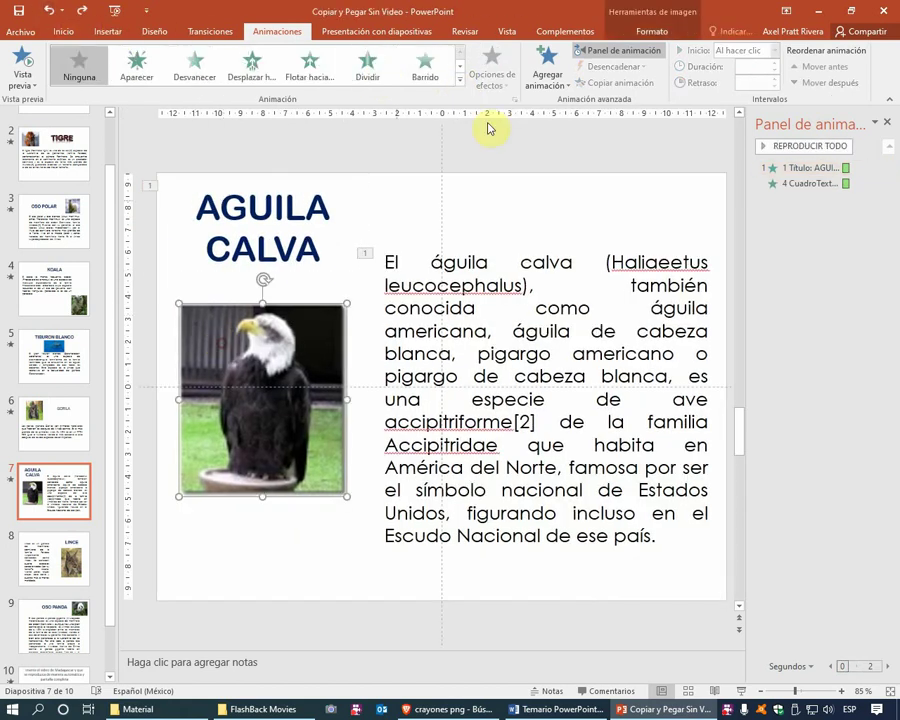
left_click(458, 81)
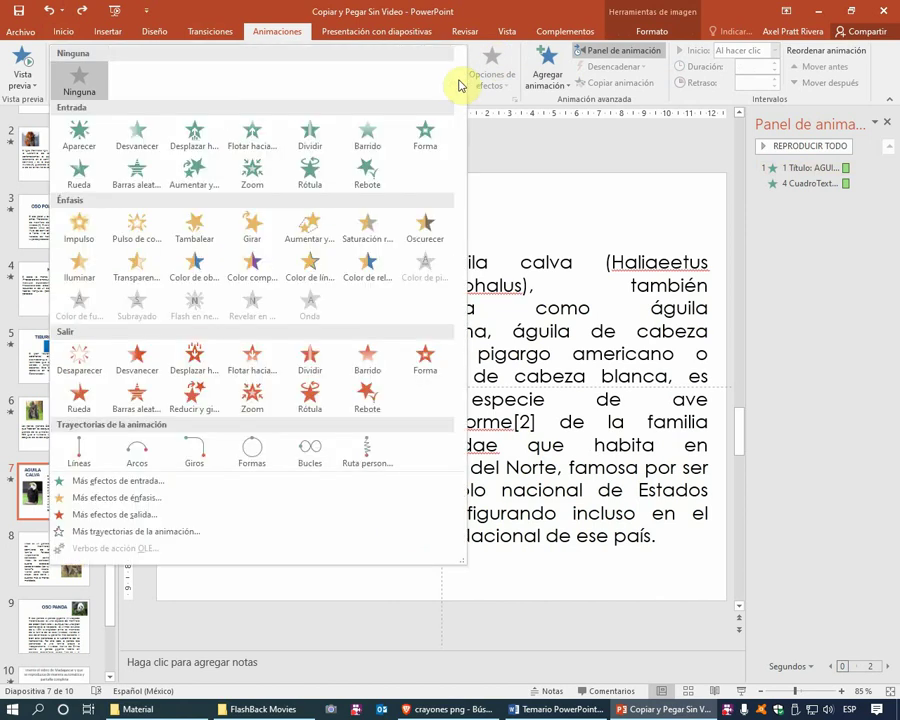
left_click(194, 136)
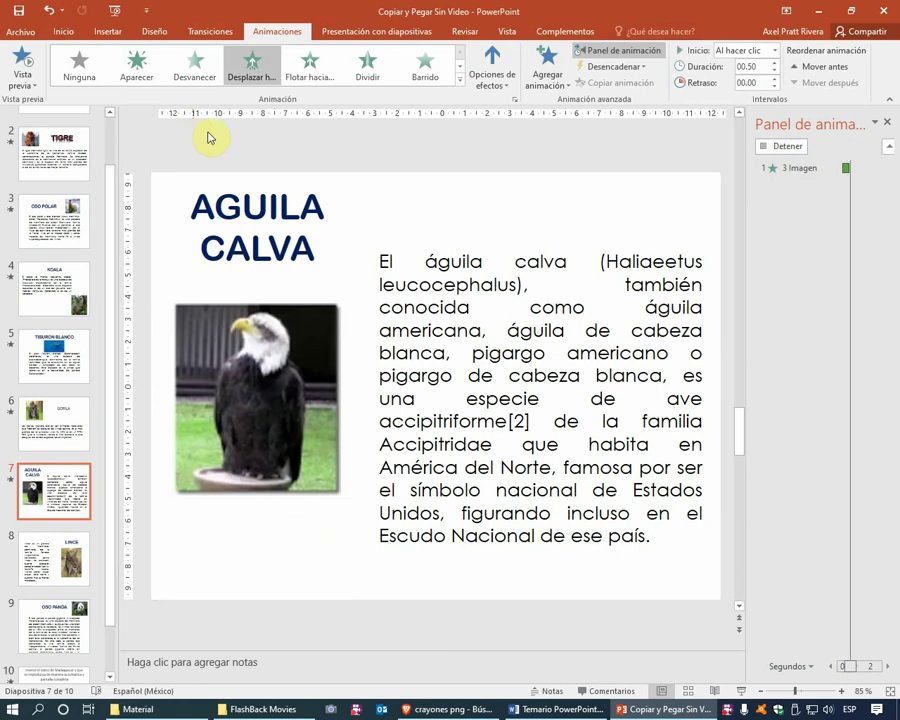
left_click(496, 80)
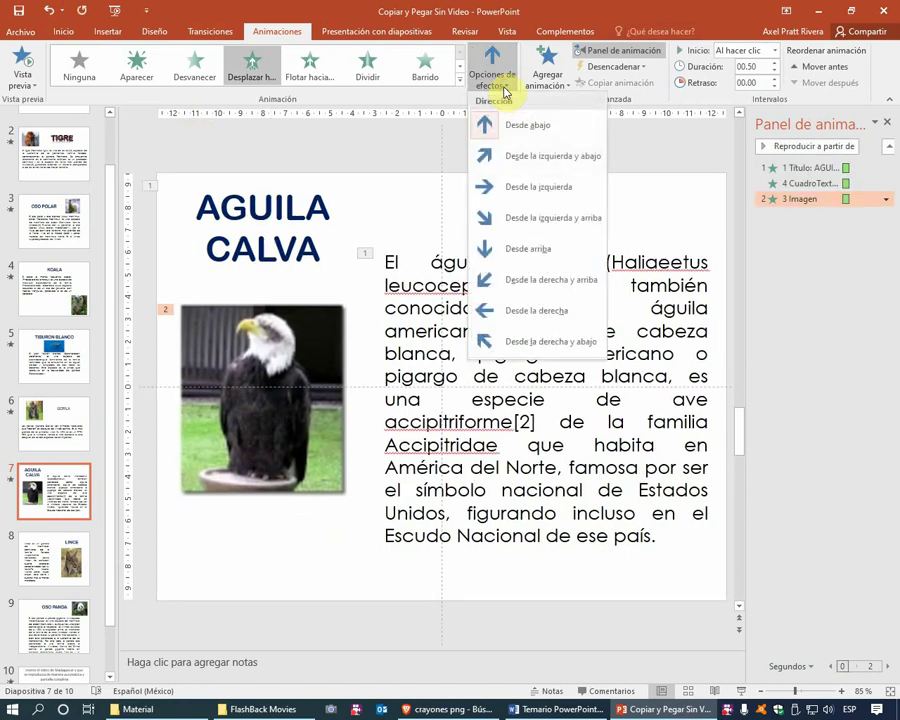
left_click(507, 157)
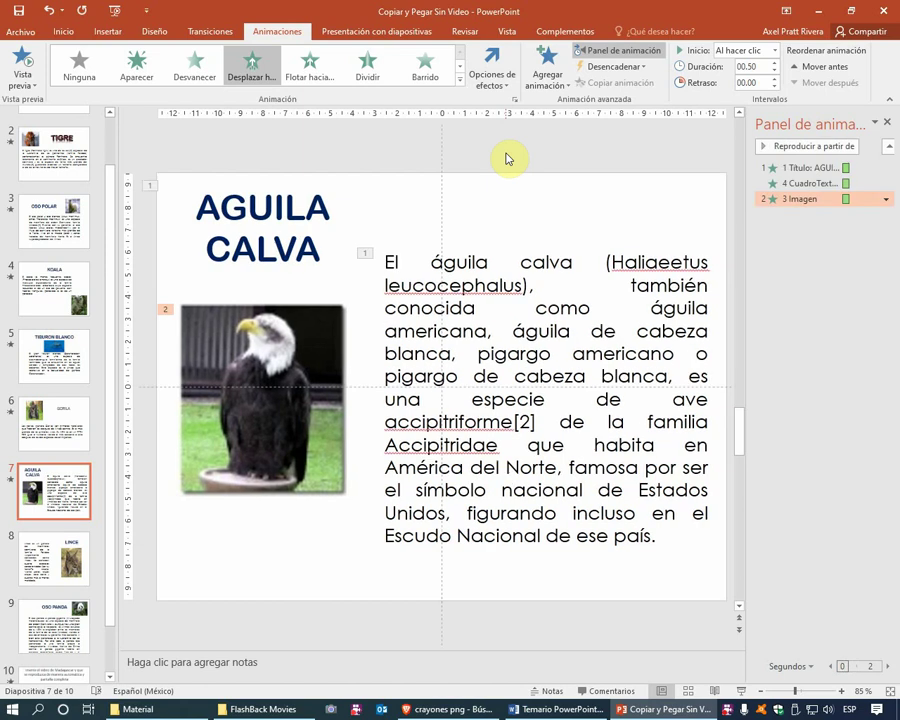
Make the title and body text animations start Con la anterior
left_click(315, 213)
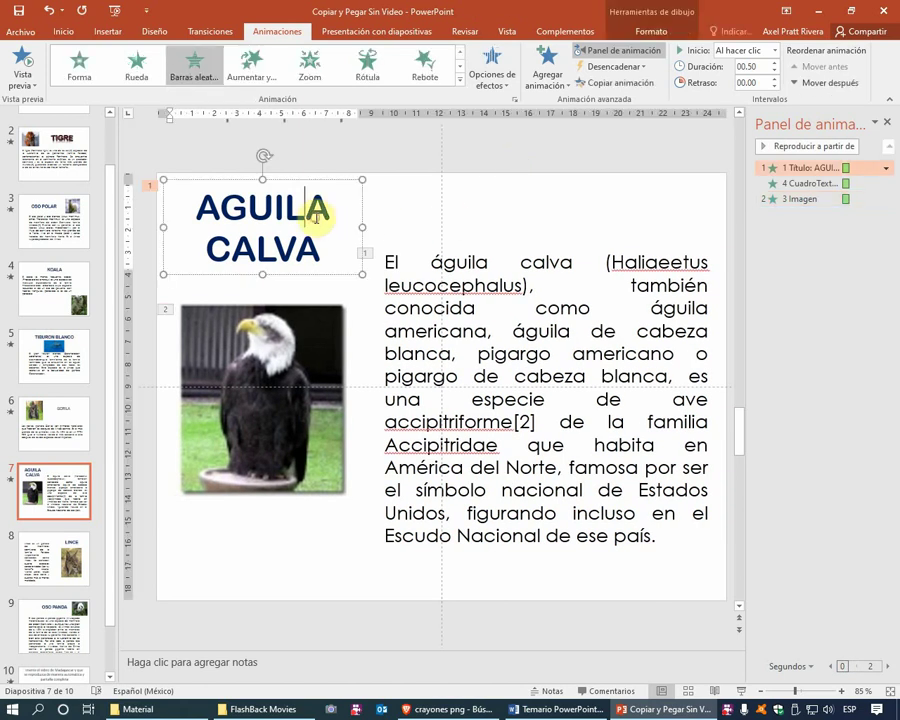
left_click(775, 60)
left_click(752, 80)
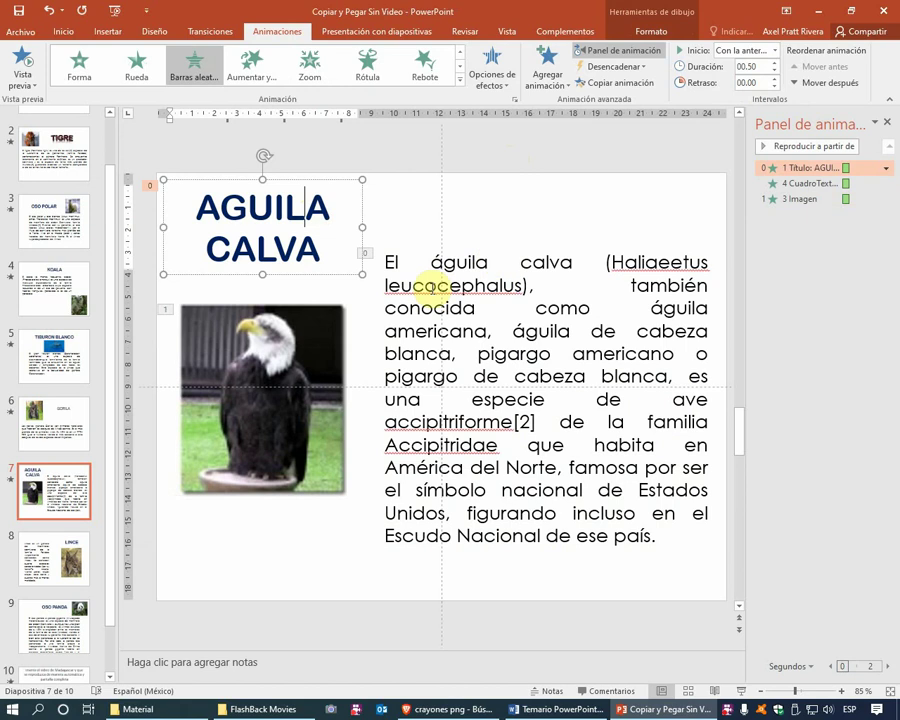
left_click(421, 290)
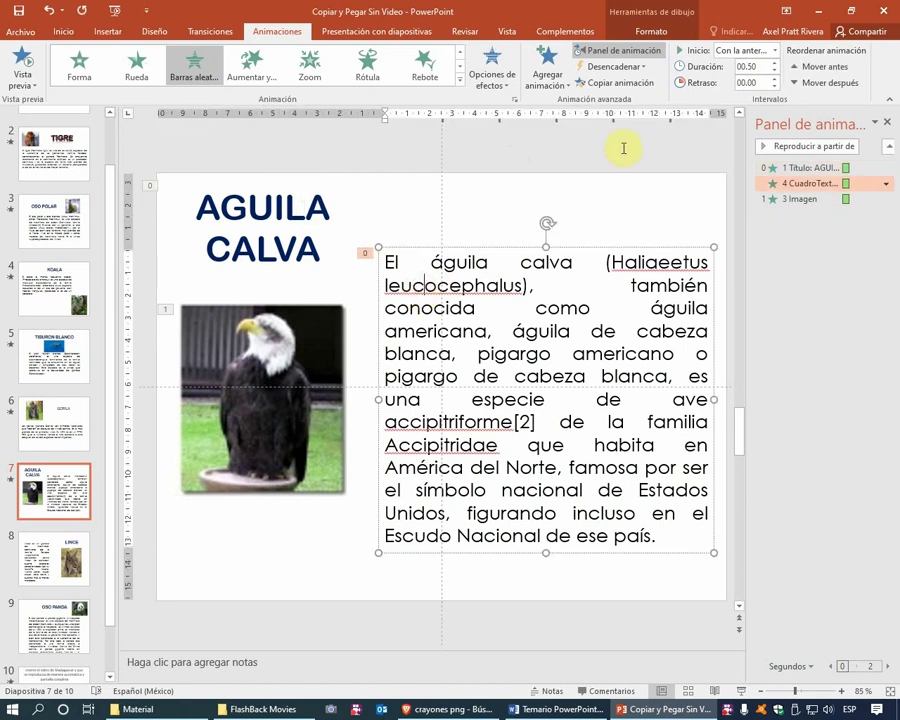
left_click(776, 52)
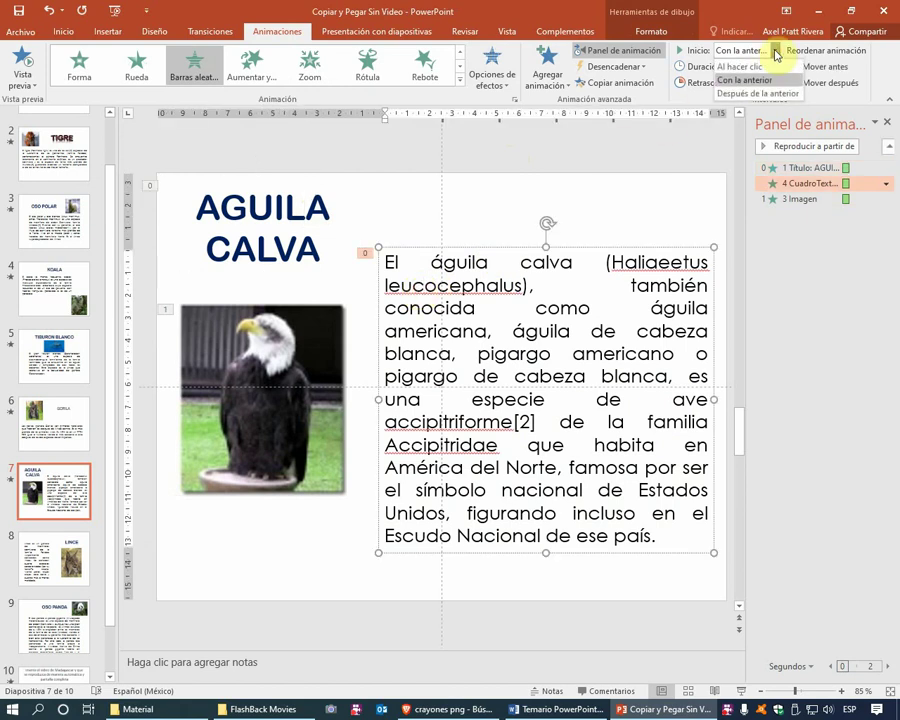
left_click(776, 52)
Set the eagle picture to start Después de la anterior and preview the slide
left_click(328, 306)
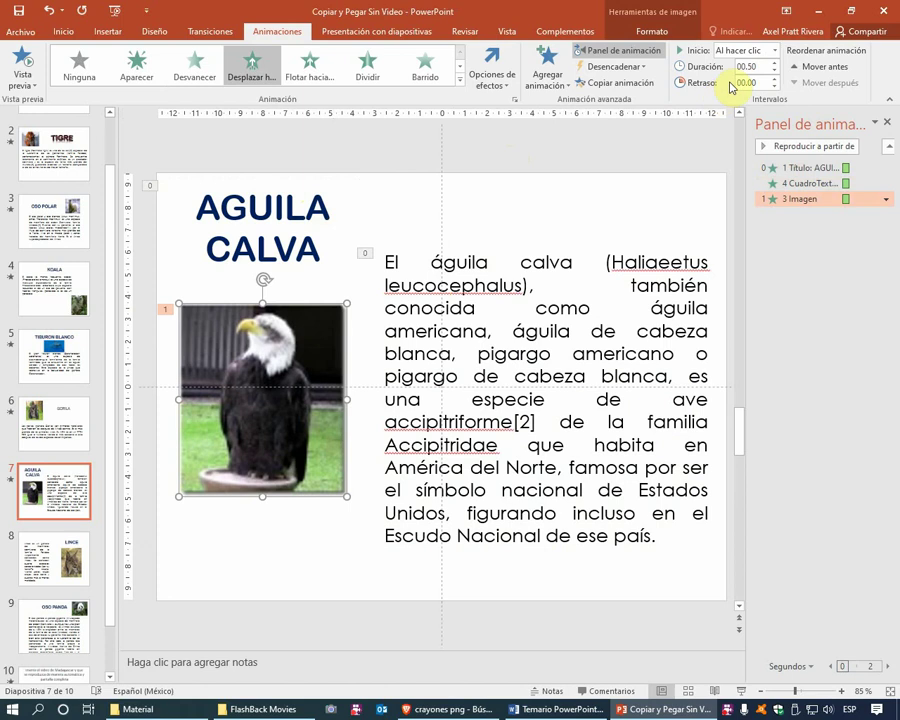
left_click(776, 52)
left_click(746, 89)
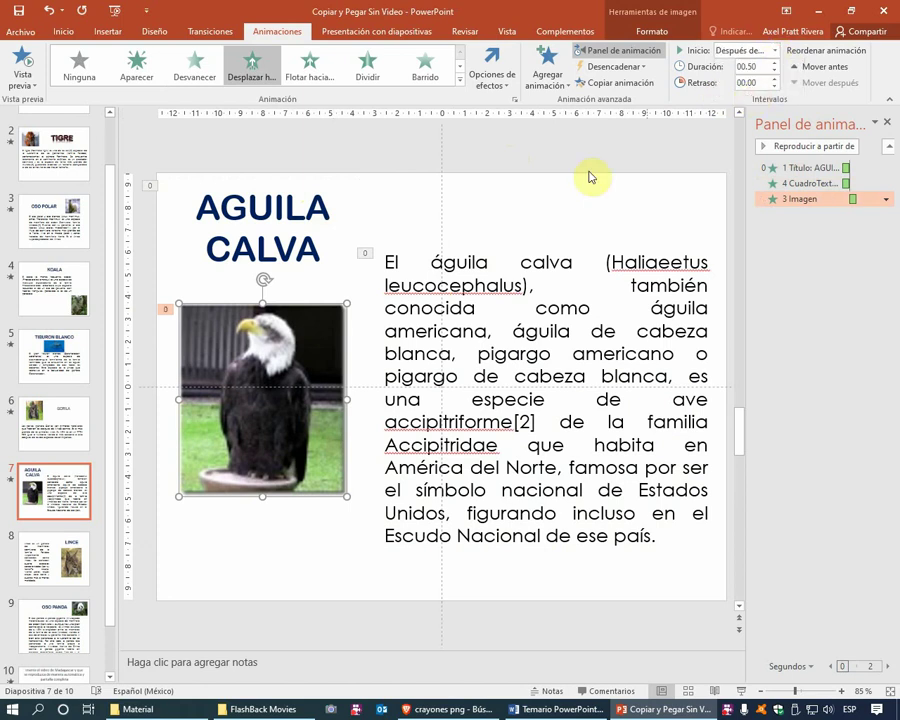
left_click(503, 203)
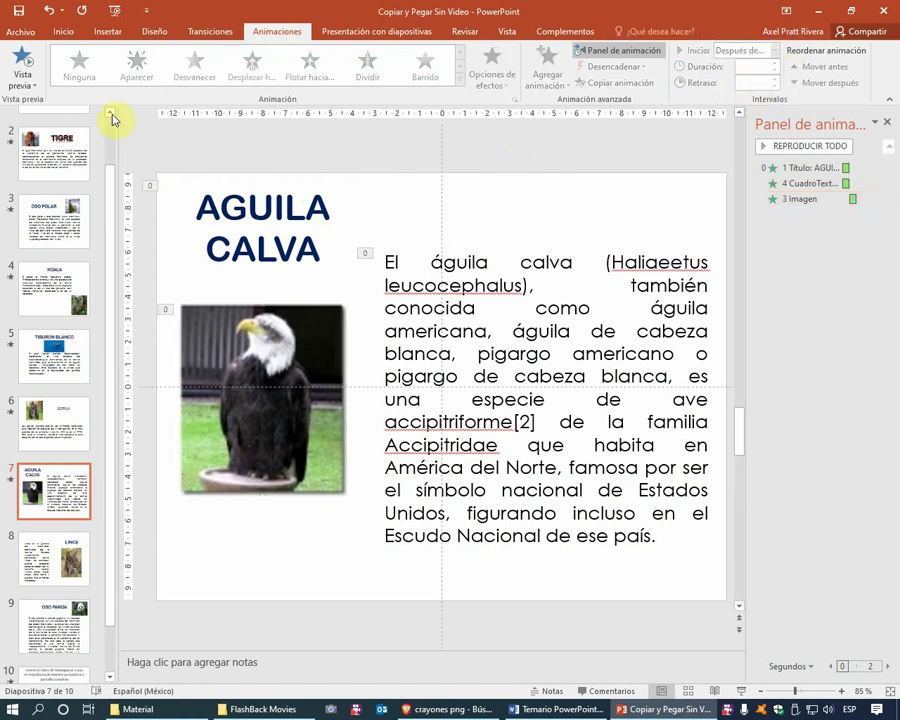
left_click(24, 62)
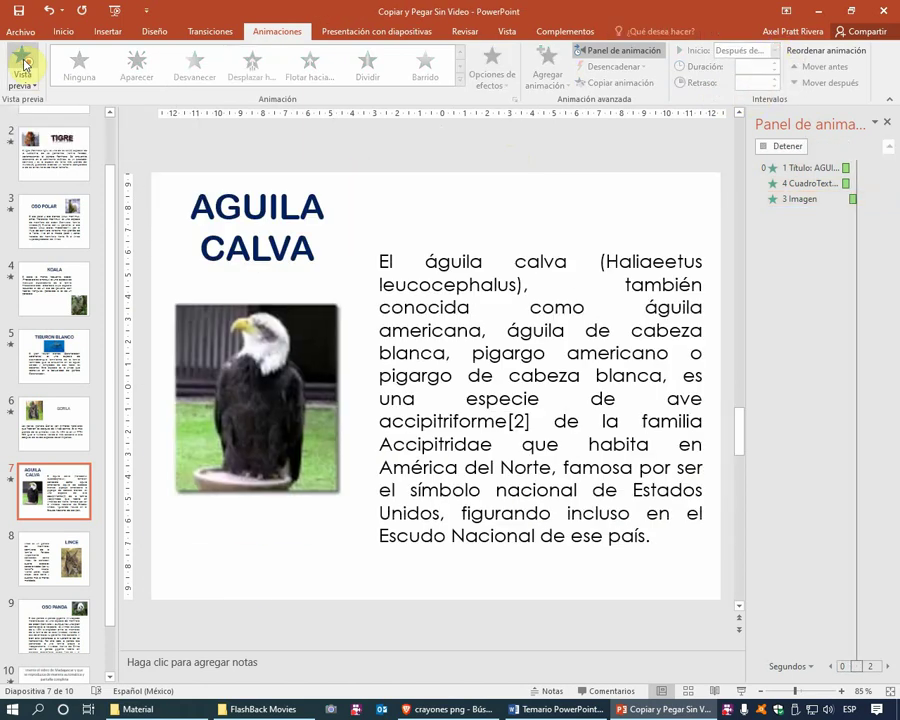
scroll(70, 466, "down", 1)
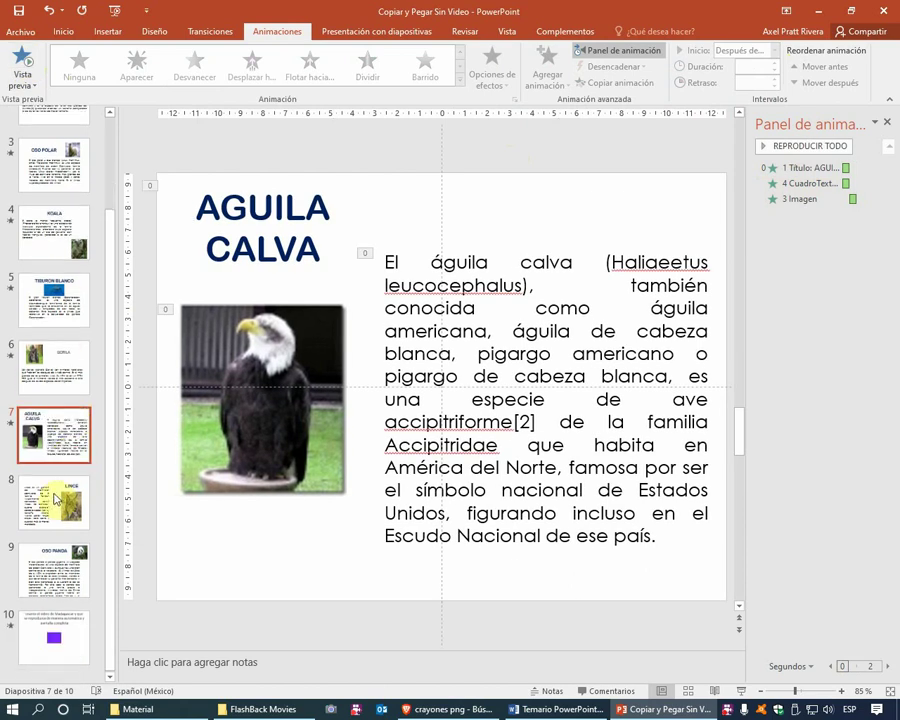
left_click(55, 500)
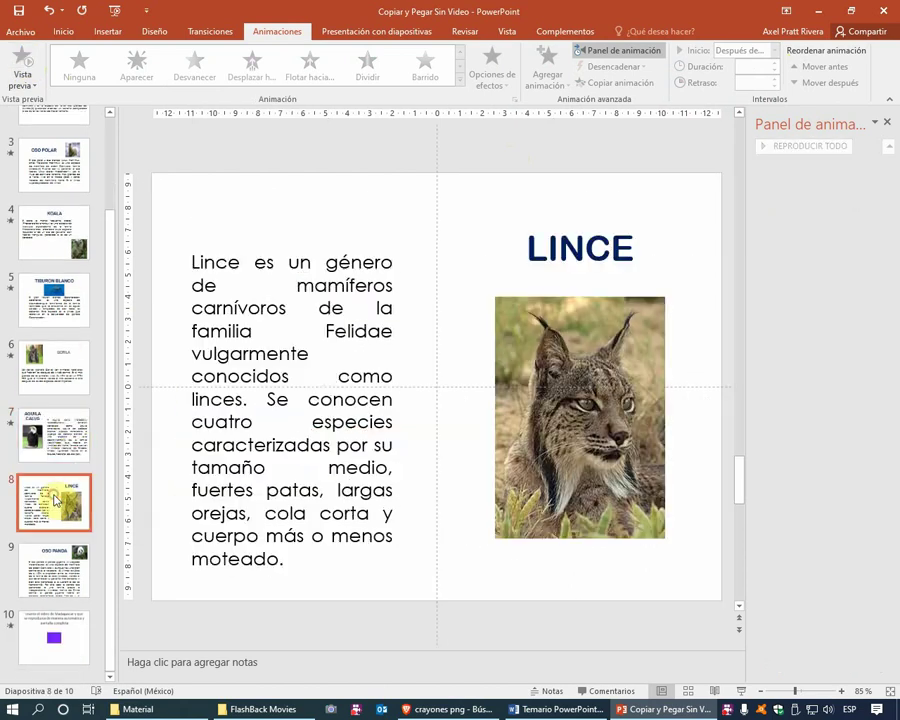
Give the LINCE body text, picture and title a Rueda entrance
left_click(349, 291)
left_click(514, 316, "shift")
left_click(565, 248, "shift")
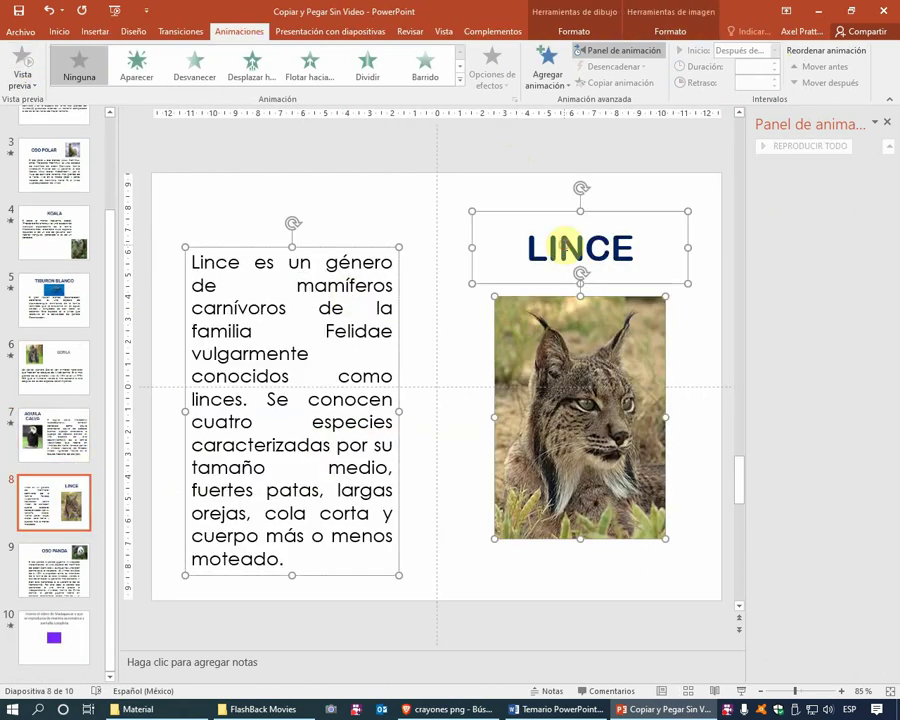
left_click(460, 85)
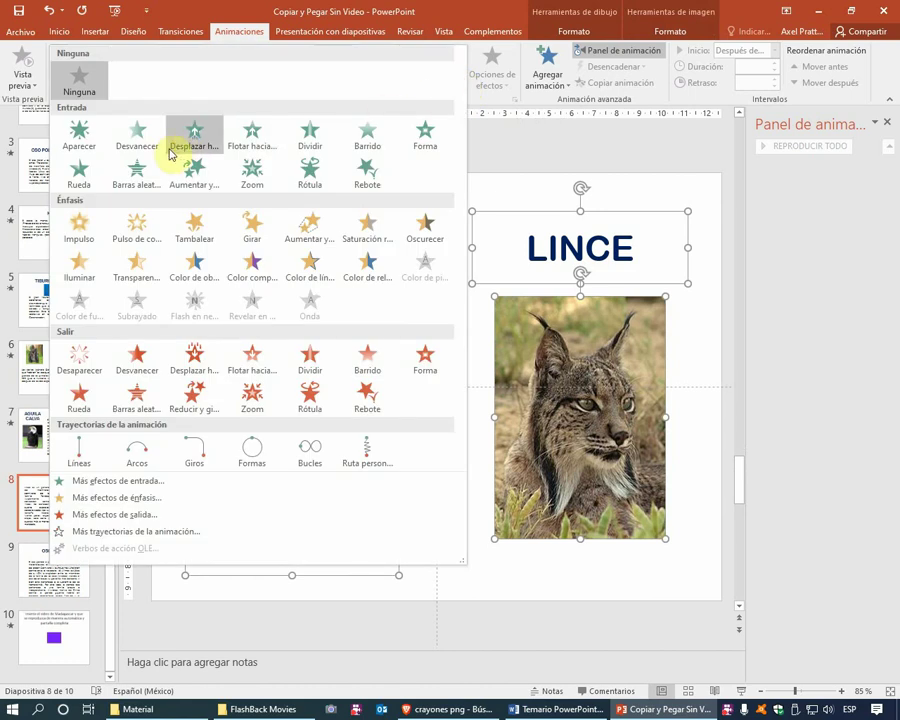
left_click(79, 178)
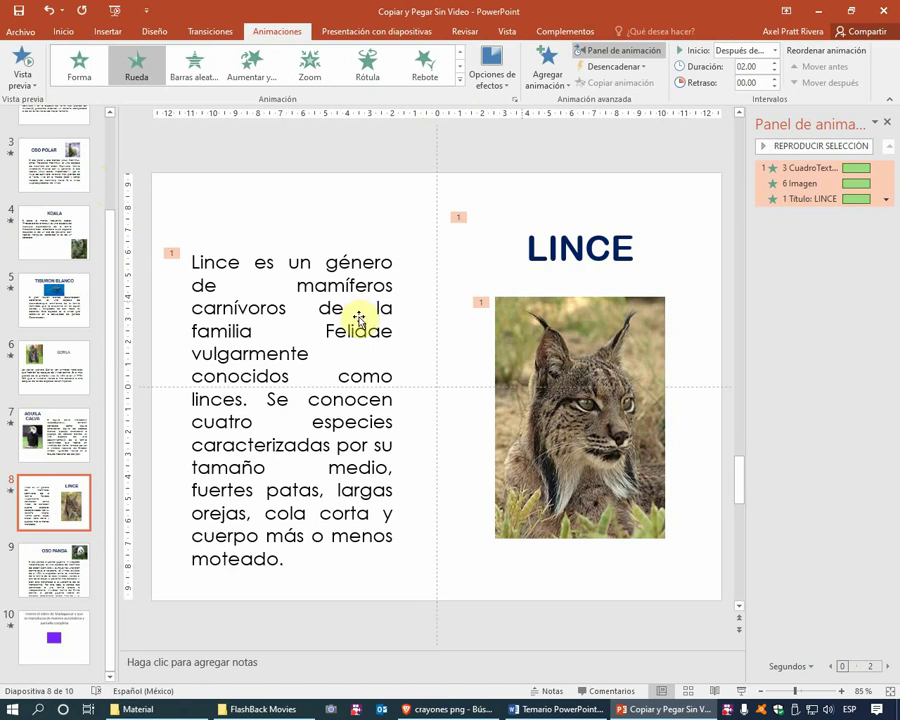
Set the text's and picture's Rueda effects to 3 spokes
left_click(301, 317)
left_click(490, 76)
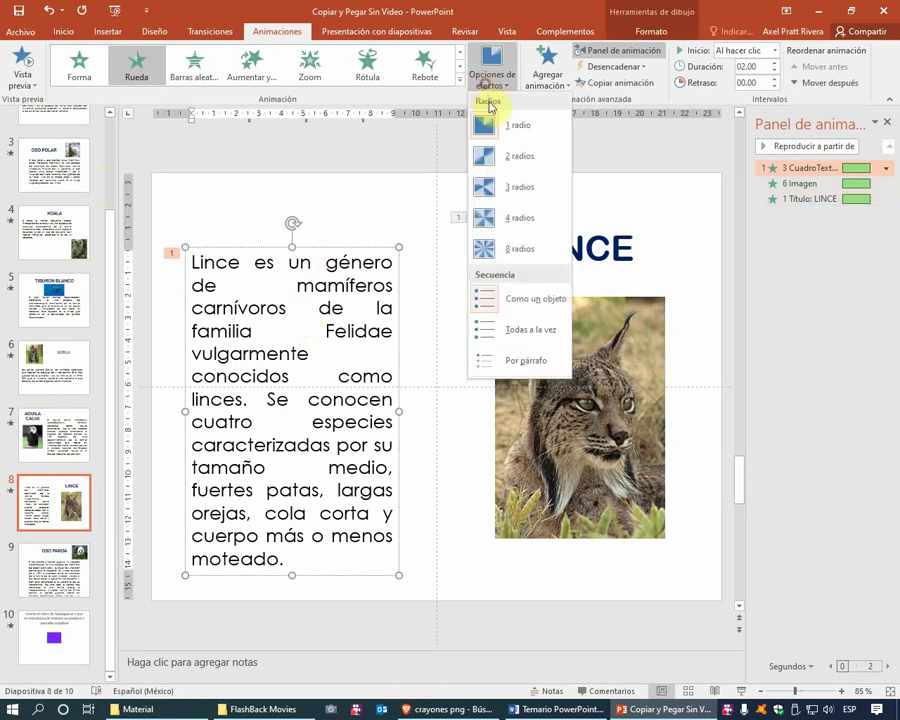
left_click(497, 186)
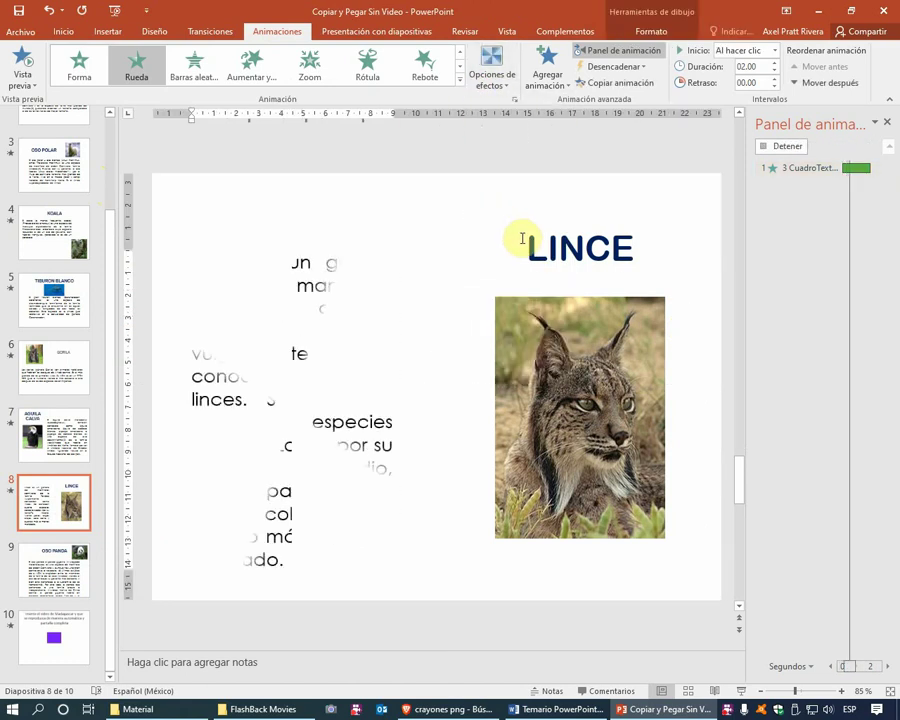
left_click(572, 350)
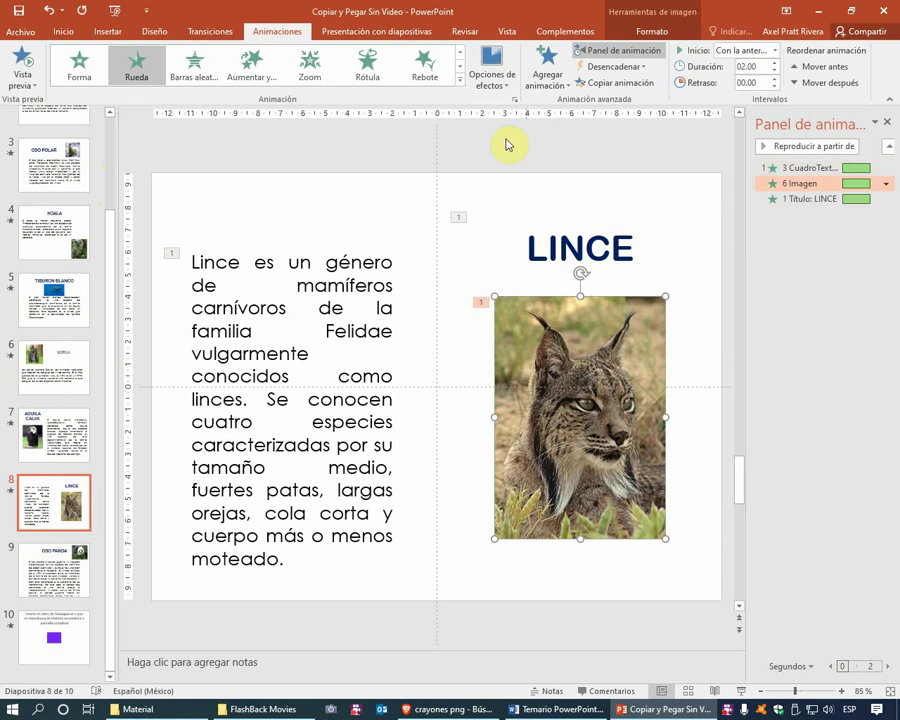
left_click(497, 76)
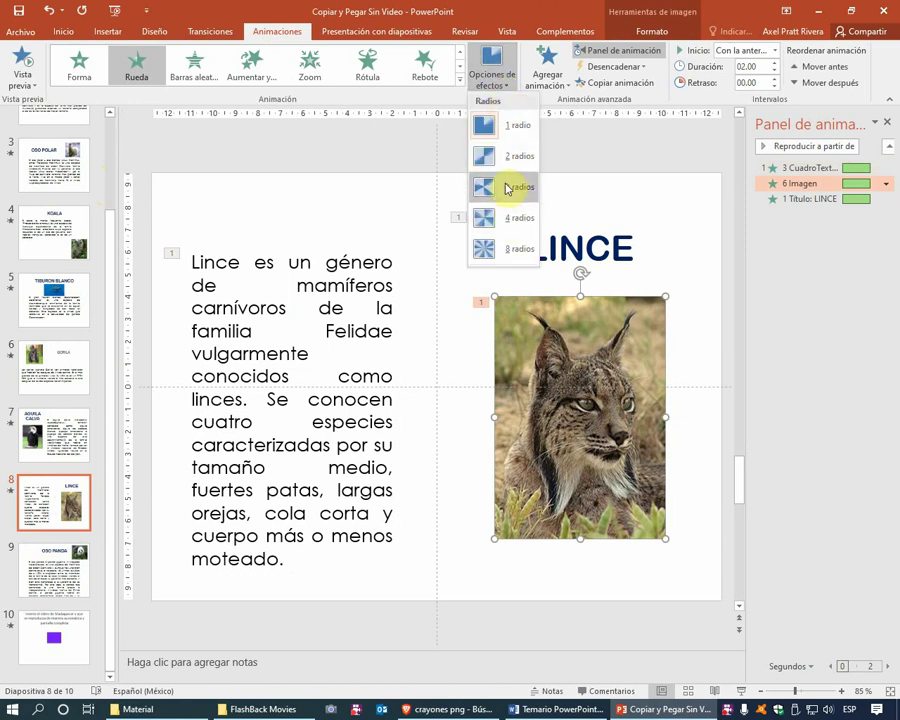
left_click(523, 189)
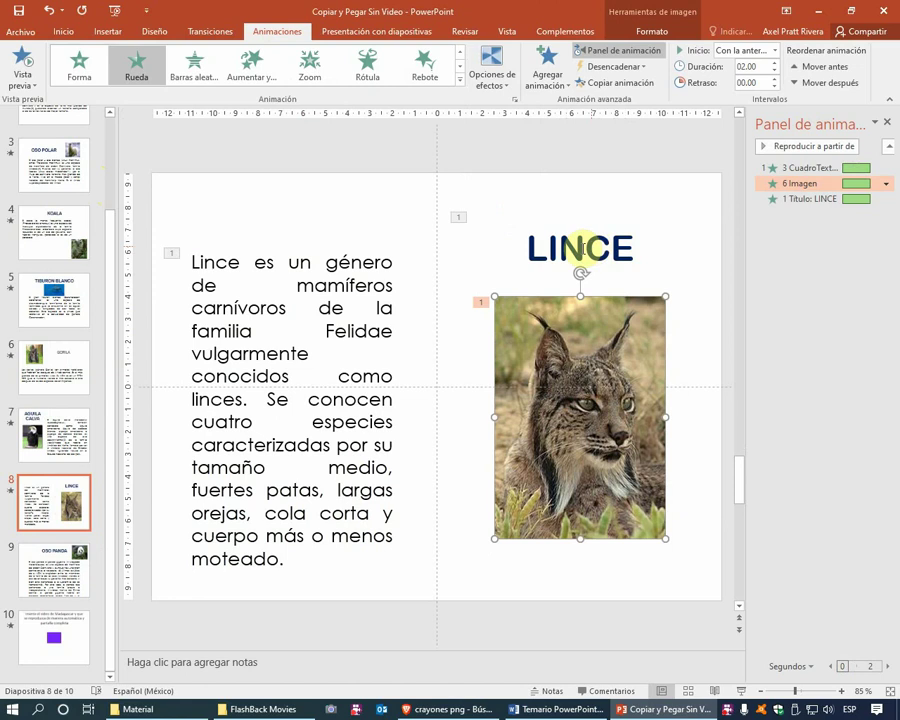
Start text and title Con la anterior, the picture Después de la anterior, then preview
left_click(388, 287)
left_click(527, 250, "shift")
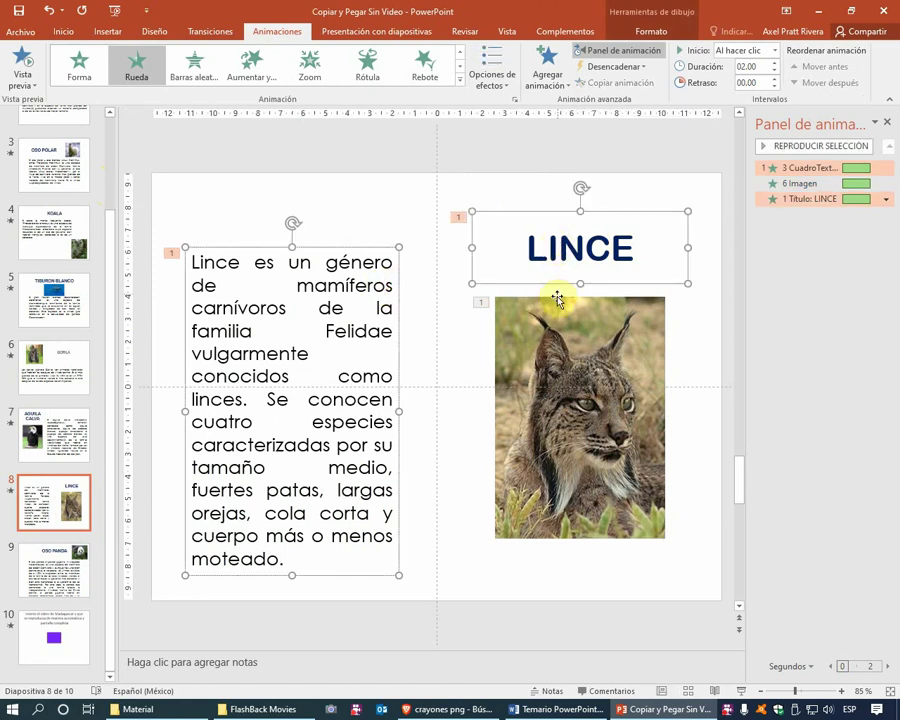
left_click(774, 50)
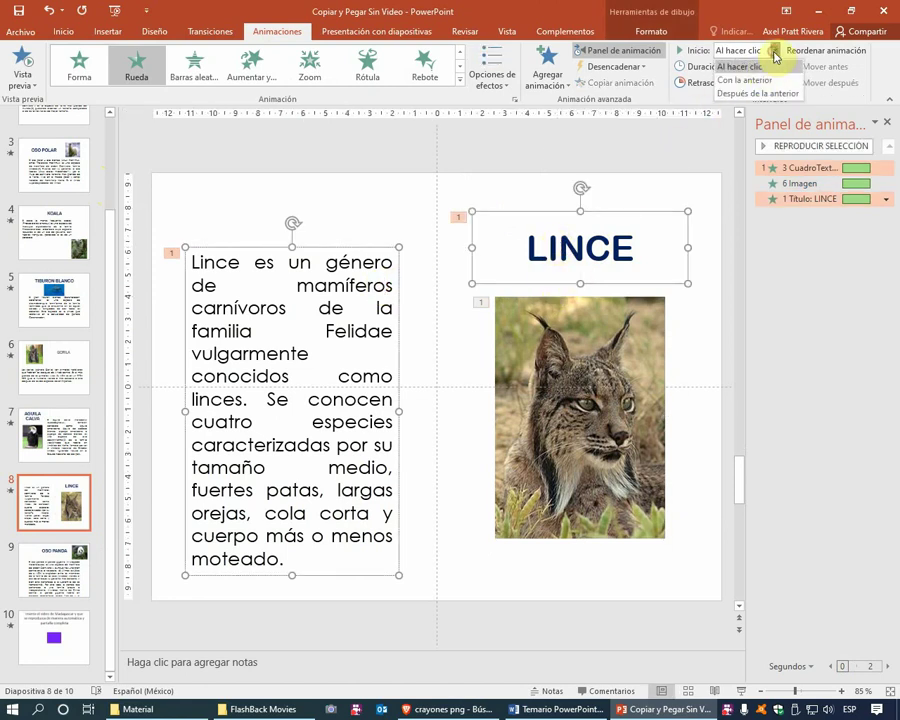
left_click(755, 84)
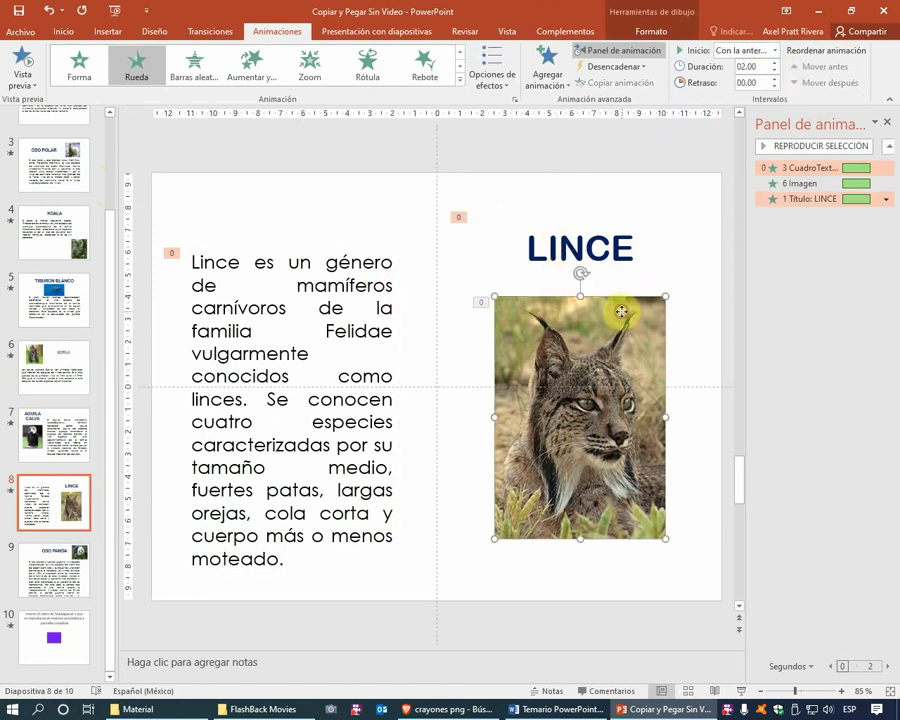
left_click(774, 50)
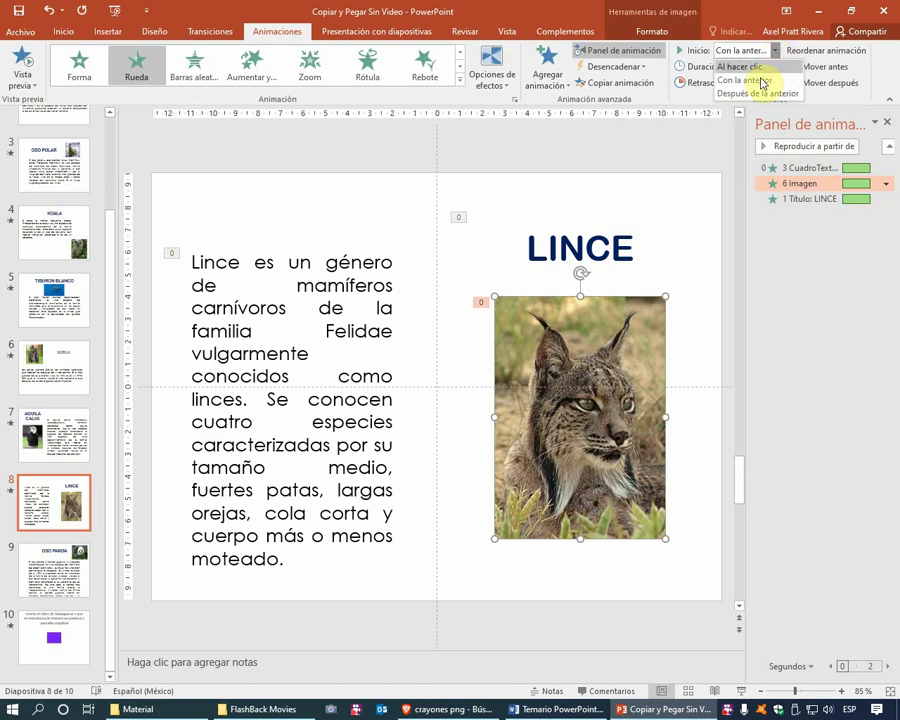
left_click(744, 90)
left_click(643, 205)
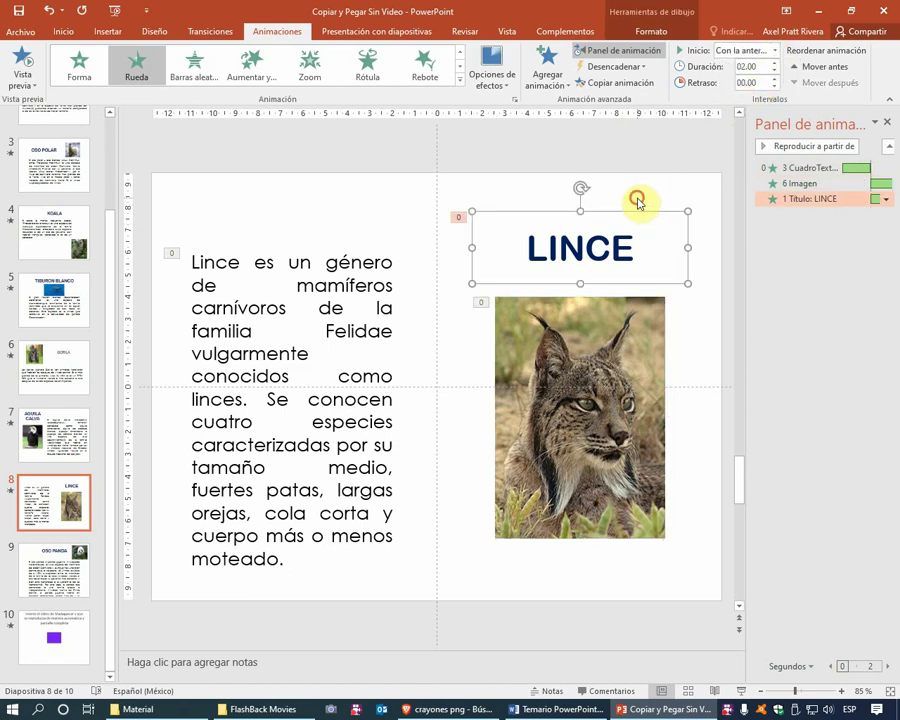
left_click(632, 198)
left_click(24, 62)
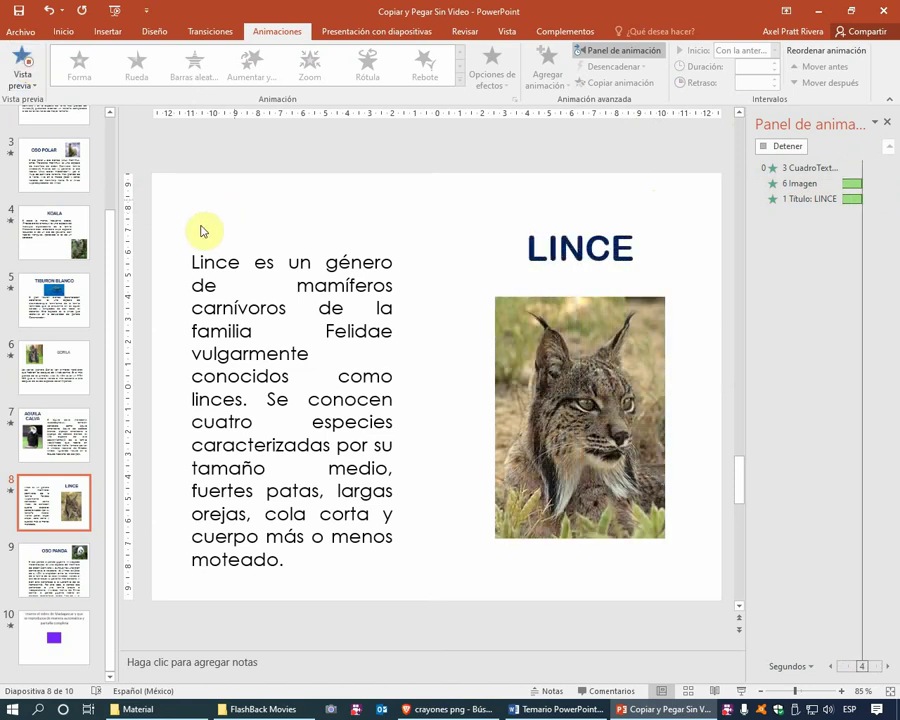
On the OSO PANDA slide, give the panda picture a Dividir entrance
left_click(58, 553)
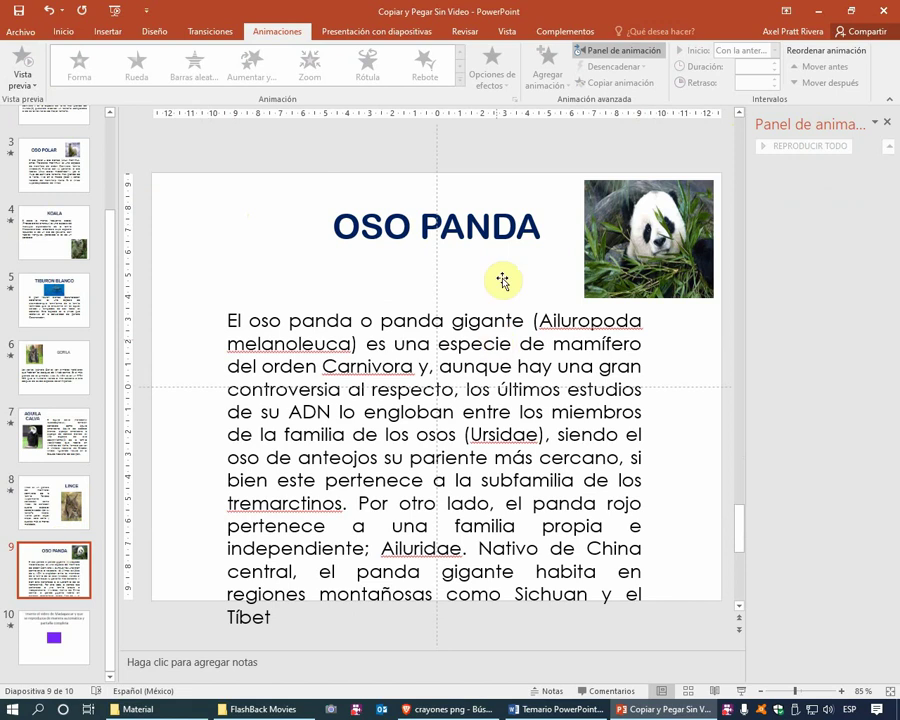
left_click(525, 228)
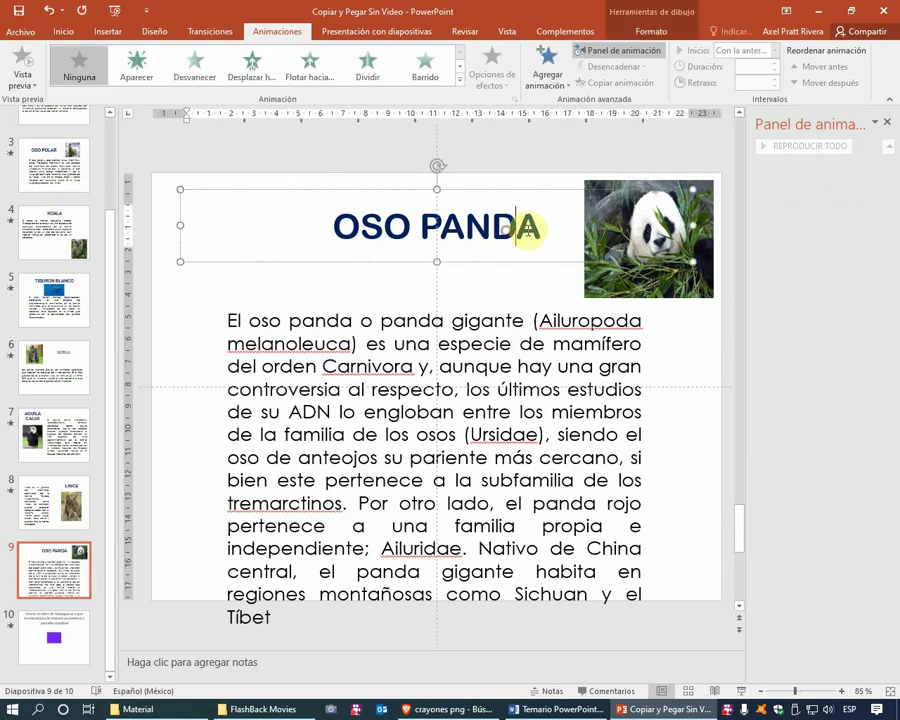
left_click(571, 318, "shift")
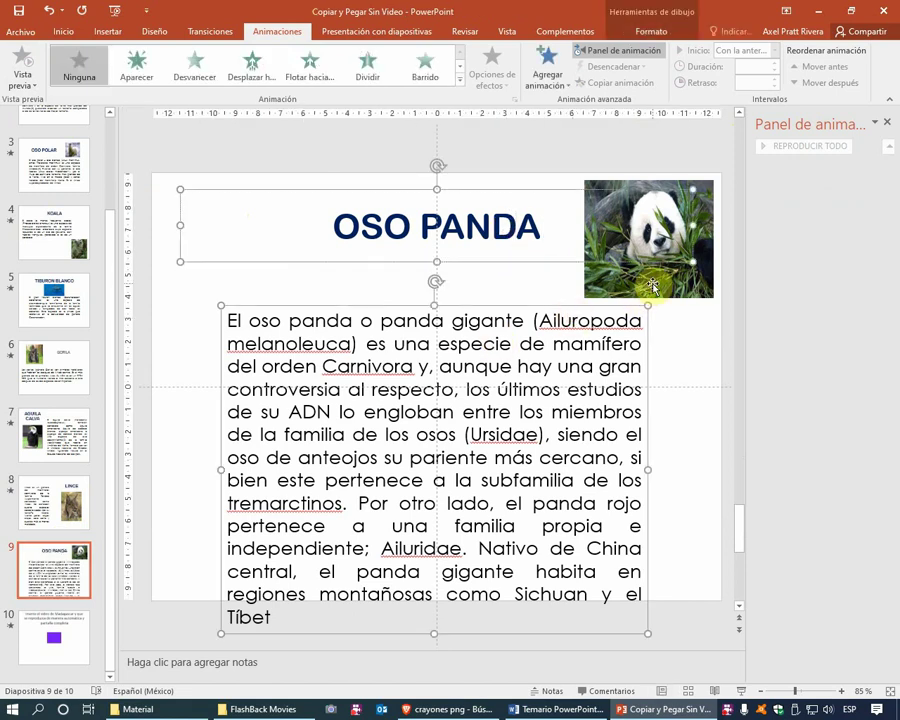
left_click(652, 287)
left_click(462, 82)
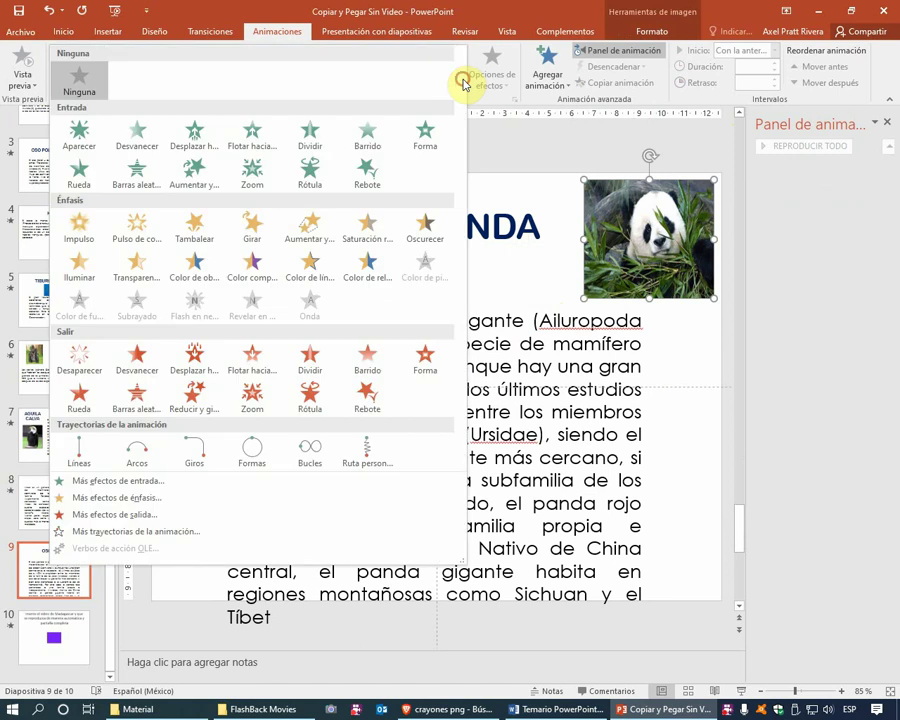
left_click(378, 137)
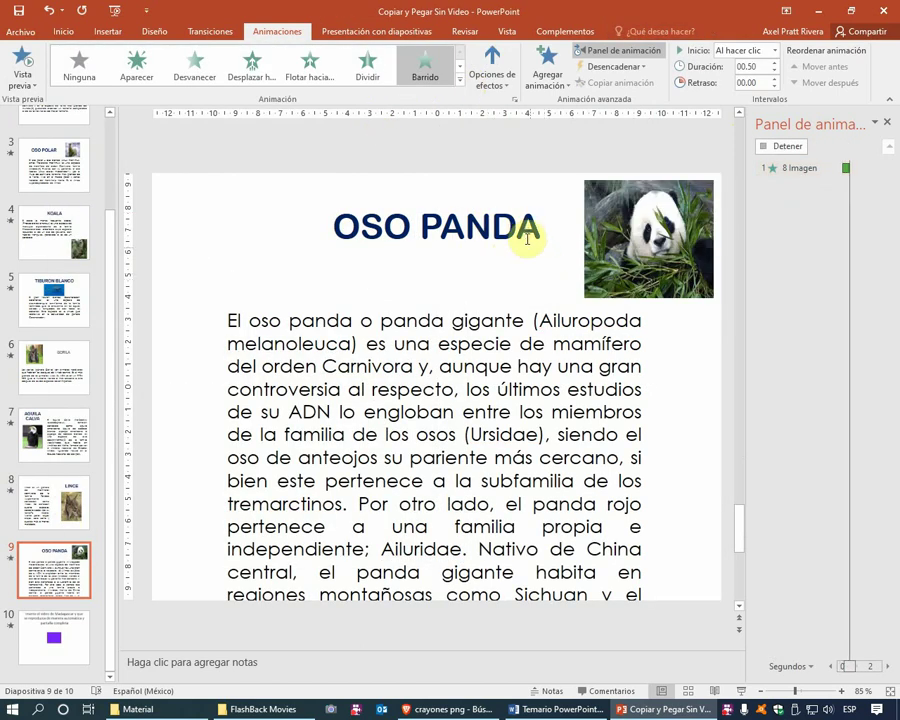
left_click(462, 80)
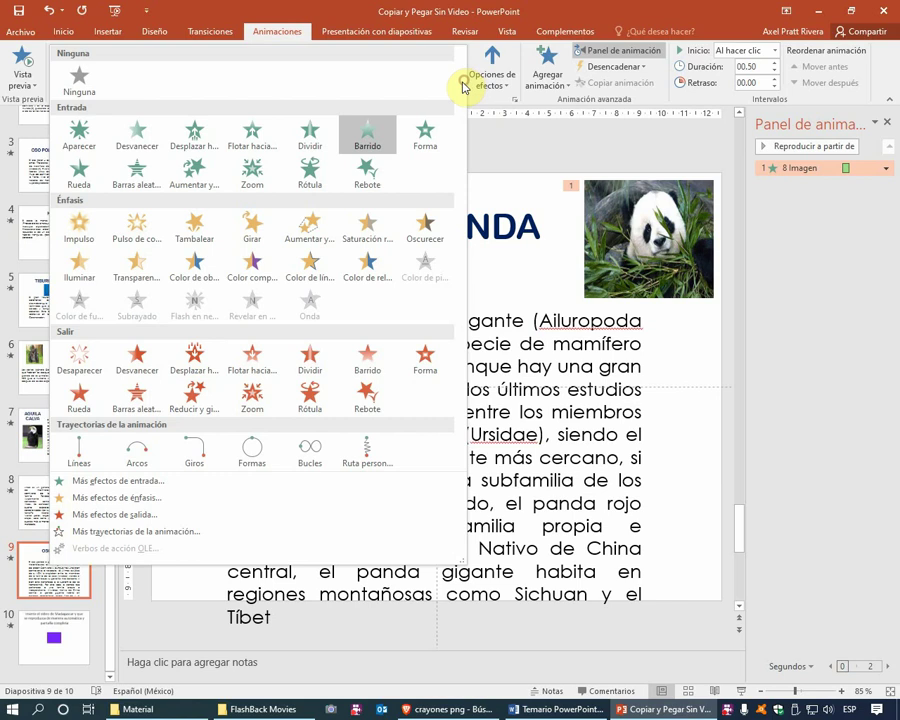
left_click(300, 138)
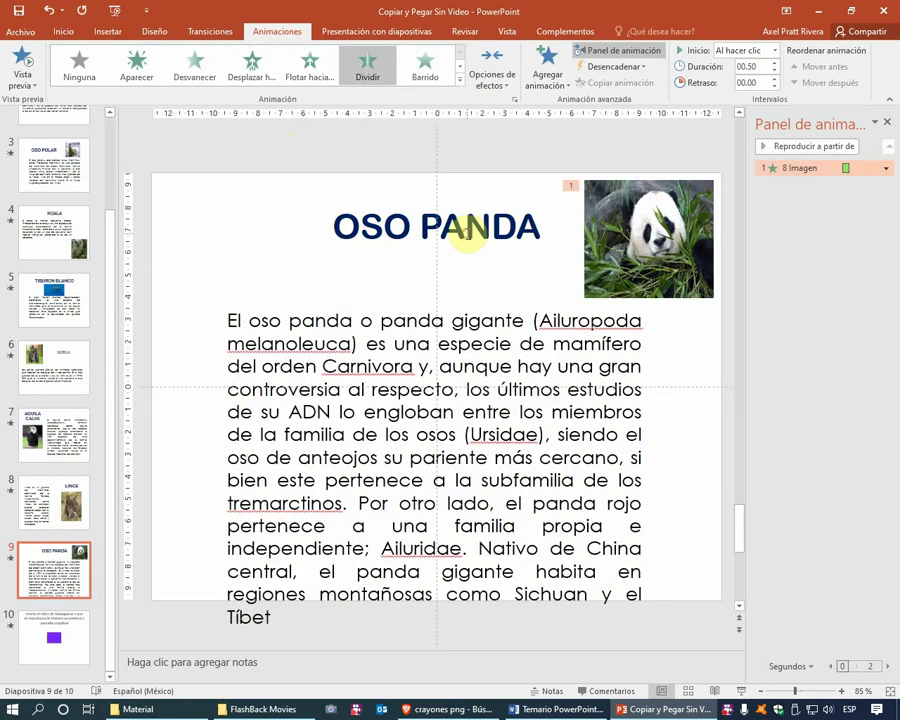
Narrow the OSO PANDA title box to end before the picture and apply Rueda to it
left_click(470, 228)
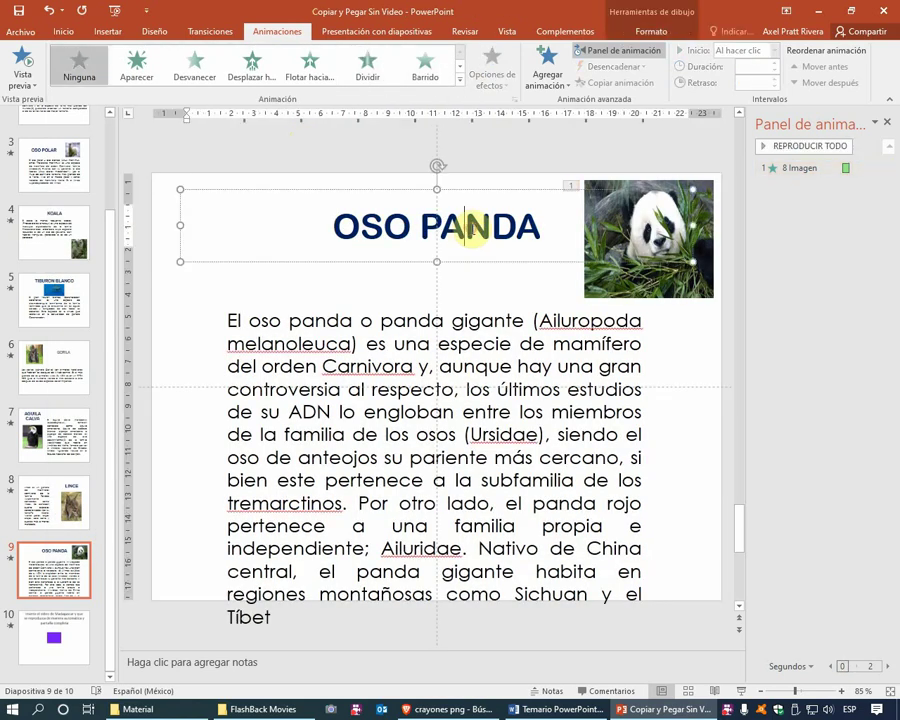
left_click(688, 236)
left_click_drag(691, 225, 584, 225)
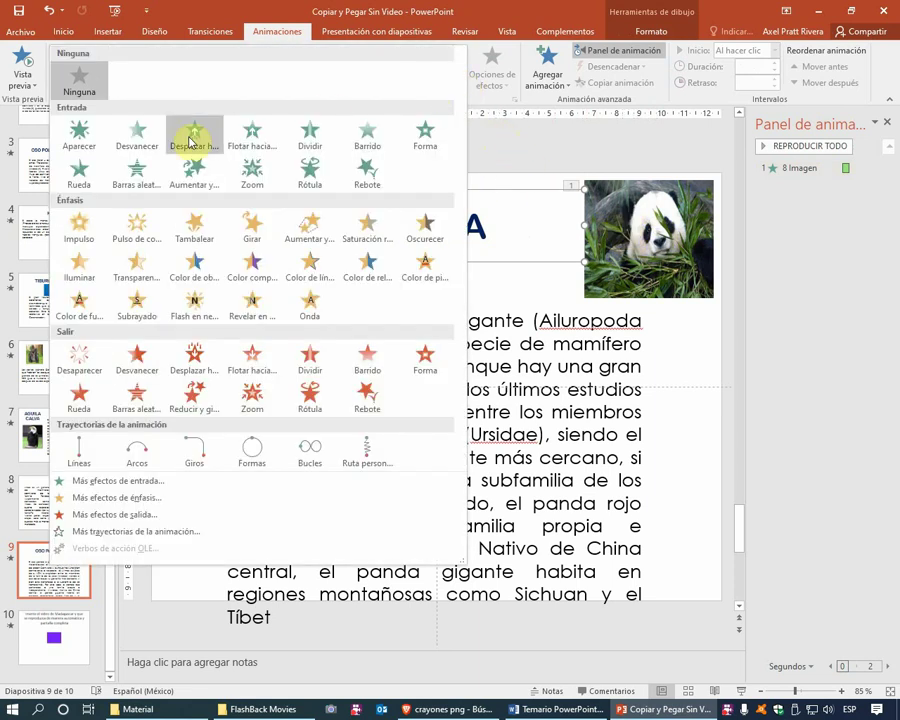
left_click(83, 181)
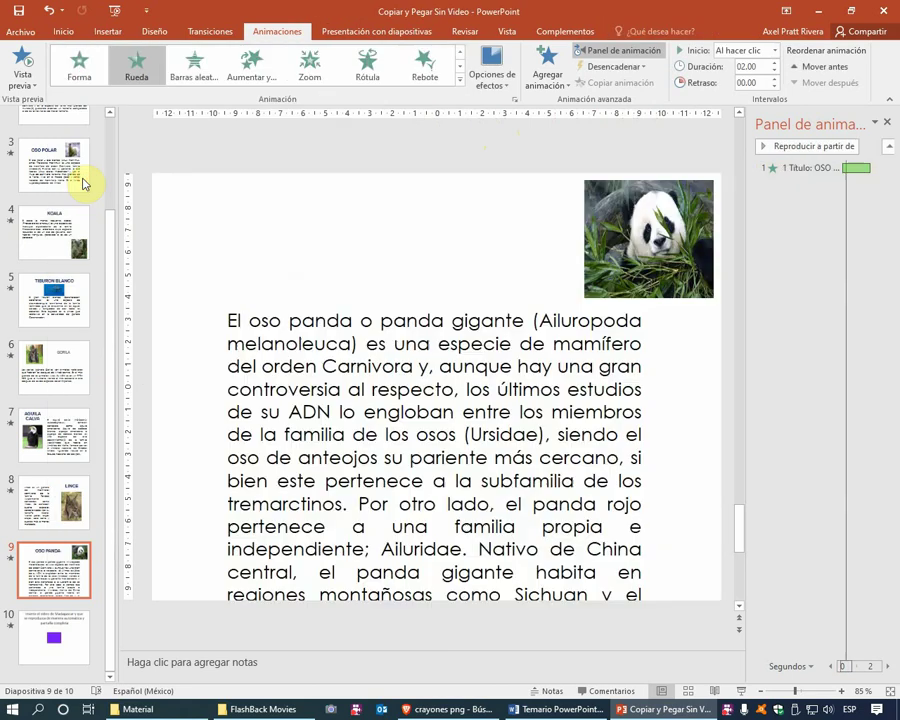
left_click(482, 322)
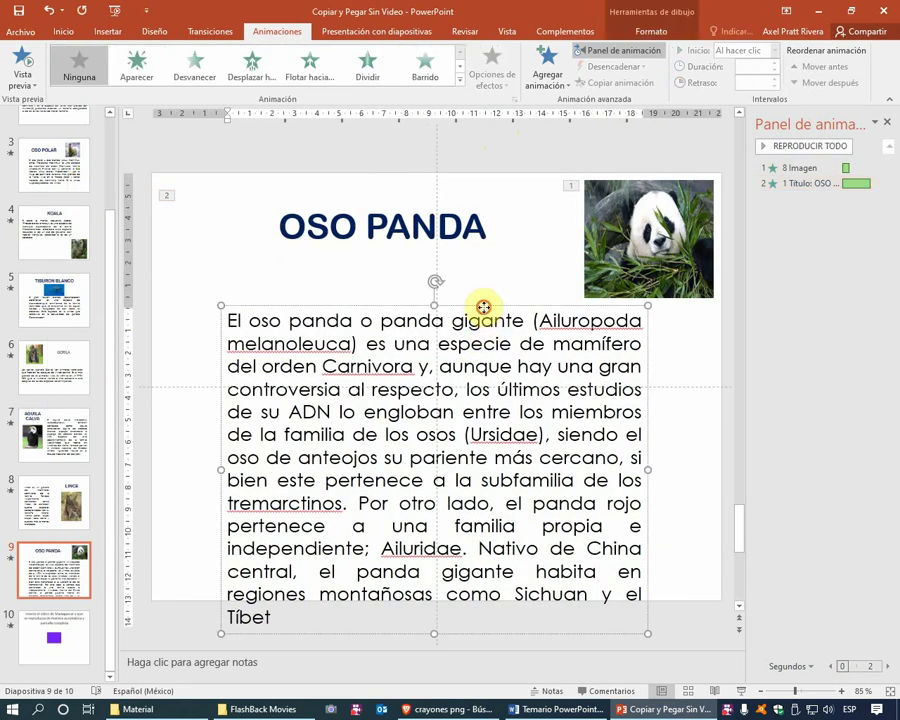
Apply the Rayas entrance to the description text from the full entrance effects list
left_click(483, 306)
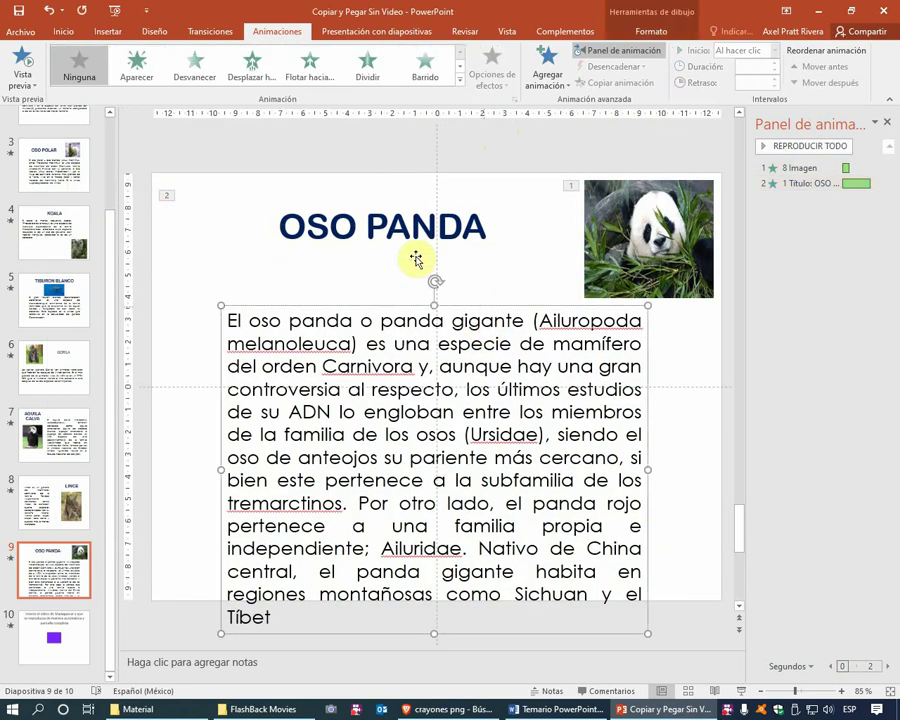
left_click(462, 81)
left_click(78, 487)
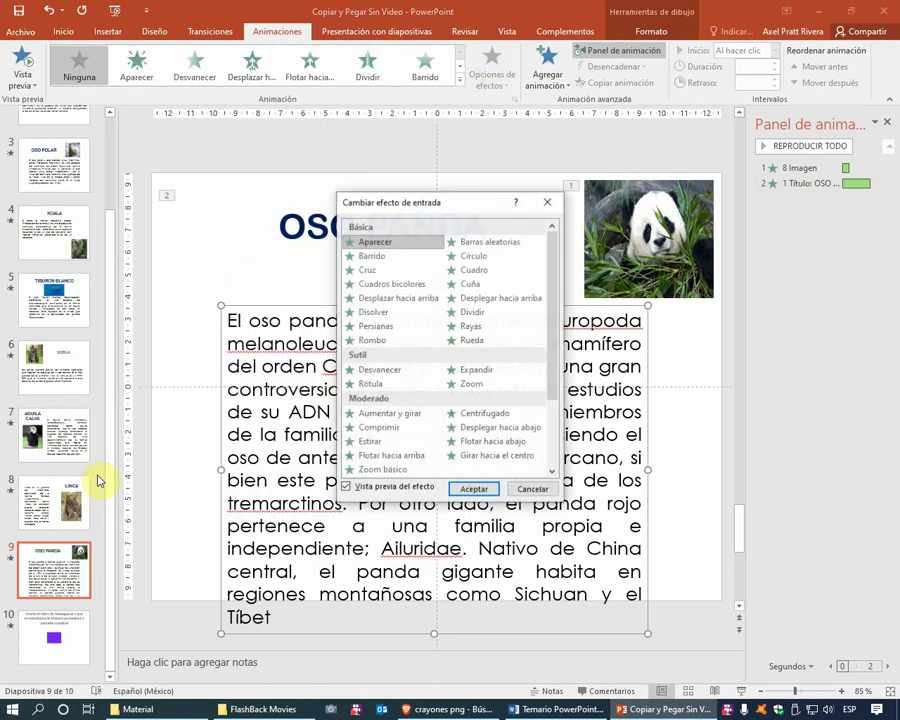
left_click(470, 328)
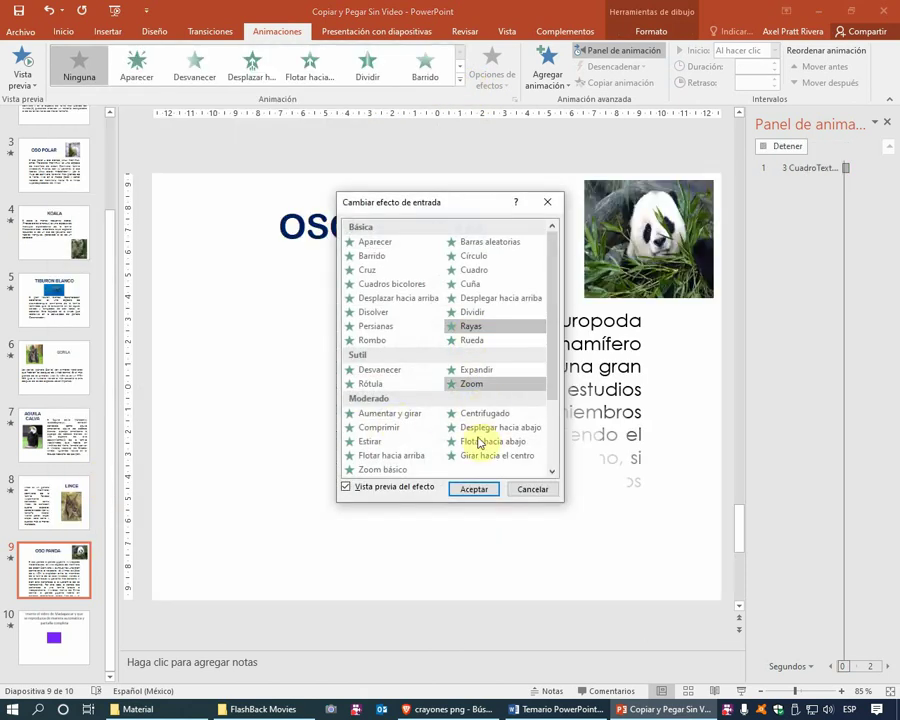
left_click(474, 488)
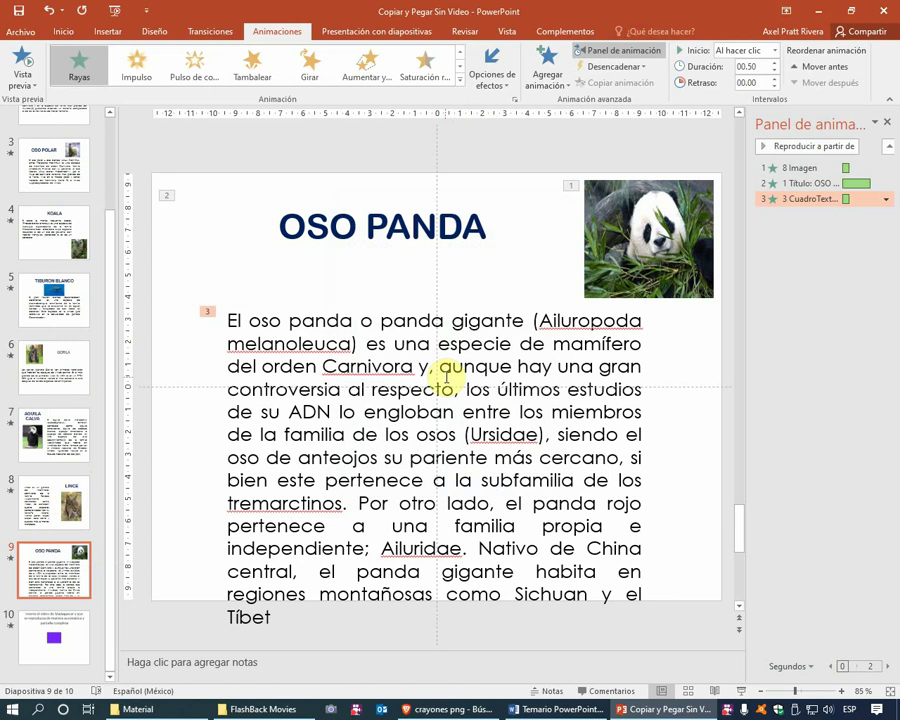
Set the Rayas direction to Derecha y abajo, as one object
left_click(503, 88)
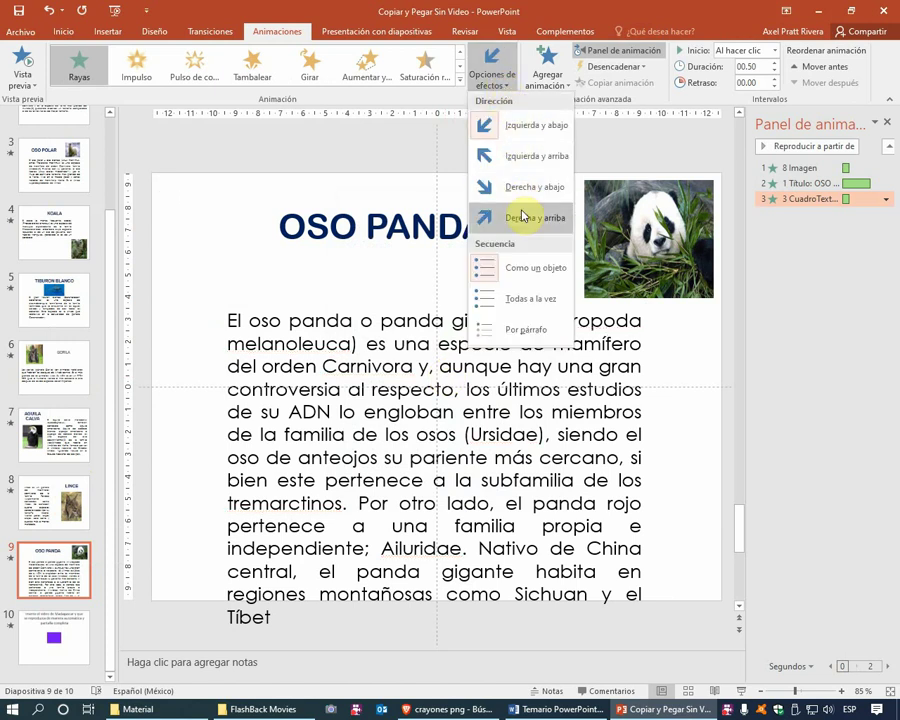
left_click(516, 331)
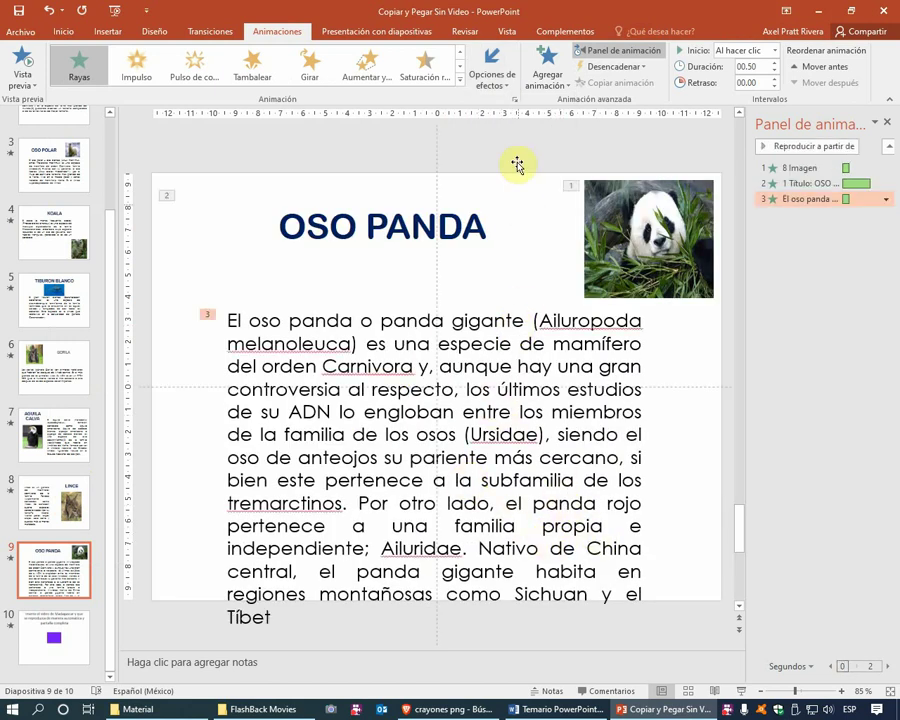
left_click(492, 86)
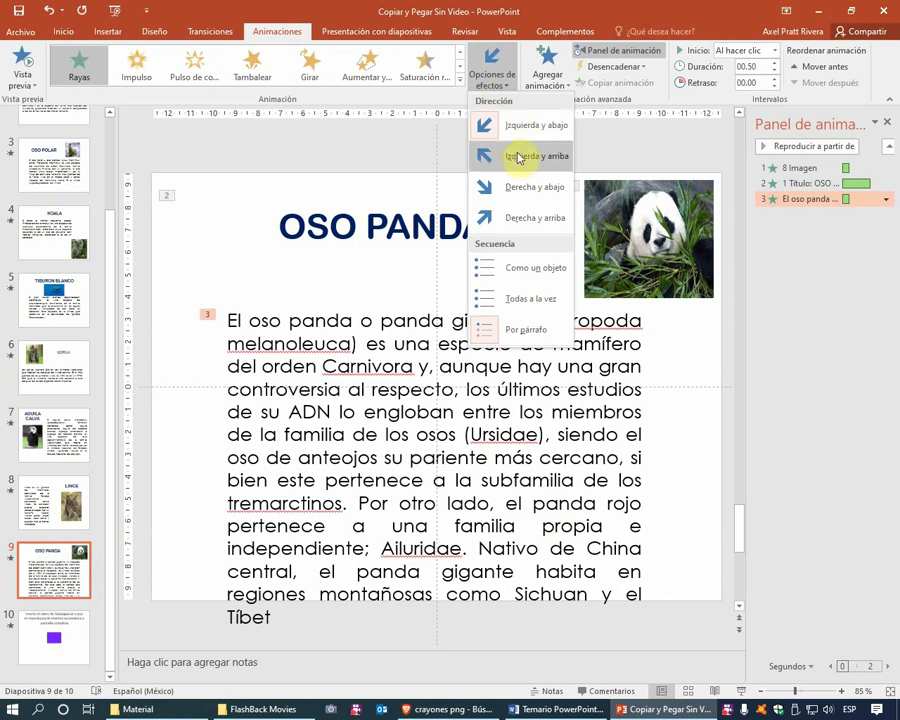
left_click(525, 268)
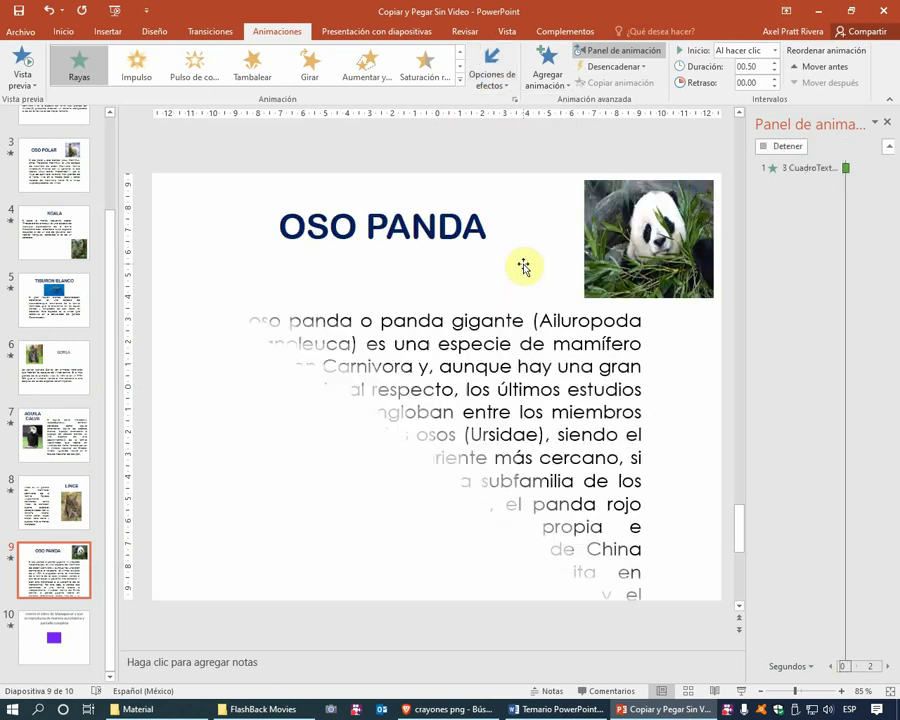
left_click(506, 87)
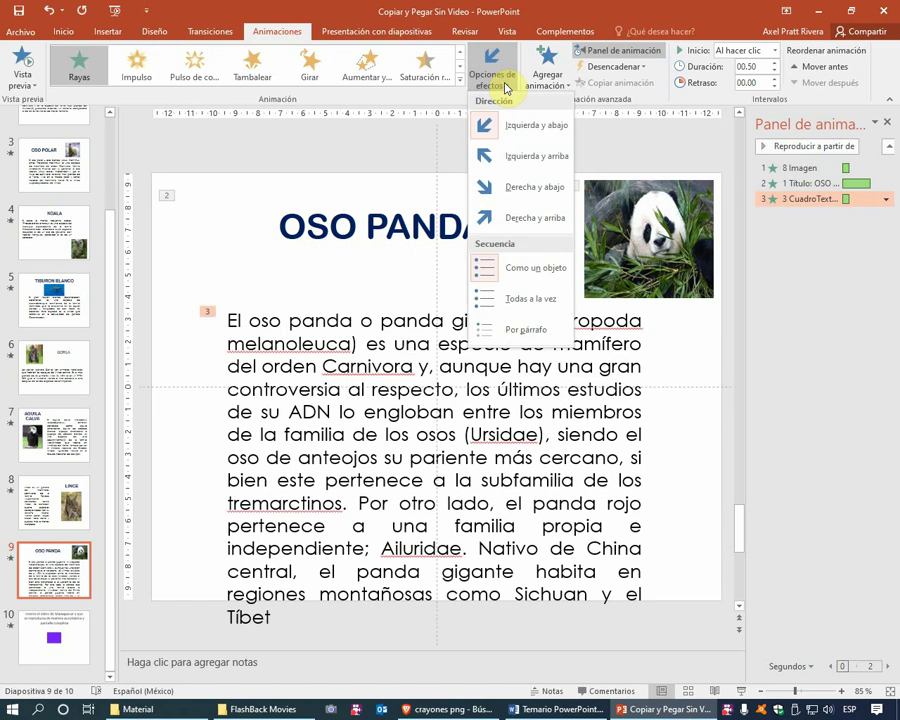
left_click(512, 186)
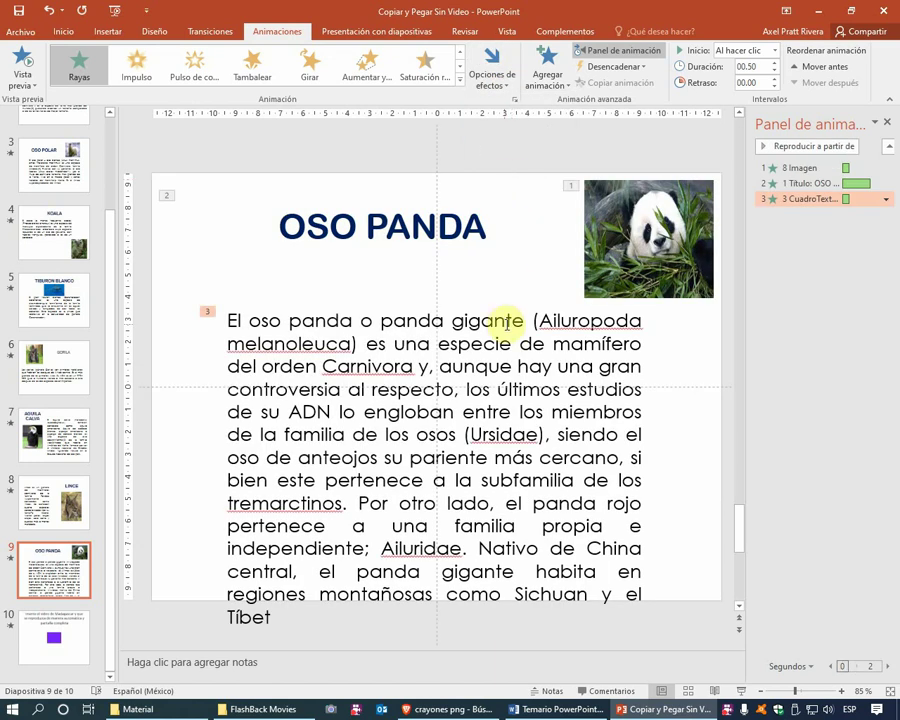
Make the Rayas text animate Por palabra with a 5% delay between words
left_click(889, 204)
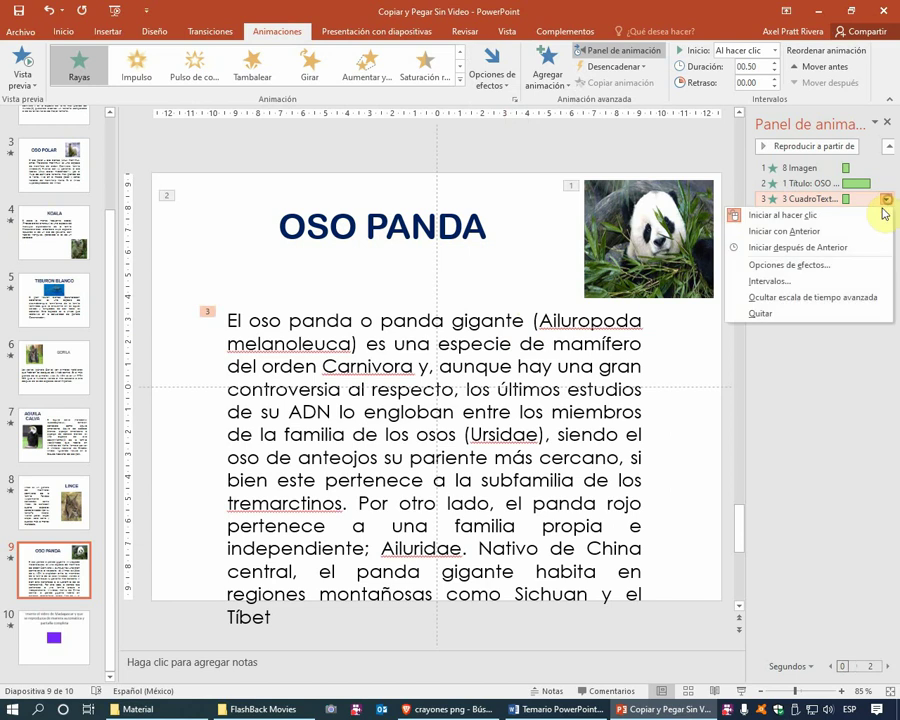
left_click(830, 266)
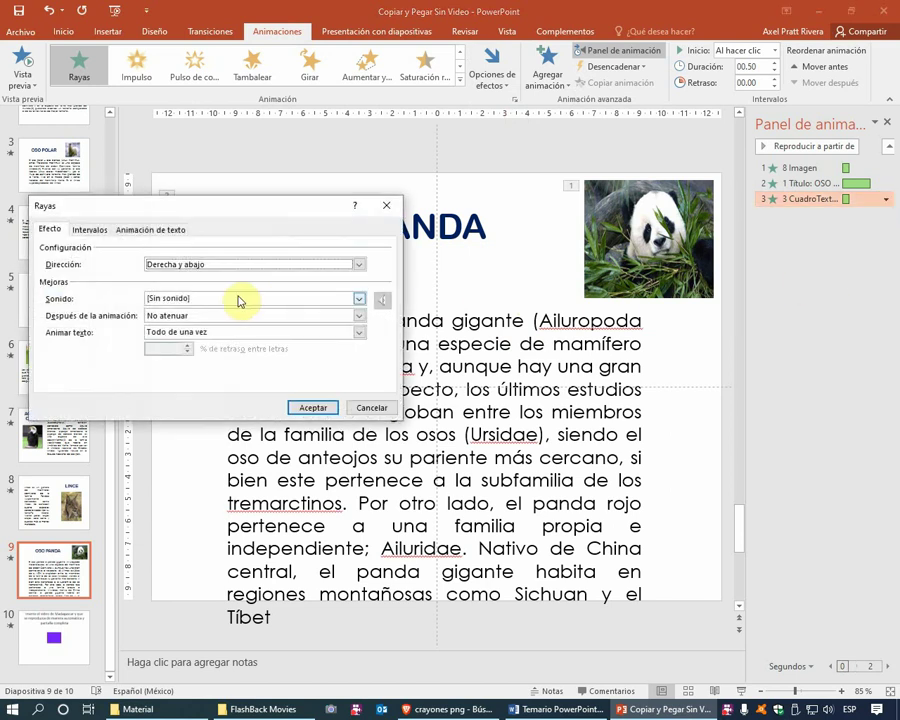
left_click(217, 316)
left_click(151, 333)
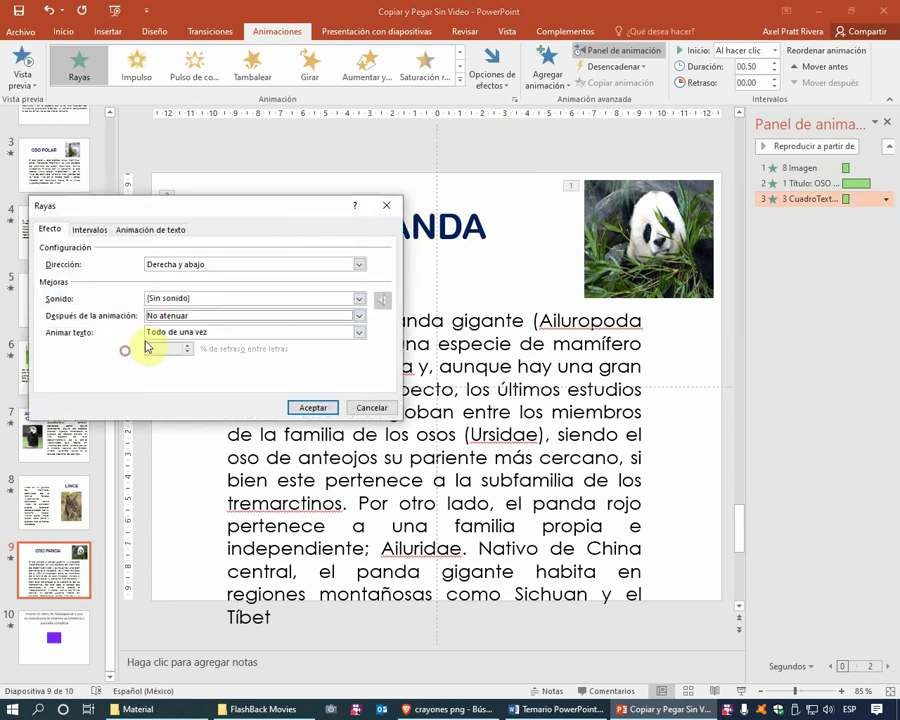
left_click(165, 333)
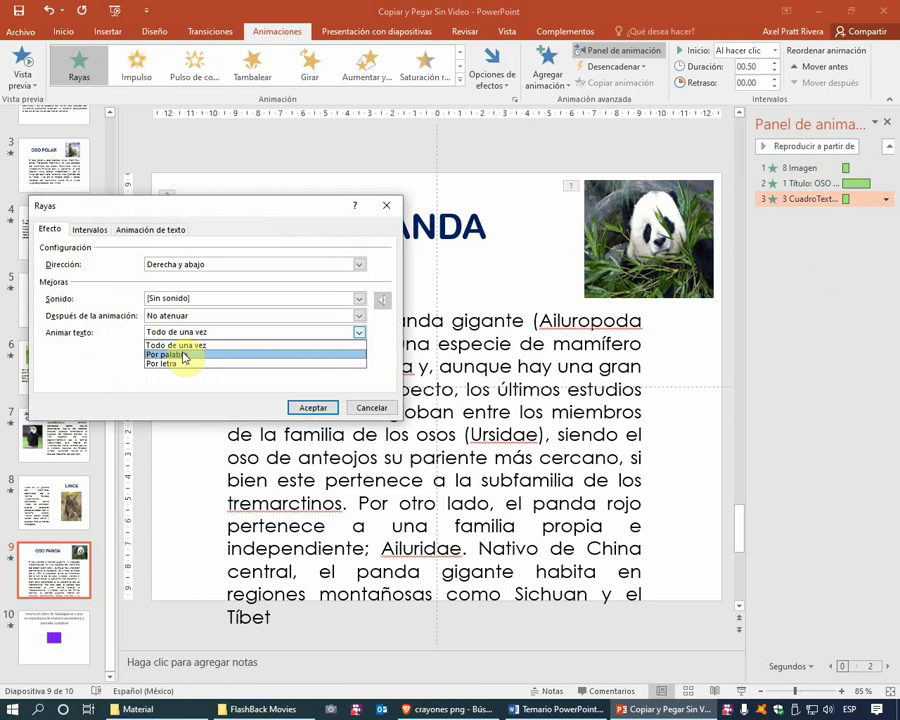
left_click(201, 356)
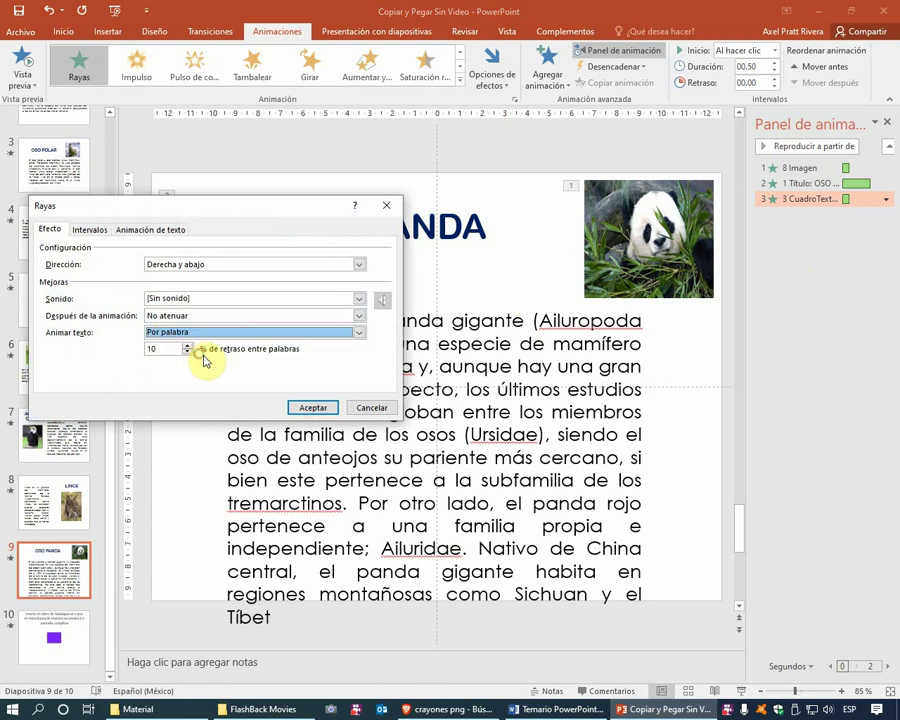
left_click(304, 407)
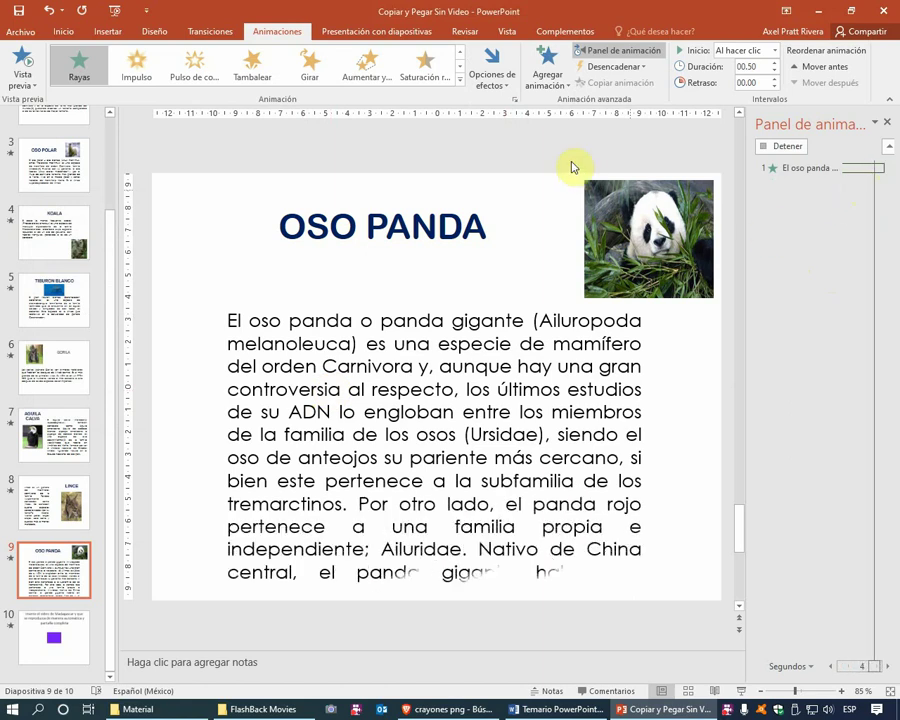
left_click(885, 199)
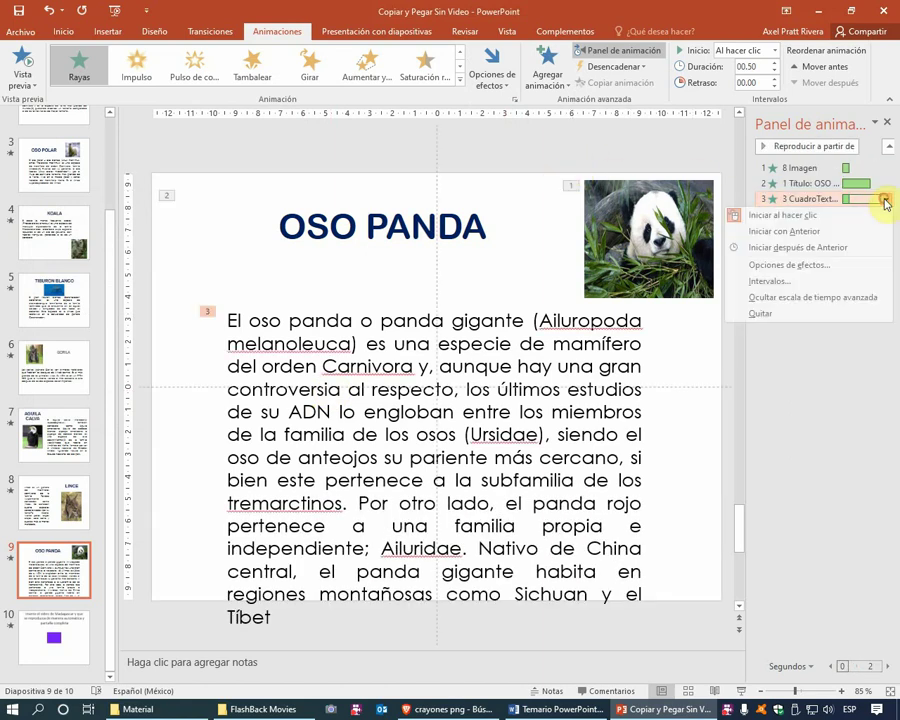
left_click(789, 265)
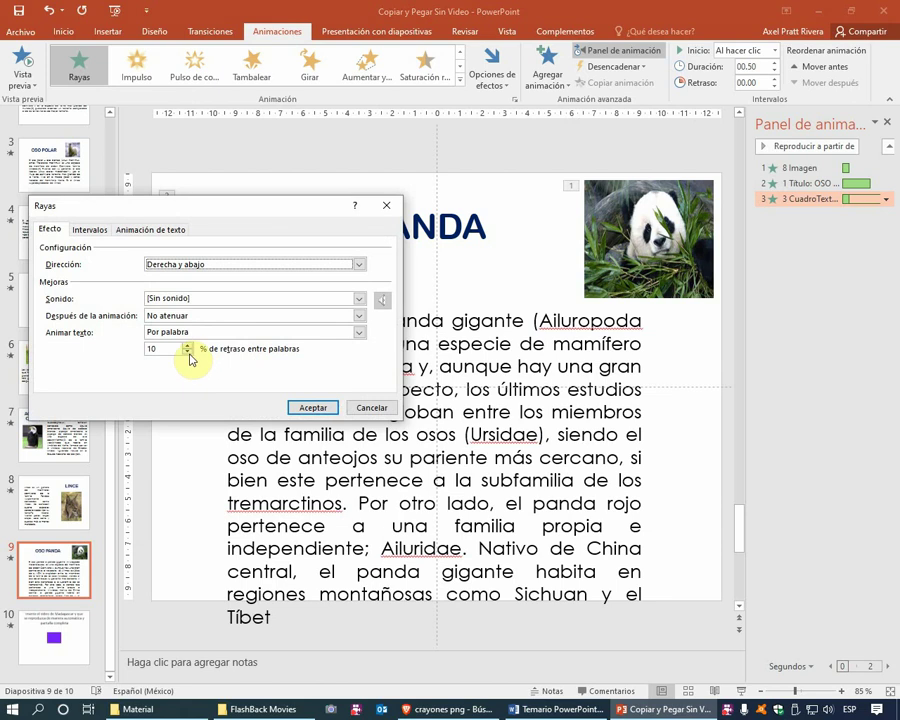
left_click(152, 349)
type("5")
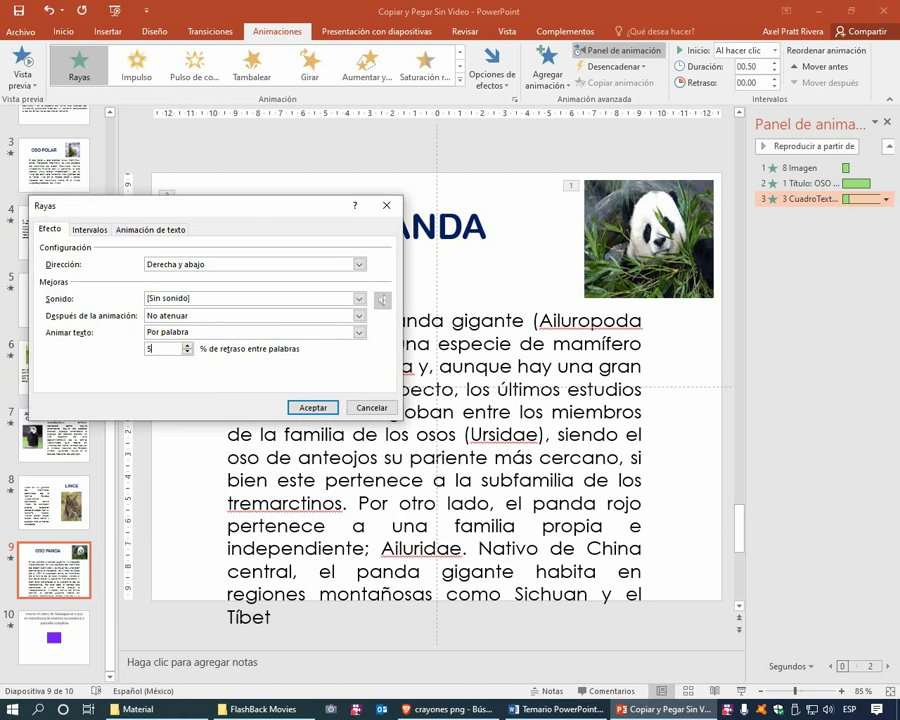
left_click(313, 407)
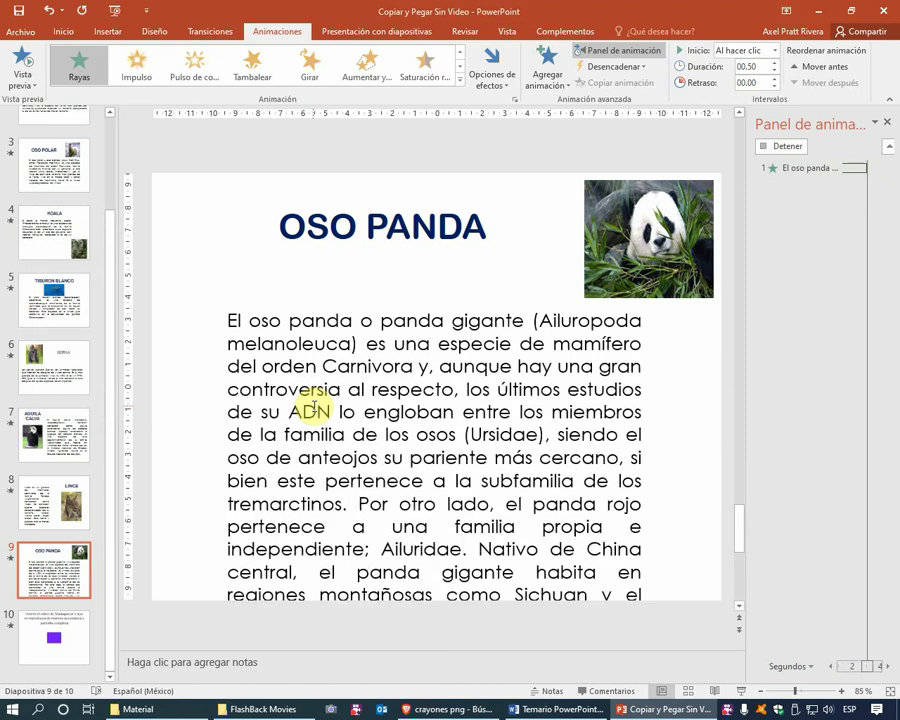
Set the OSO PANDA title and panda photo animations to start Con la anterior
left_click(505, 226)
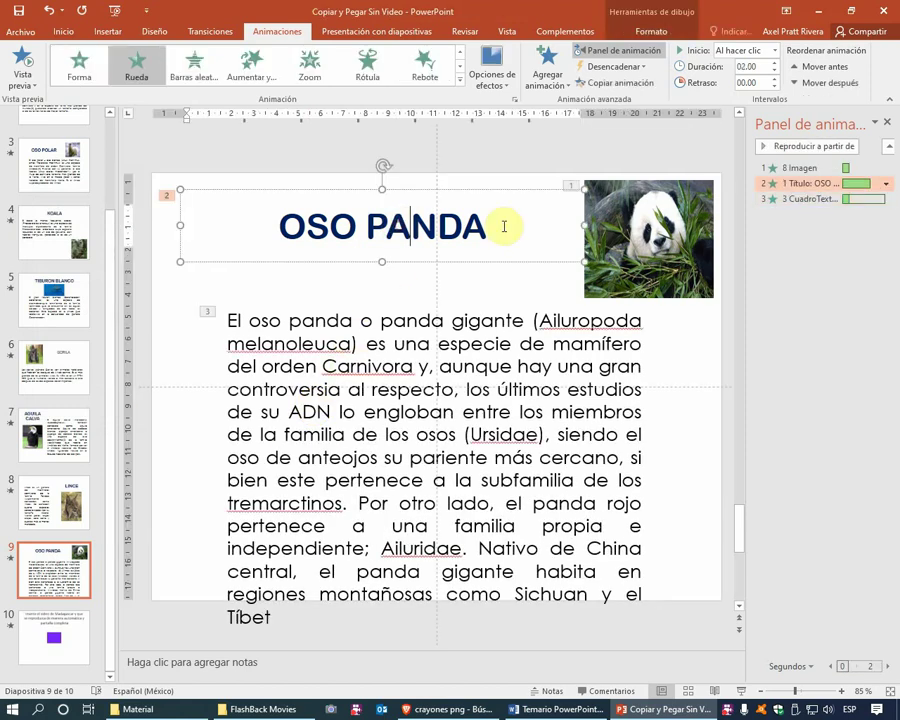
left_click(740, 52)
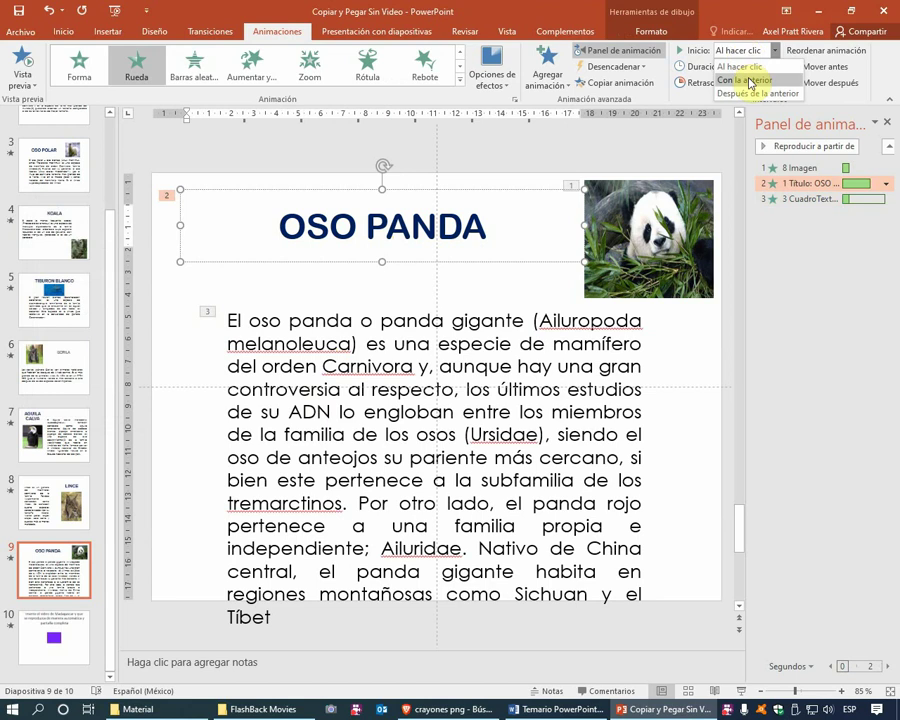
left_click(746, 81)
left_click(638, 212)
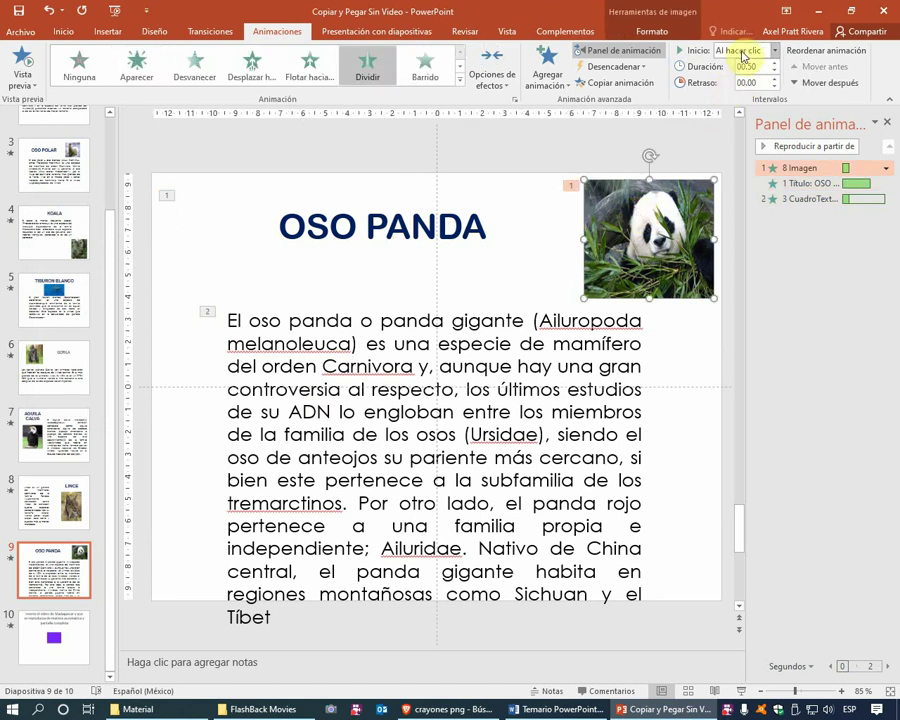
left_click(818, 258)
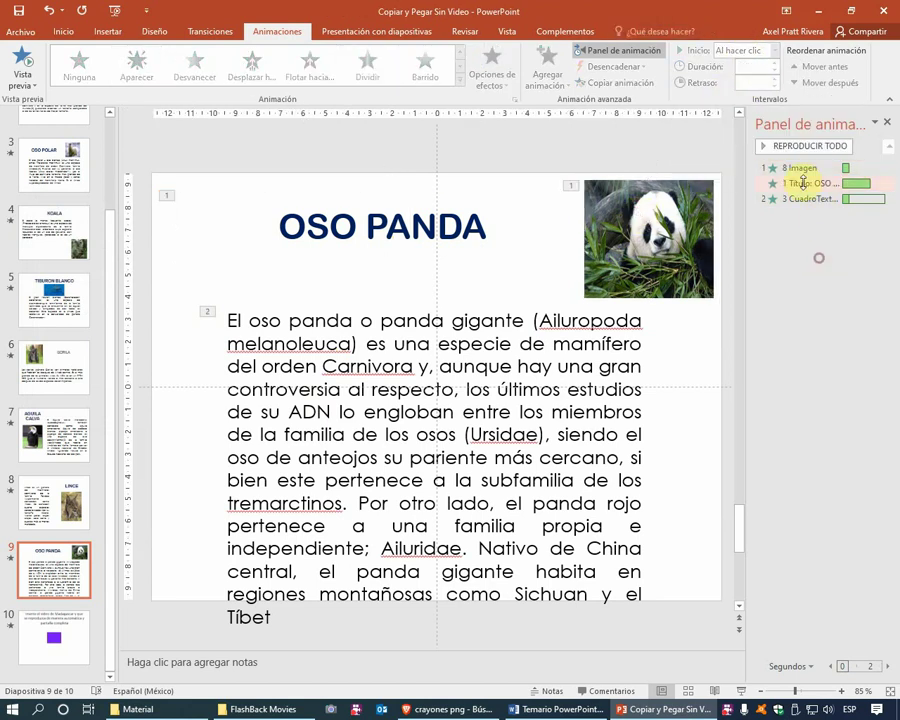
left_click(802, 168)
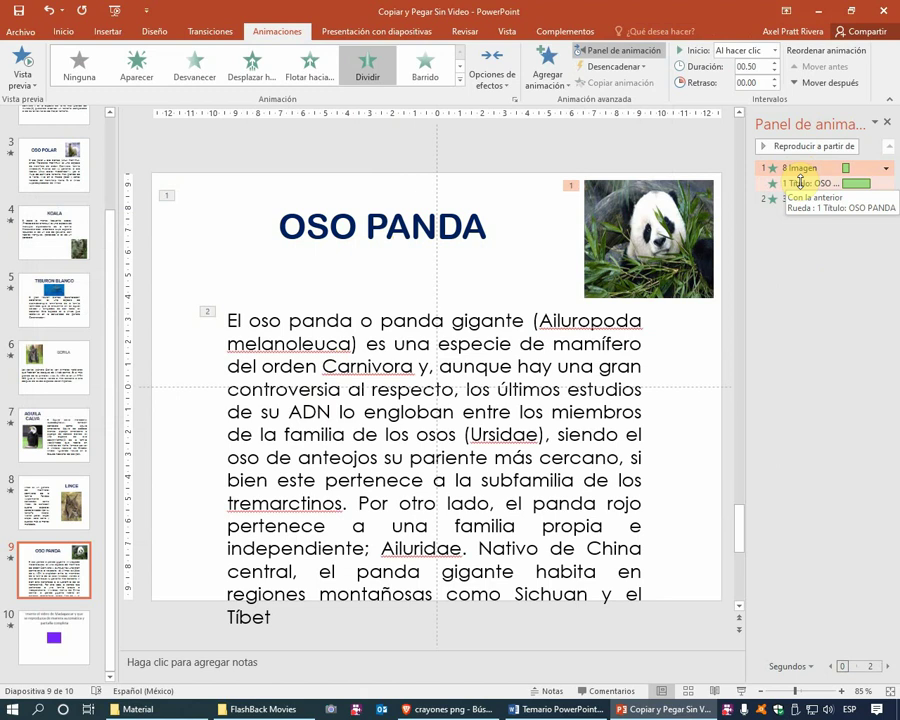
left_click(800, 183, "ctrl")
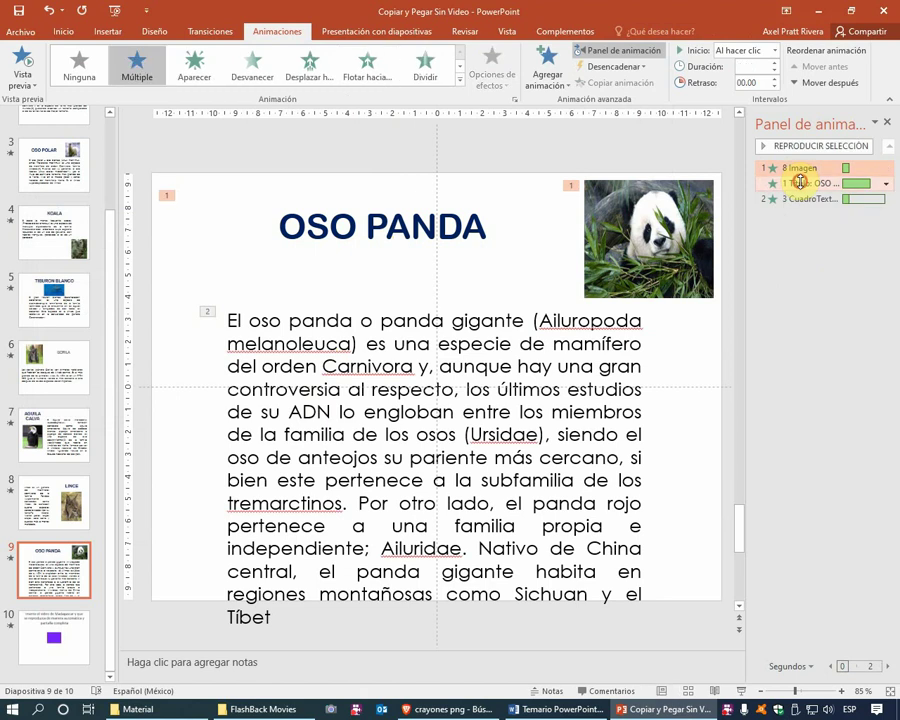
left_click(412, 225)
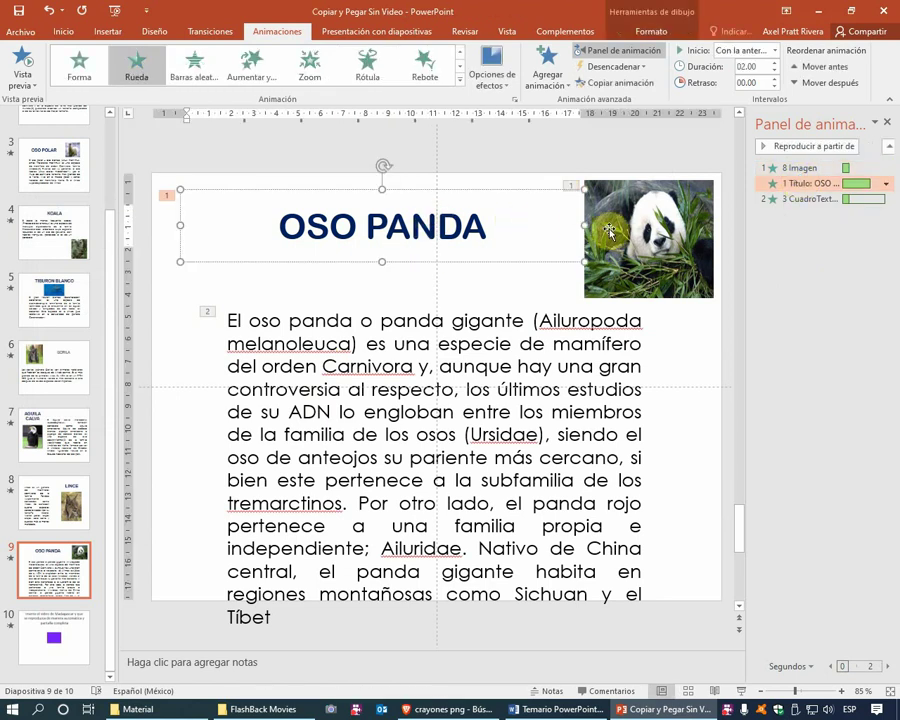
left_click(640, 240, "shift")
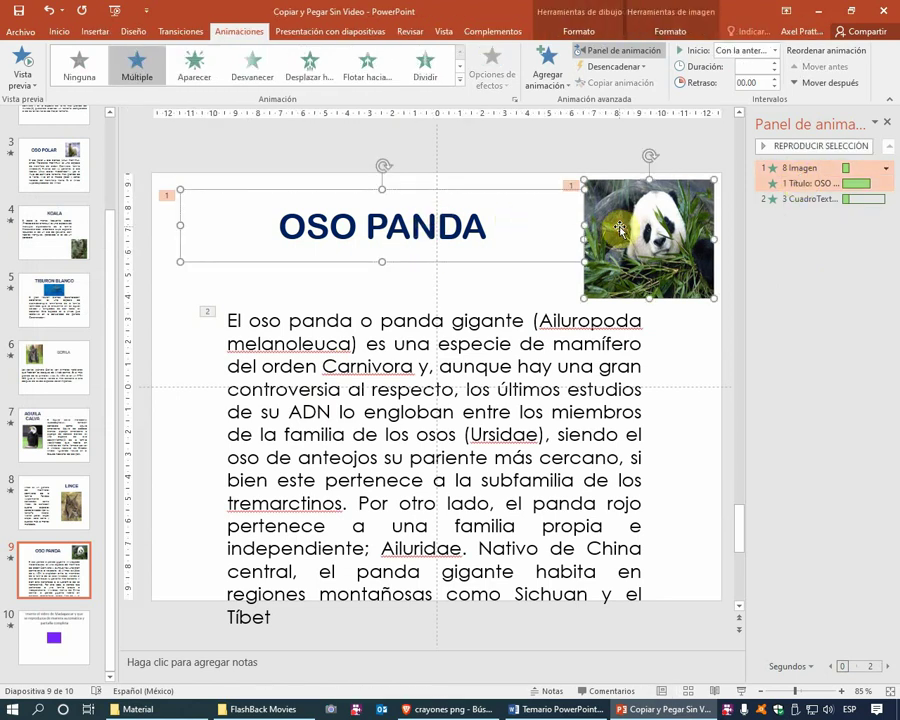
left_click(744, 50)
left_click(740, 86)
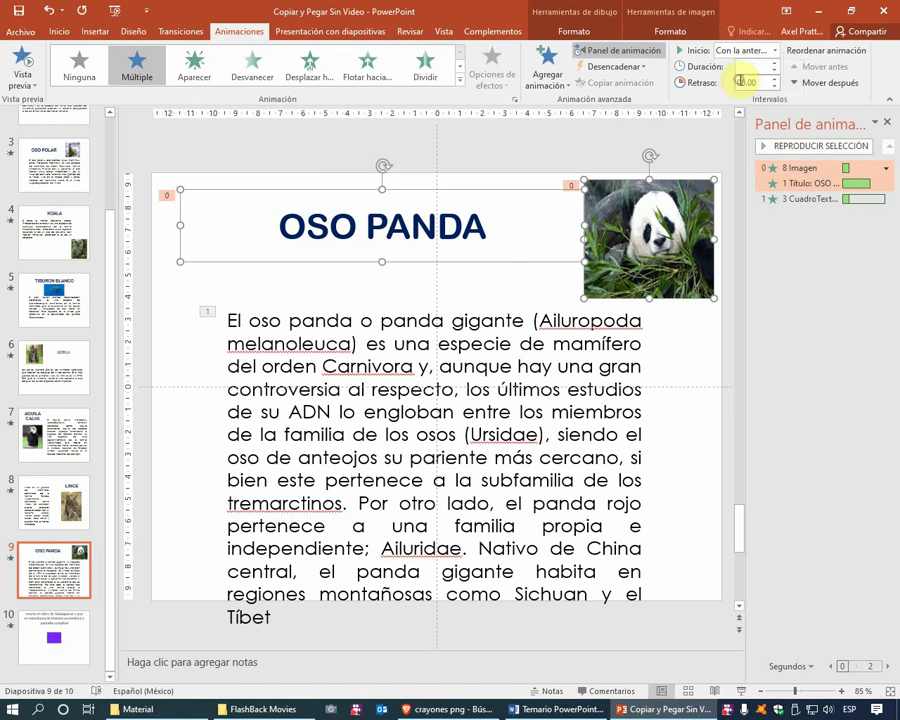
Make the description text start Después de la anterior and preview the slide
left_click(798, 199)
left_click(772, 50)
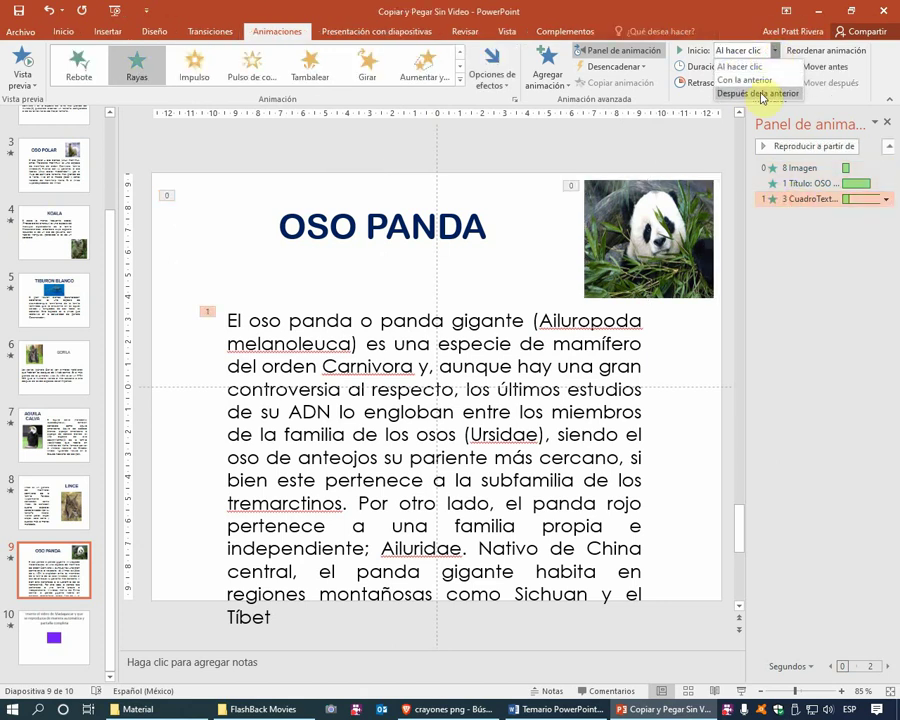
left_click(760, 95)
left_click(425, 150)
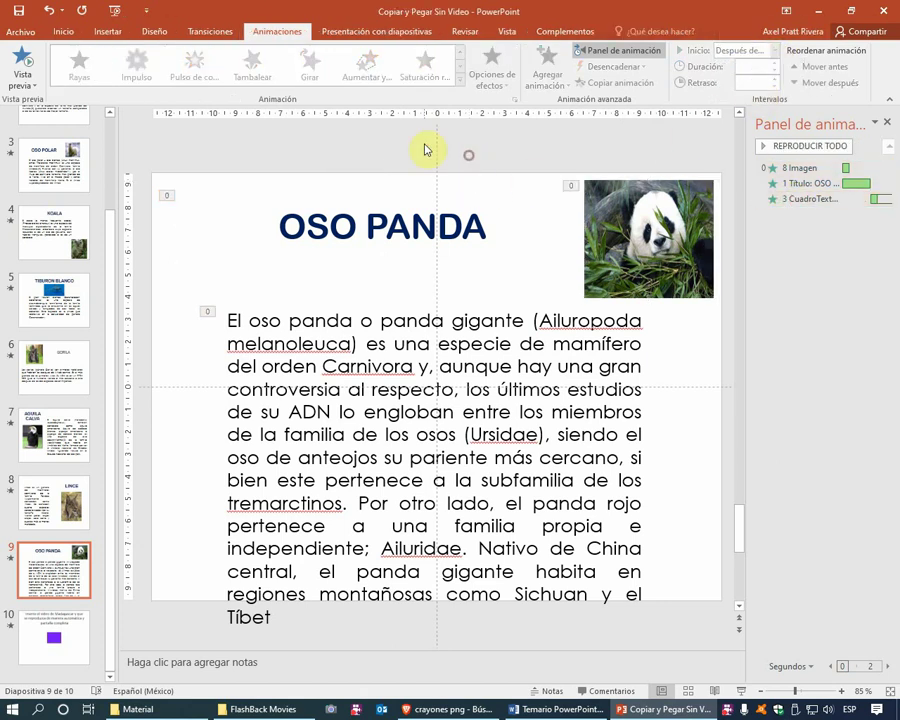
left_click(25, 64)
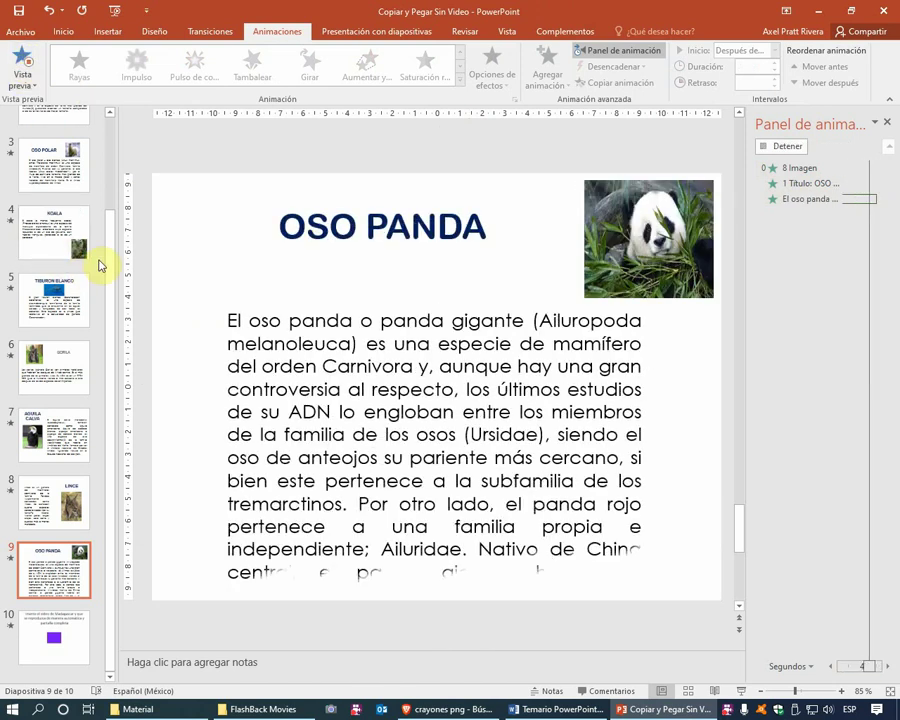
left_click_drag(112, 265, 112, 148)
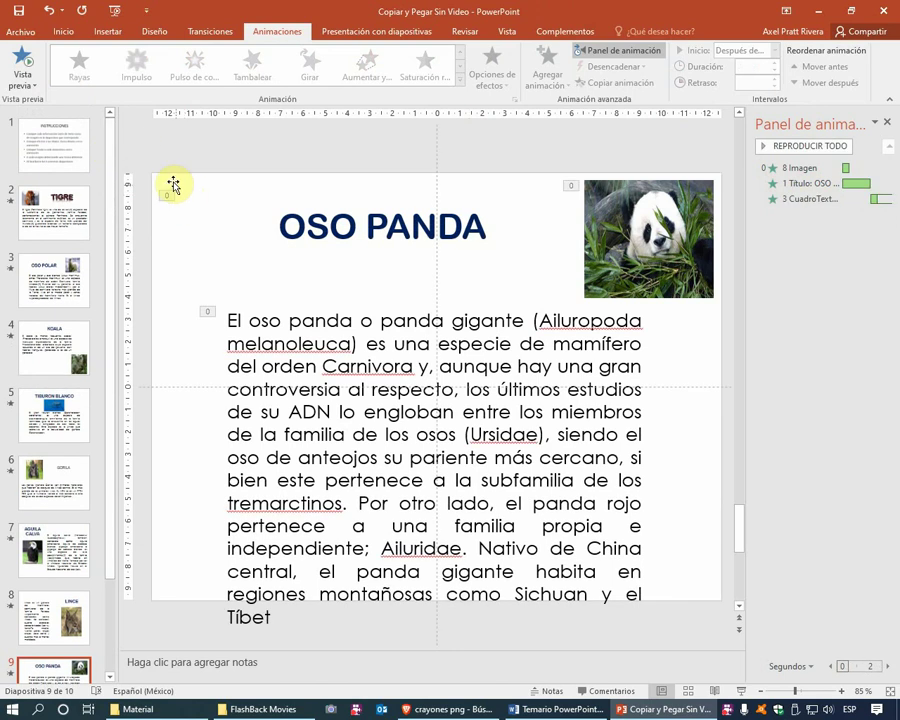
Go to the INSTRUCCIONES slide and show the Transiciones settings
scroll(28, 262, "up", 5)
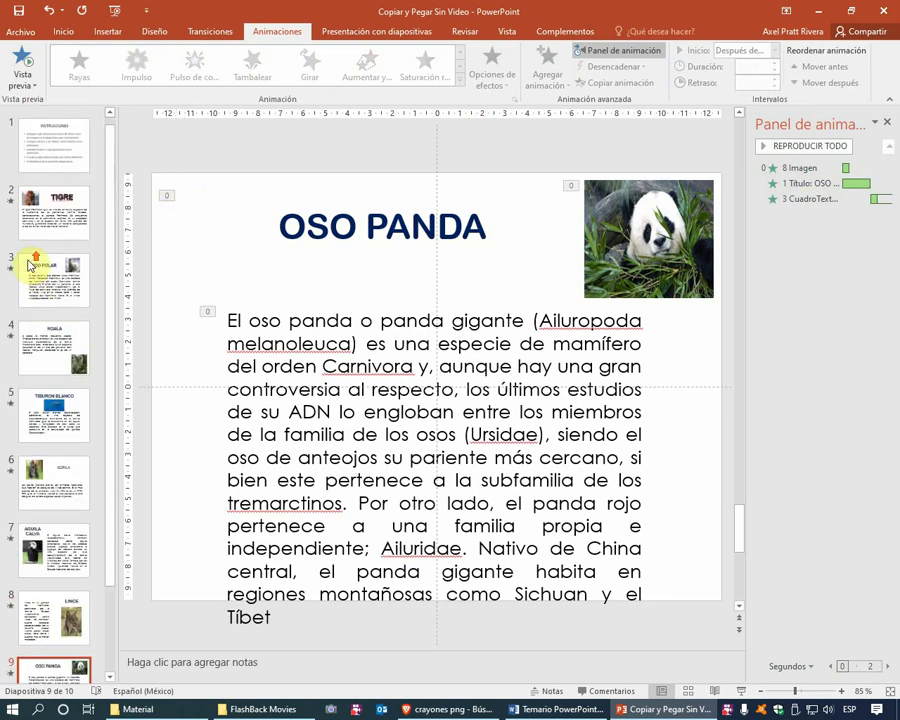
left_click(56, 156)
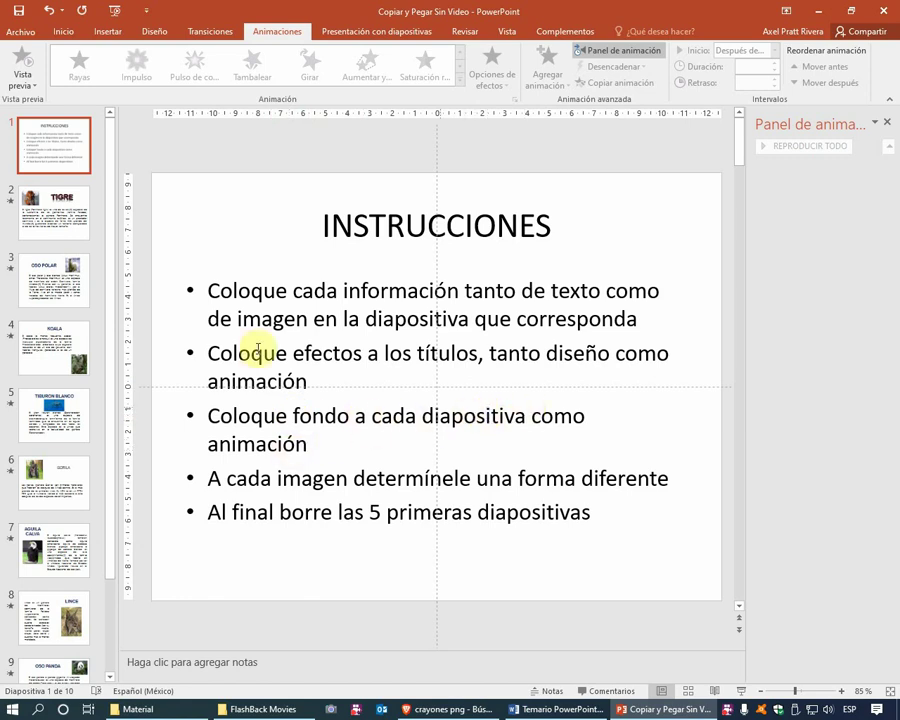
left_click(73, 211)
left_click(62, 150)
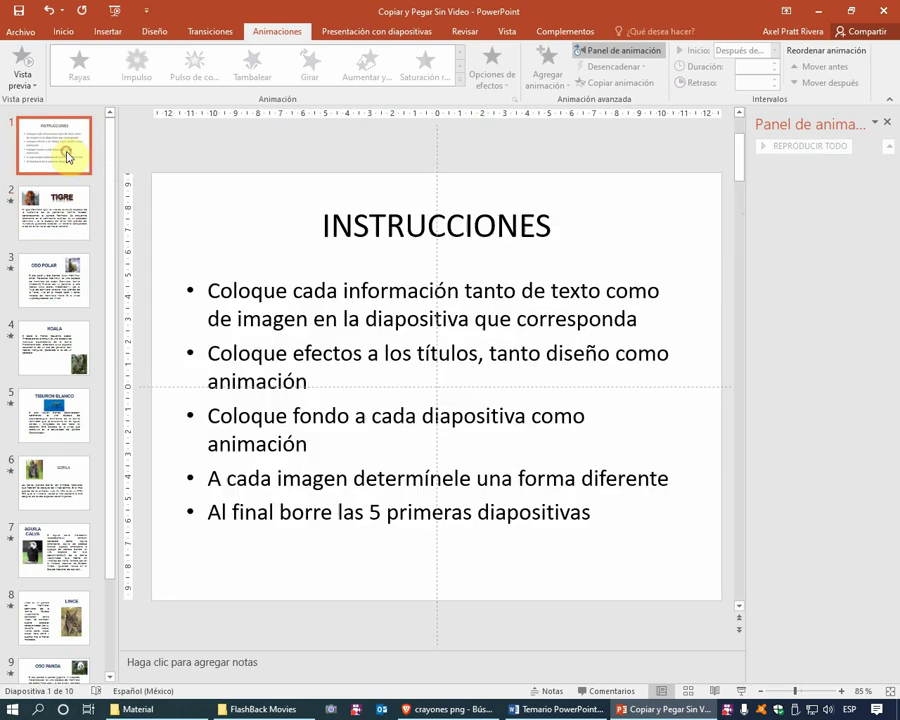
left_click(210, 33)
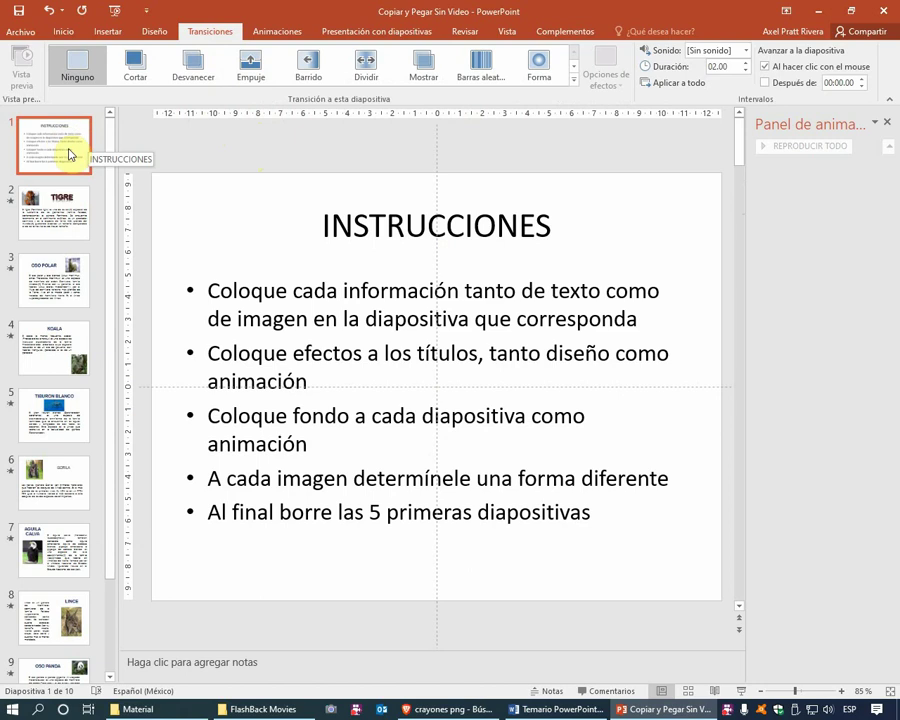
Delete the INSTRUCCIONES slide and give TIGRE a Cuadros bicolores transition Desde arriba
left_click(69, 152)
key("Delete")
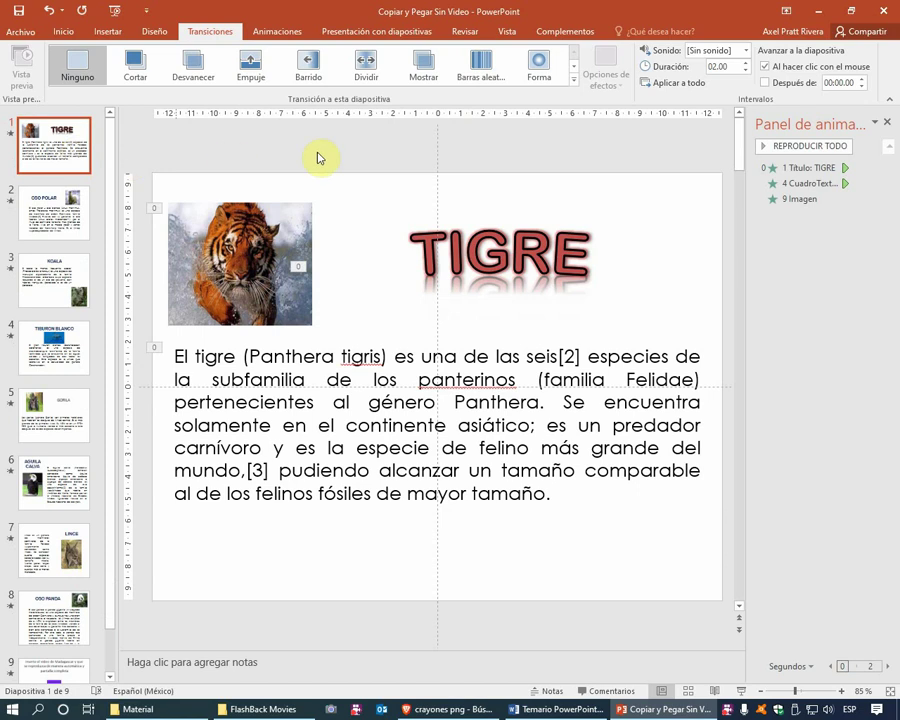
left_click(573, 80)
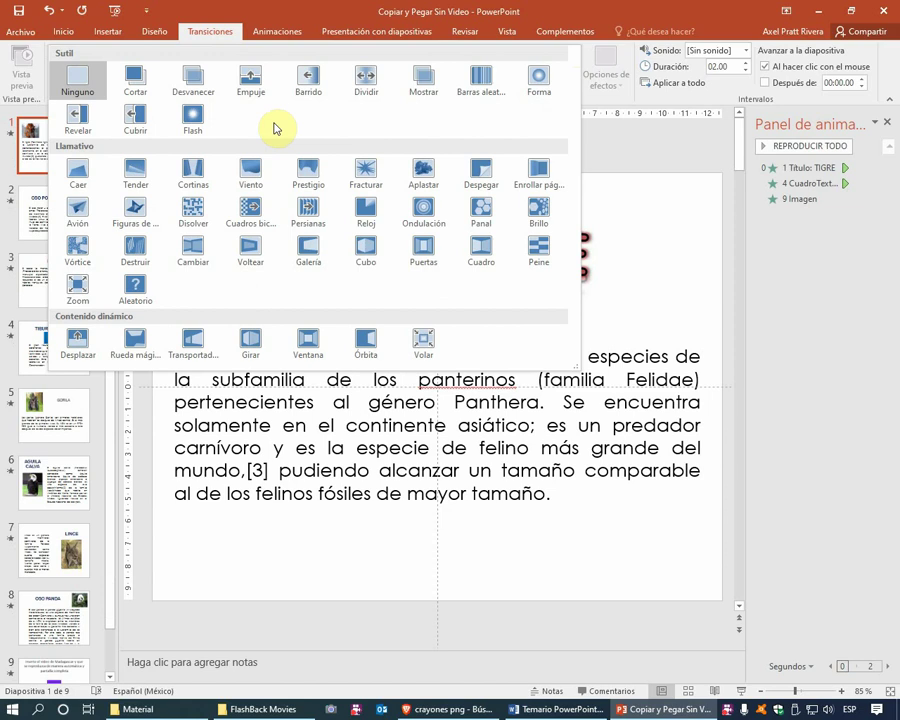
left_click(256, 207)
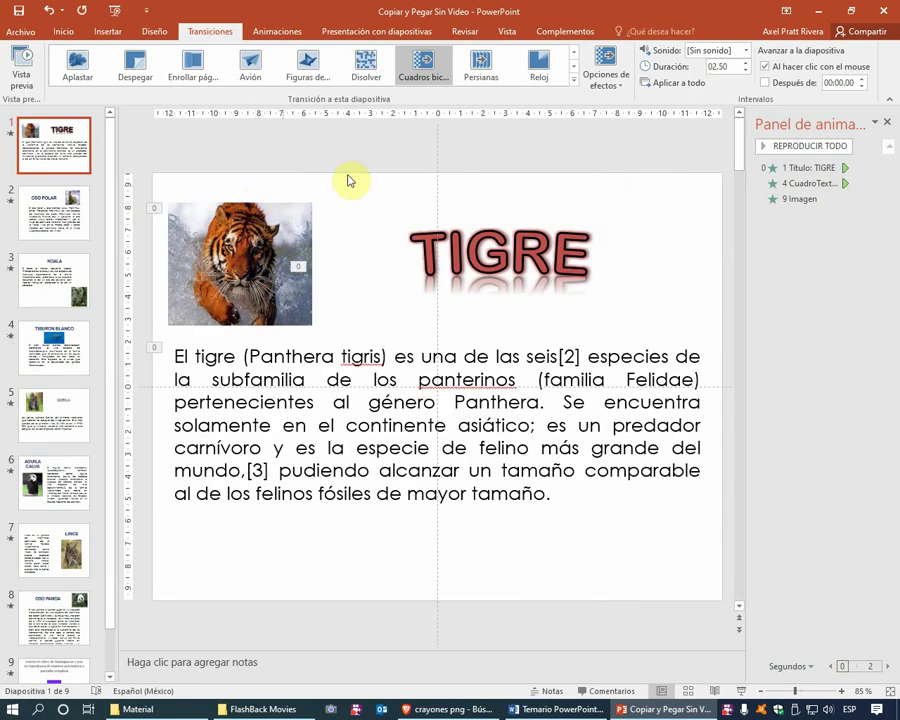
left_click(609, 88)
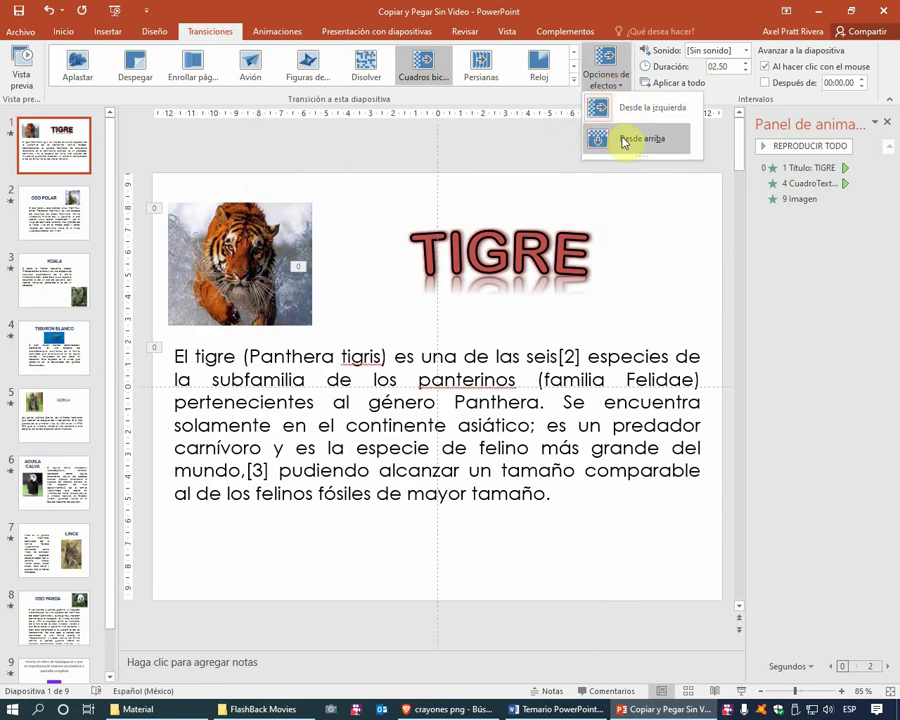
left_click(624, 140)
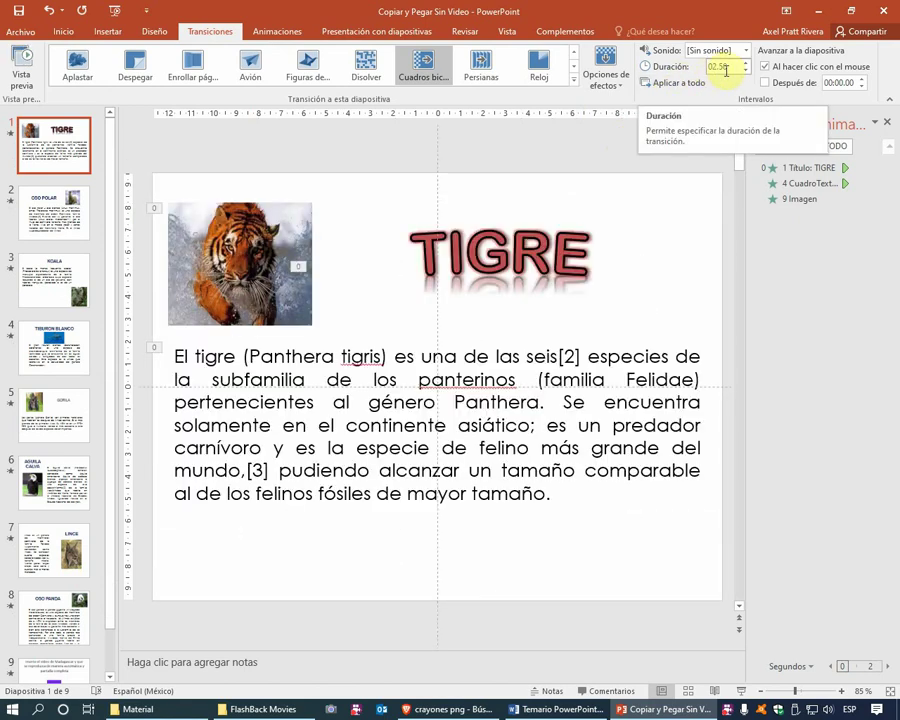
Set the transition duration to 01.50 seconds and preview the transition
double_click(726, 67)
type("01.5")
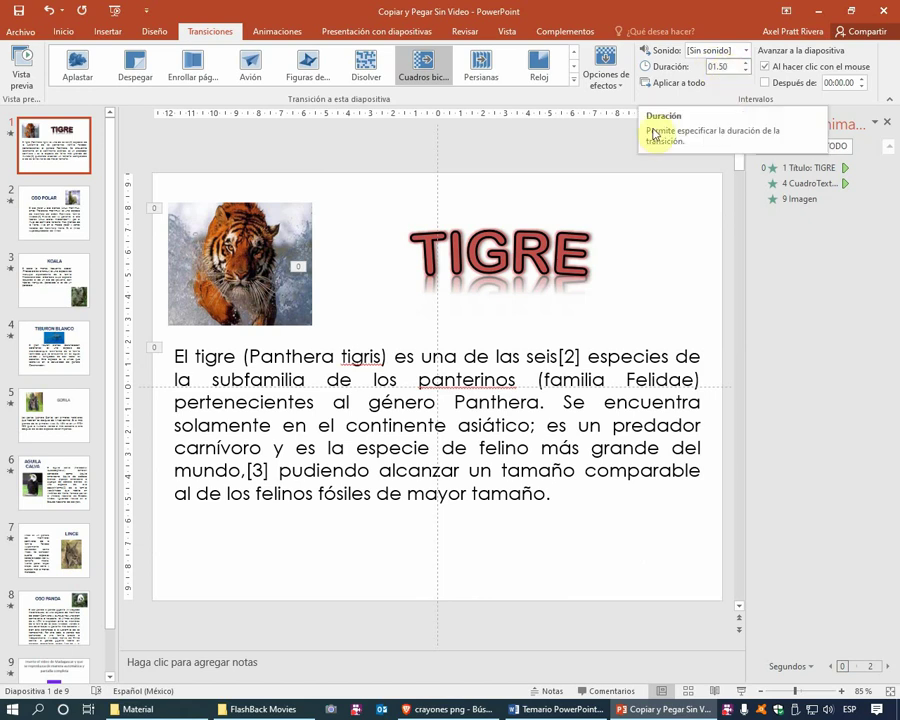
left_click(544, 163)
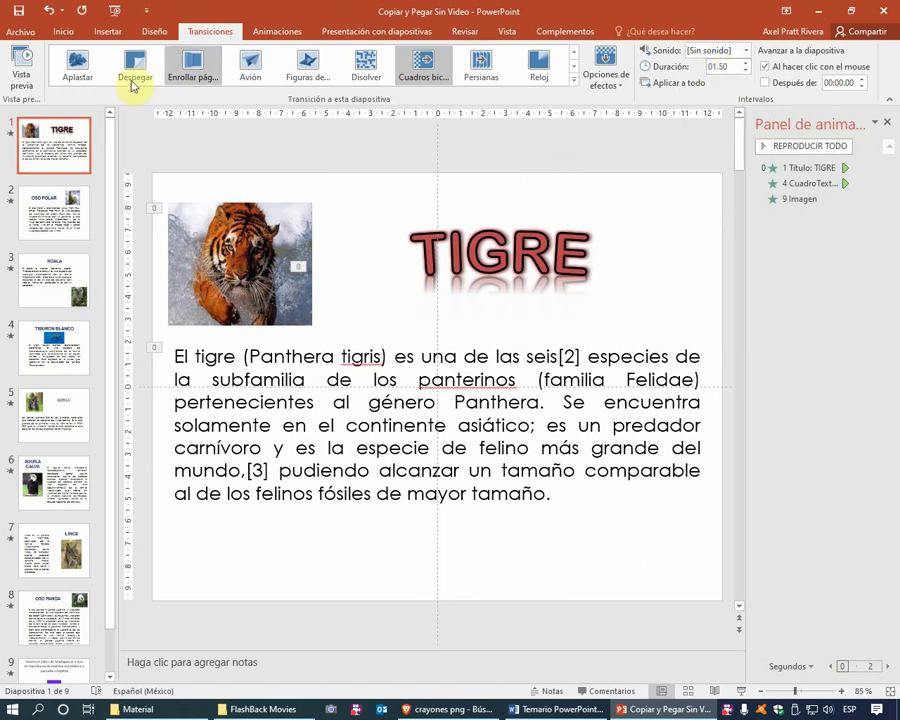
left_click(22, 65)
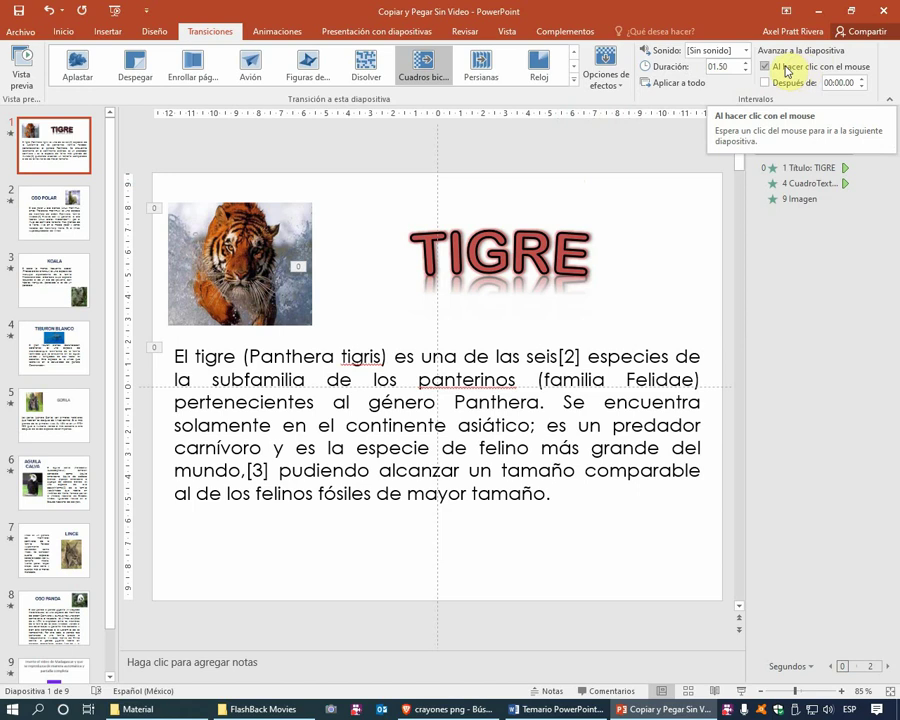
Turn off advancing on mouse click and apply these transition settings to all slides
left_click(786, 69)
left_click(666, 87)
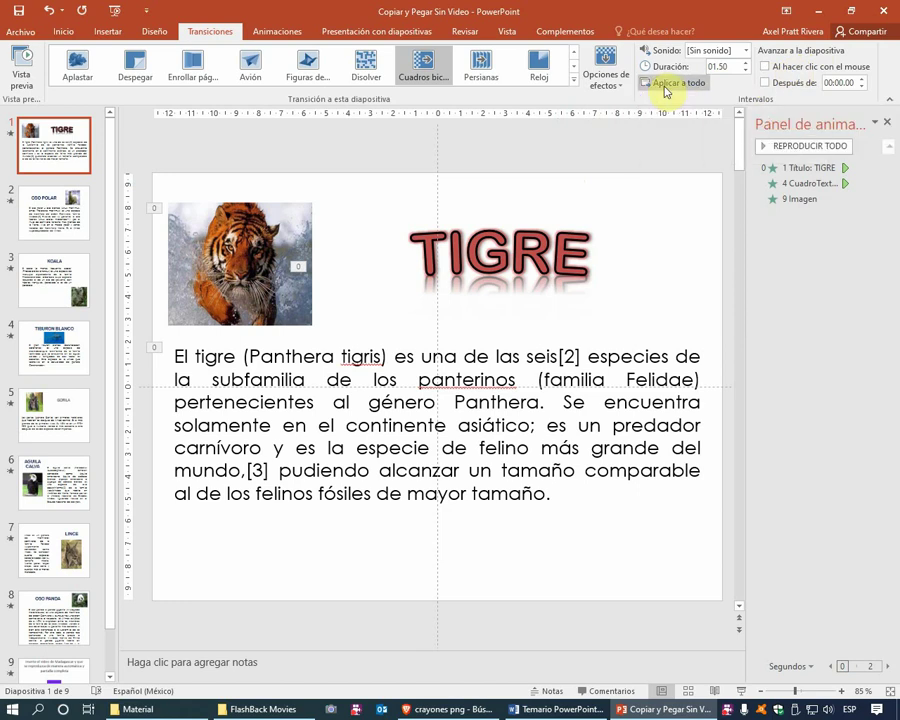
left_click(644, 146)
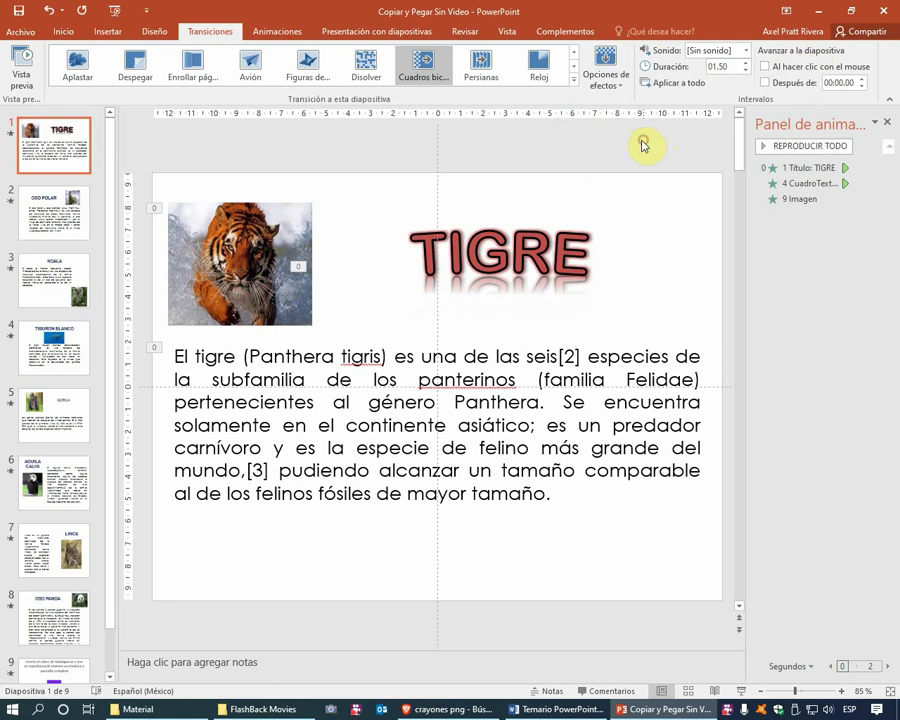
Apply the Circuito theme, review the OSO POLAR, KOALA and TIBURON BLANCO slides, then undo it
left_click(164, 36)
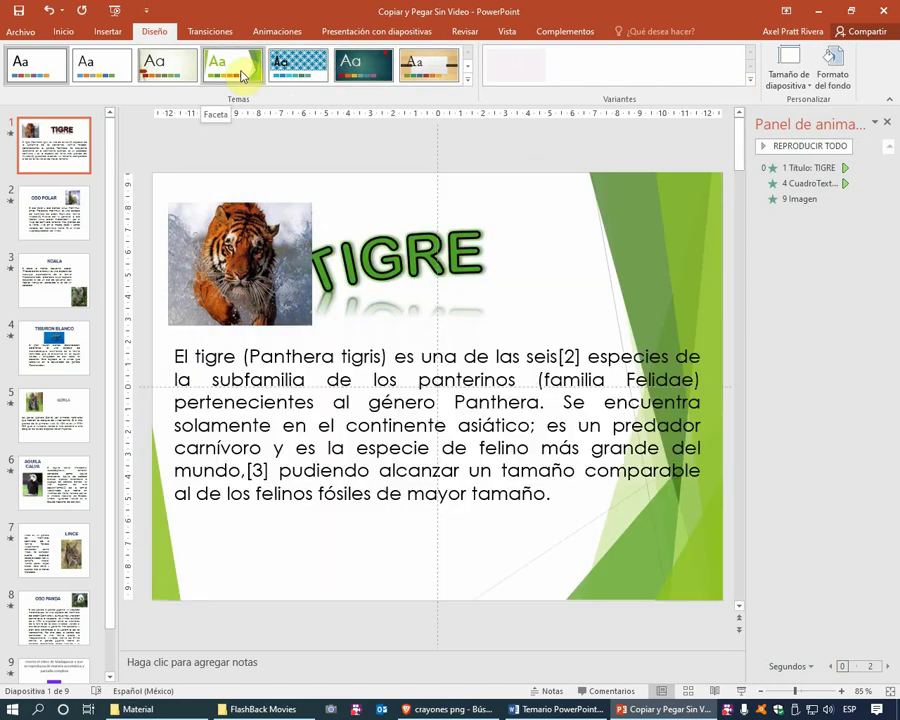
left_click(467, 80)
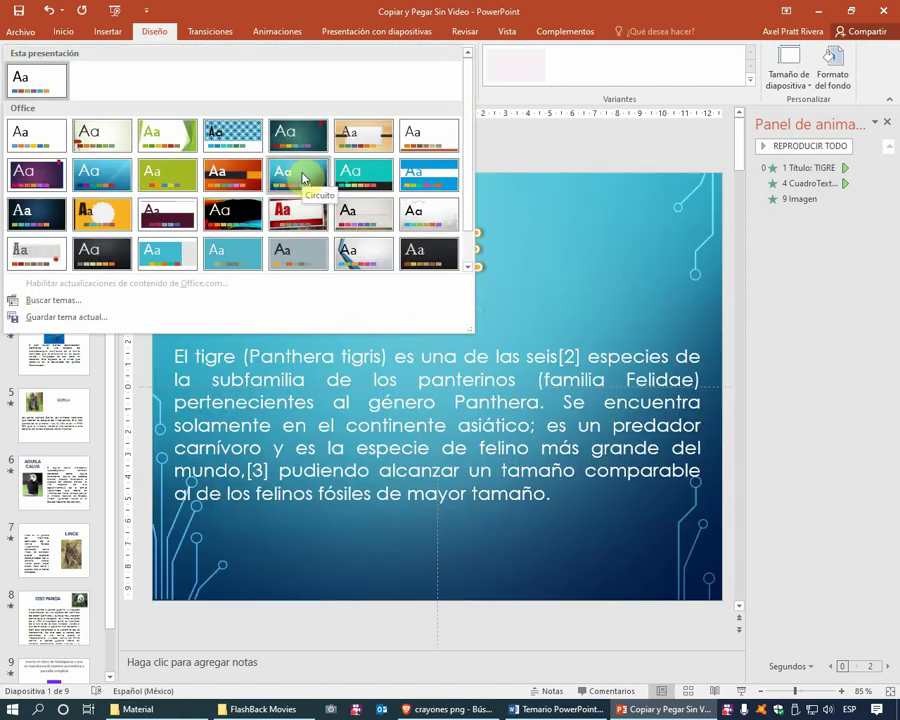
left_click(302, 178)
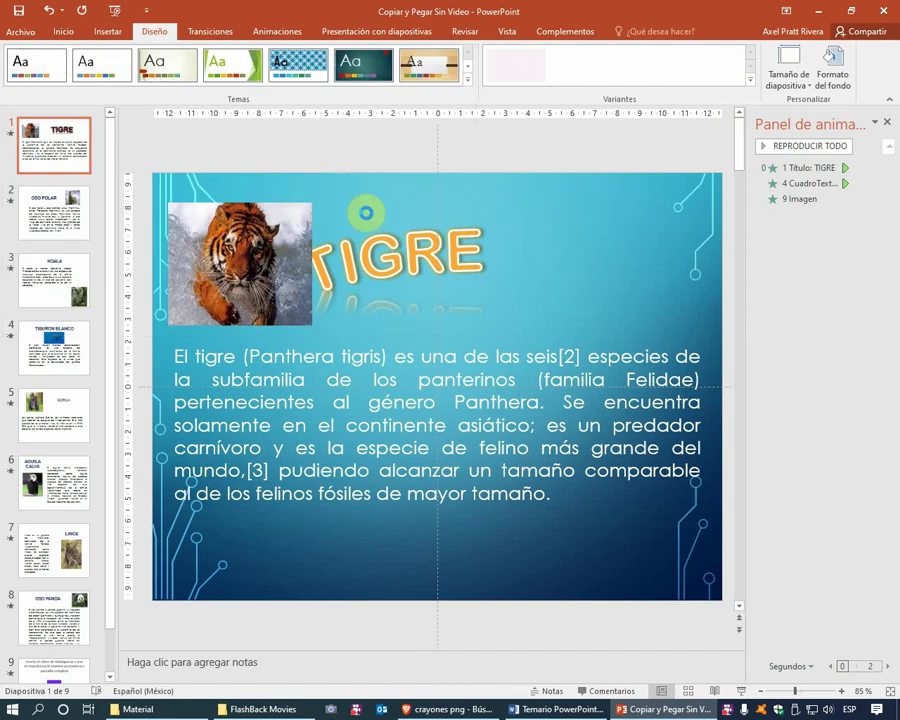
left_click(68, 227)
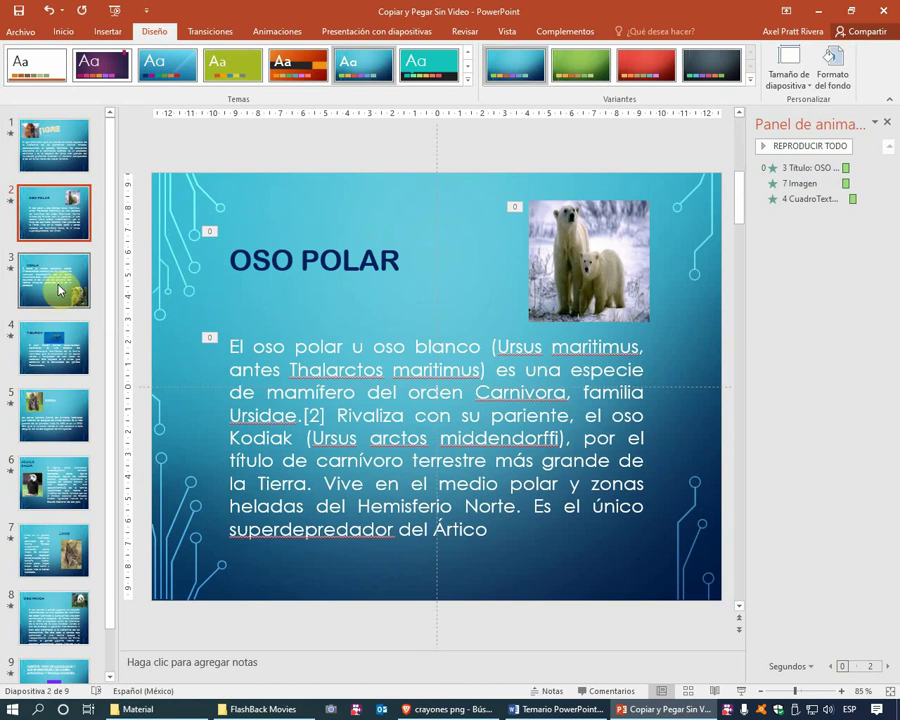
left_click(62, 284)
left_click(57, 346)
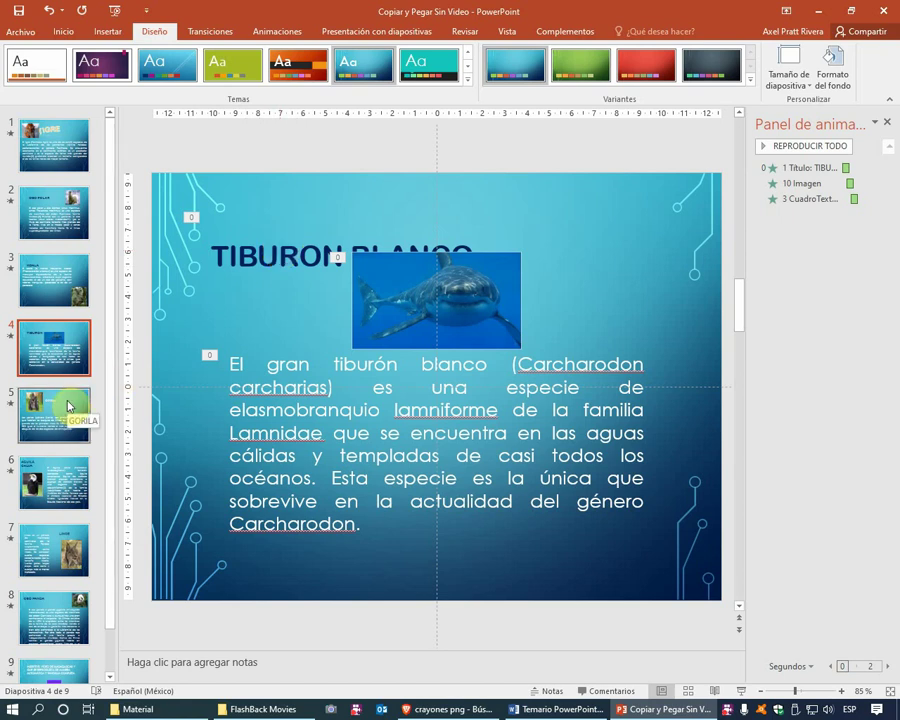
left_click(52, 15)
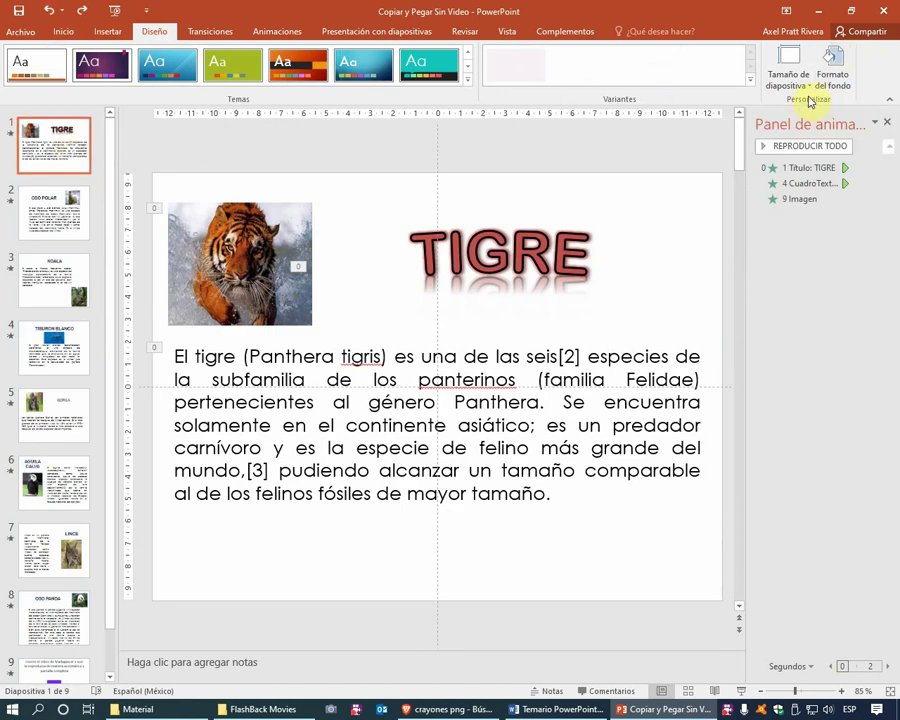
Give the slide a grey solid background and apply it to every slide
left_click(836, 90)
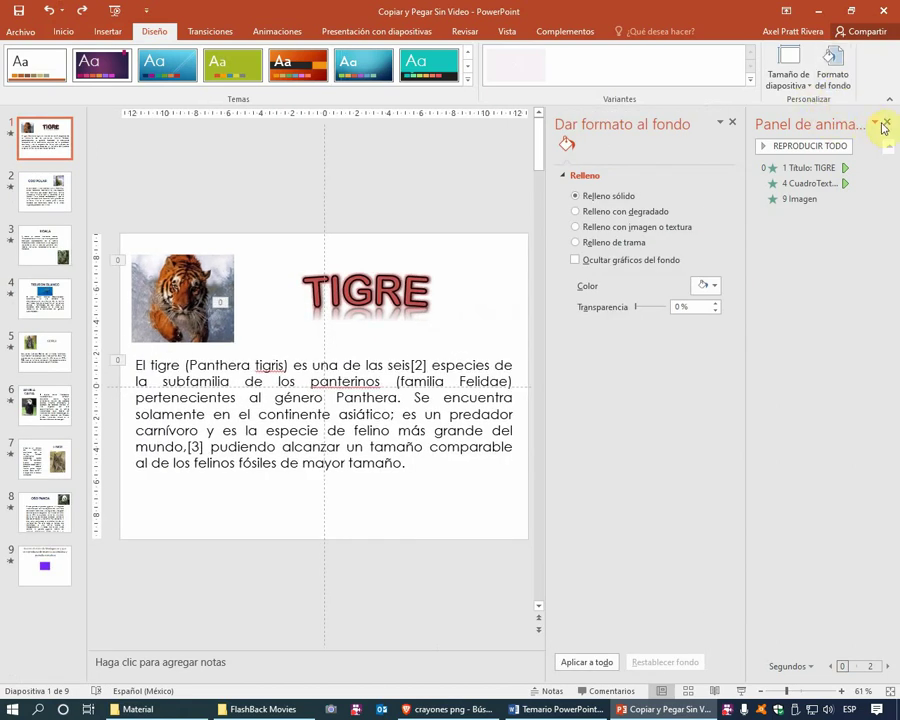
left_click(889, 123)
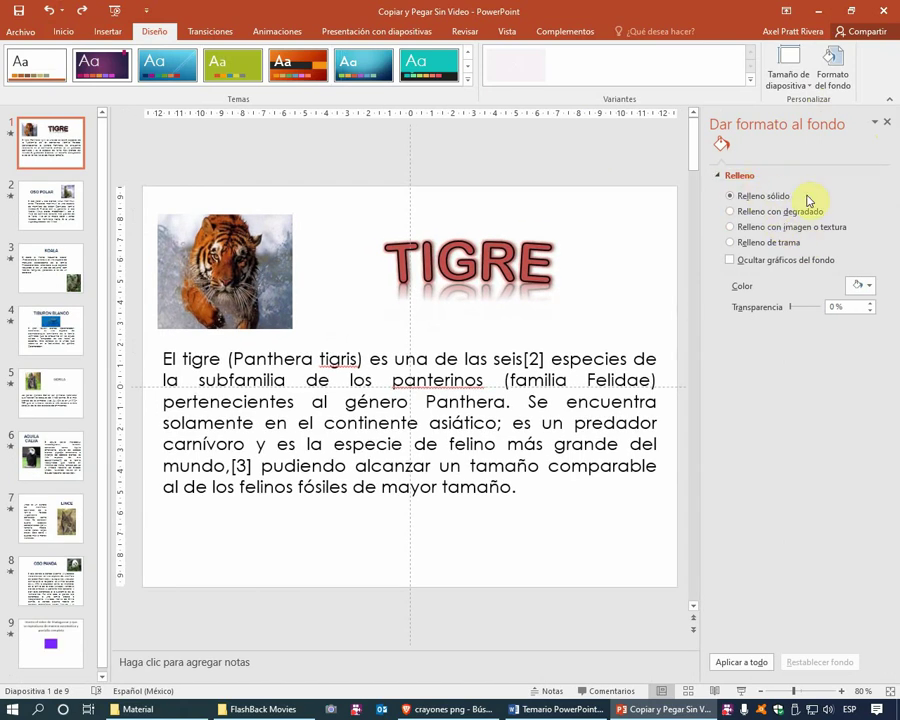
left_click(870, 286)
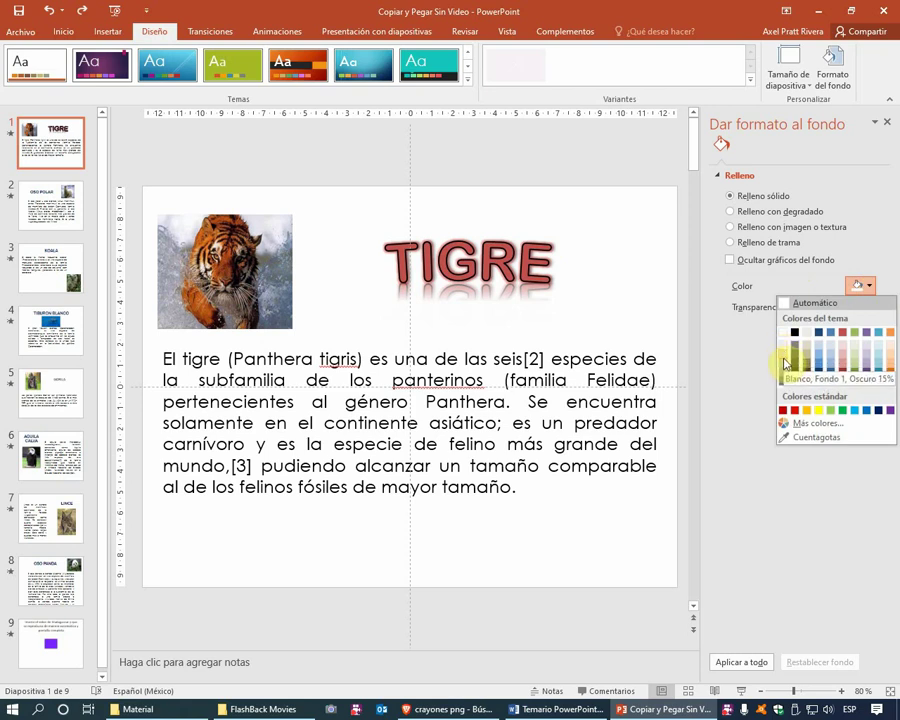
left_click(785, 368)
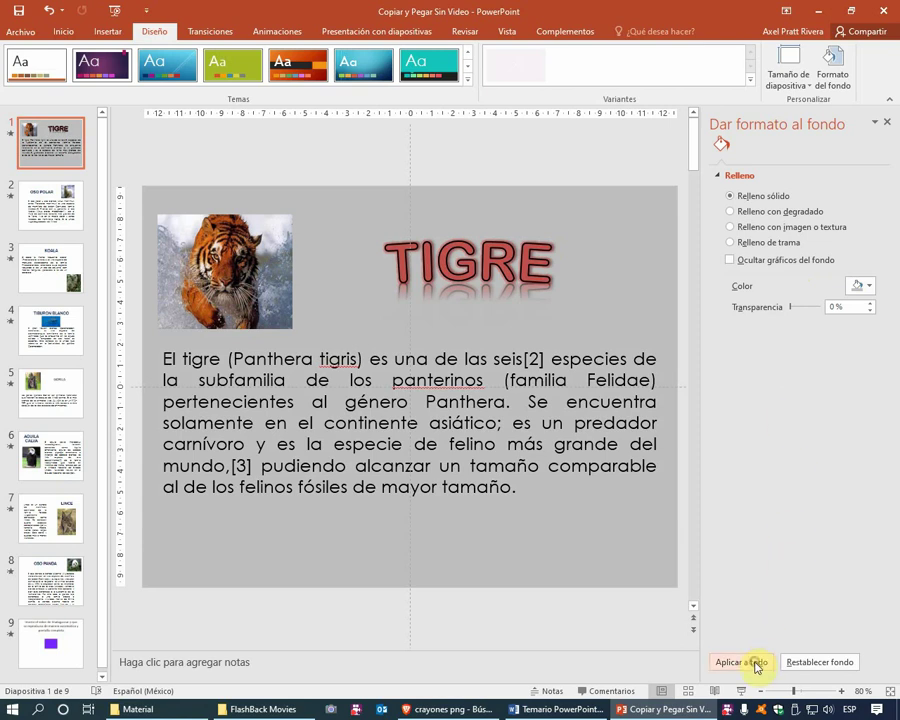
left_click(757, 667)
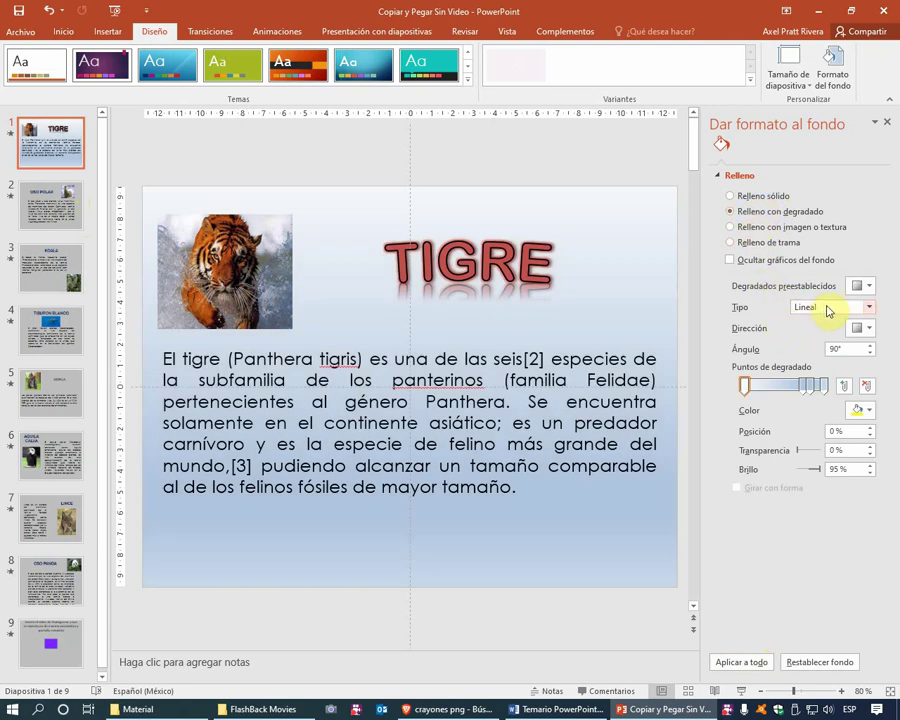
Choose a strong orange preset gradient background and apply it to all slides
left_click(869, 289)
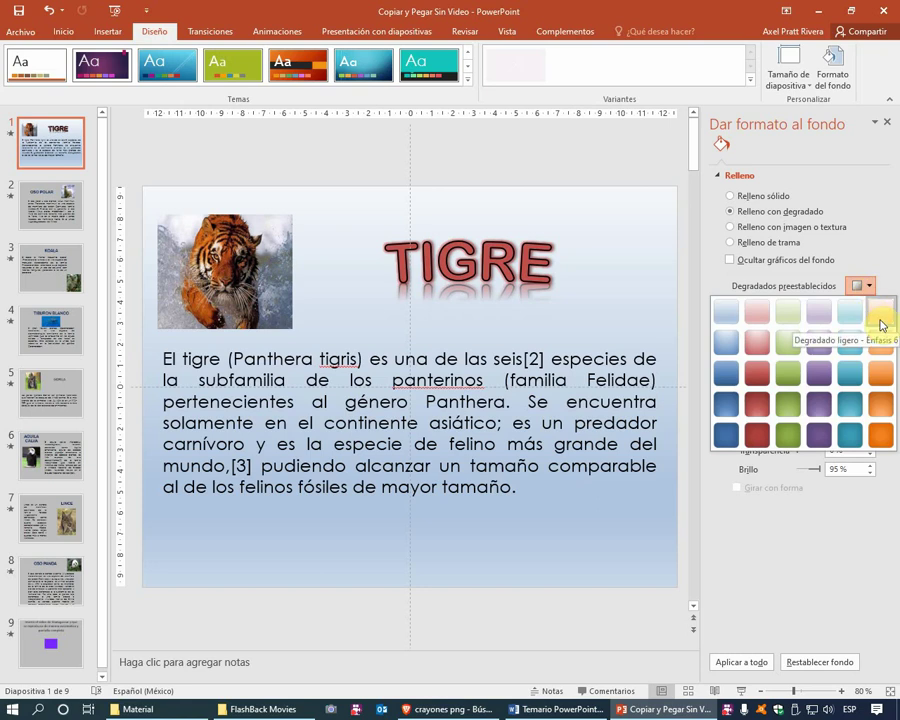
left_click(880, 316)
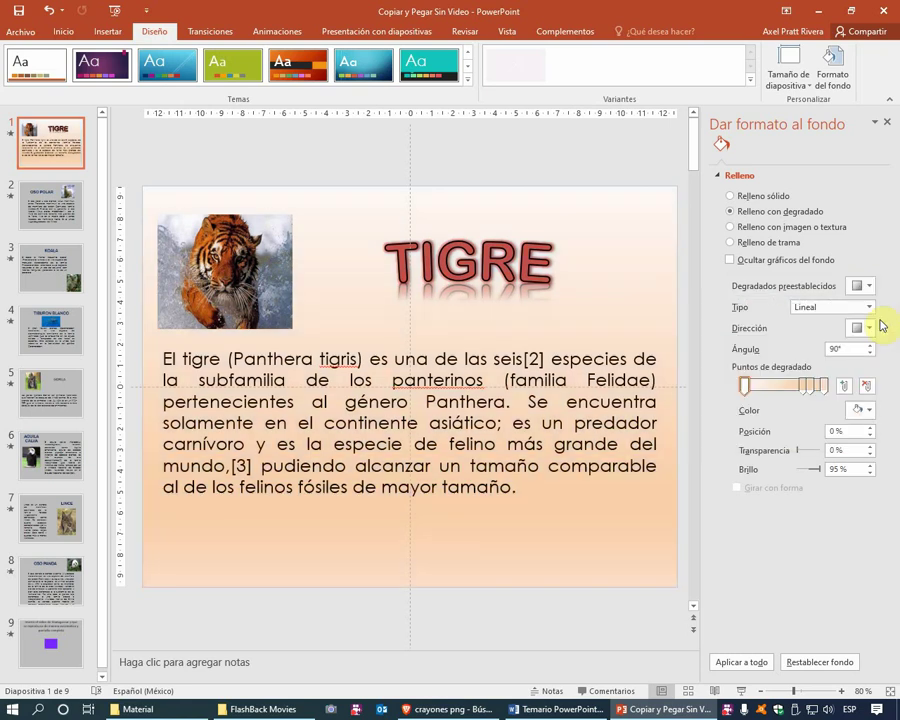
left_click(869, 286)
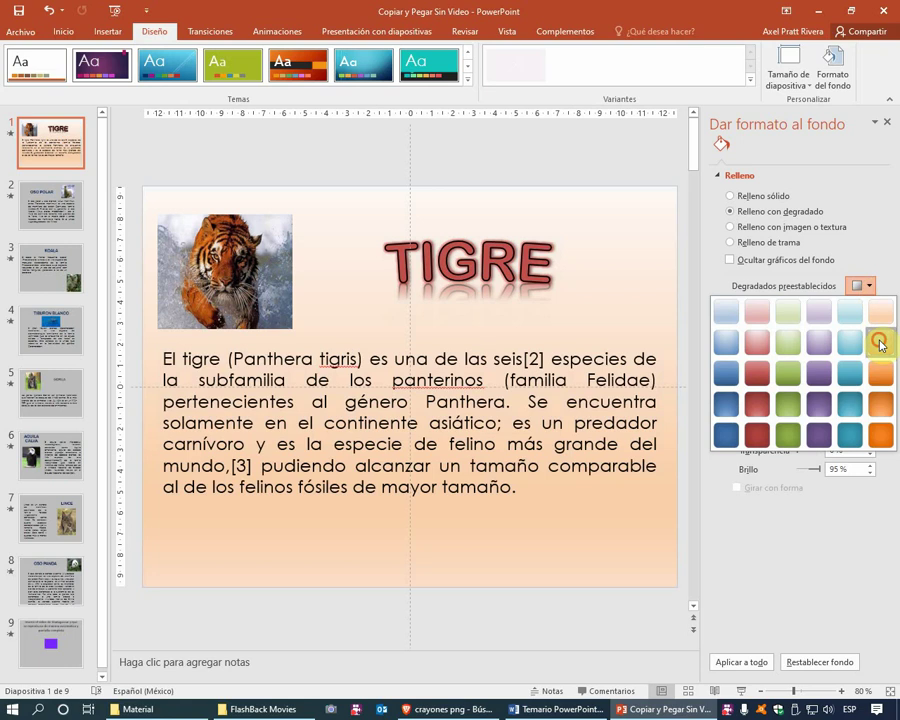
left_click(880, 343)
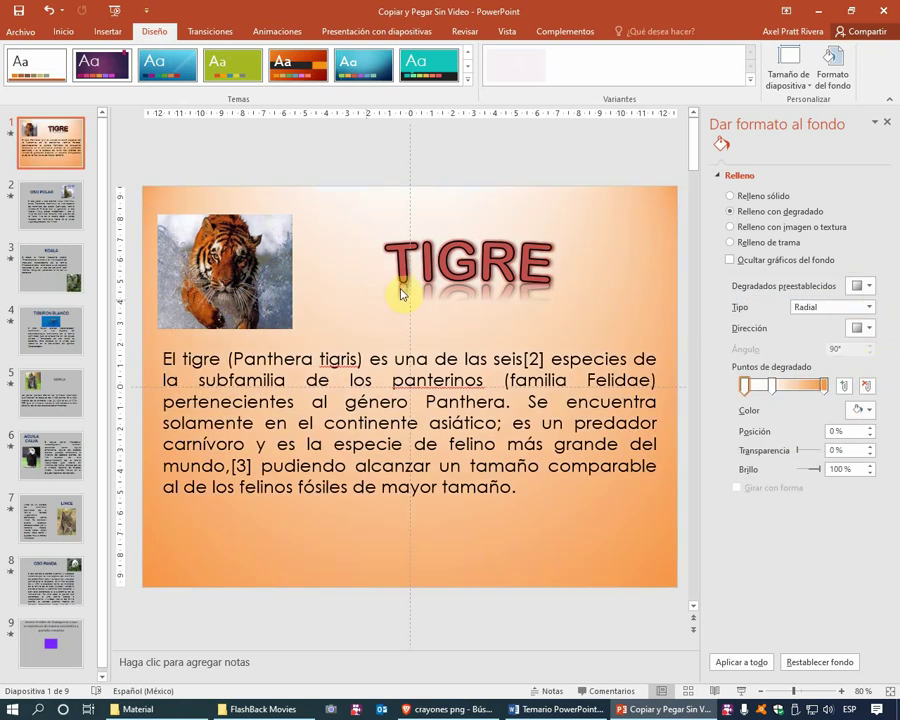
left_click(741, 661)
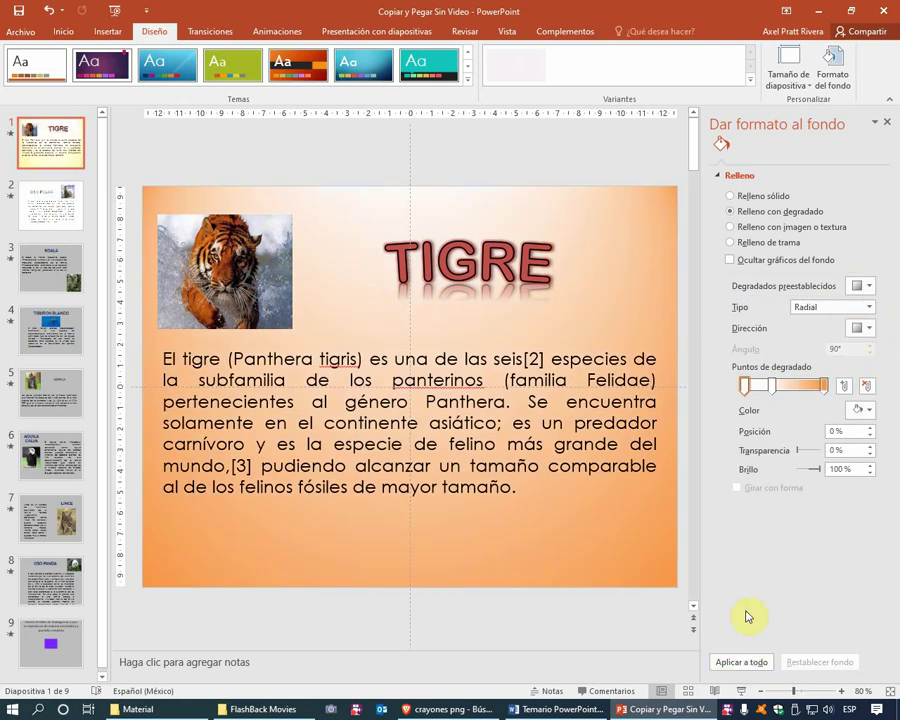
Check each slide from OSO POLAR through the Madagascar video slide, then return to TIGRE
left_click(54, 208)
left_click(57, 263)
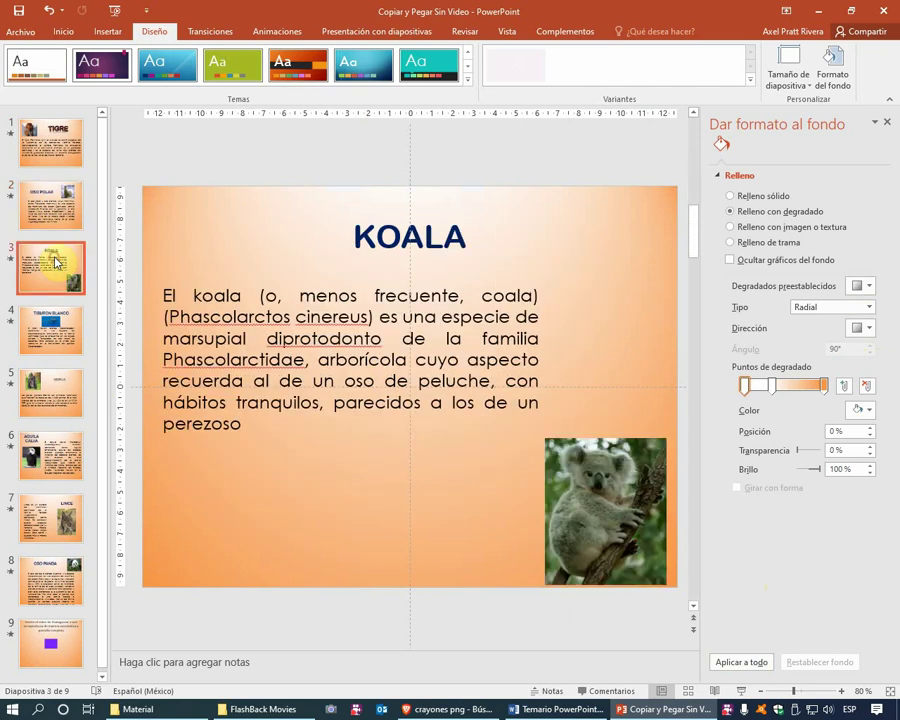
left_click(55, 330)
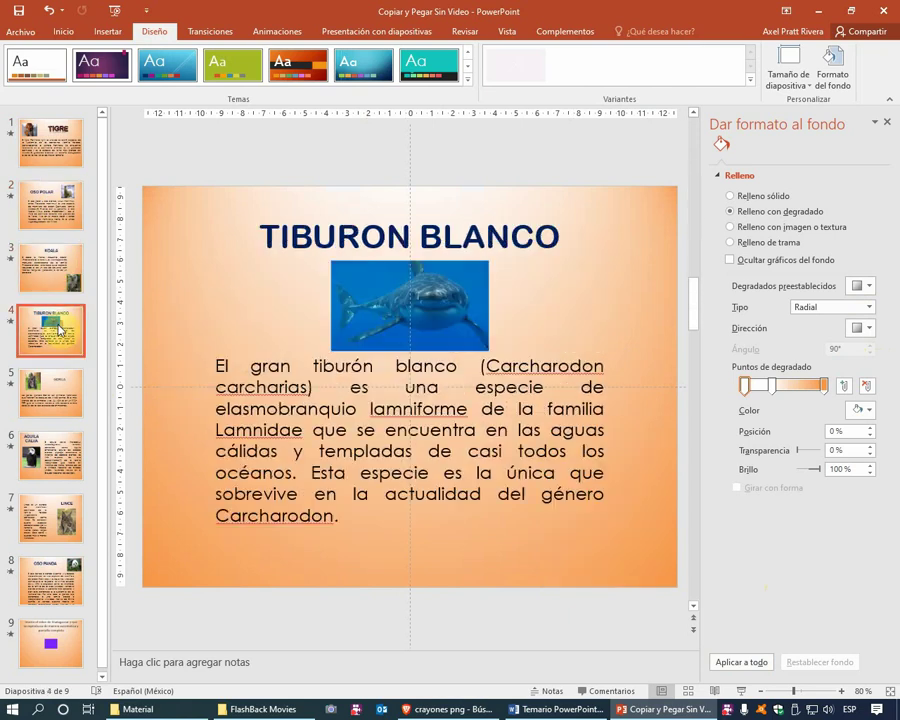
left_click(66, 392)
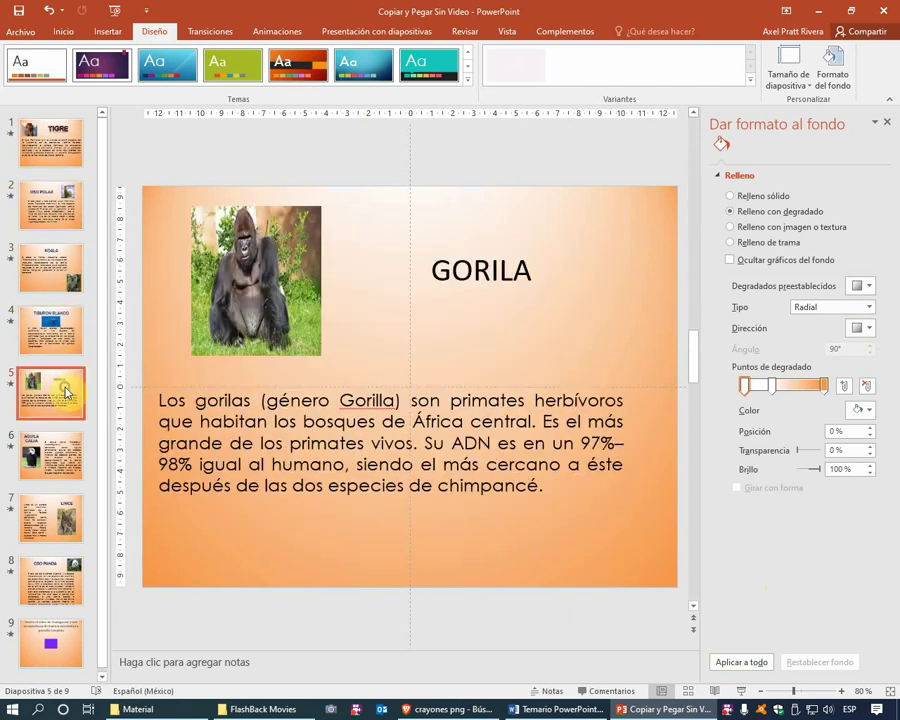
left_click(50, 455)
left_click(56, 515)
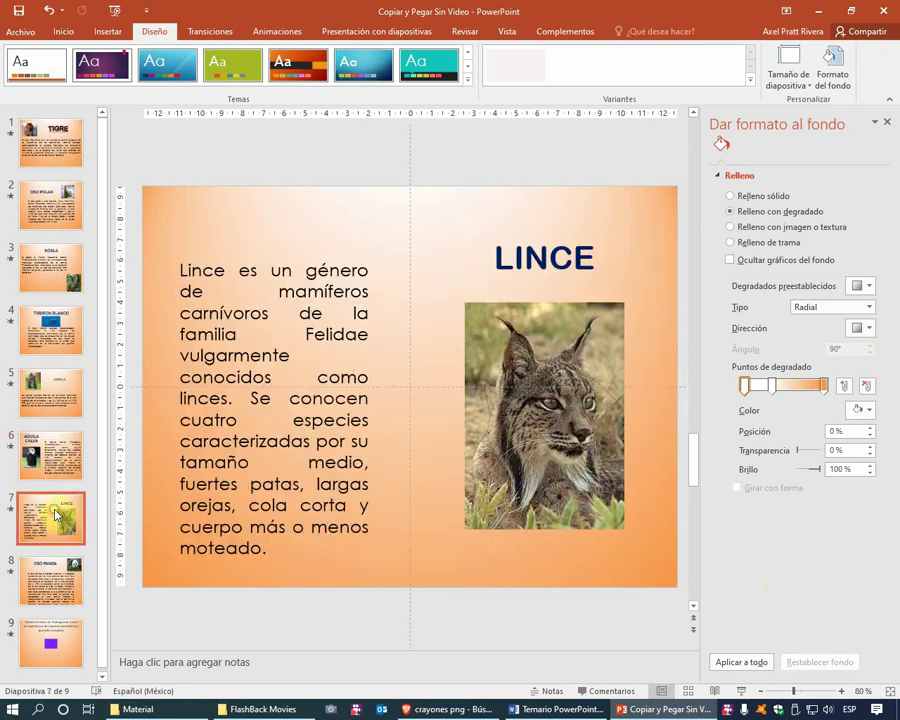
left_click(61, 577)
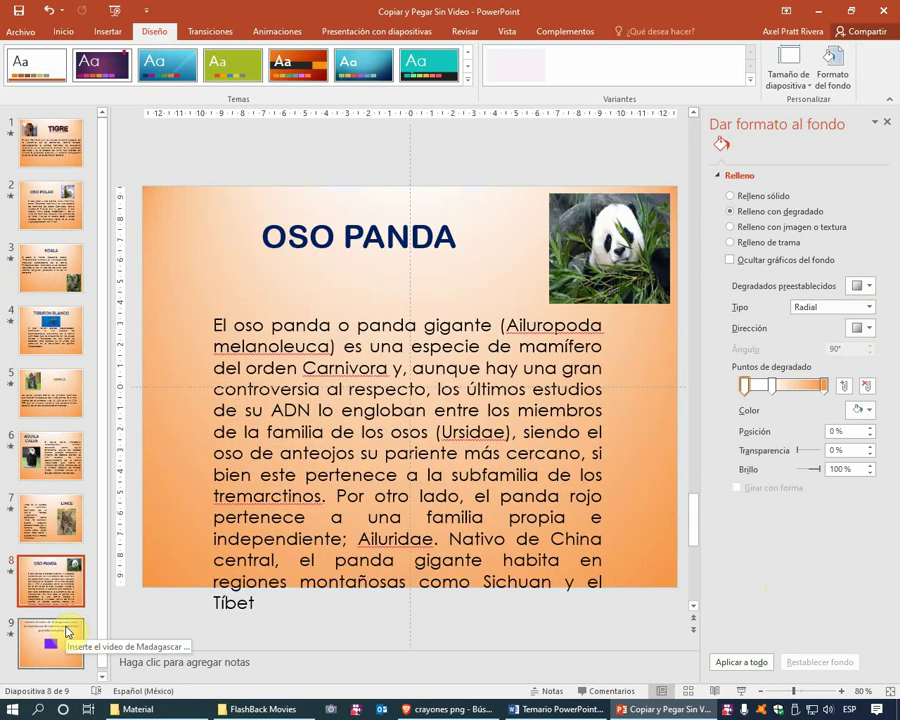
left_click(66, 630)
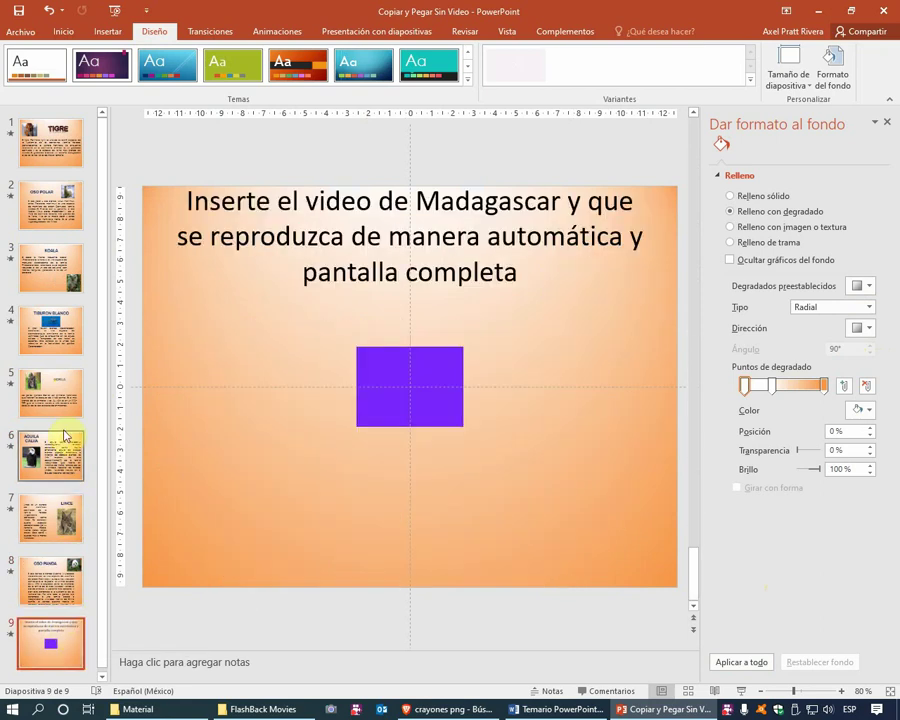
left_click(68, 168)
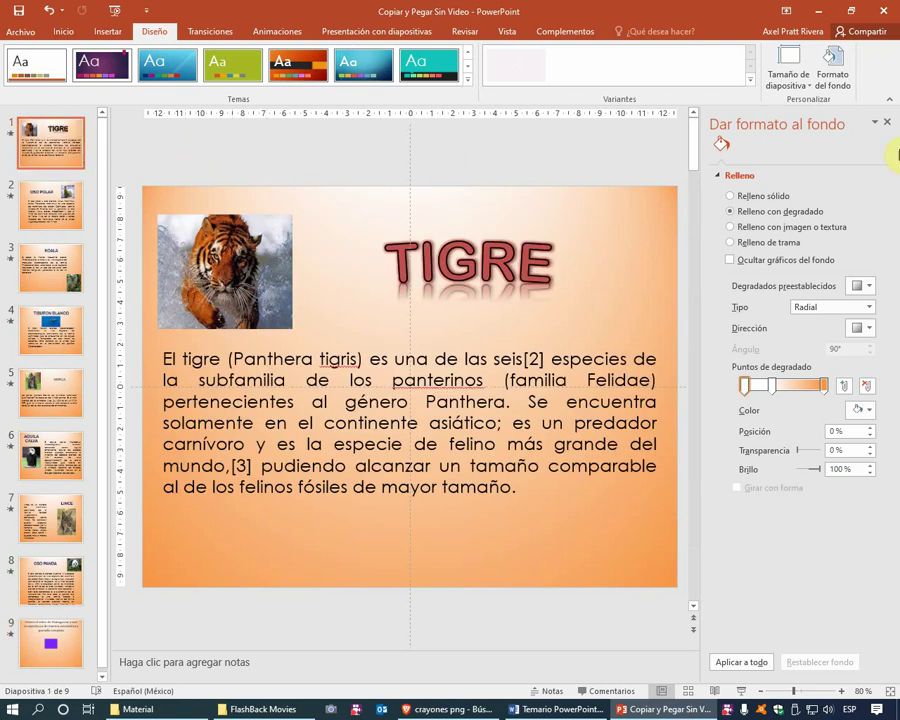
Give the polar bear photo on the OSO POLAR slide a rounded white picture style
left_click(887, 122)
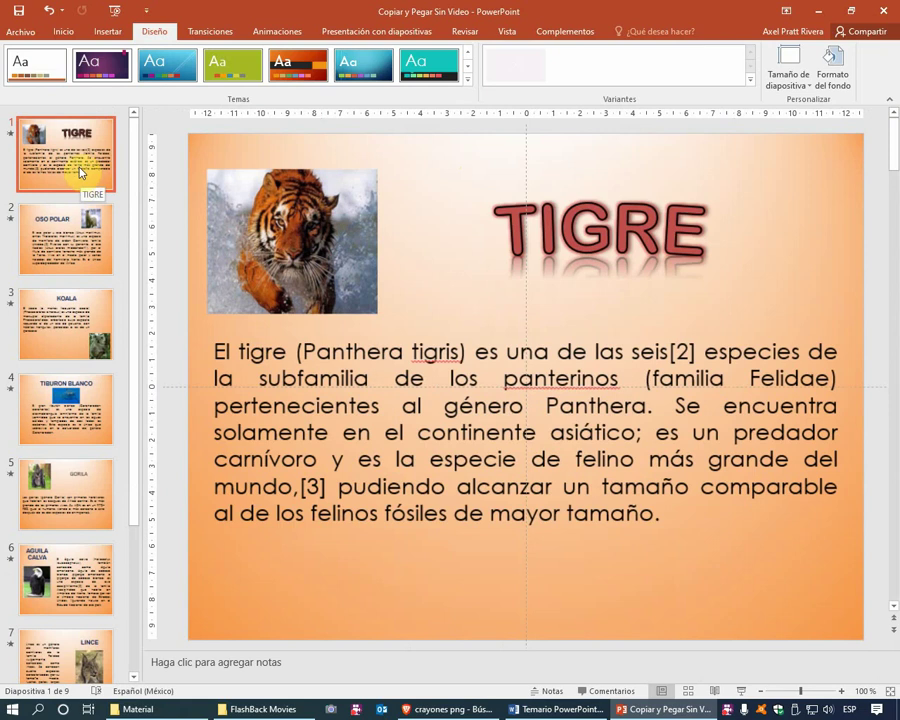
left_click(80, 235)
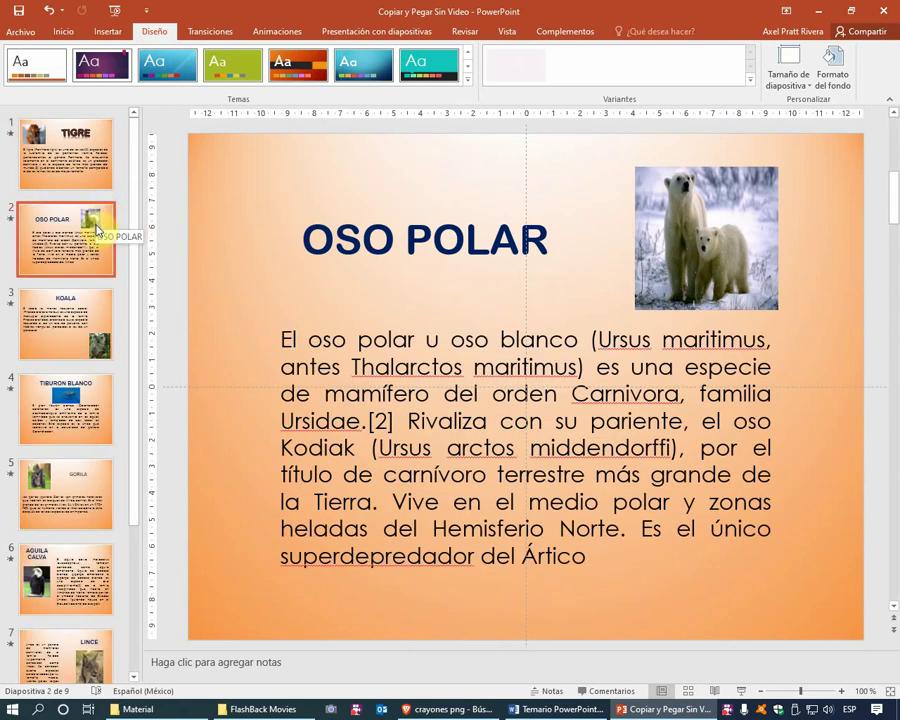
left_click(712, 211)
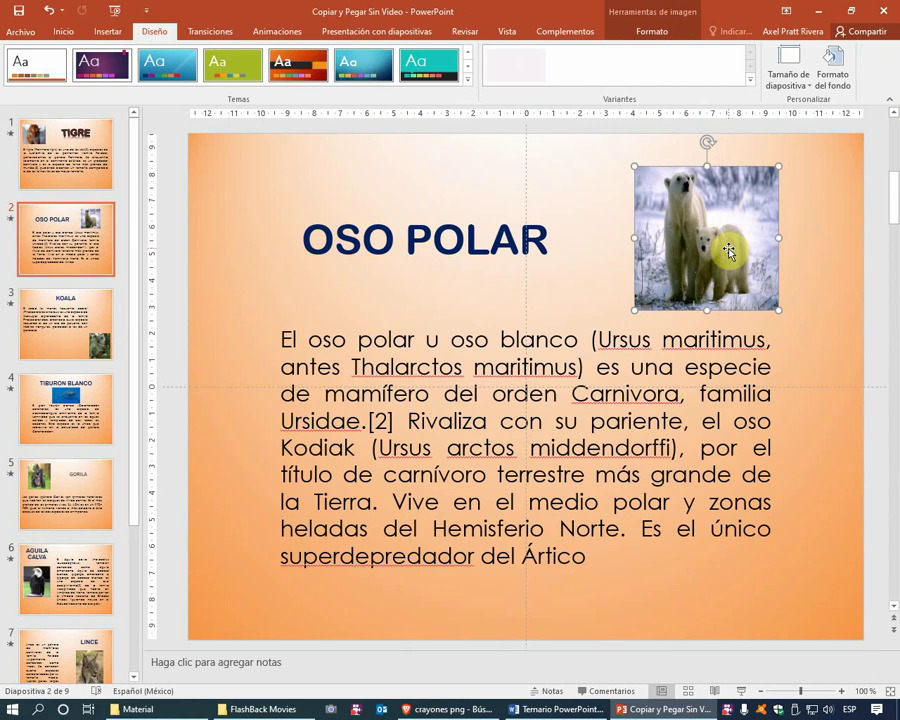
left_click(655, 32)
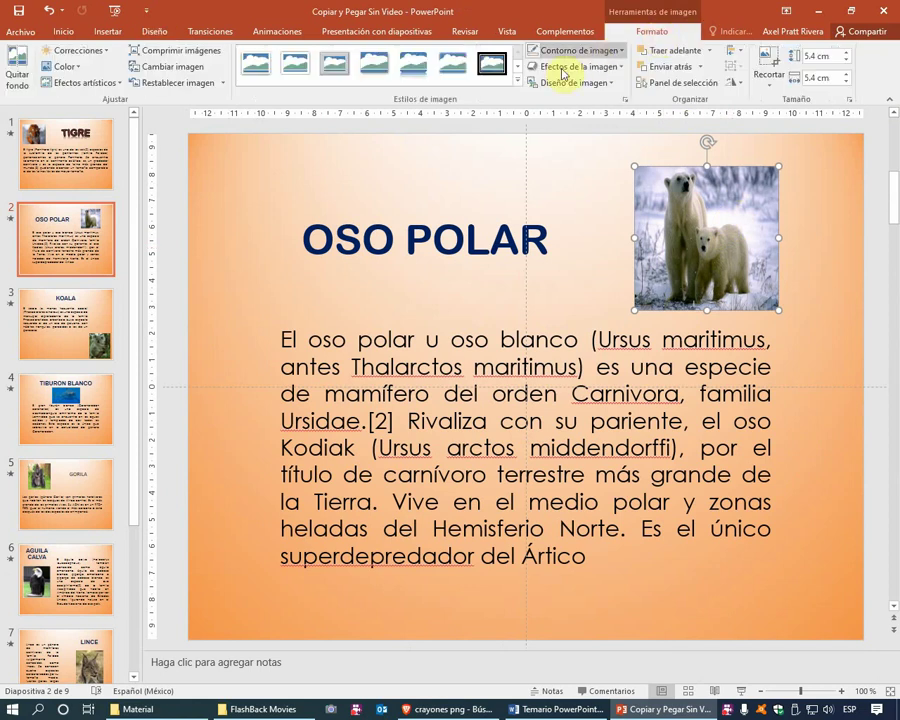
left_click(519, 82)
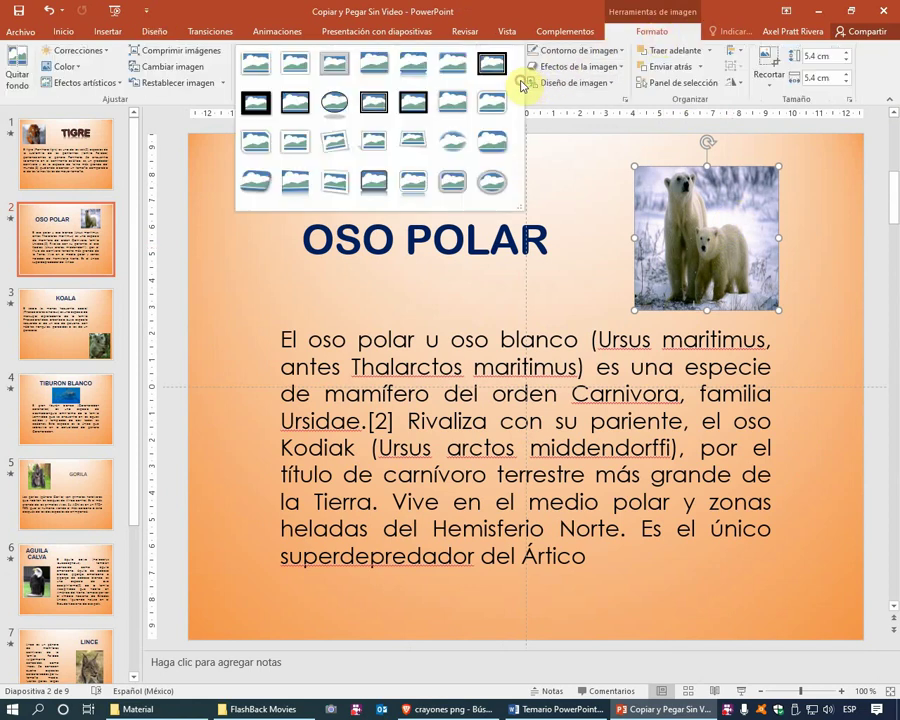
left_click(658, 38)
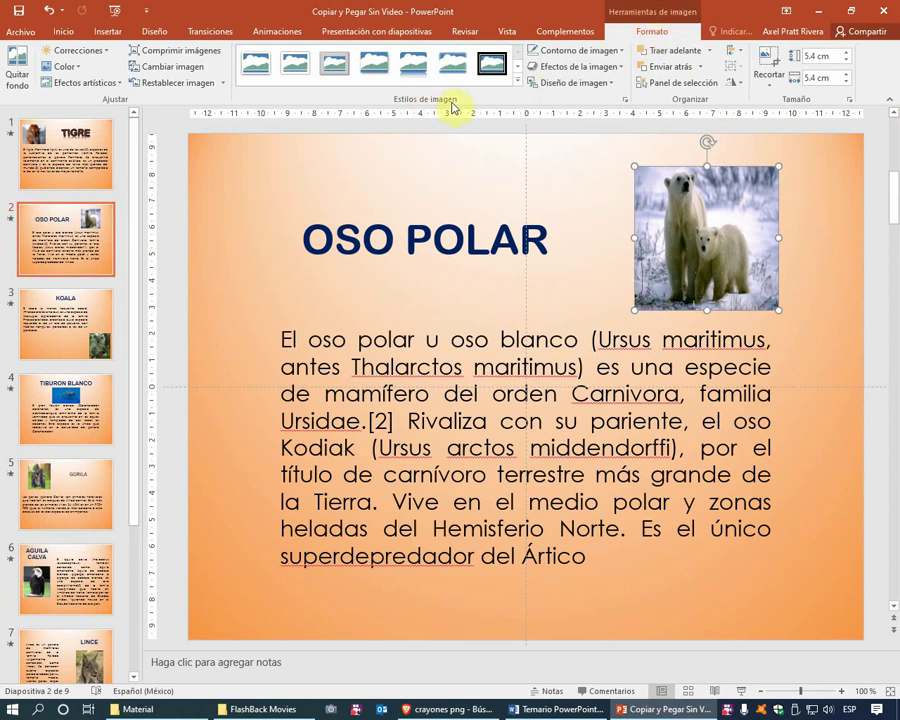
left_click(519, 84)
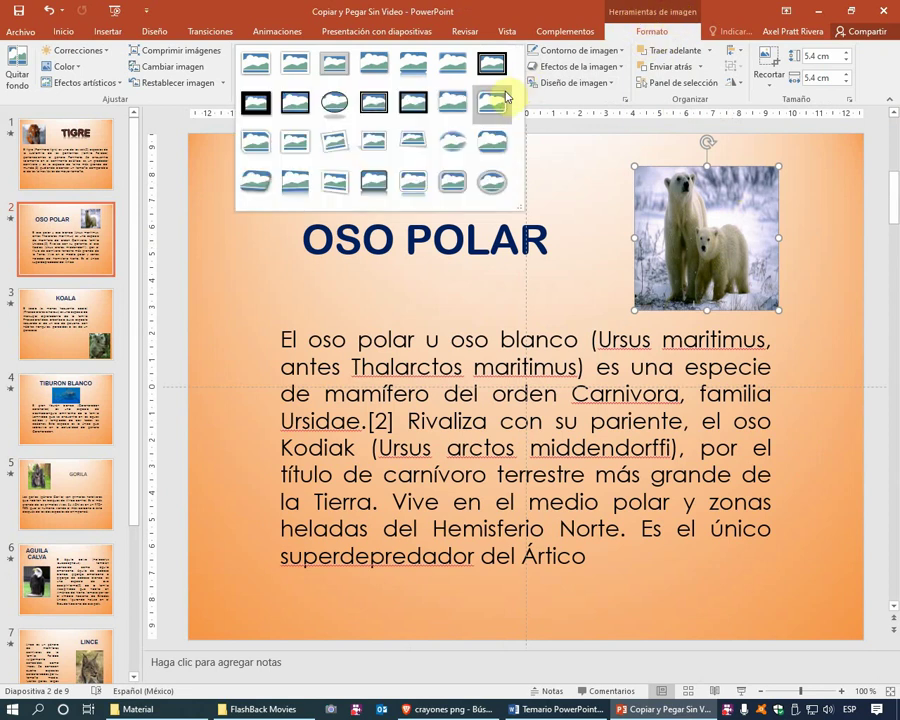
left_click(491, 101)
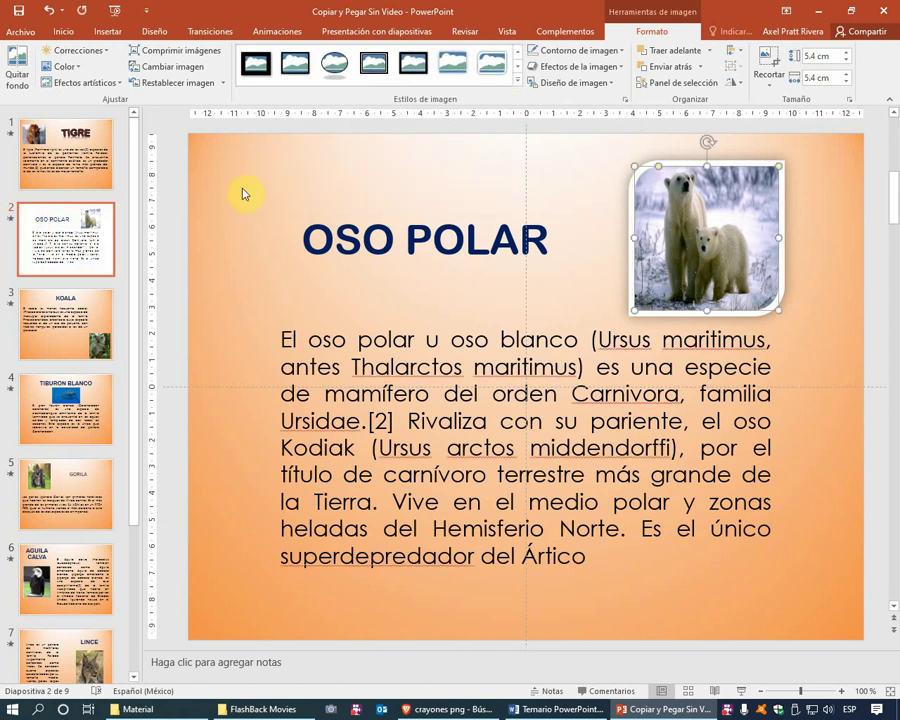
left_click(76, 168)
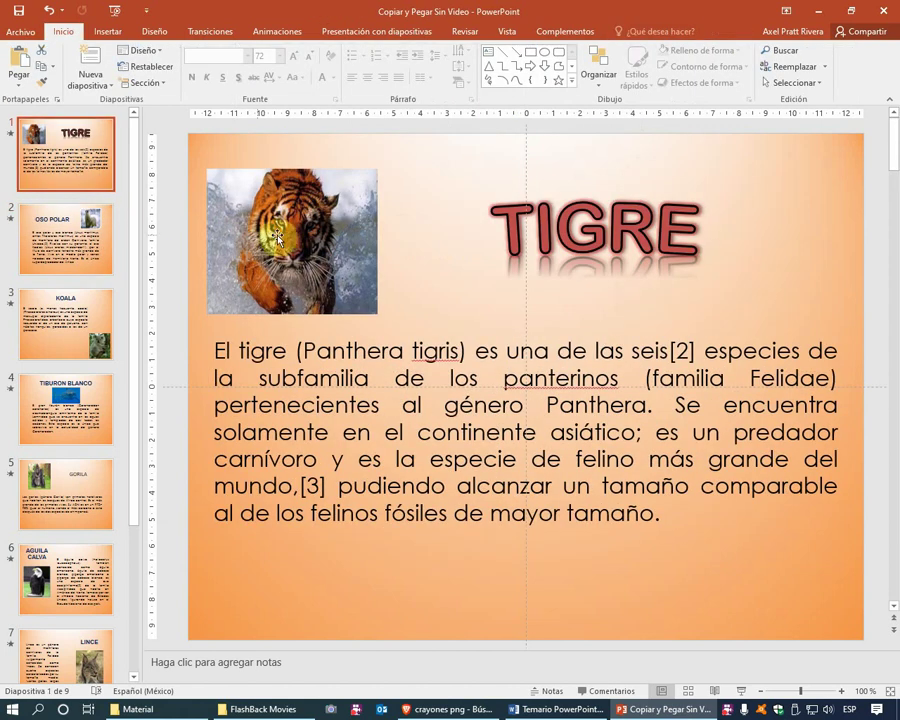
Give the tiger photo the Relaxed Perspective, White picture style
left_click(346, 207)
left_click(519, 85)
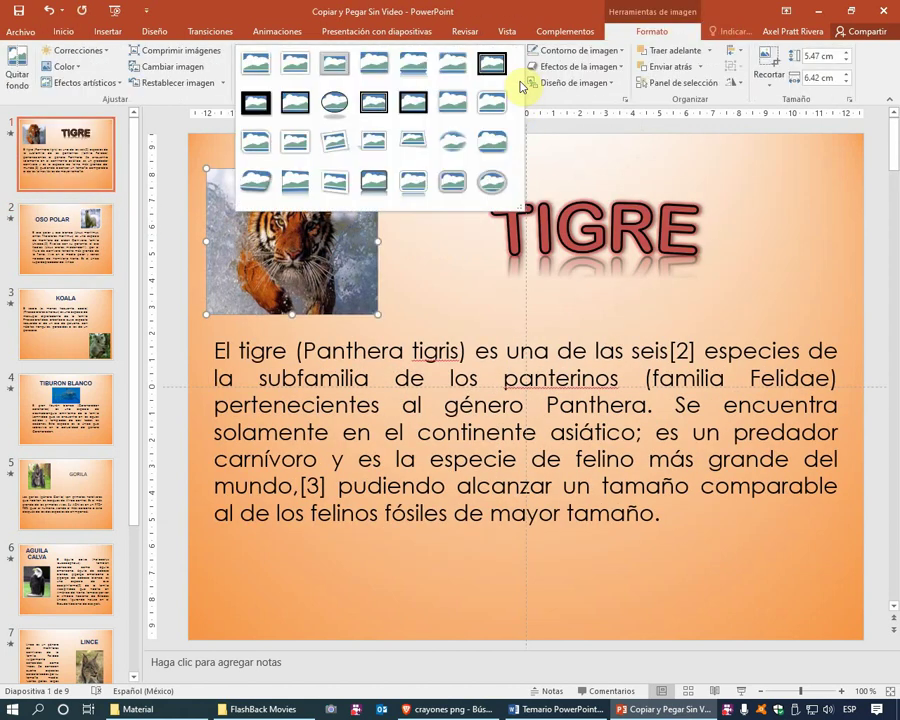
left_click(421, 146)
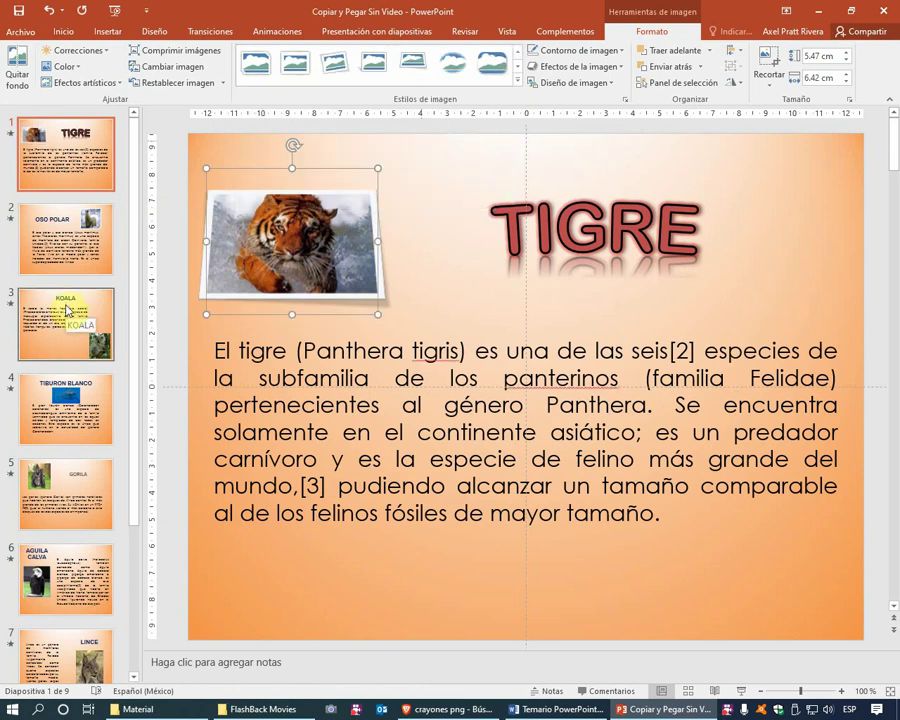
Copy the tiger photo's frame onto the koala photo with Format Painter
left_click(76, 310)
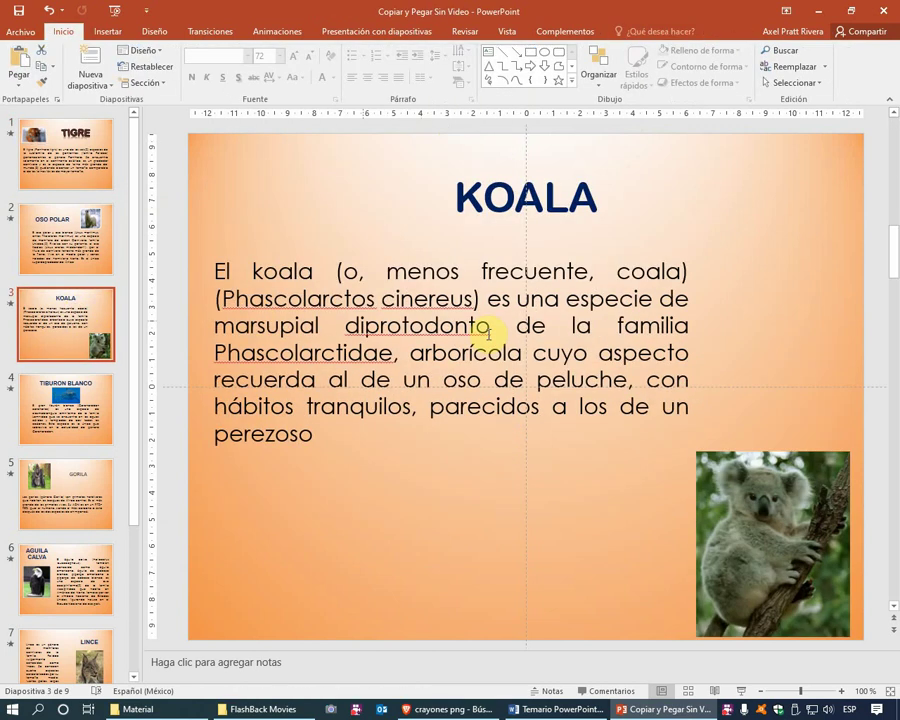
left_click(781, 462)
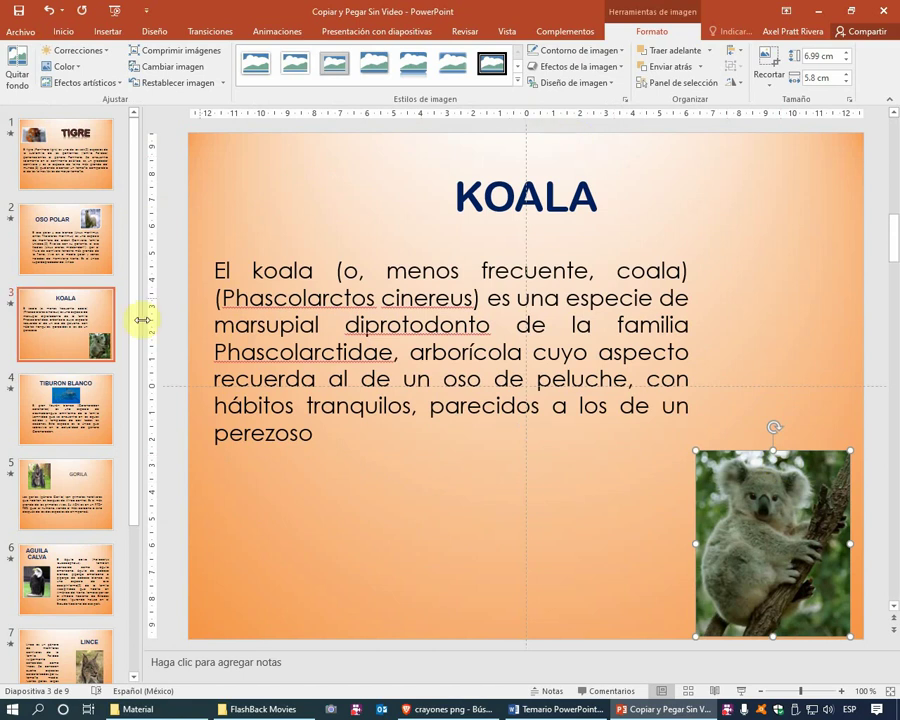
left_click(67, 168)
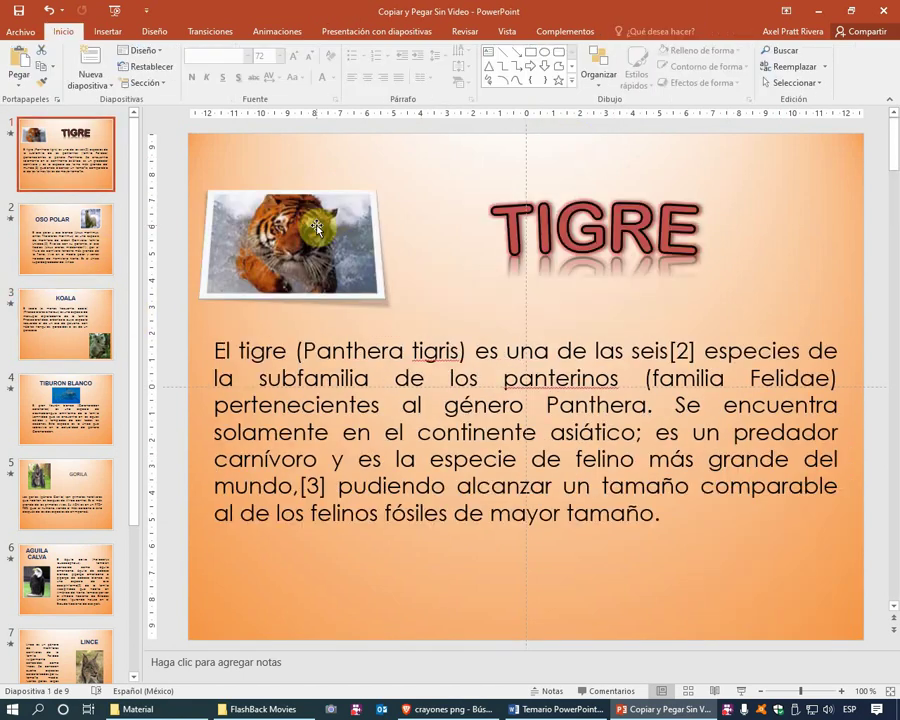
left_click(224, 170)
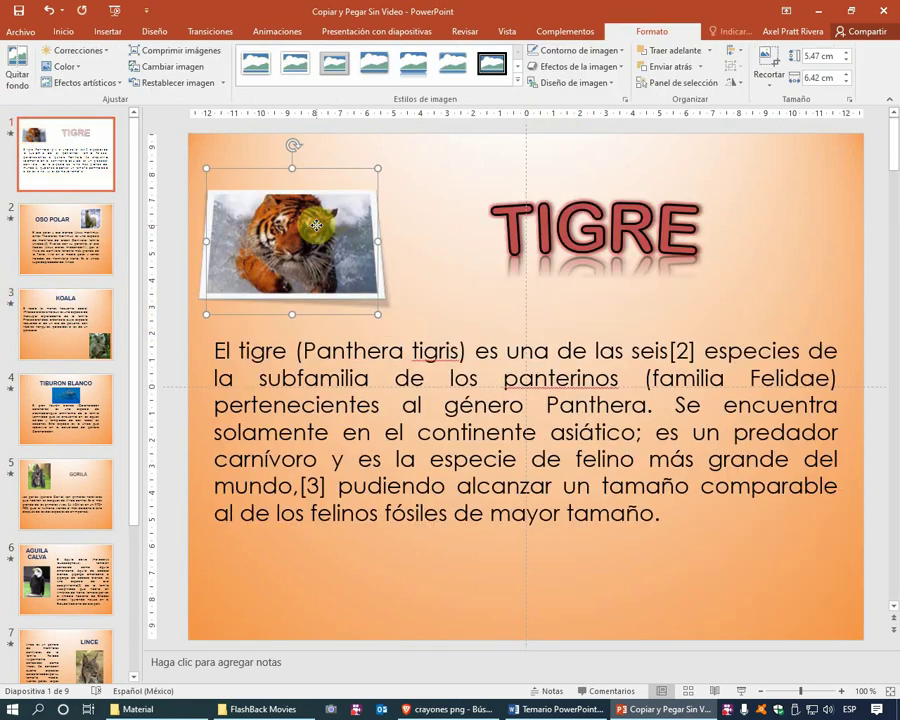
left_click(62, 32)
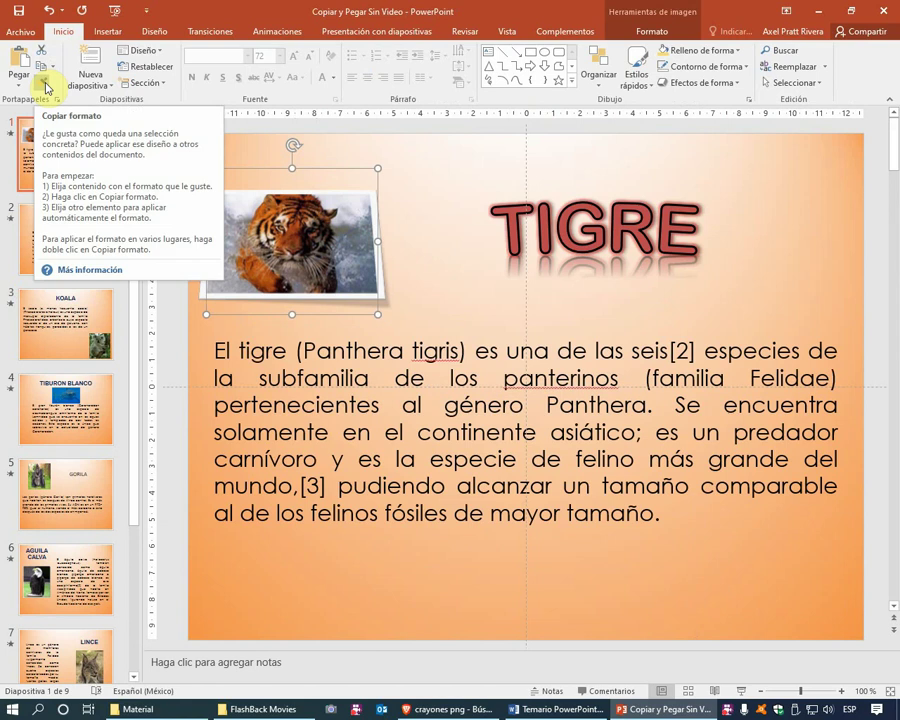
left_click(45, 84)
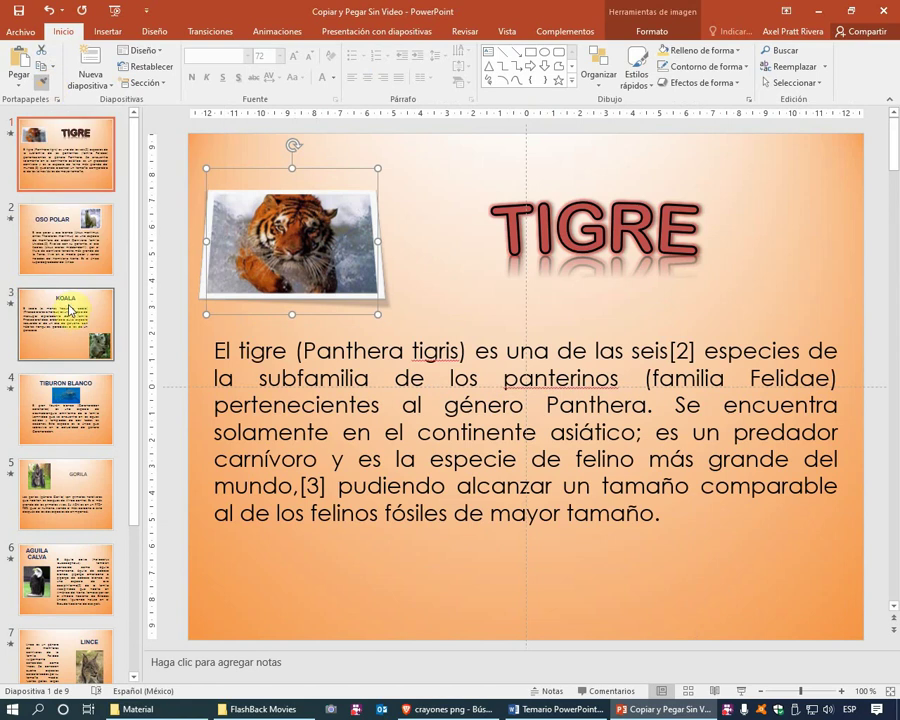
left_click(60, 300)
left_click(748, 526)
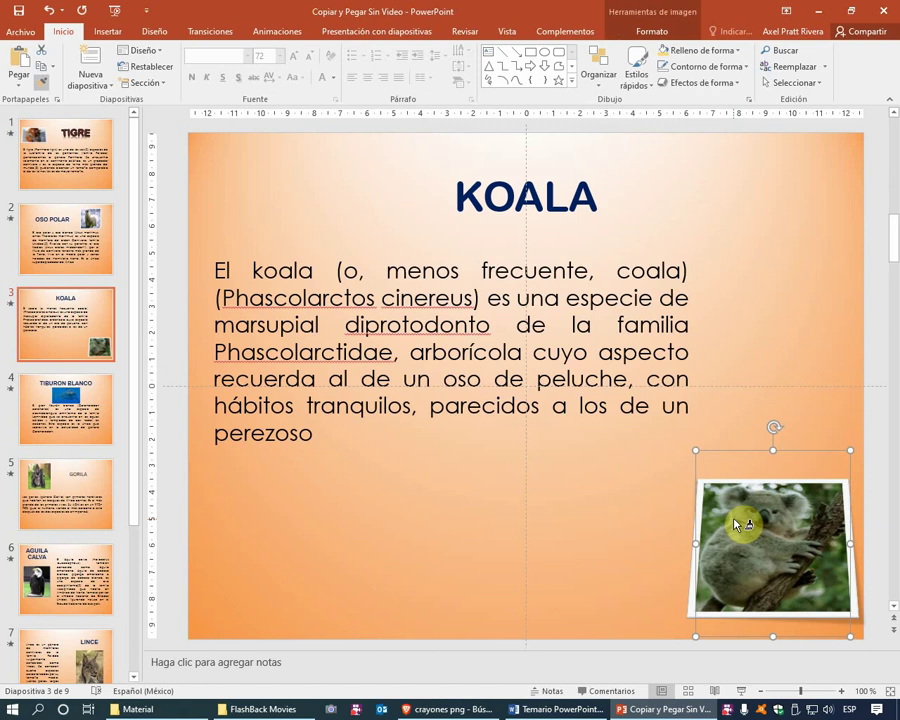
key("Escape")
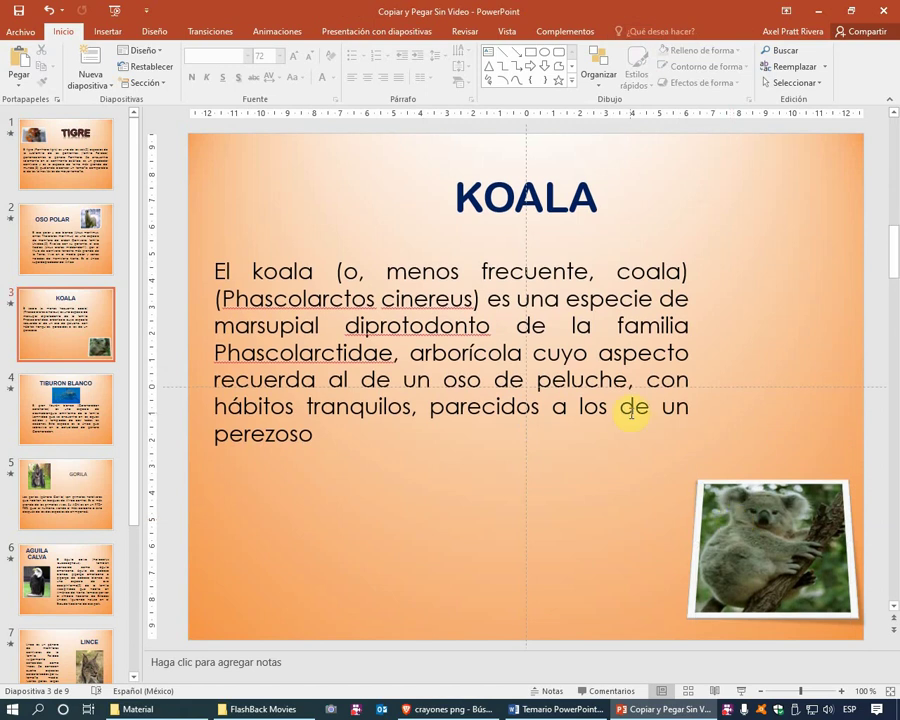